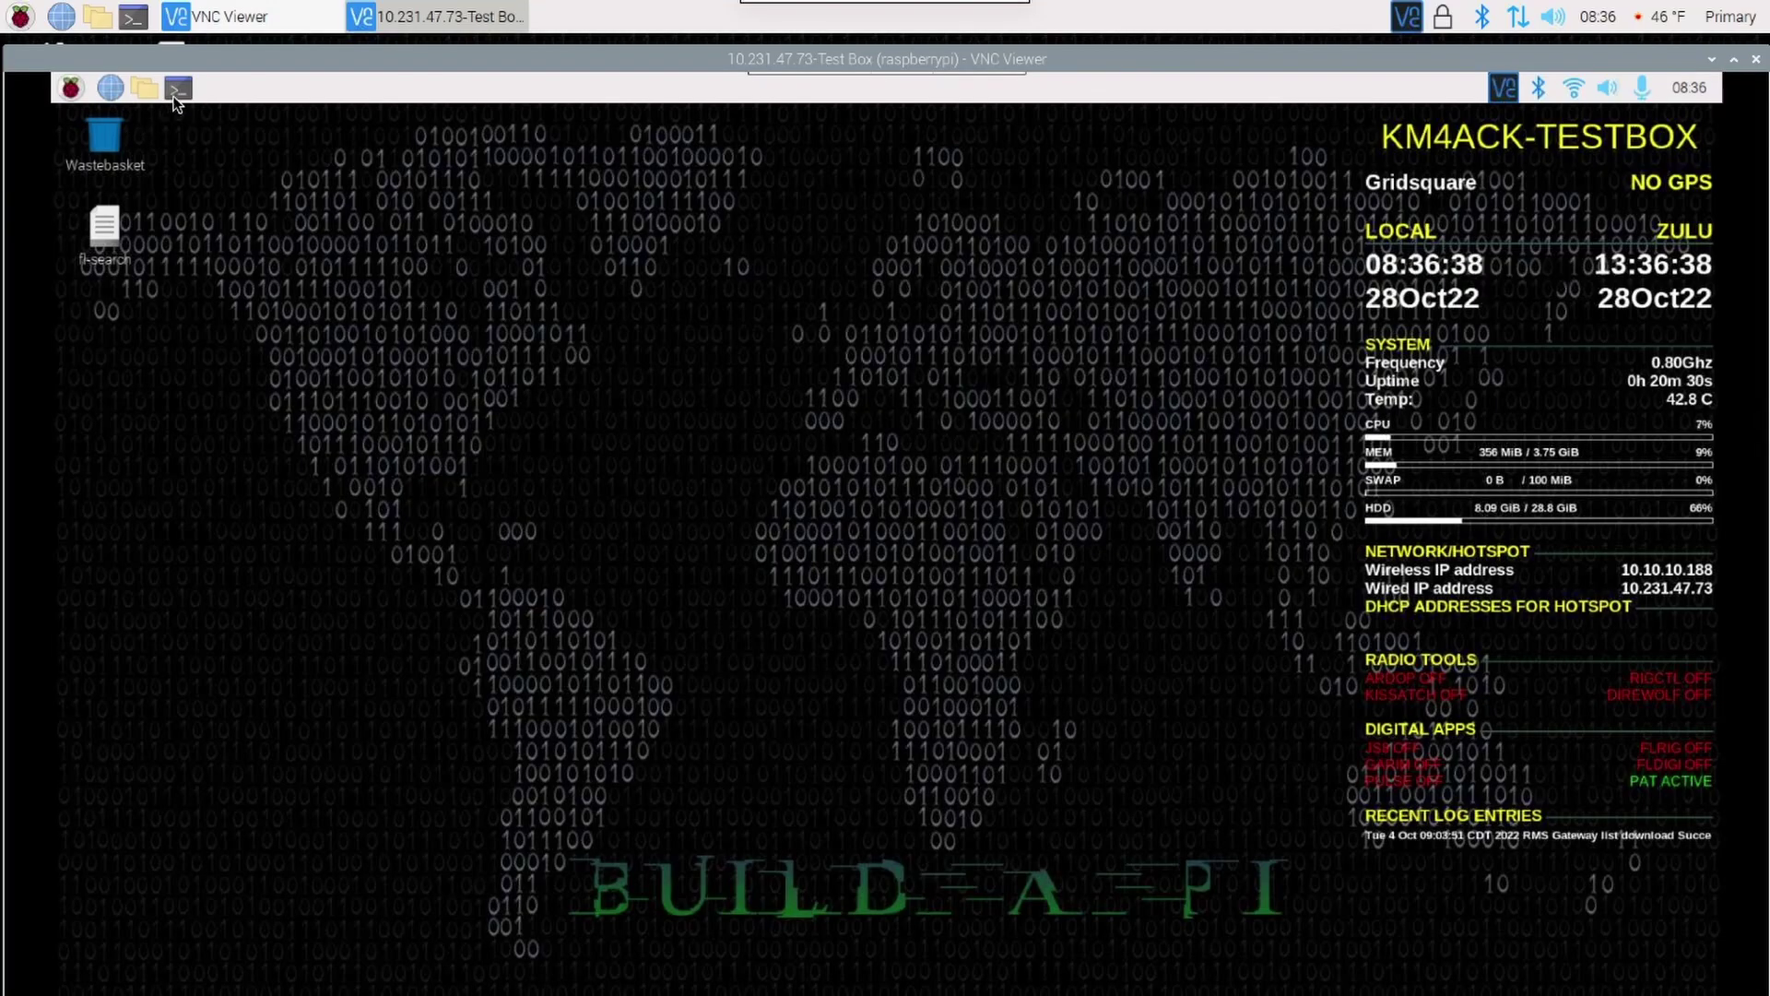
- Run arecord -l in a terminal and mark the USB Audio Device as card 3, device 0
{"action": "left_click", "coordinate": [177, 90]}
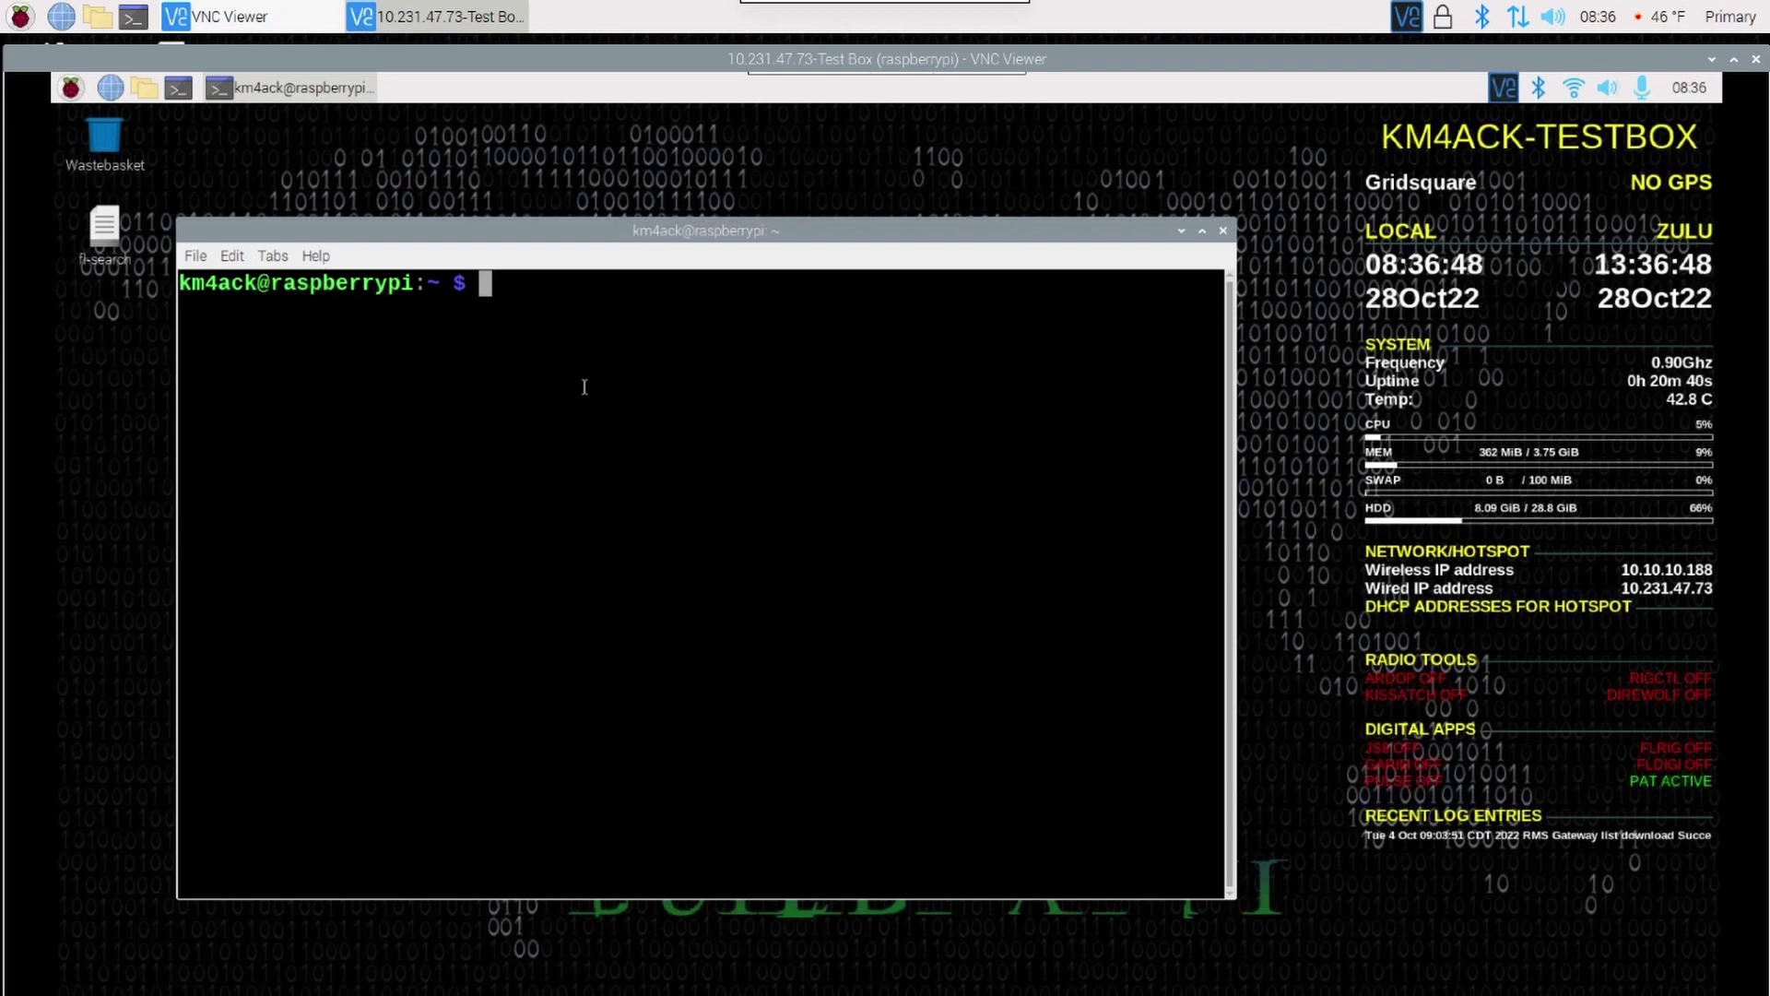
{"action": "type", "text": "arecord"}
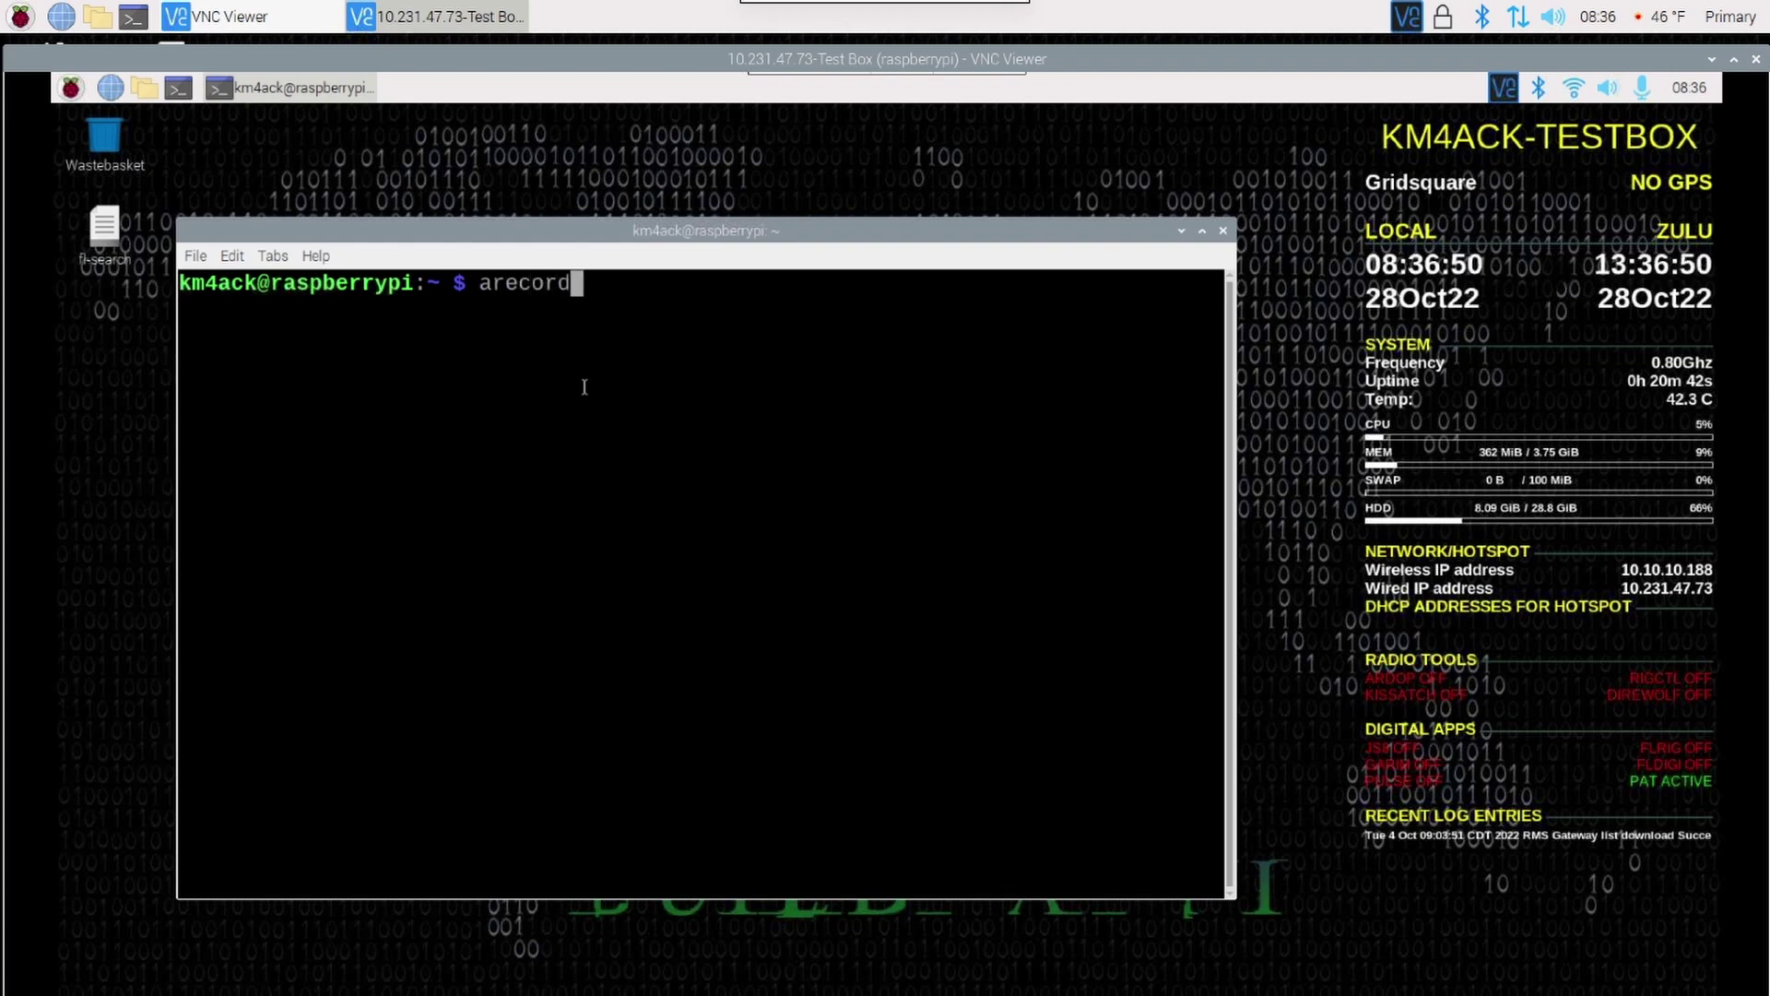
{"action": "type", "text": " -l"}
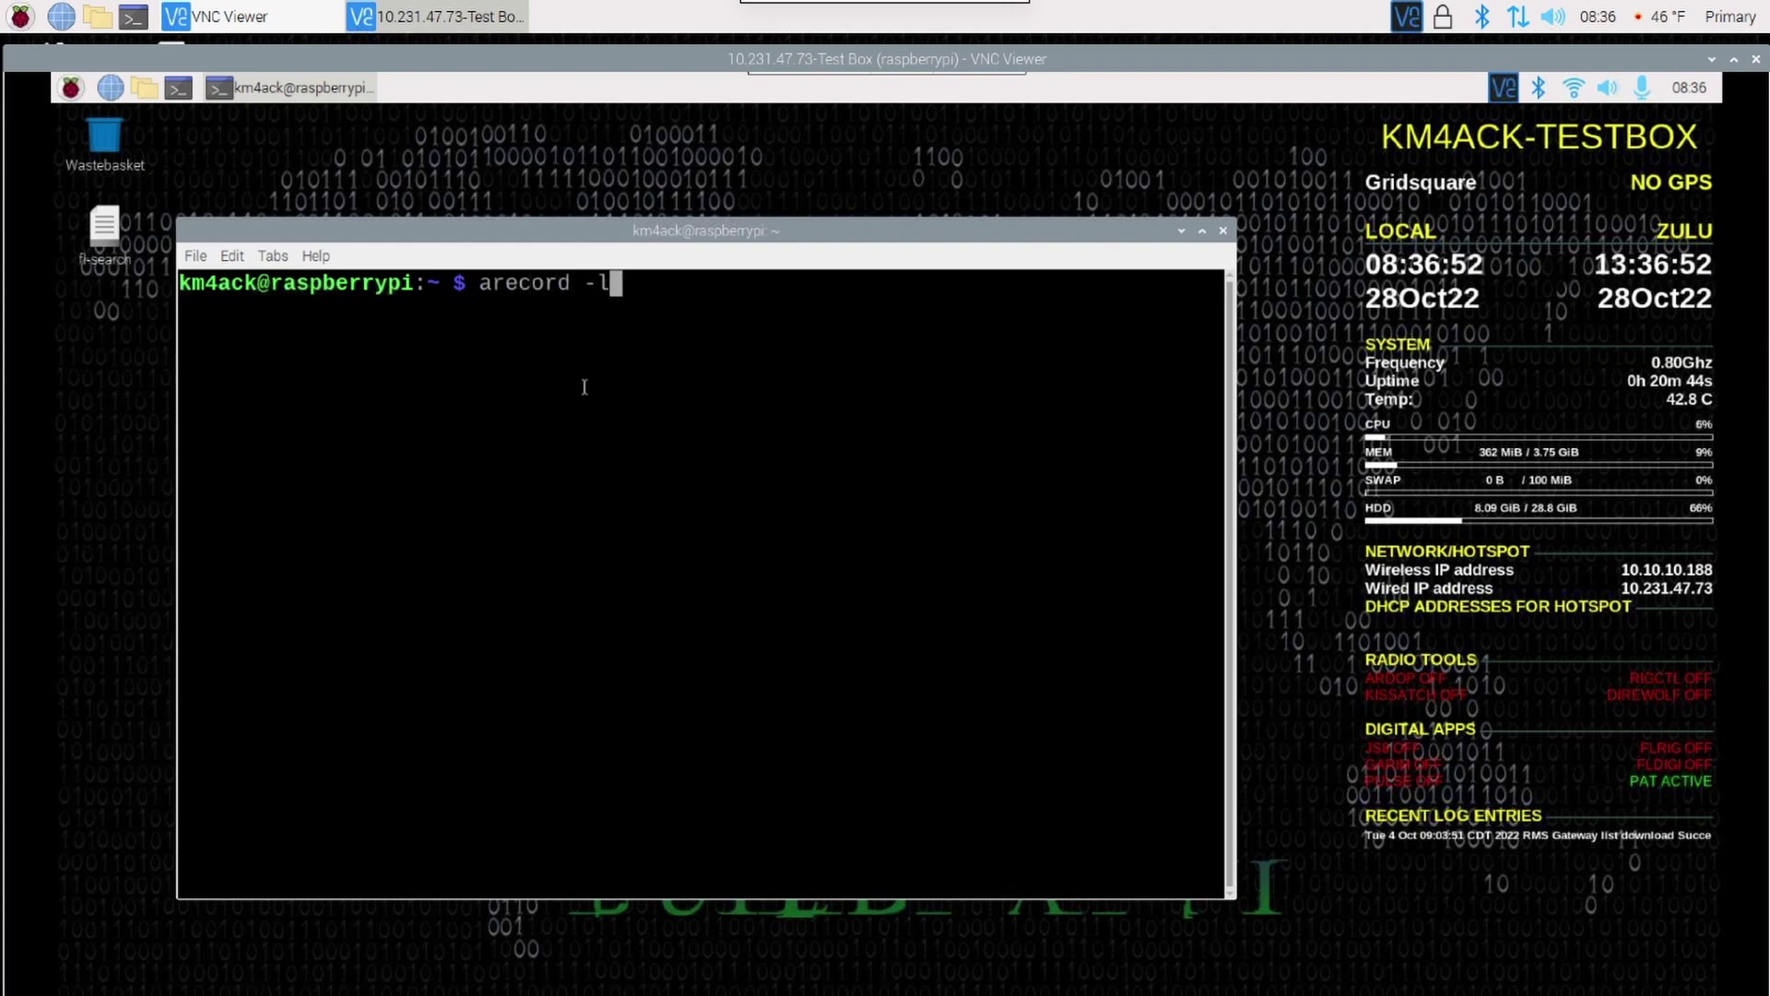
{"action": "key", "text": "Return"}
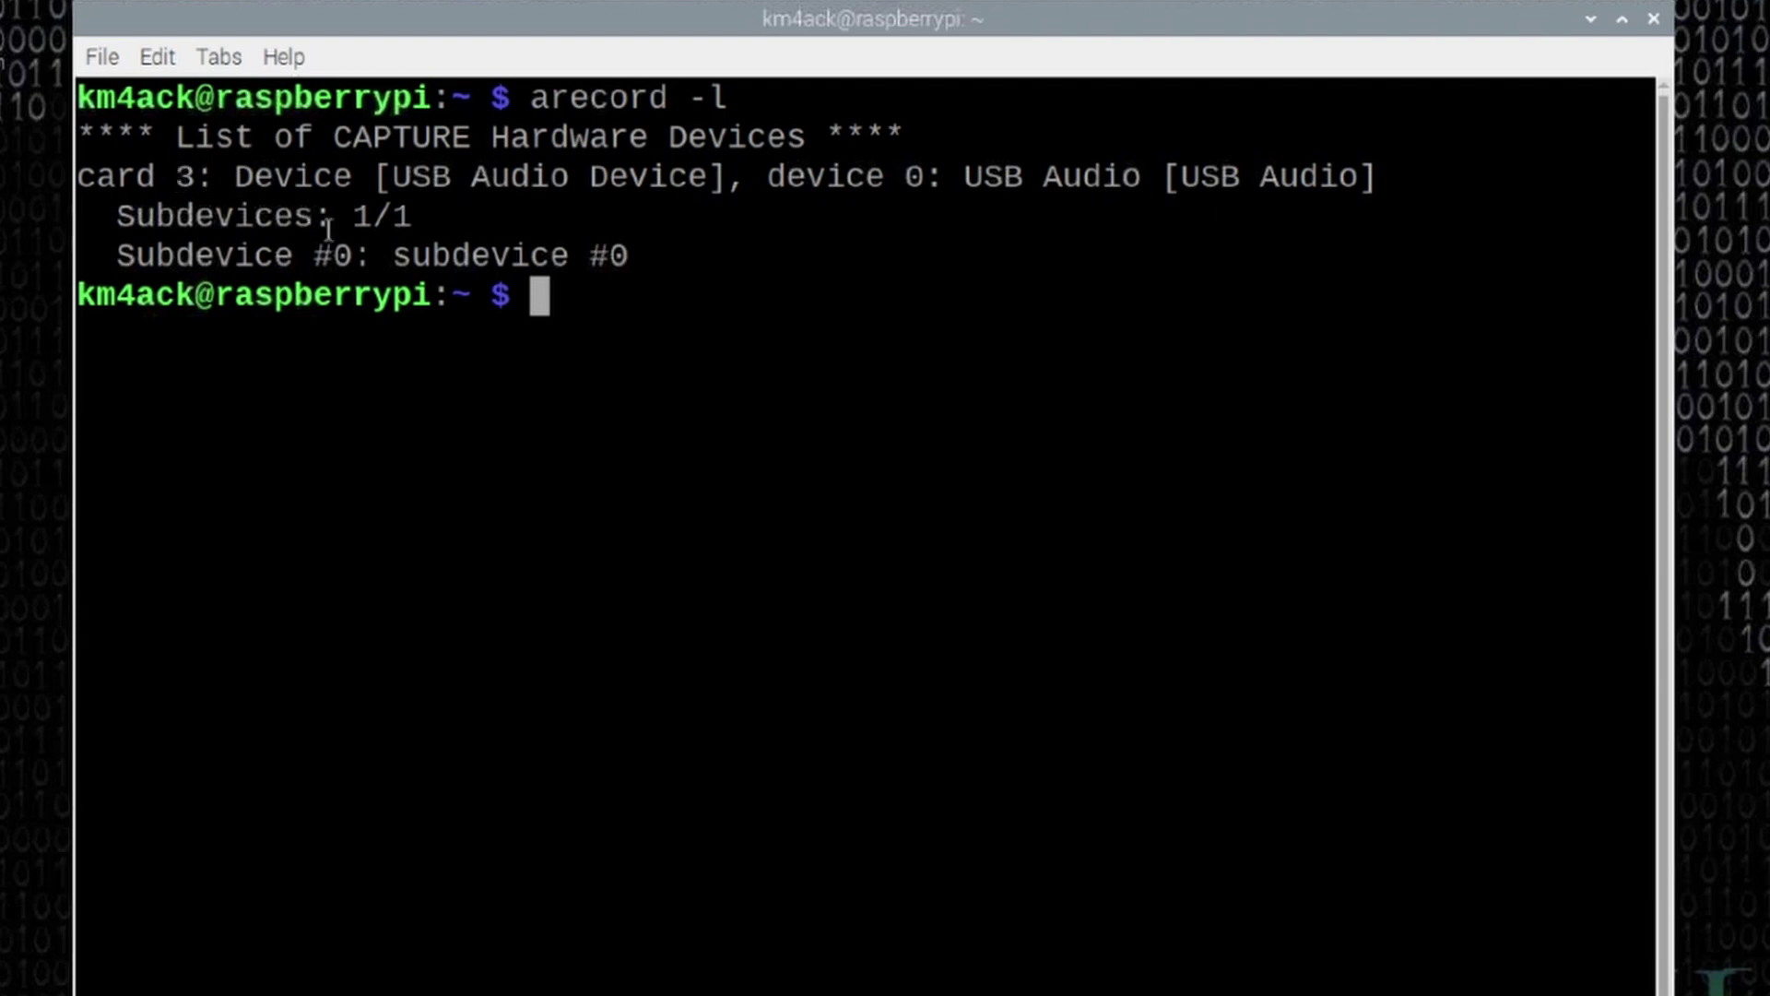
{"action": "left_click_drag", "start_coordinate": [897, 178], "coordinate": [922, 178]}
- List the serial devices with ls /dev/serial/by-id
{"action": "type", "text": "ls "}
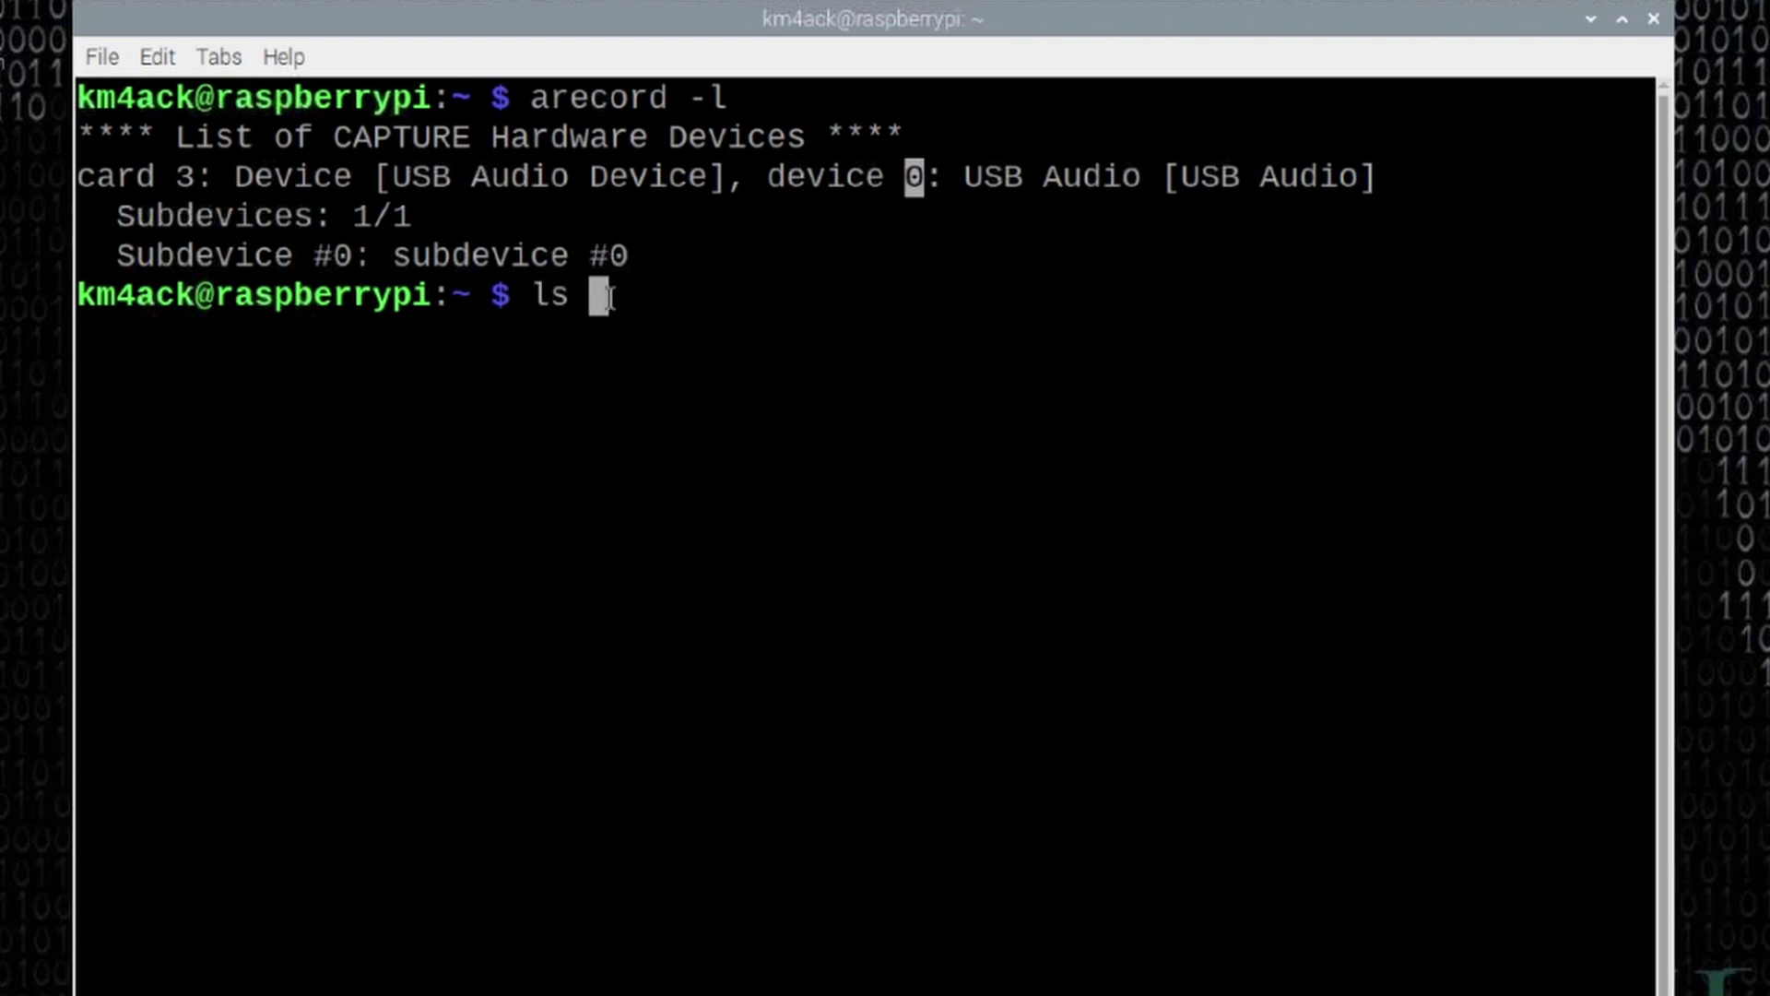
{"action": "type", "text": "/dev"}
{"action": "key", "text": "BackSpace"}
{"action": "type", "text": "ev/serial/"}
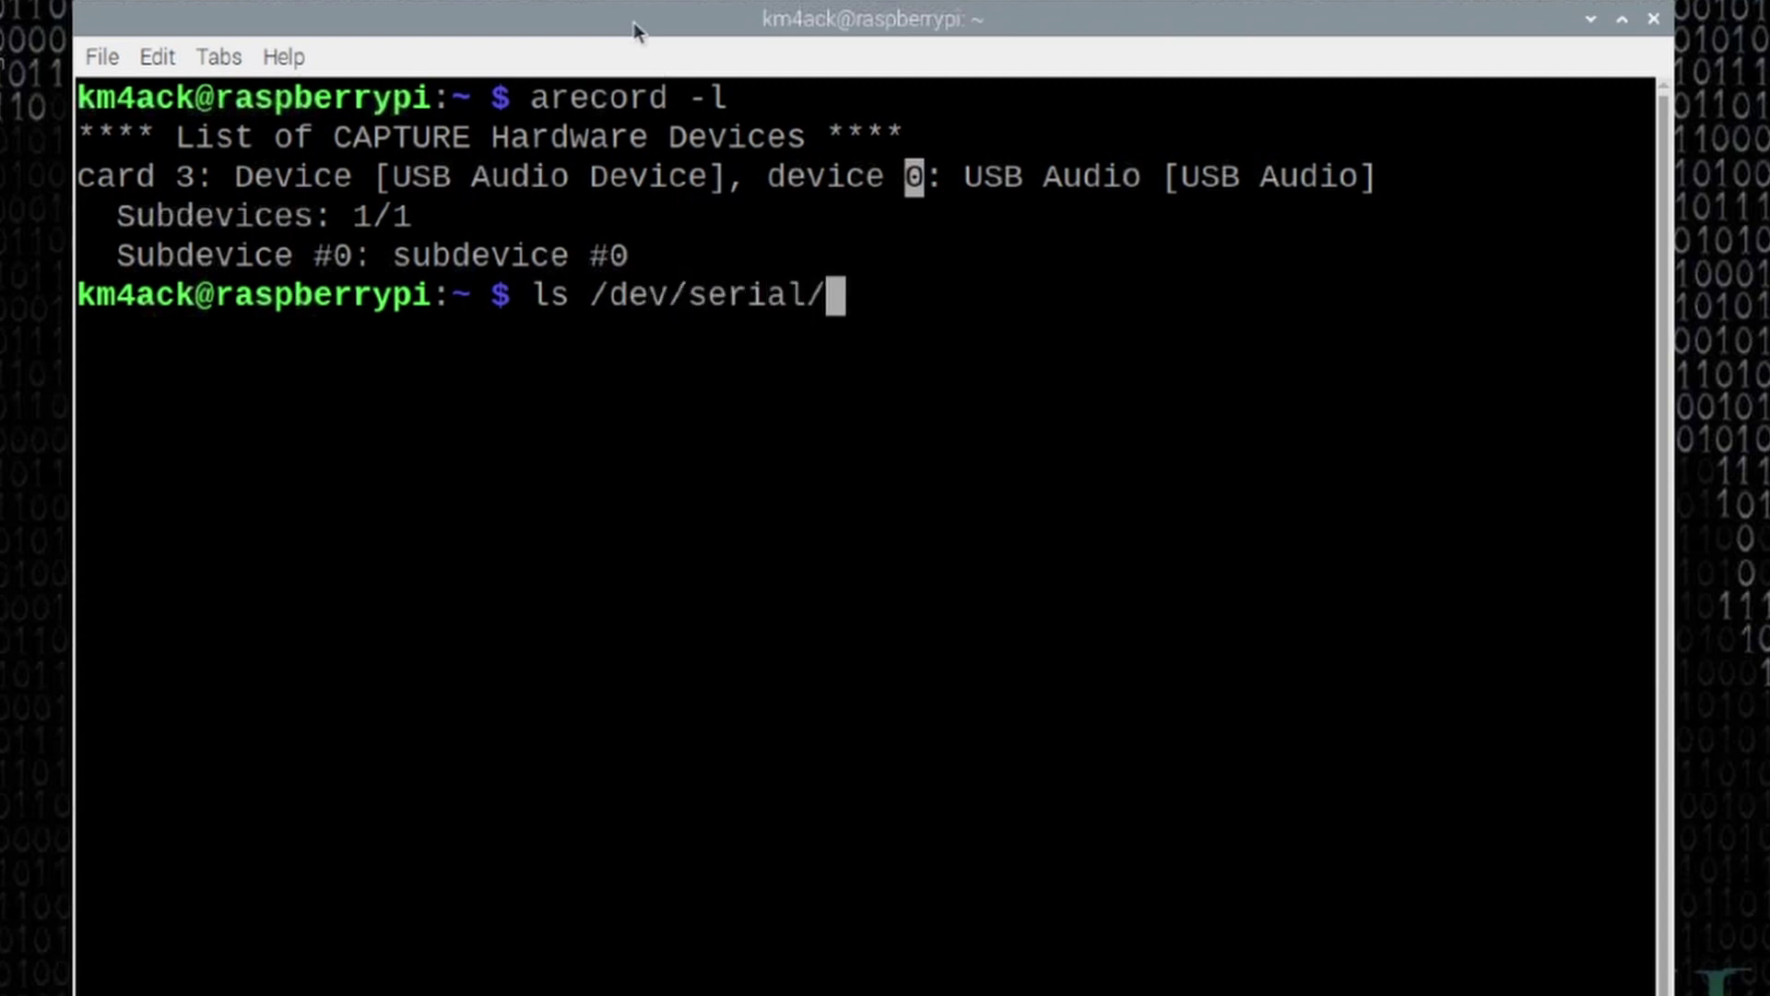
{"action": "type", "text": "by-id"}
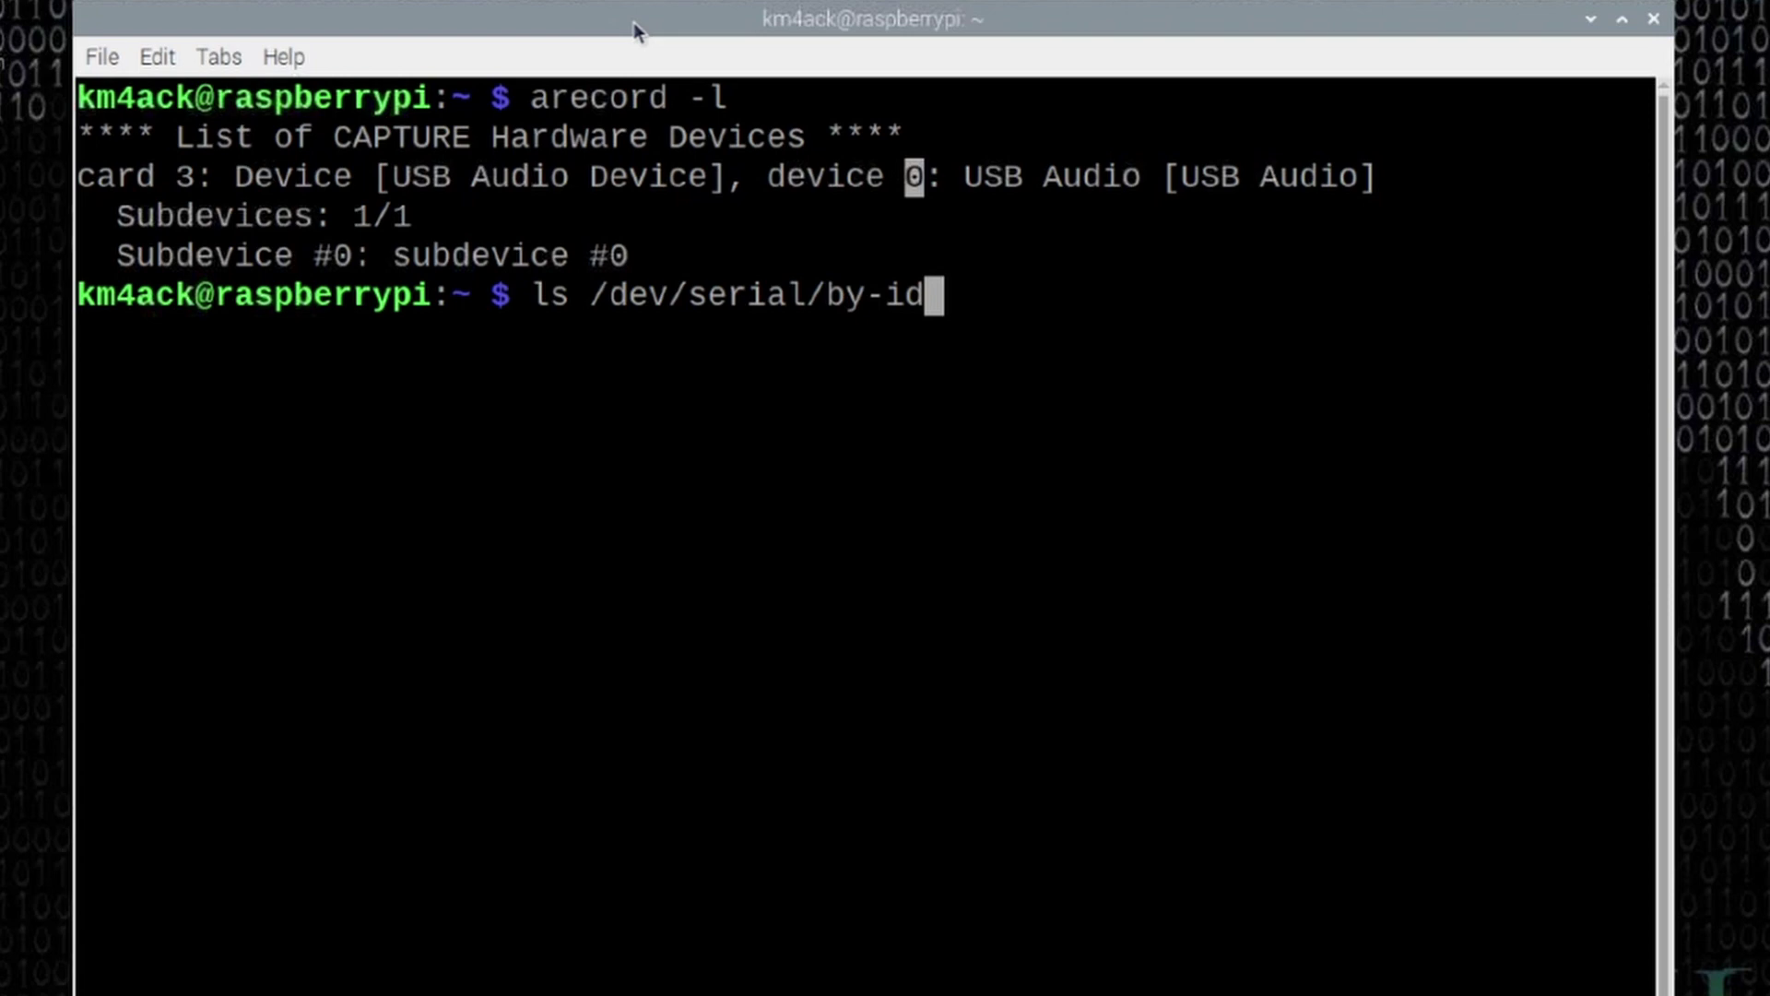
{"action": "key", "text": "Return"}
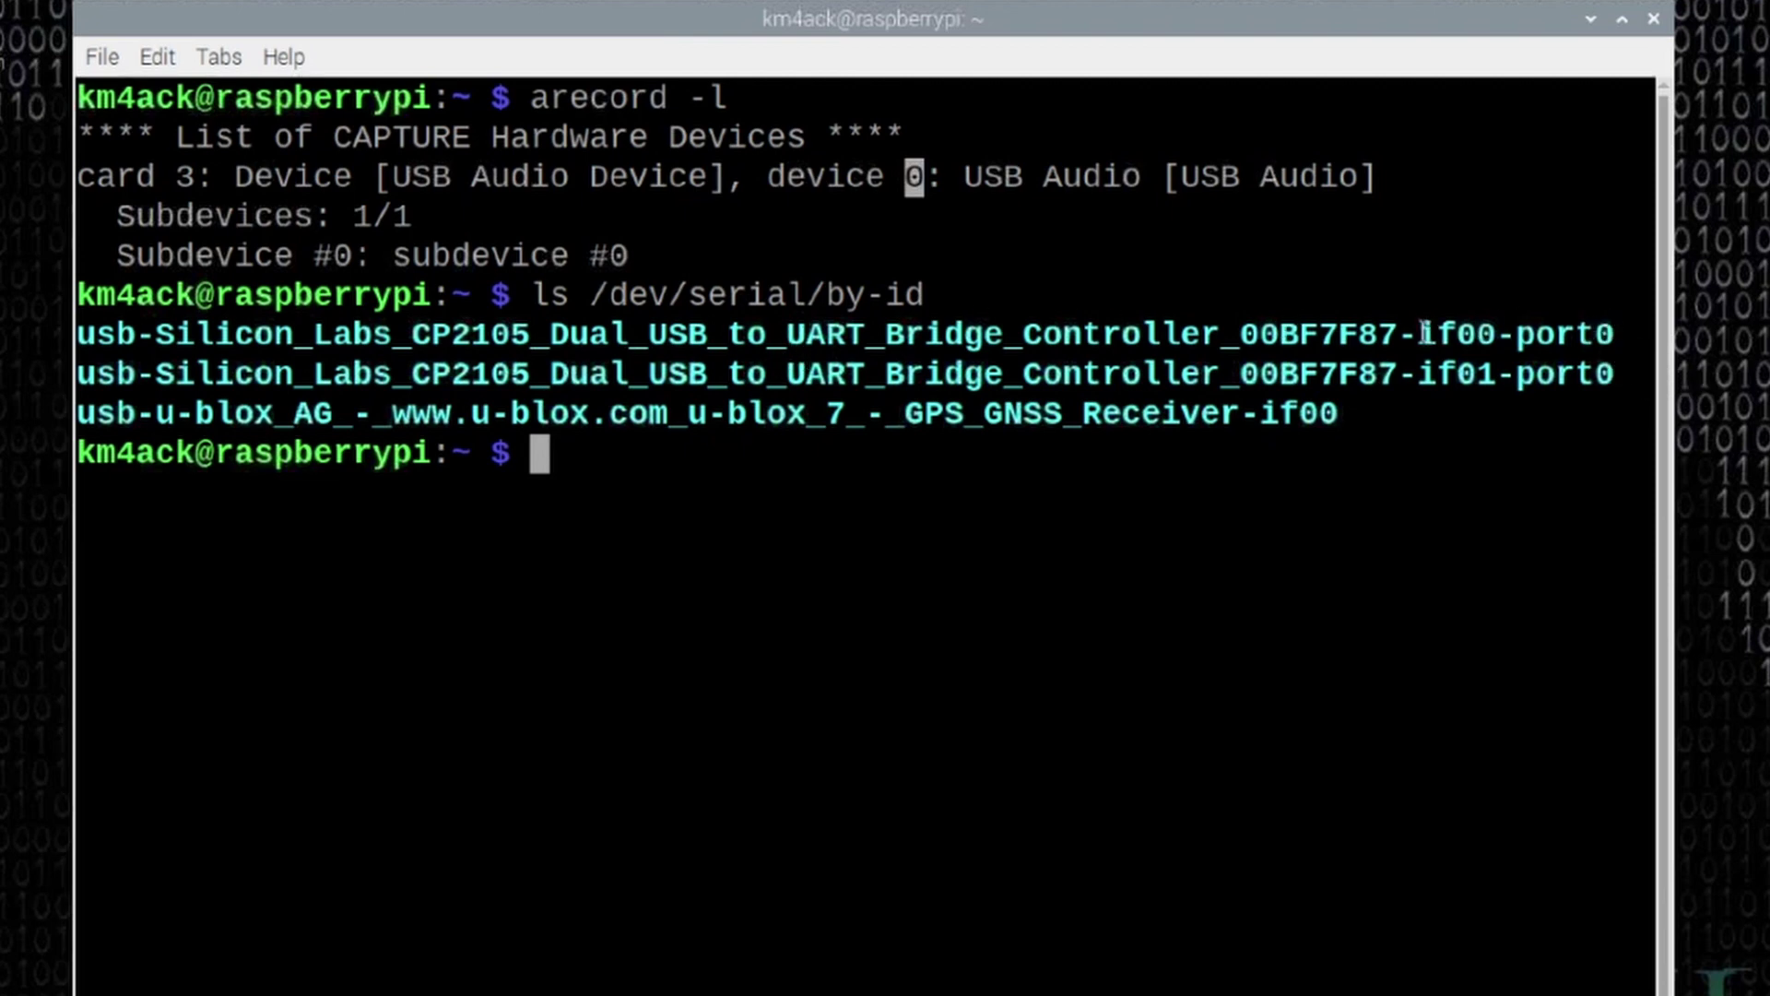
- Highlight the CP2105 if00-port0 entry and the u-blox 7 GPS receiver name
{"action": "left_click_drag", "start_coordinate": [1423, 332], "coordinate": [1613, 333]}
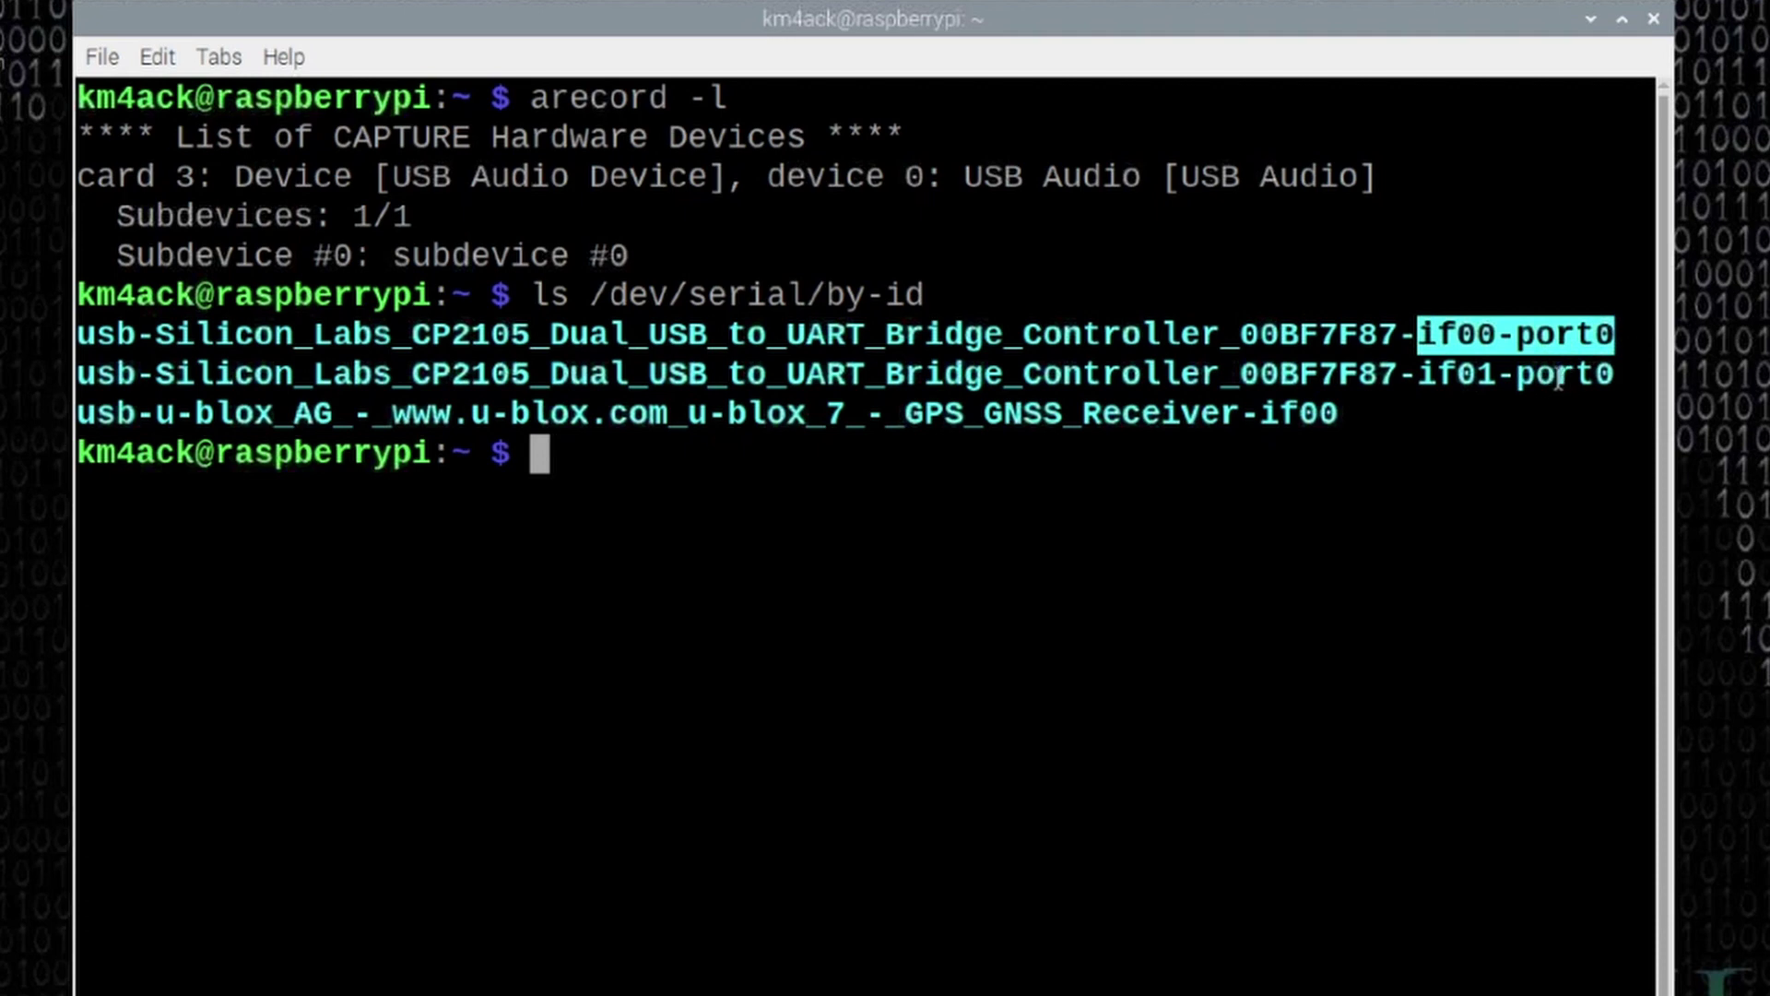
{"action": "left_click", "coordinate": [1524, 276]}
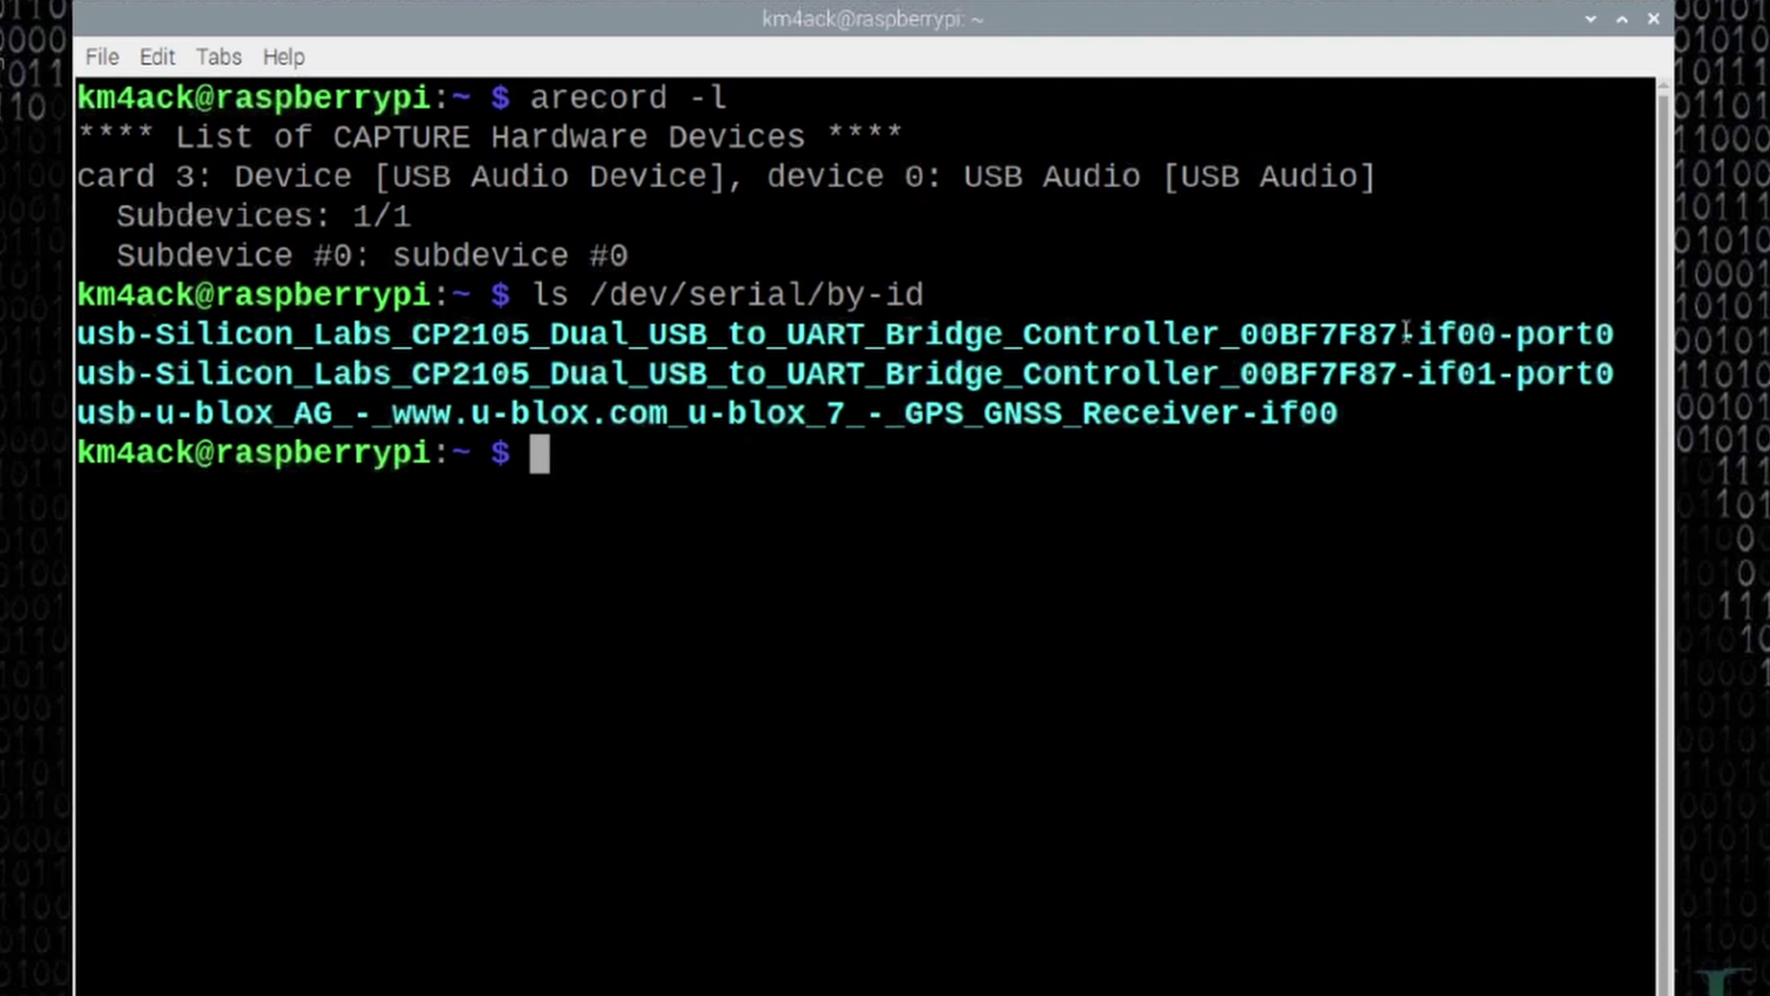
{"action": "left_click_drag", "start_coordinate": [1416, 332], "coordinate": [1618, 329]}
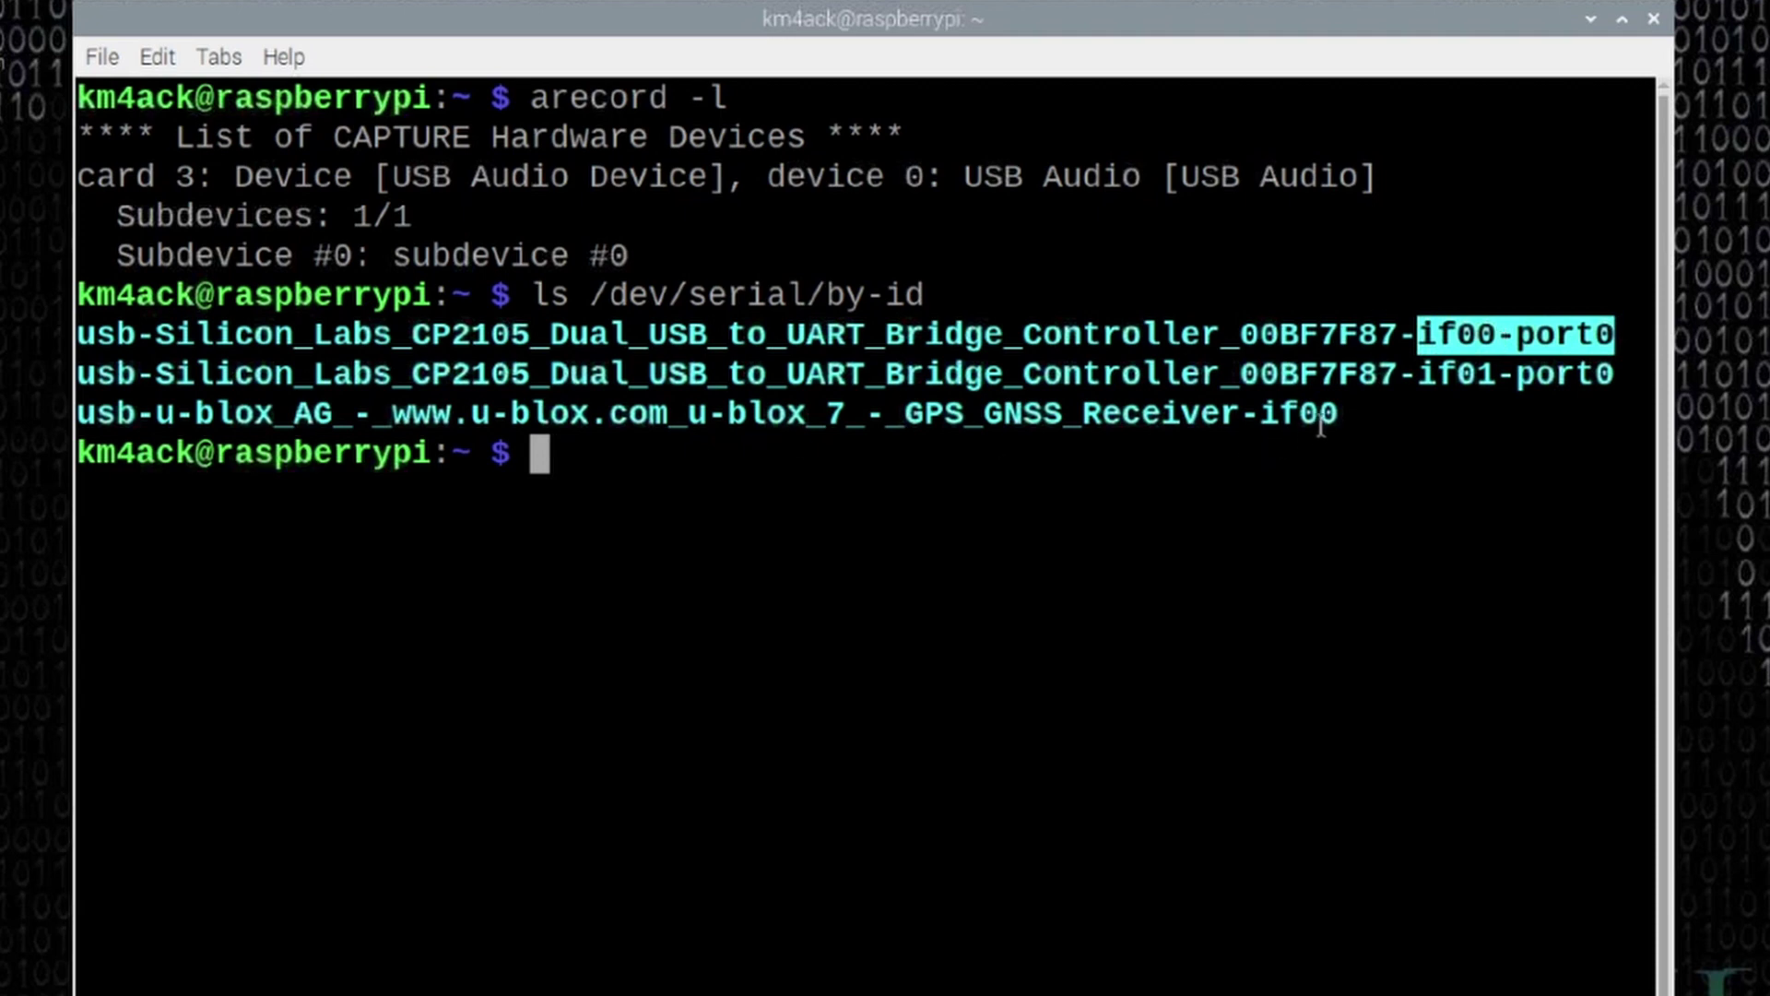
{"action": "left_click_drag", "start_coordinate": [1340, 415], "coordinate": [76, 422]}
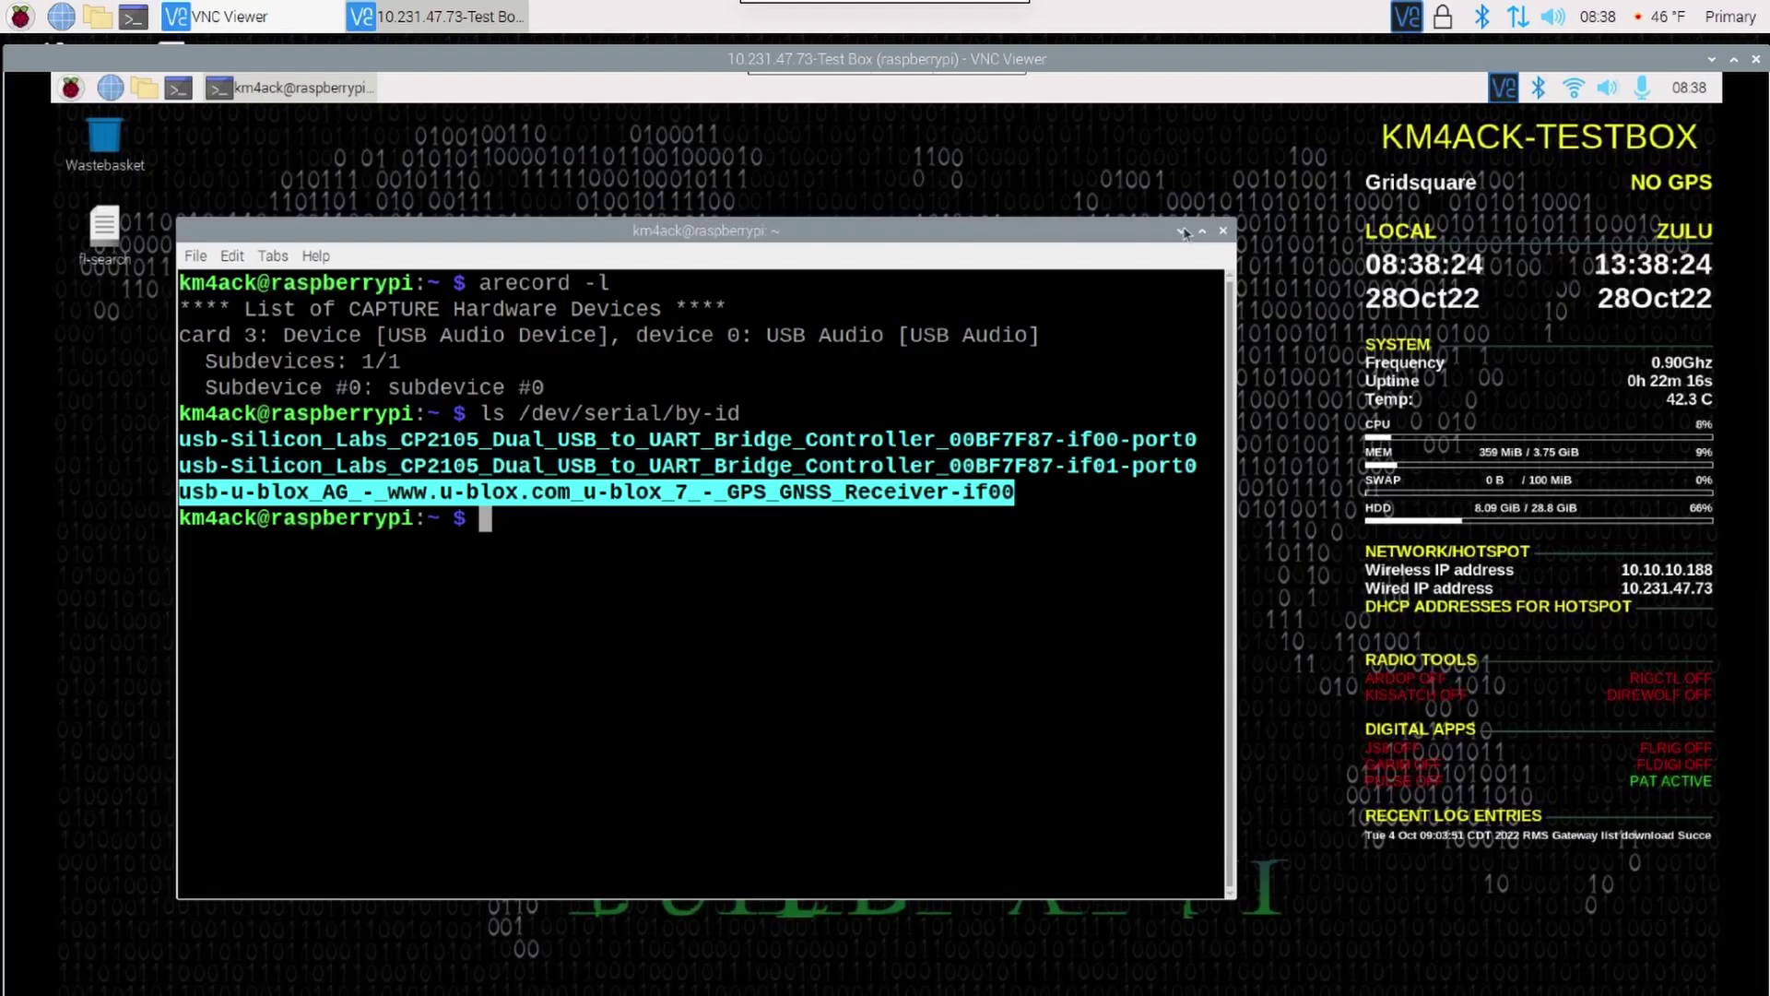
- Minimize the terminal, dismiss flrig's transceiver-not-responding warning, and centre the flrig window
{"action": "left_click", "coordinate": [1181, 231]}
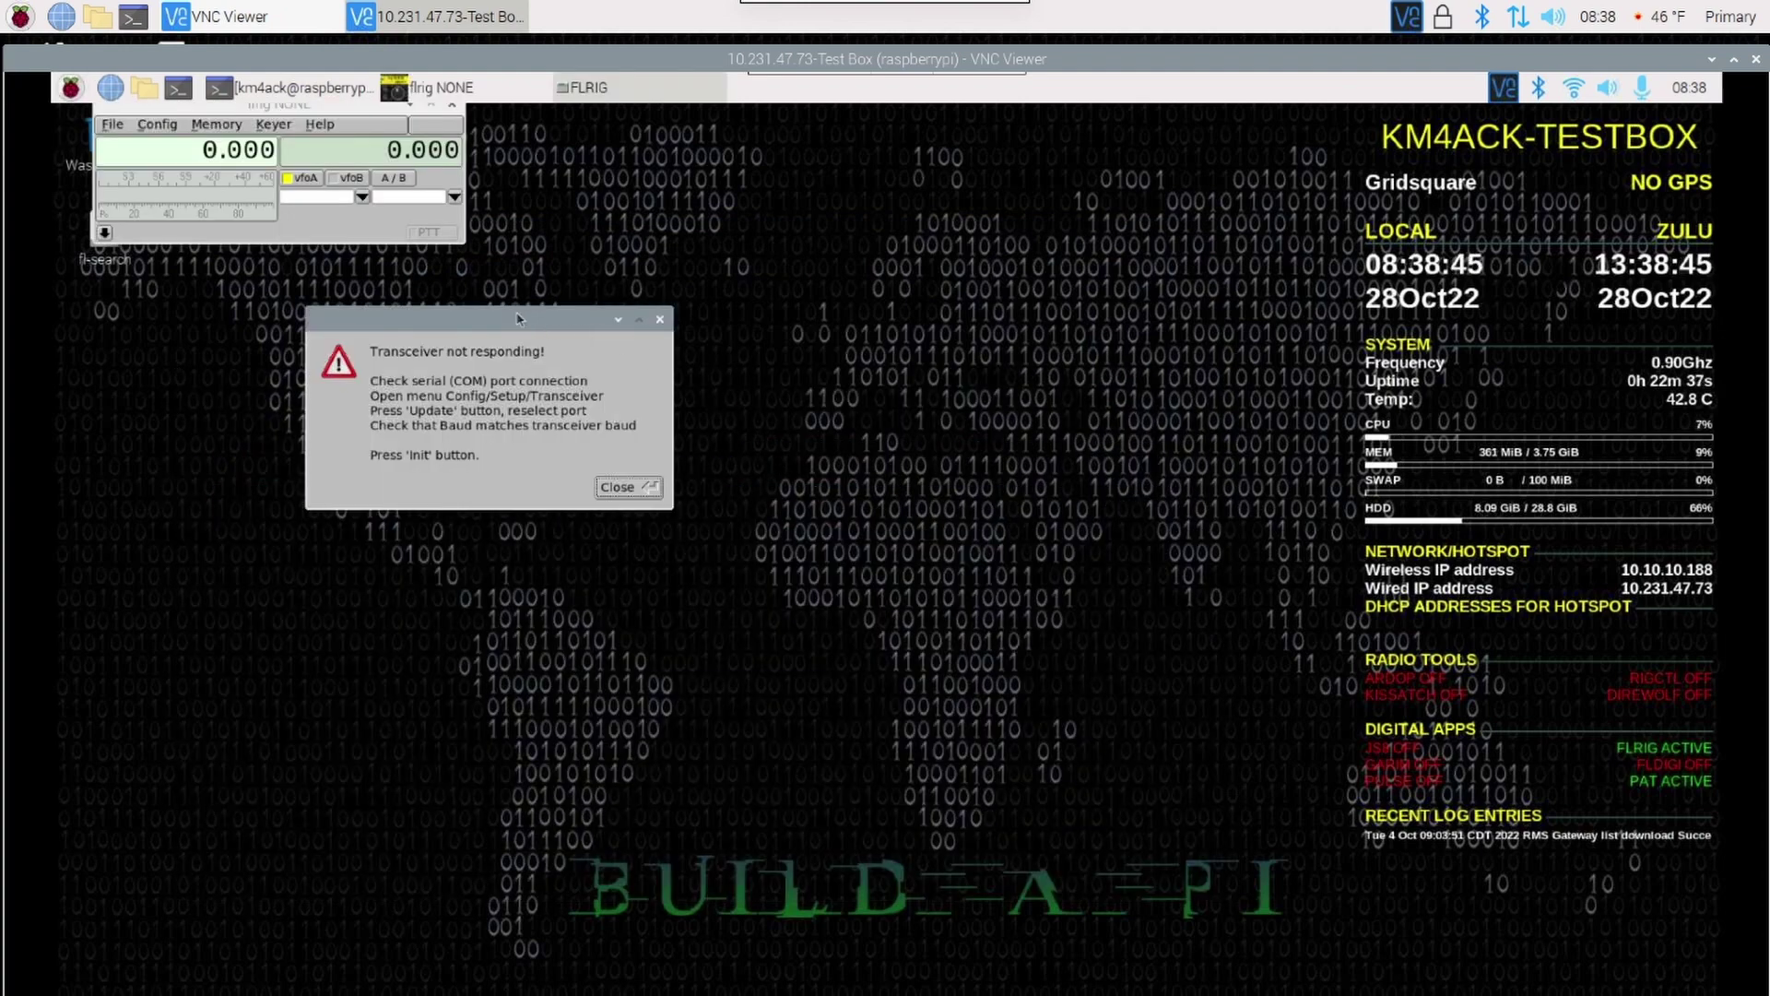
{"action": "left_click_drag", "start_coordinate": [486, 322], "coordinate": [642, 362]}
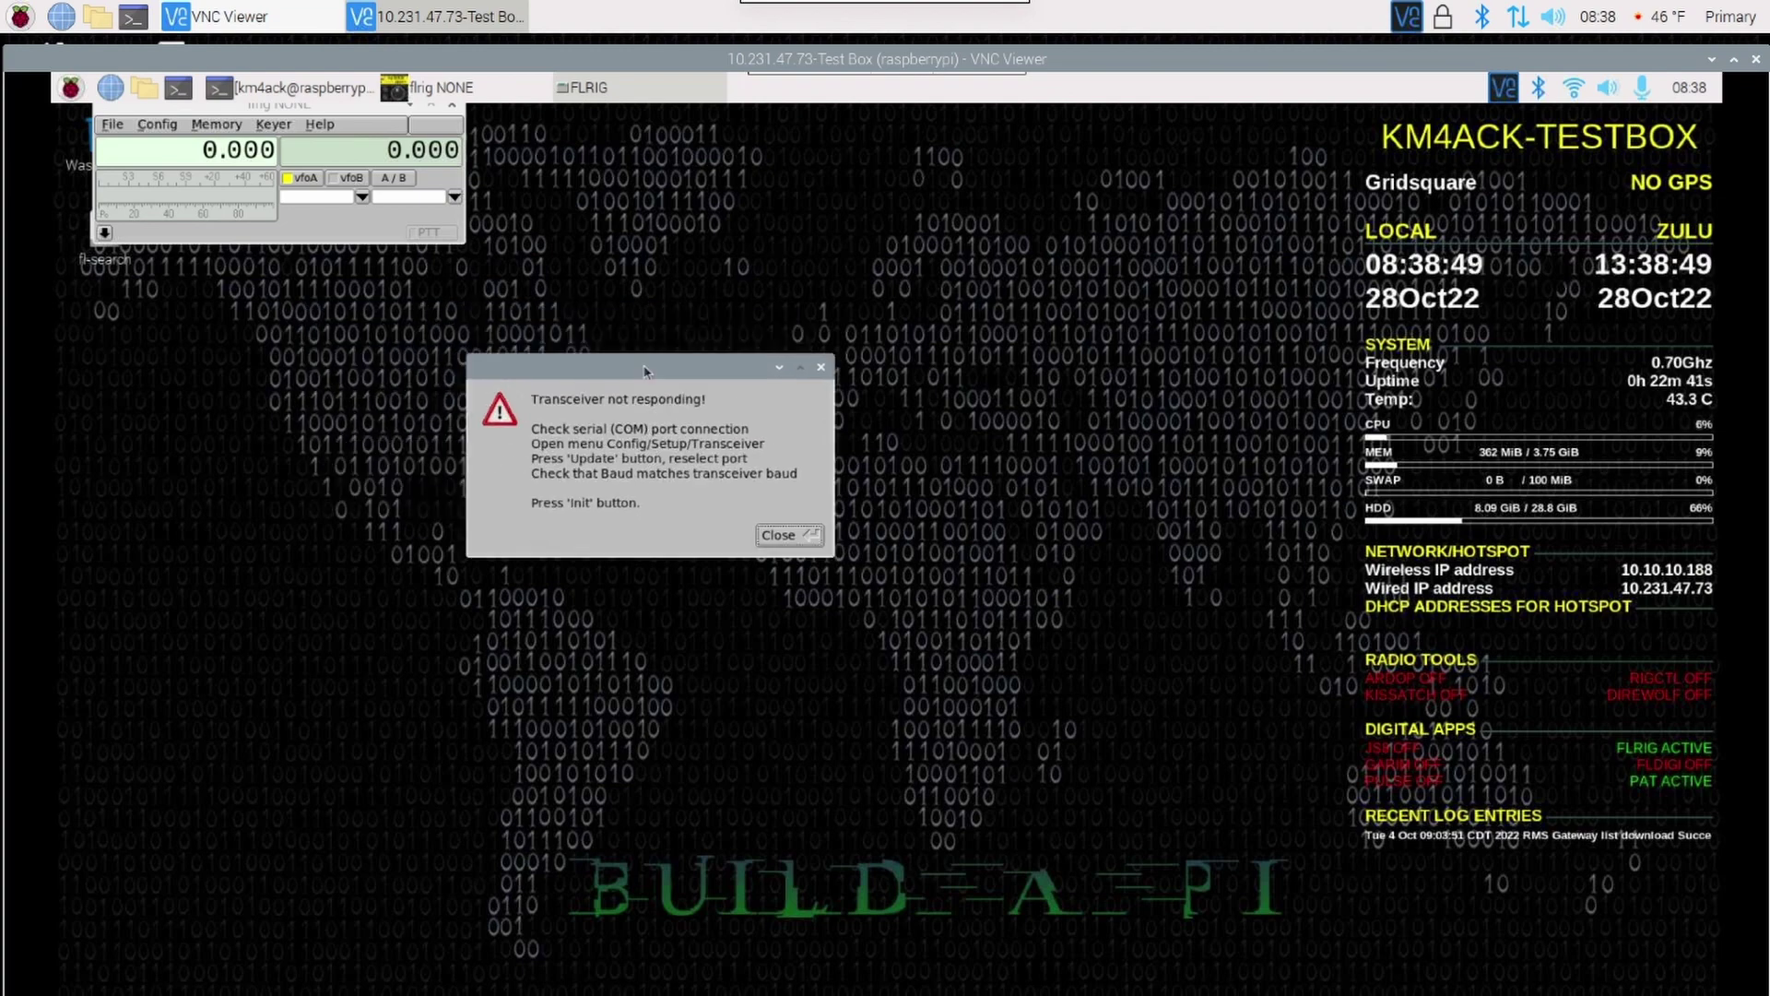
{"action": "left_click", "coordinate": [783, 538]}
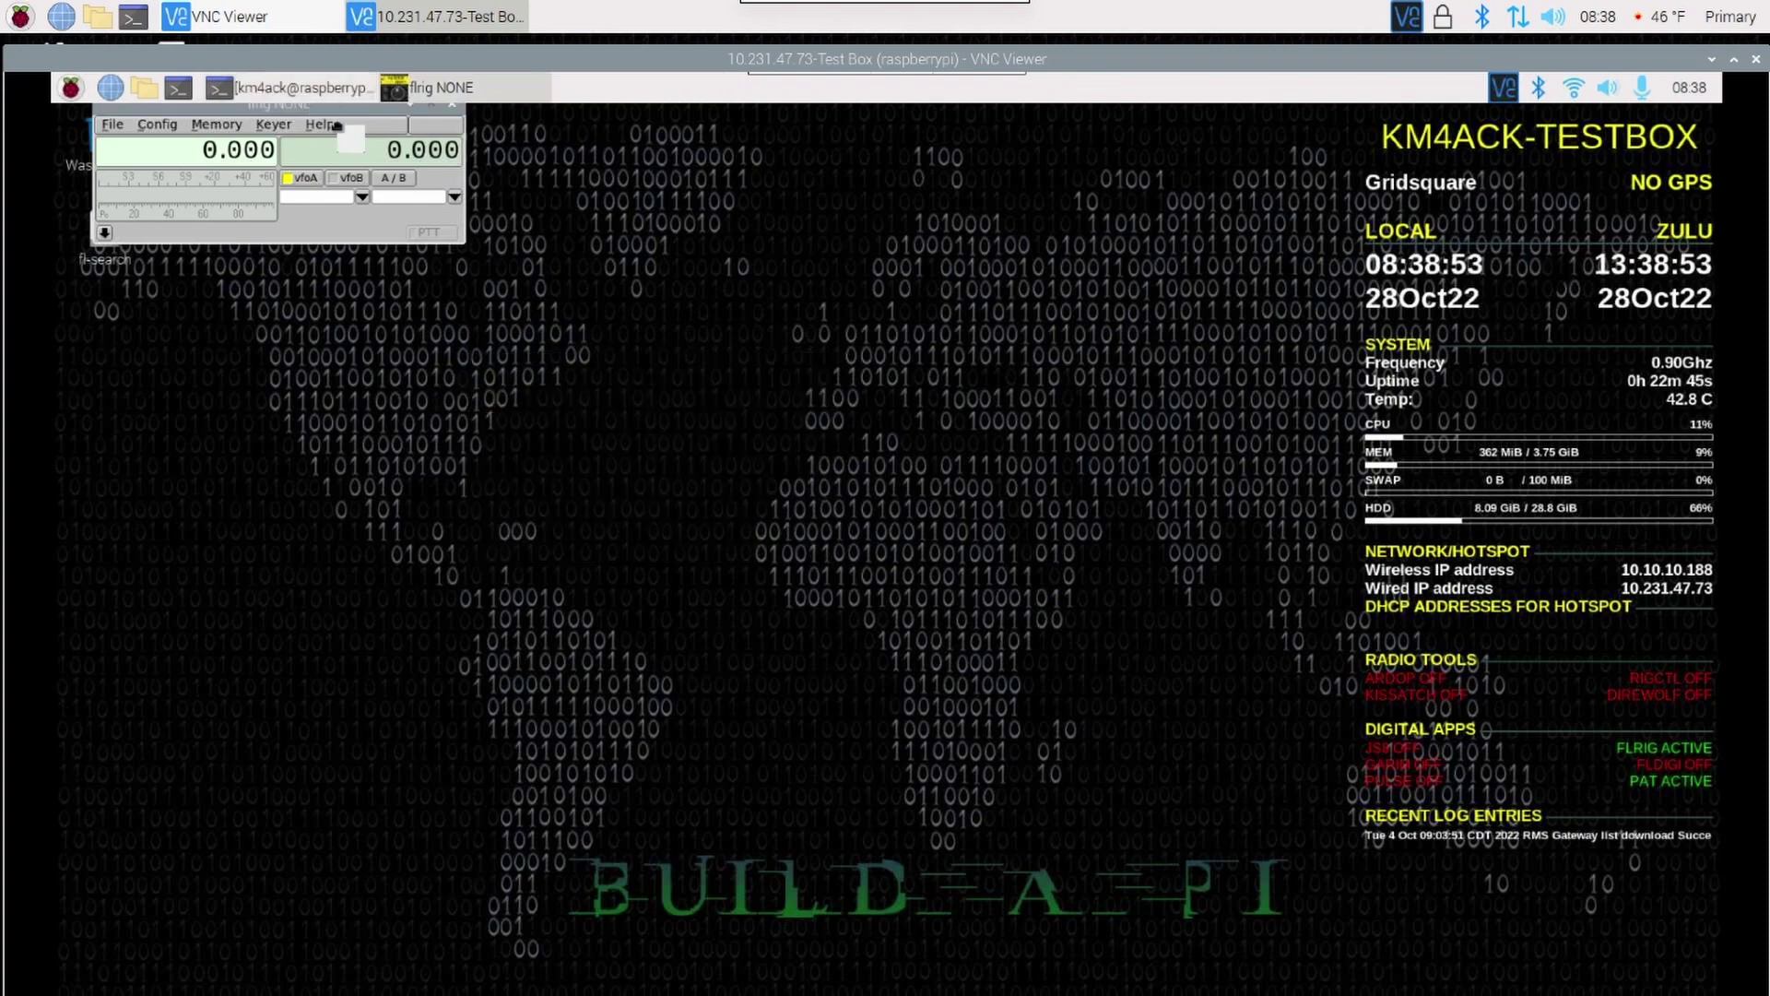
{"action": "left_click_drag", "start_coordinate": [337, 107], "coordinate": [750, 327]}
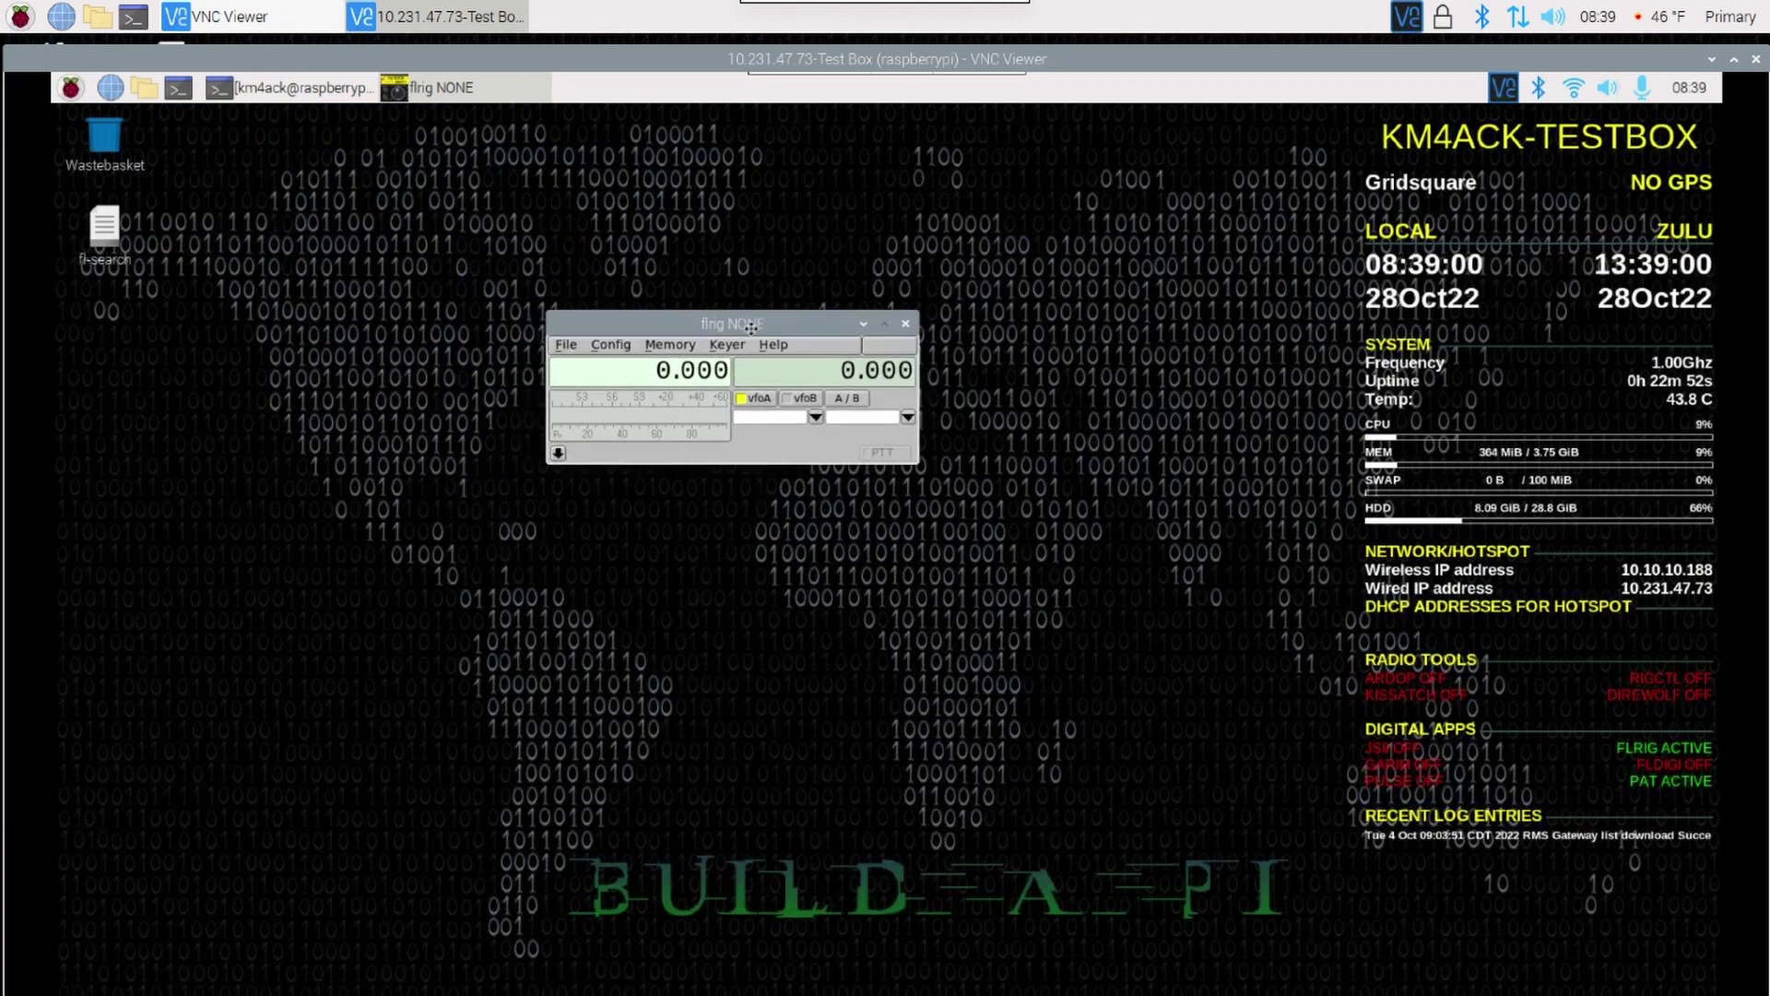
{"action": "left_click", "coordinate": [617, 343]}
- In flrig's transceiver setup, select the FT-891 rig on the CP2105 if00-port0 serial port
{"action": "mouse_move", "coordinate": [614, 364]}
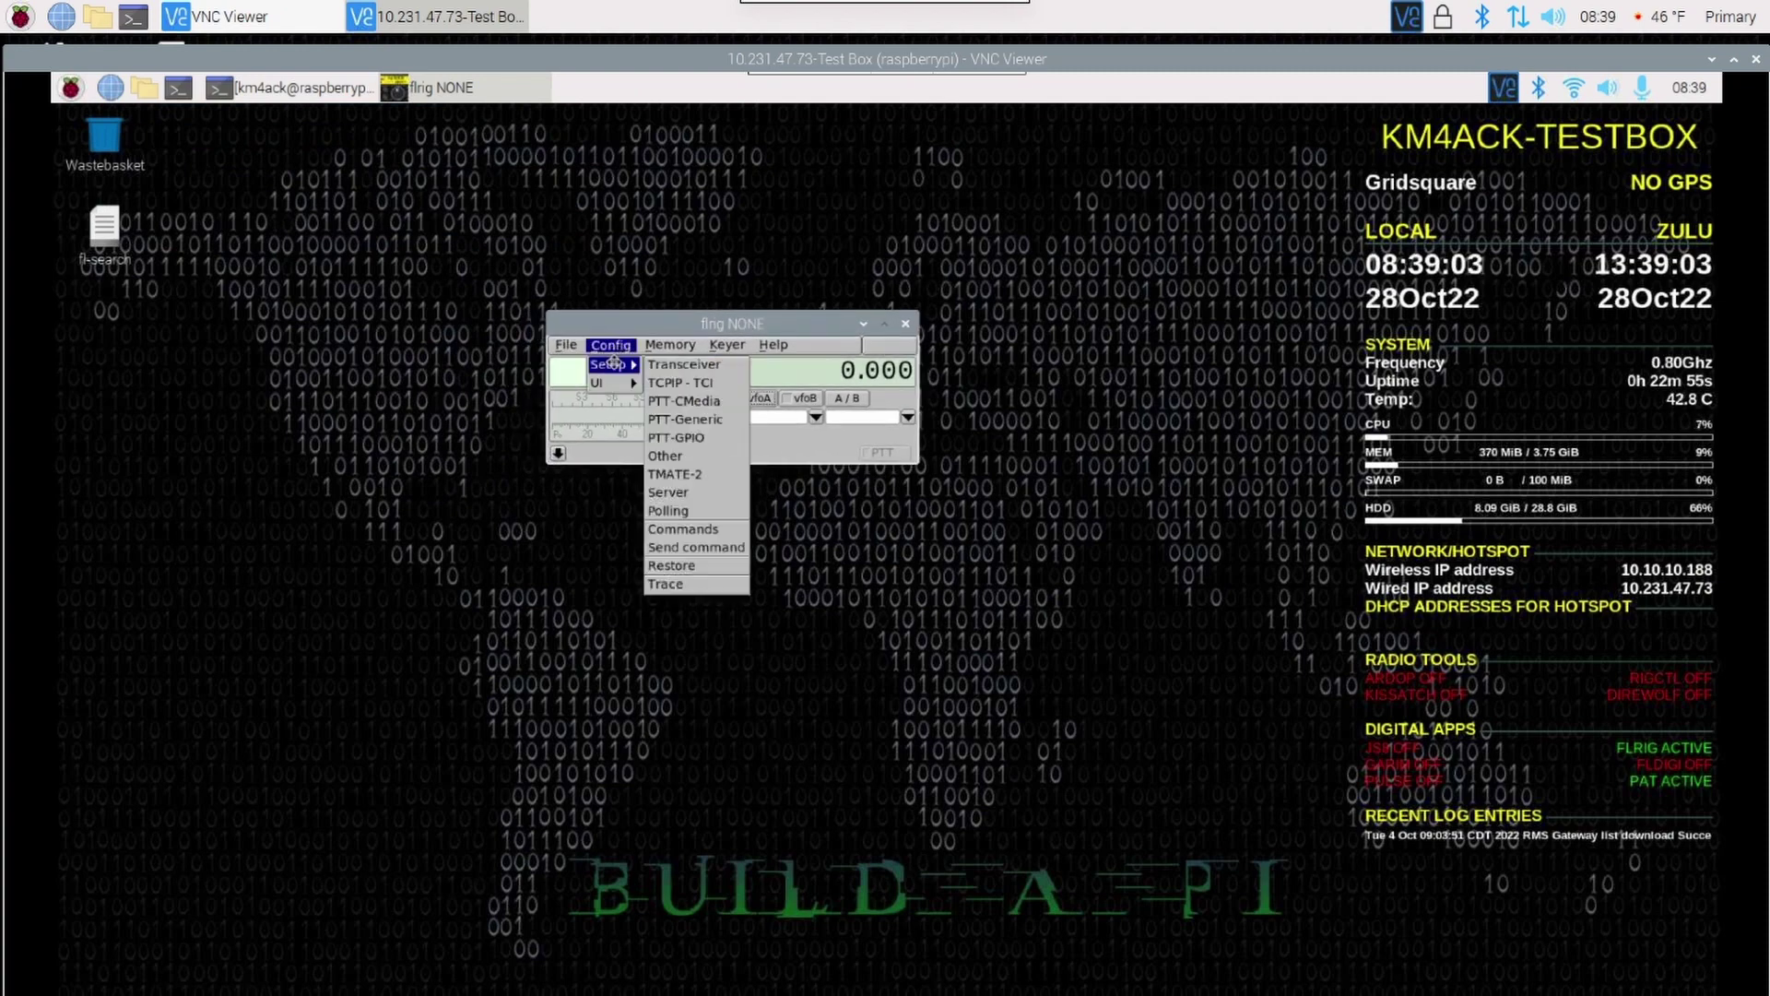
{"action": "left_click", "coordinate": [683, 364]}
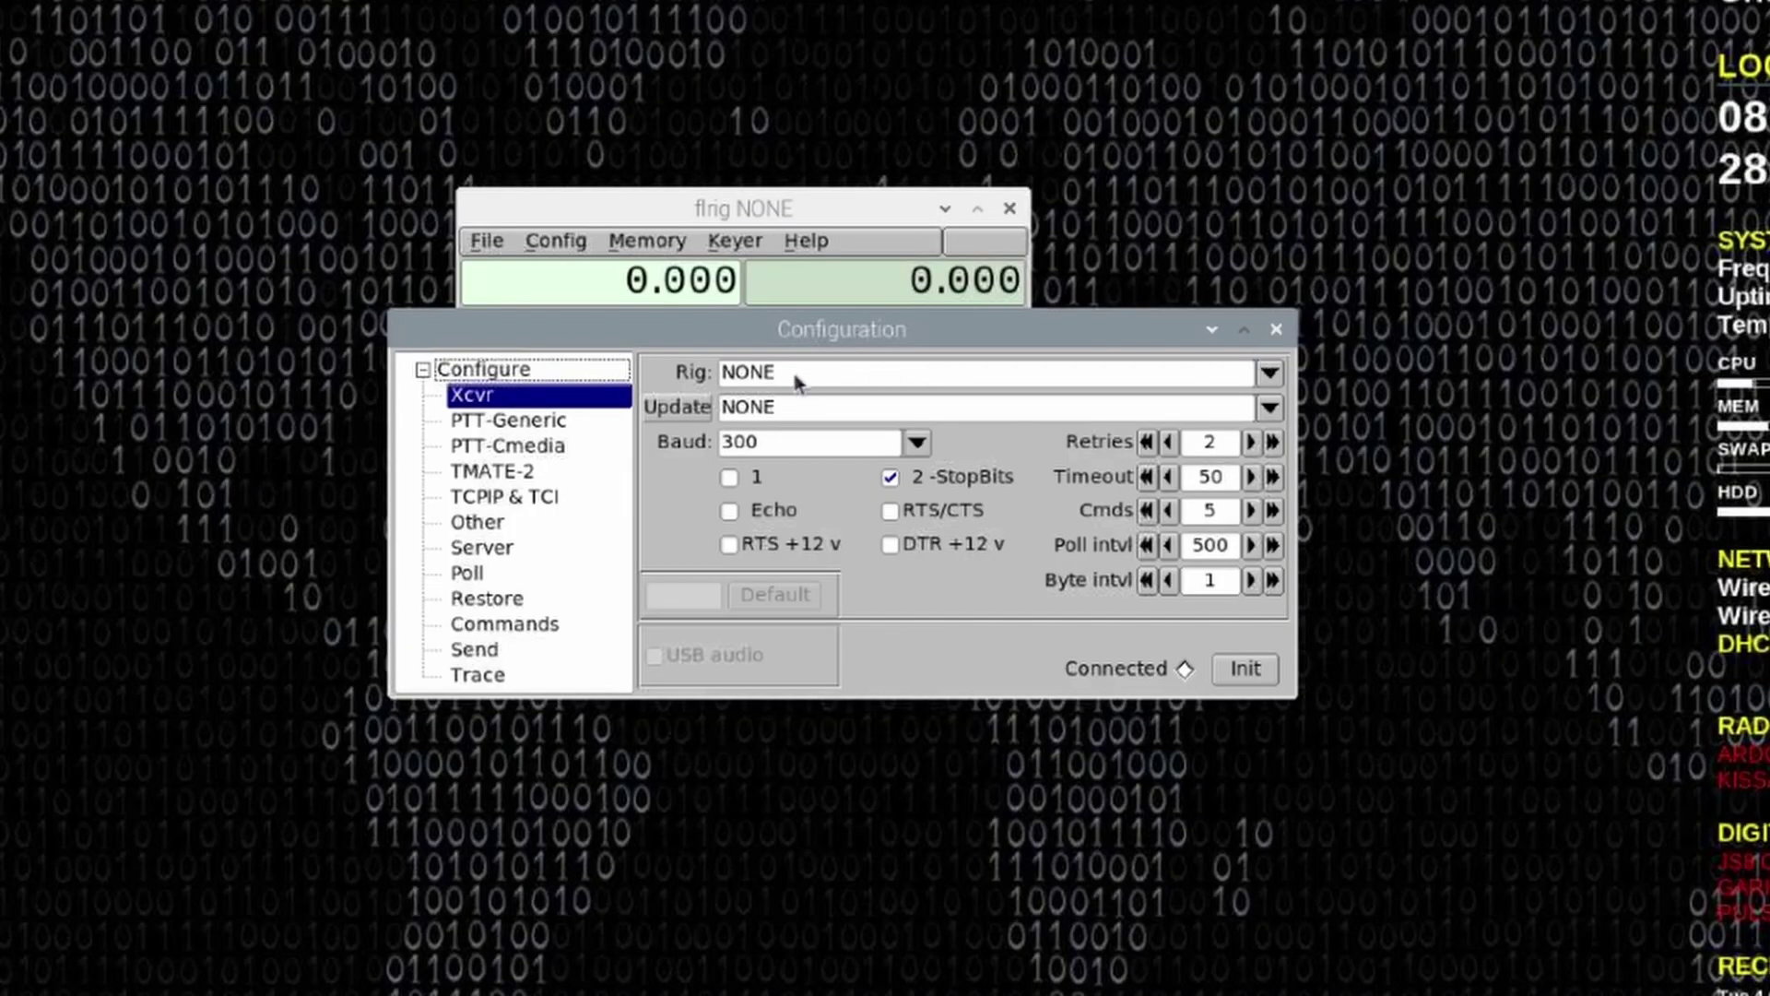
{"action": "left_click", "coordinate": [1270, 372]}
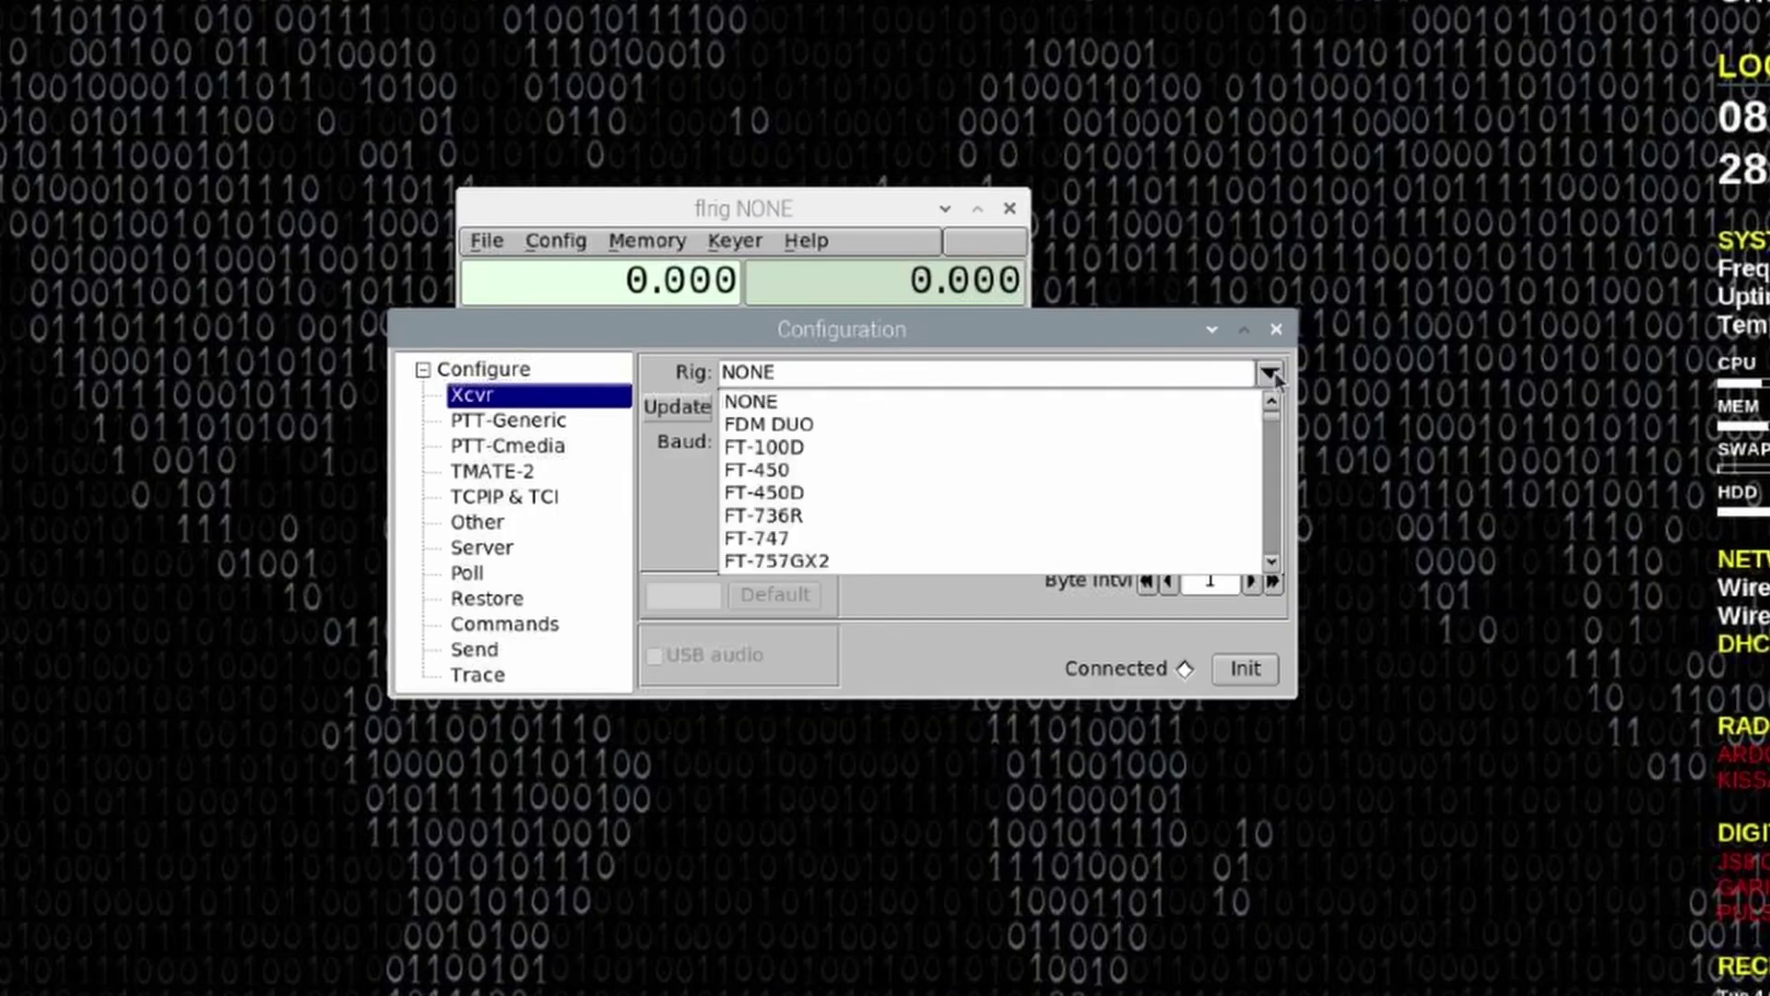
{"action": "scroll", "coordinate": [1003, 501], "scroll_direction": "down", "scroll_amount": 1}
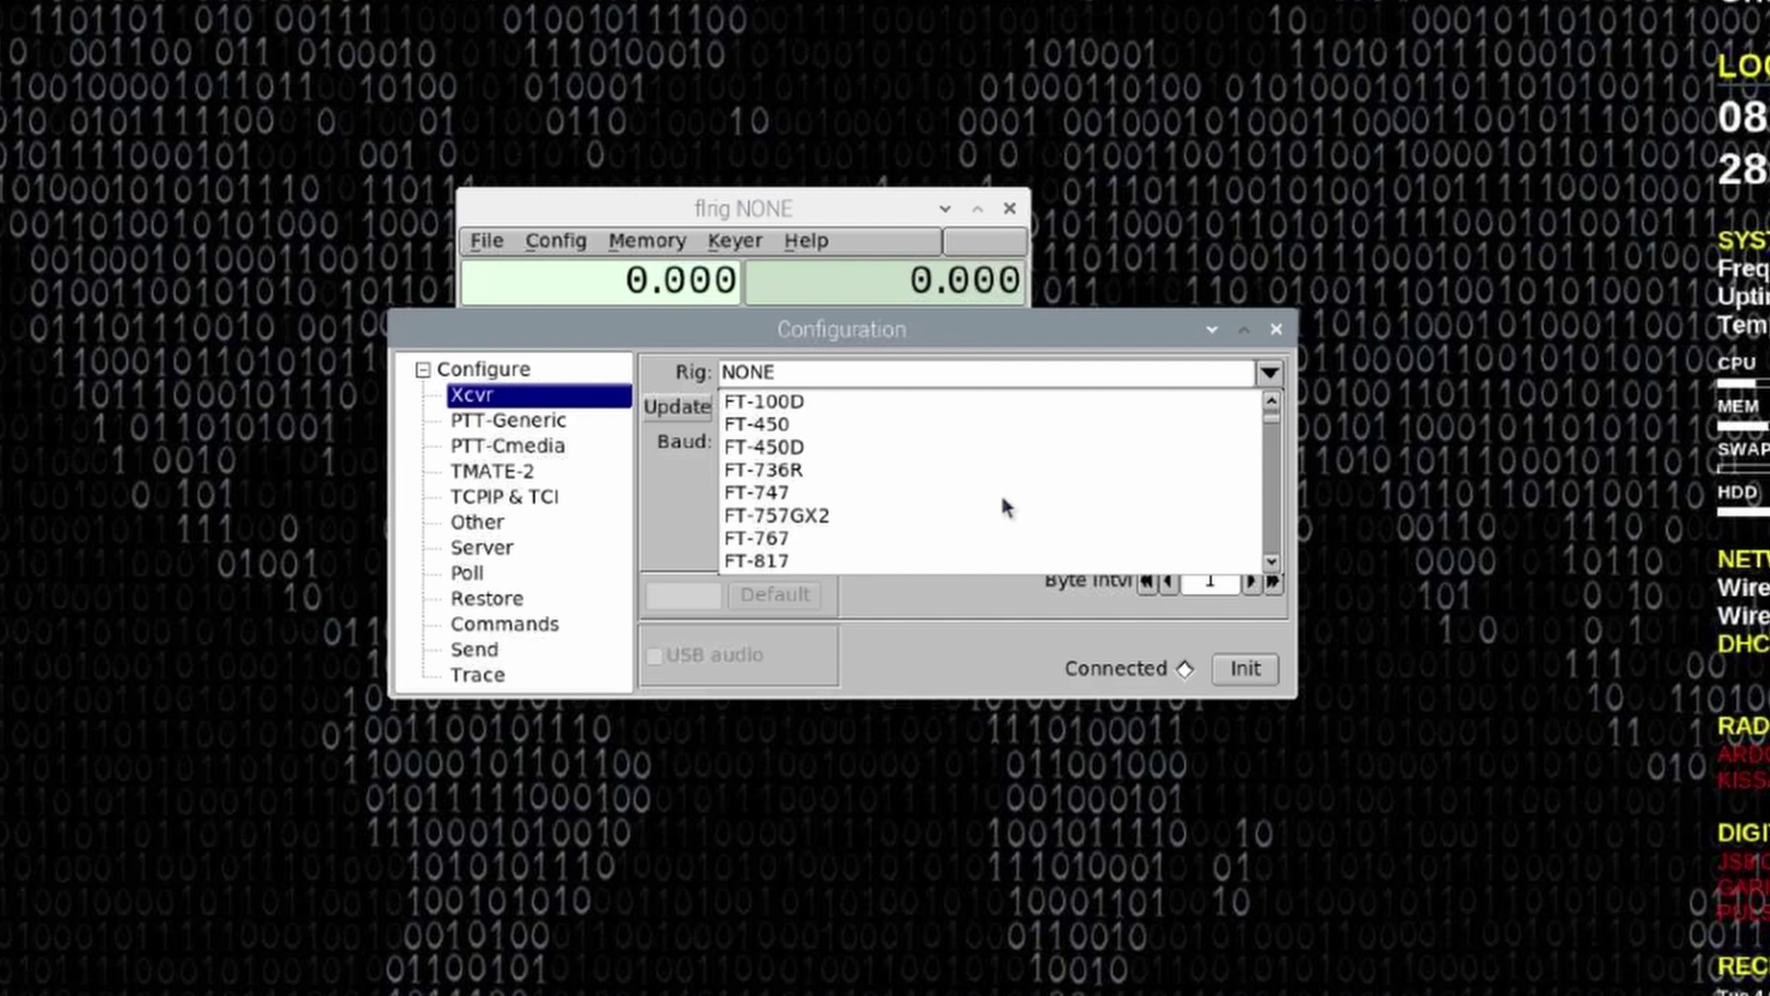
{"action": "scroll", "coordinate": [1005, 499], "scroll_direction": "down", "scroll_amount": 2}
{"action": "scroll", "coordinate": [1003, 502], "scroll_direction": "down", "scroll_amount": 1}
{"action": "left_click", "coordinate": [891, 522]}
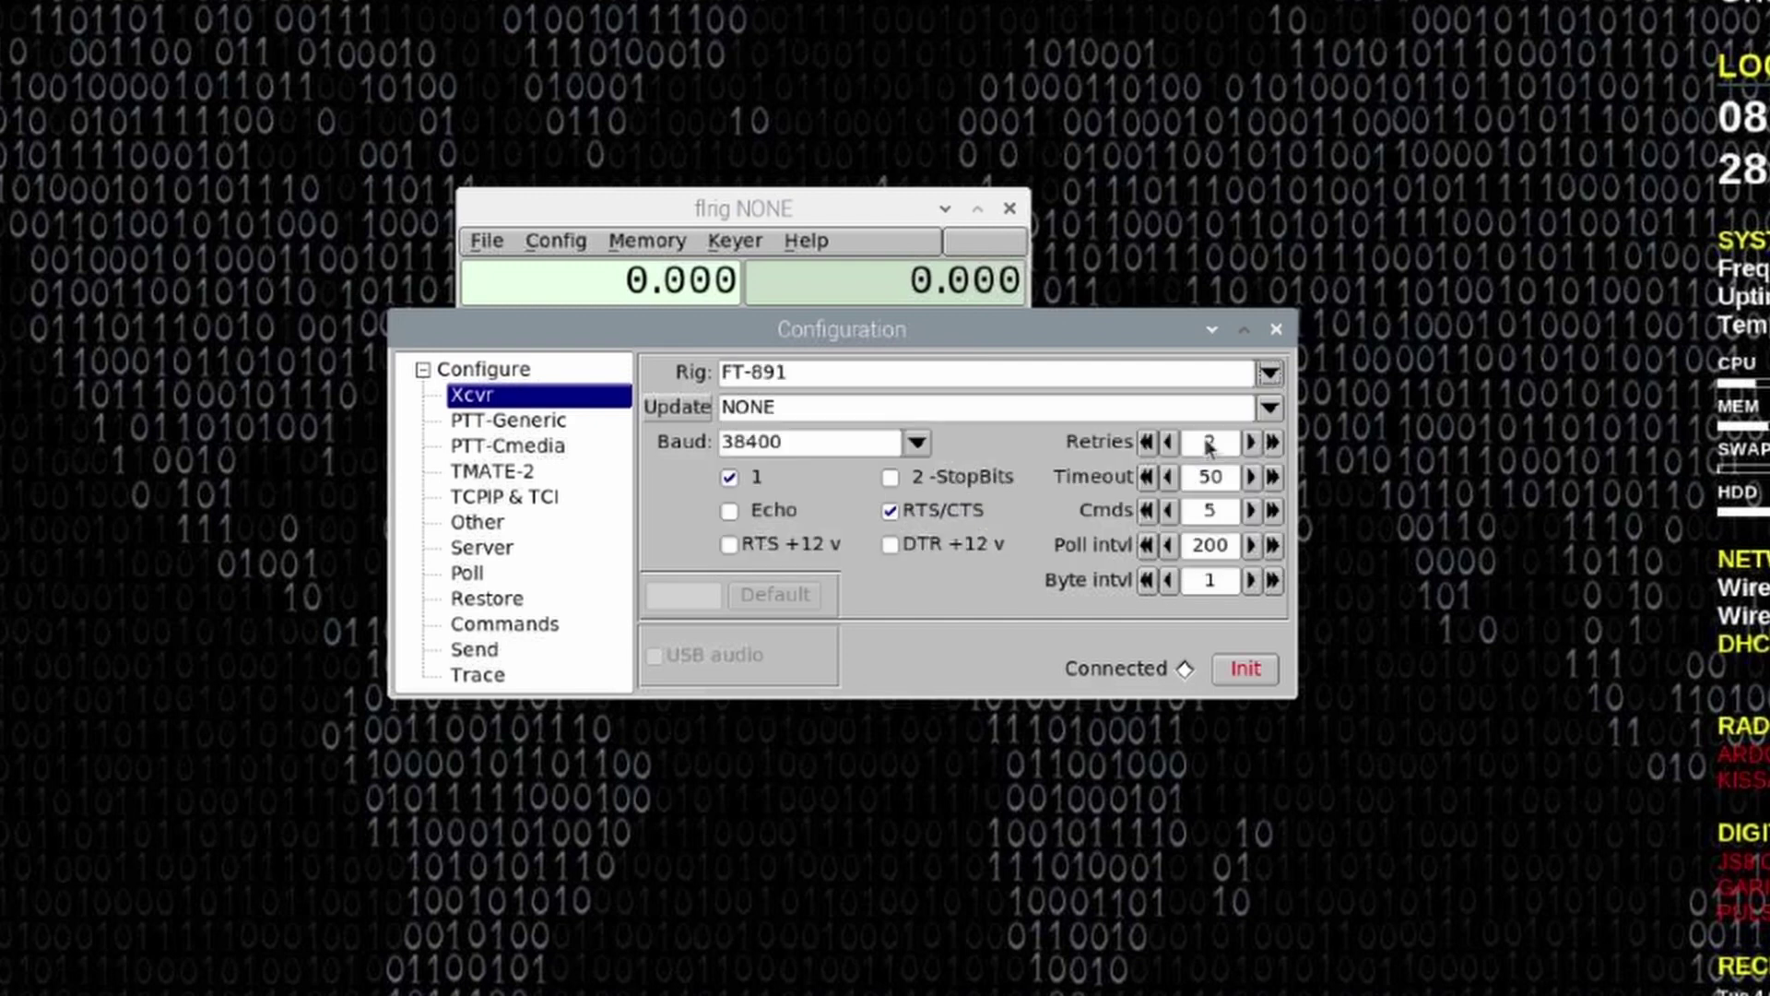
{"action": "left_click", "coordinate": [1270, 409]}
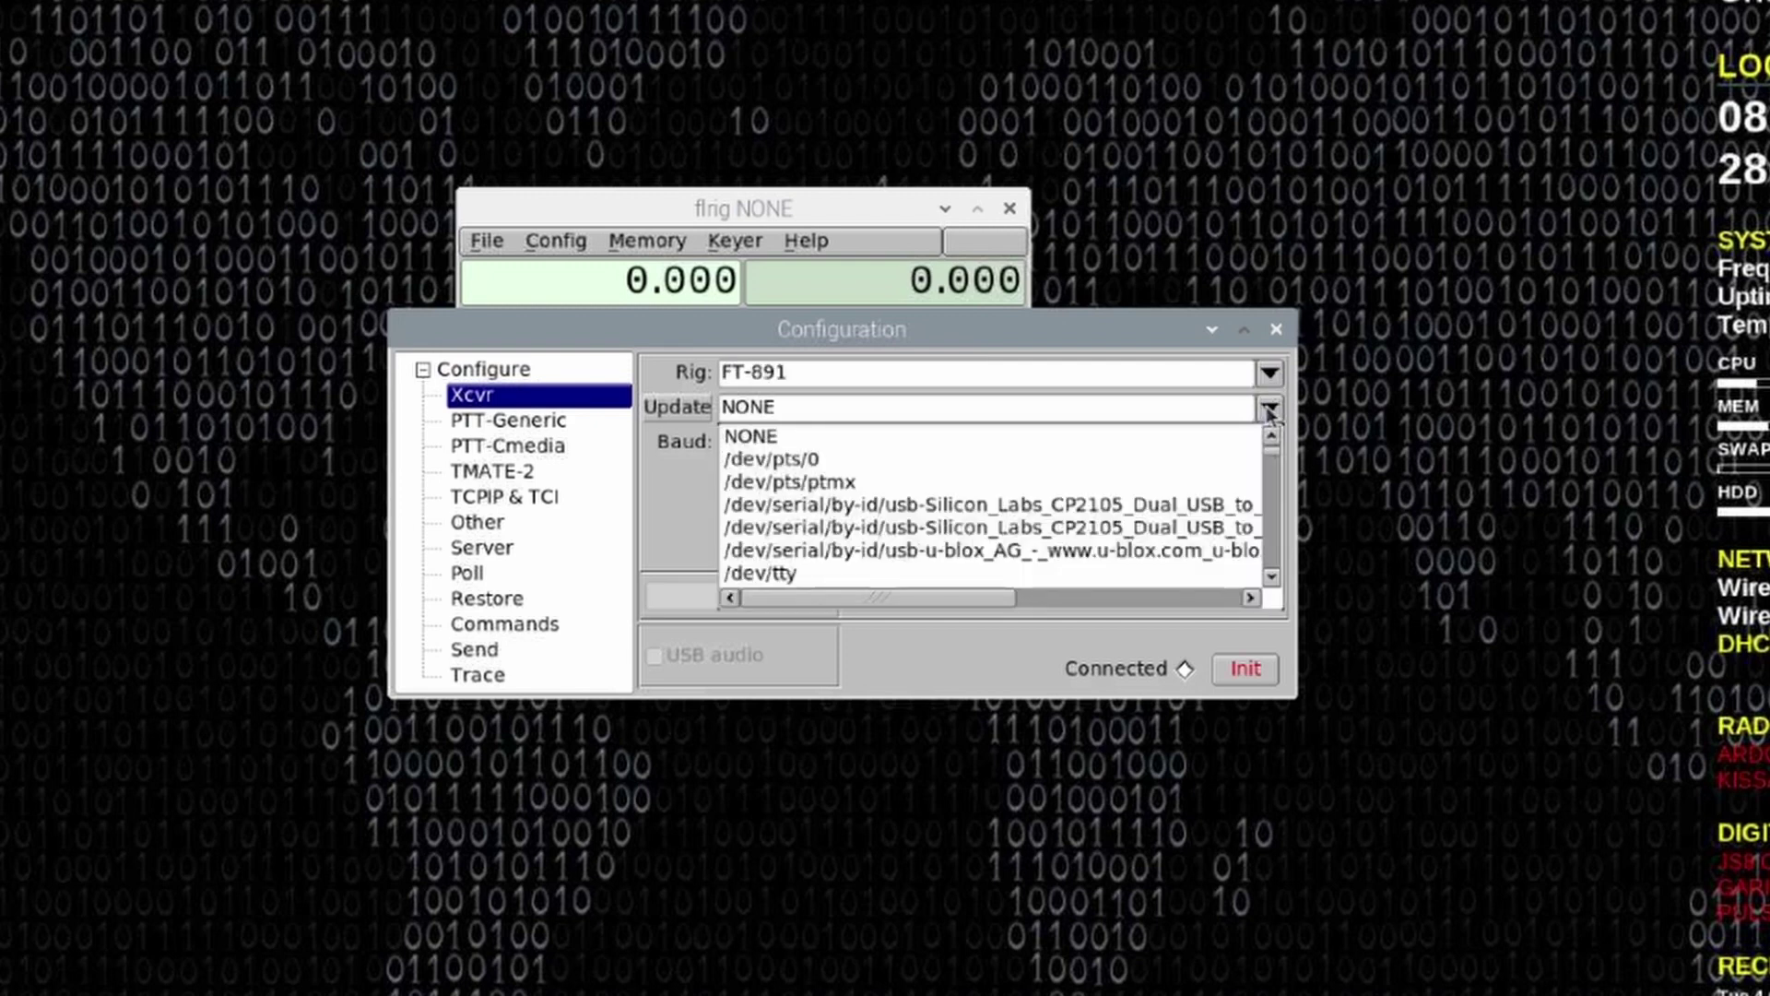
{"action": "left_click_drag", "start_coordinate": [950, 601], "coordinate": [1191, 600]}
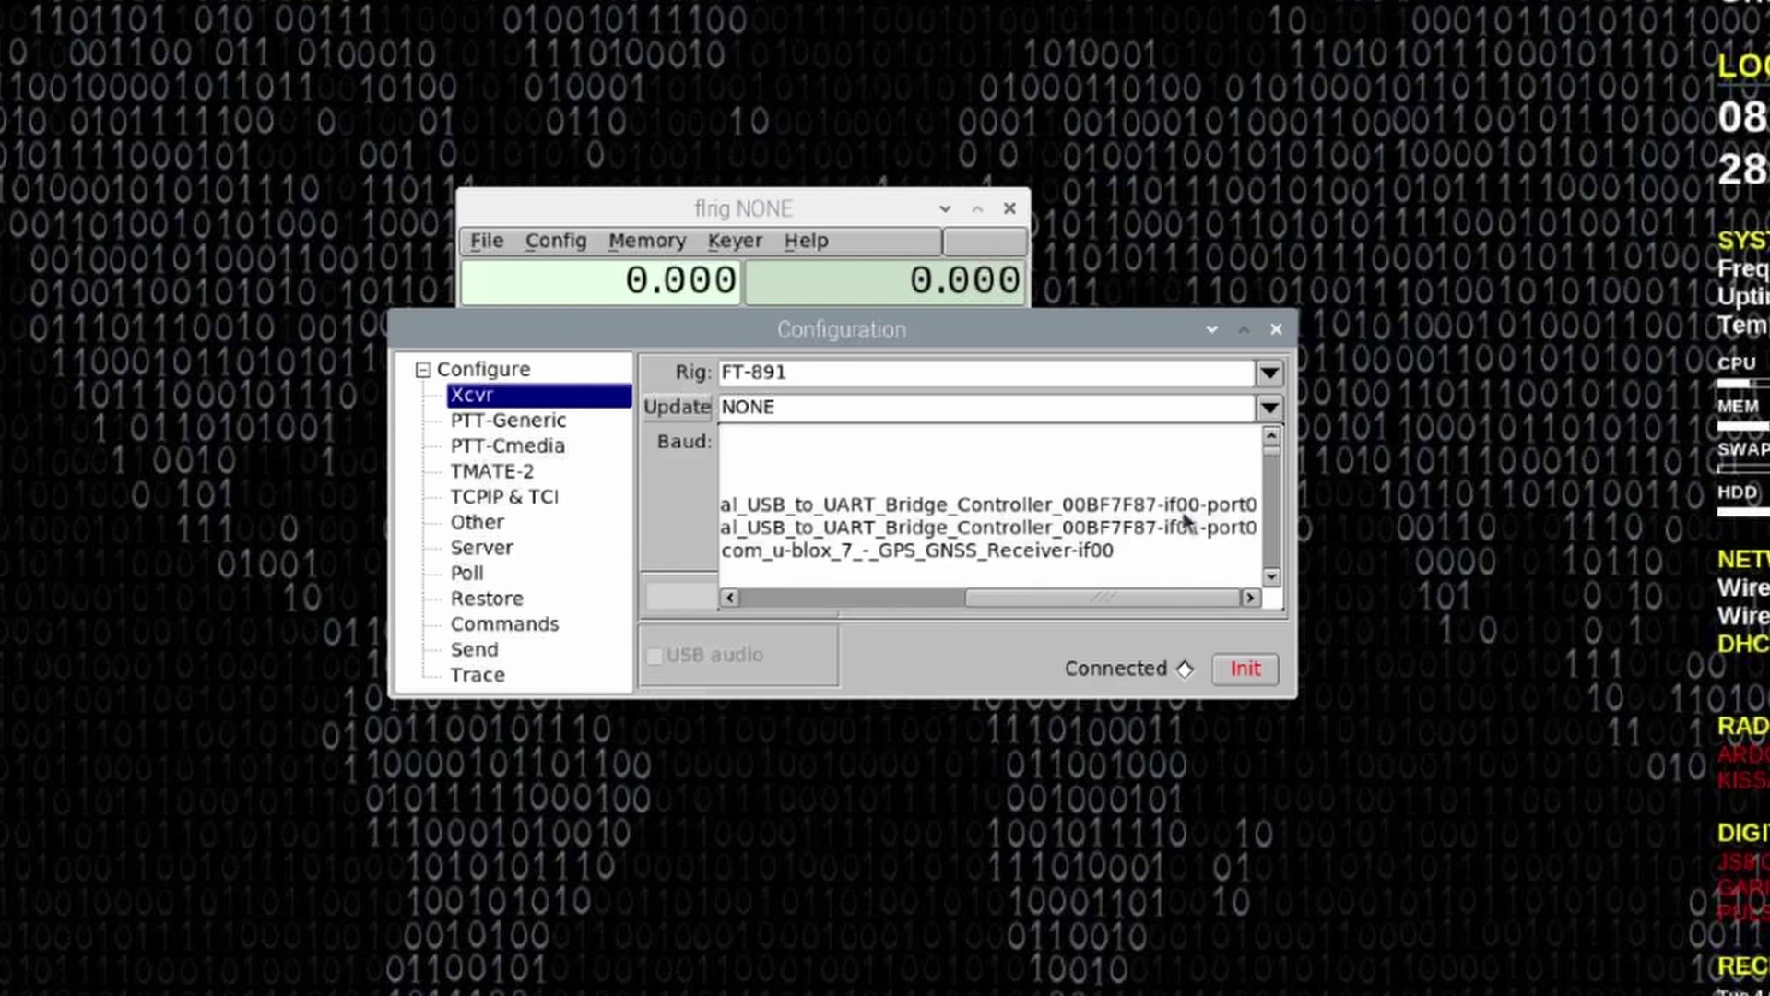
{"action": "left_click", "coordinate": [1127, 507]}
{"action": "left_click", "coordinate": [1126, 507]}
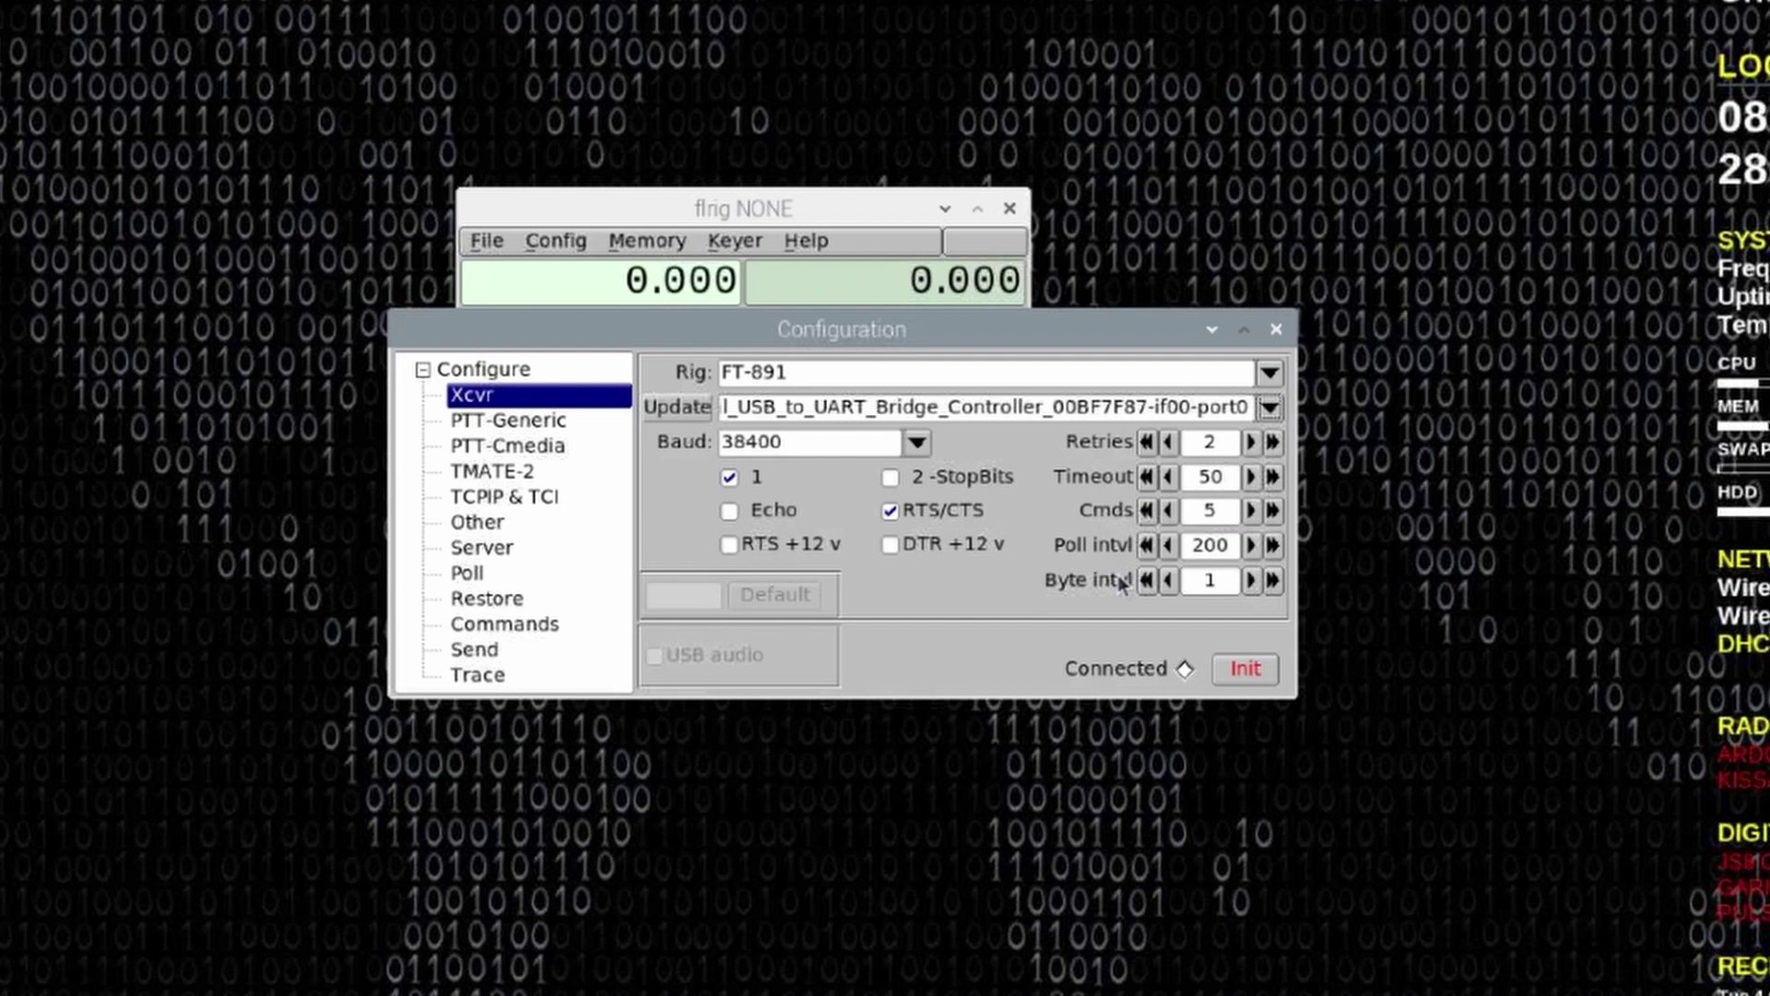
- Set the baud rate to 4800 and connect flrig to the FT-891
{"action": "left_click", "coordinate": [916, 443]}
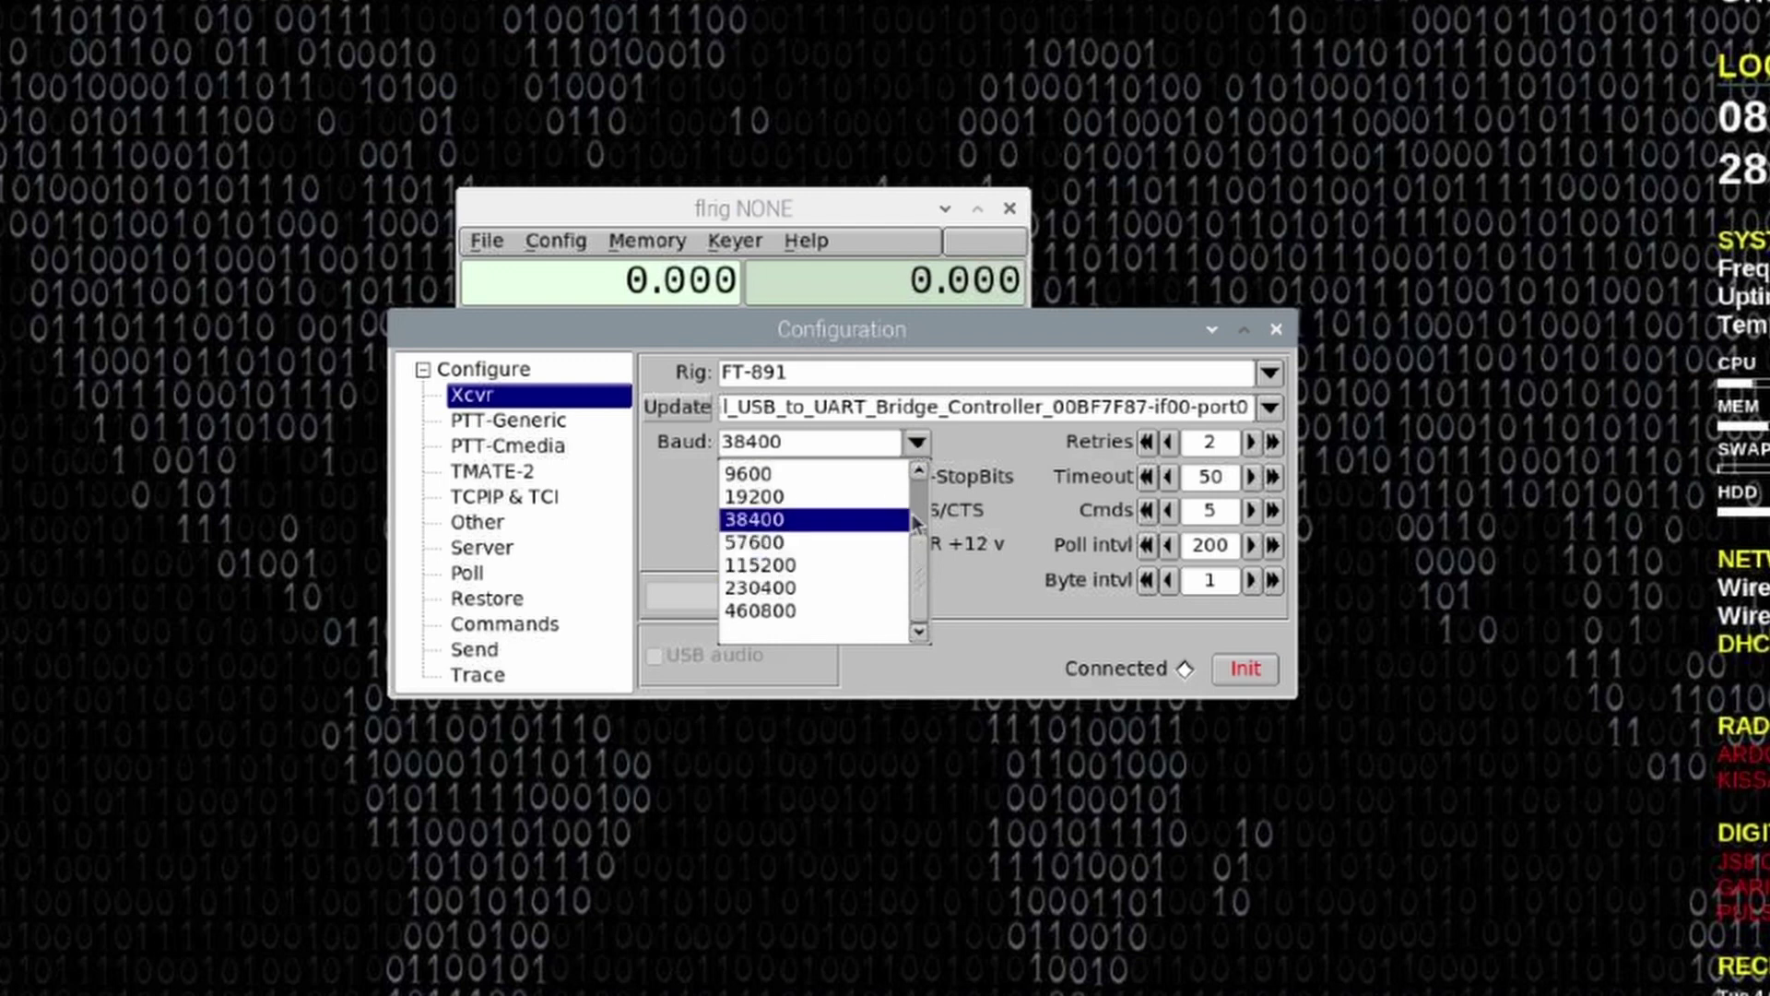
{"action": "left_click", "coordinate": [922, 492]}
{"action": "left_click", "coordinate": [917, 441]}
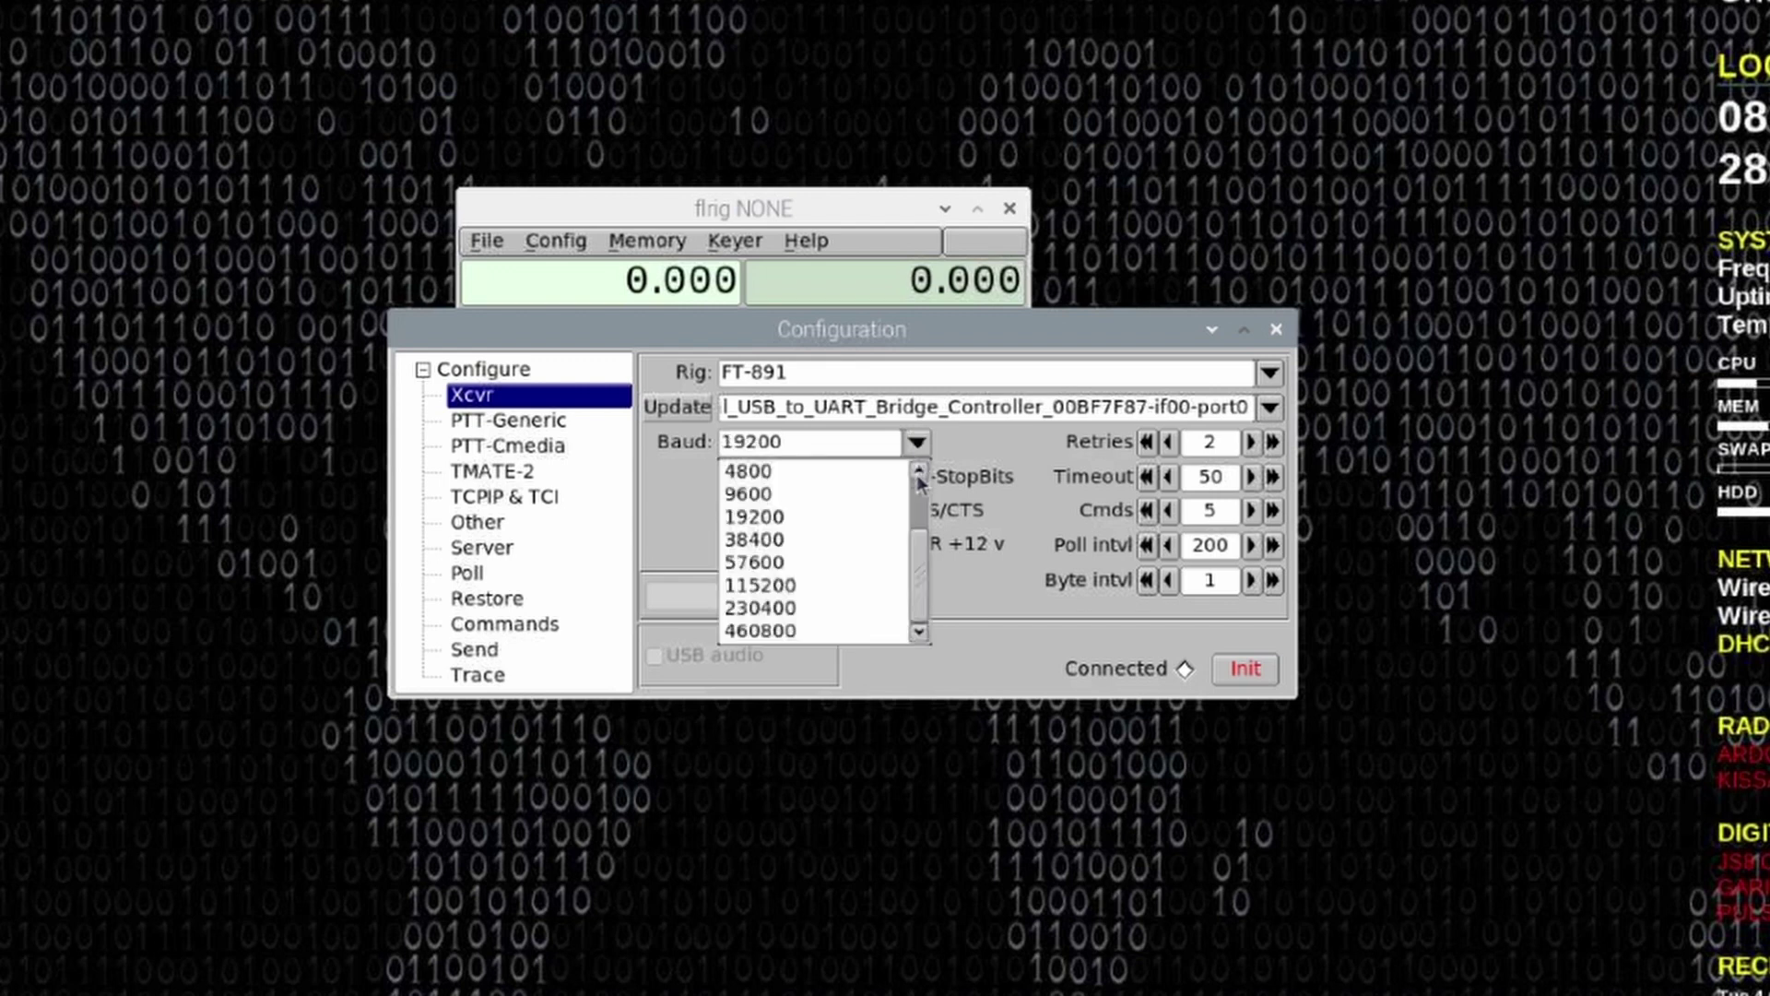
{"action": "scroll", "coordinate": [920, 478], "scroll_direction": "up", "scroll_amount": 2}
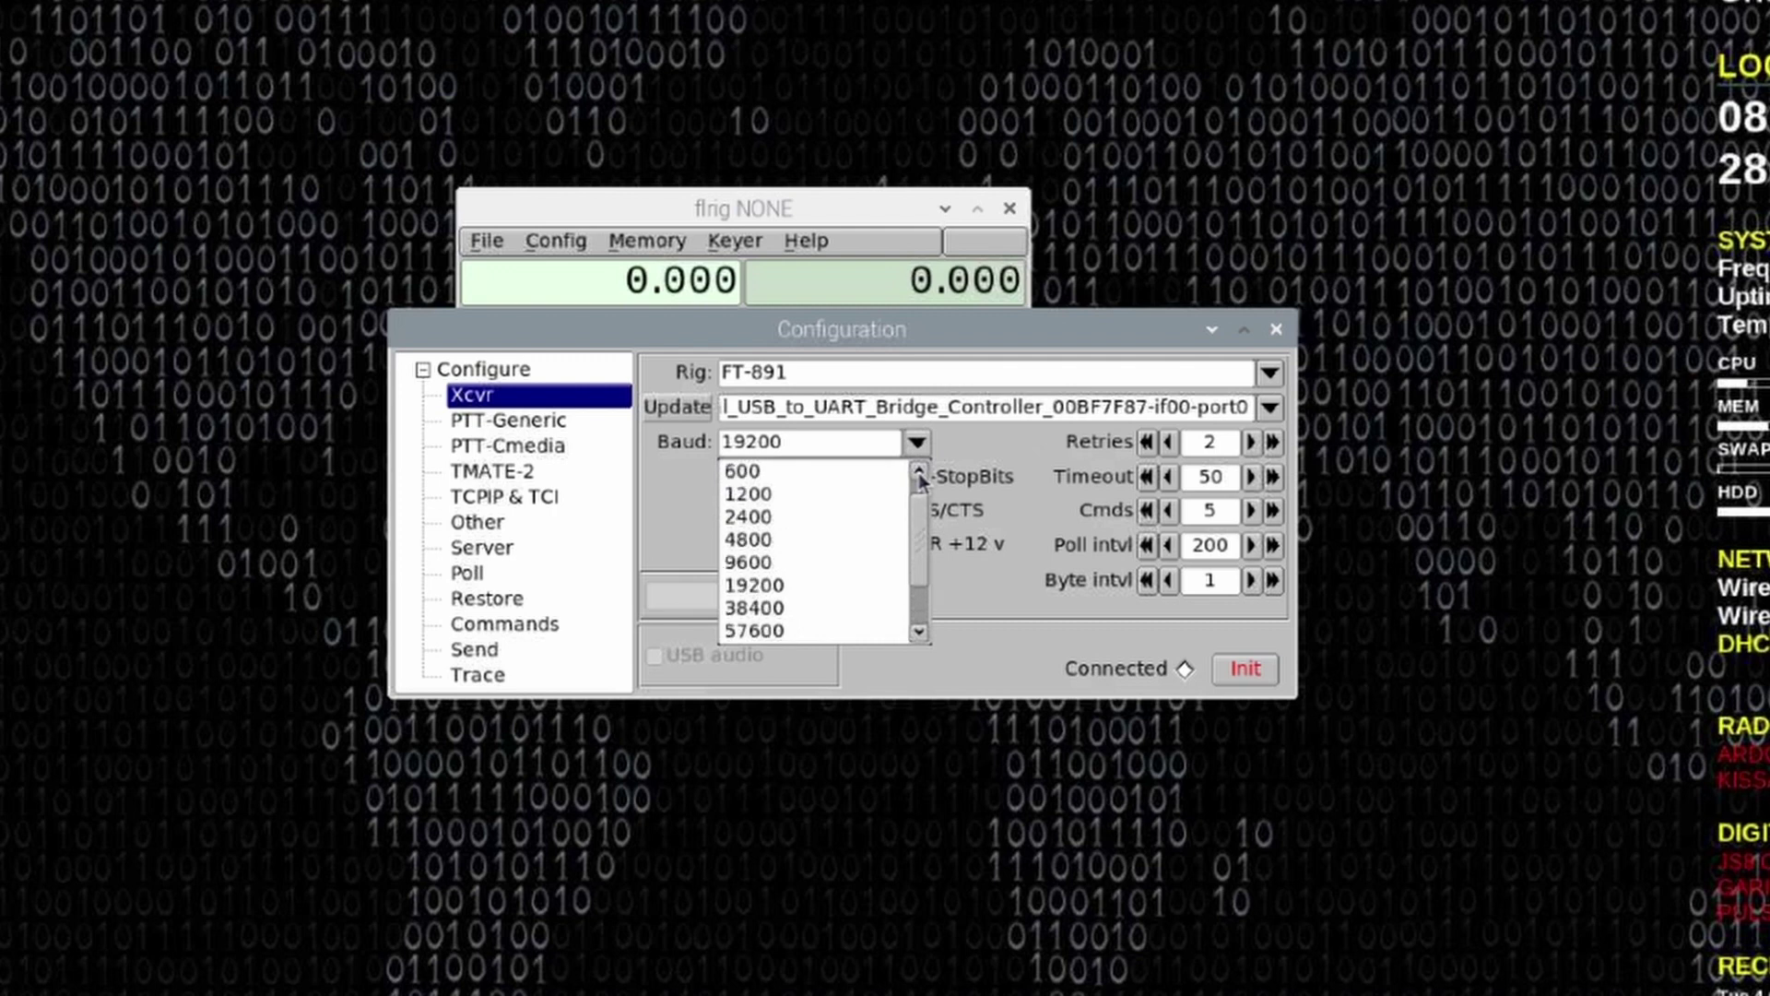
{"action": "left_click", "coordinate": [742, 542]}
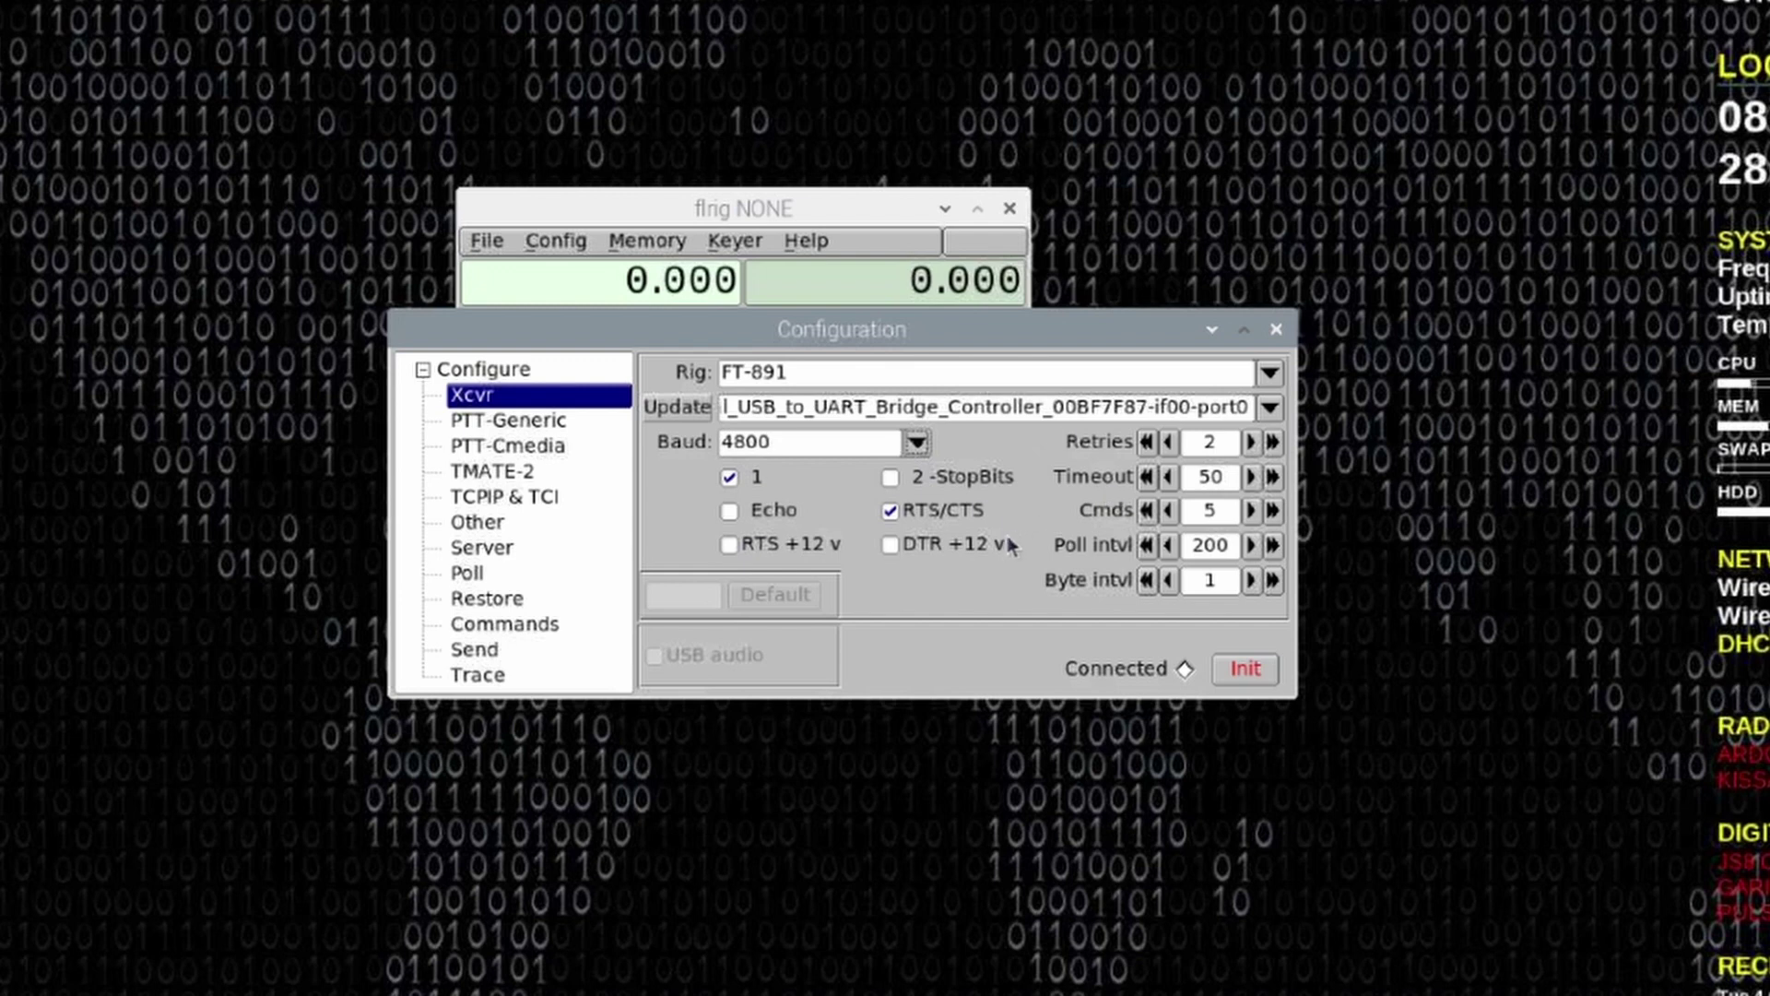
{"action": "left_click", "coordinate": [1244, 668]}
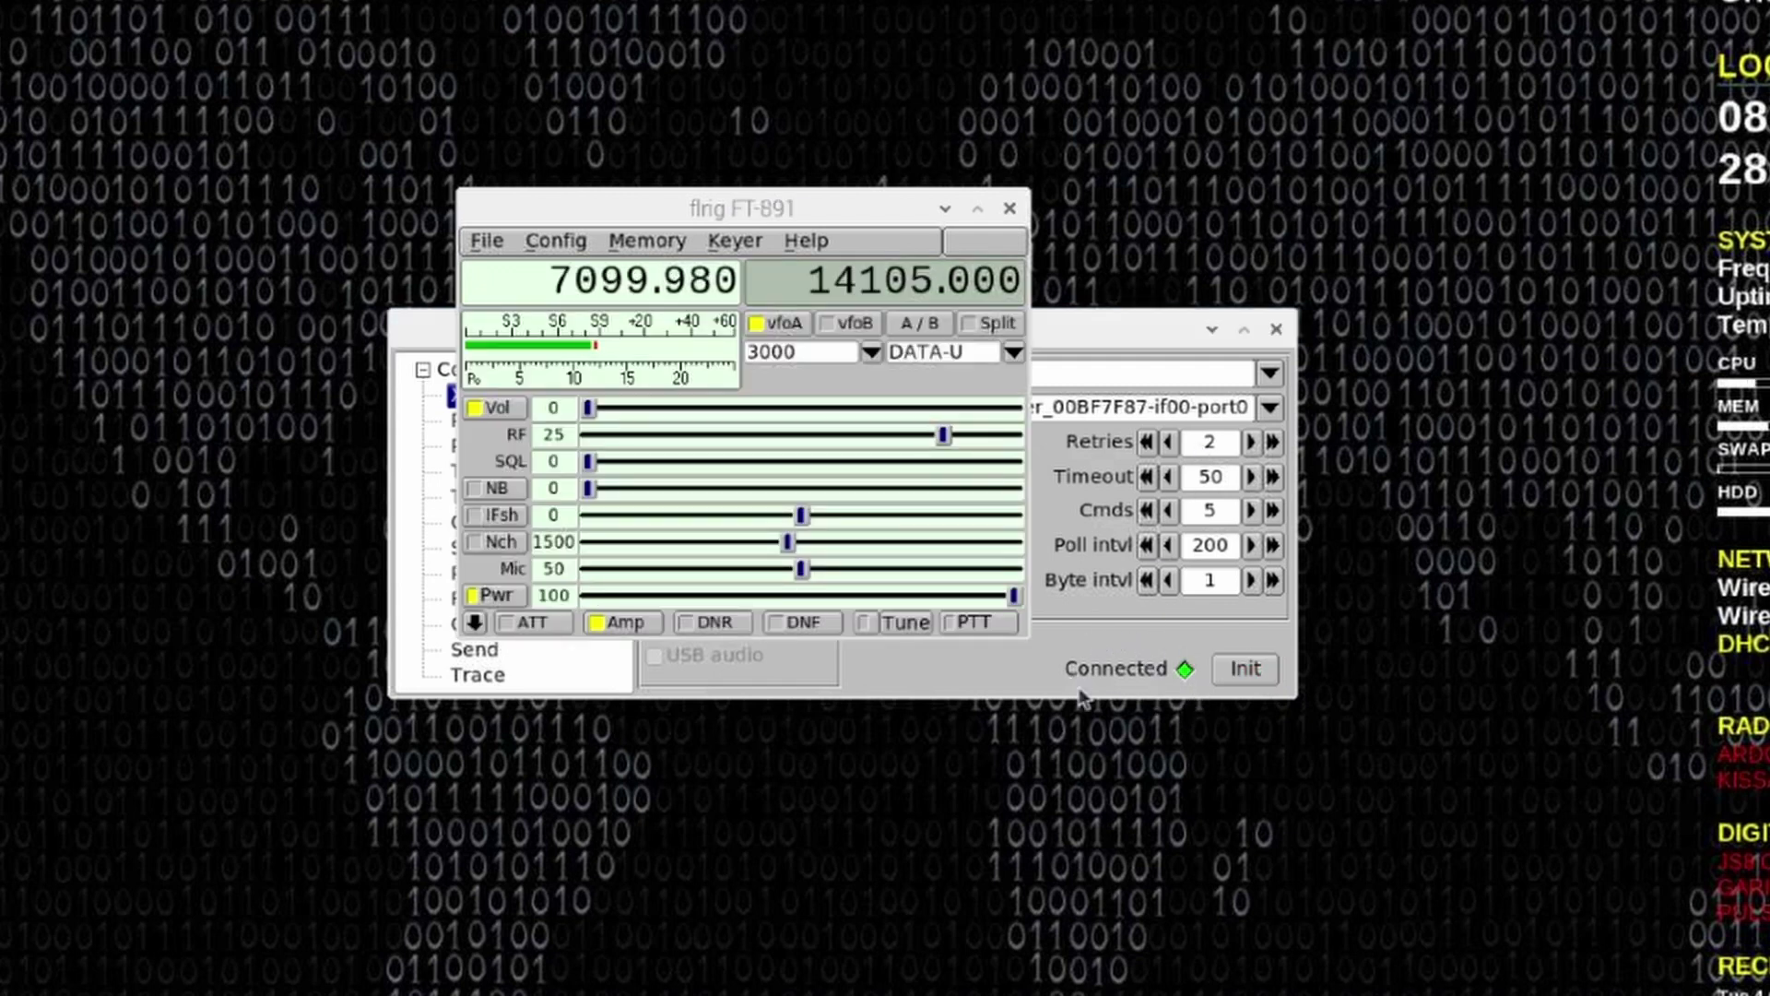
- Close the configuration and move the flrig window to the top right
{"action": "left_click", "coordinate": [1276, 332]}
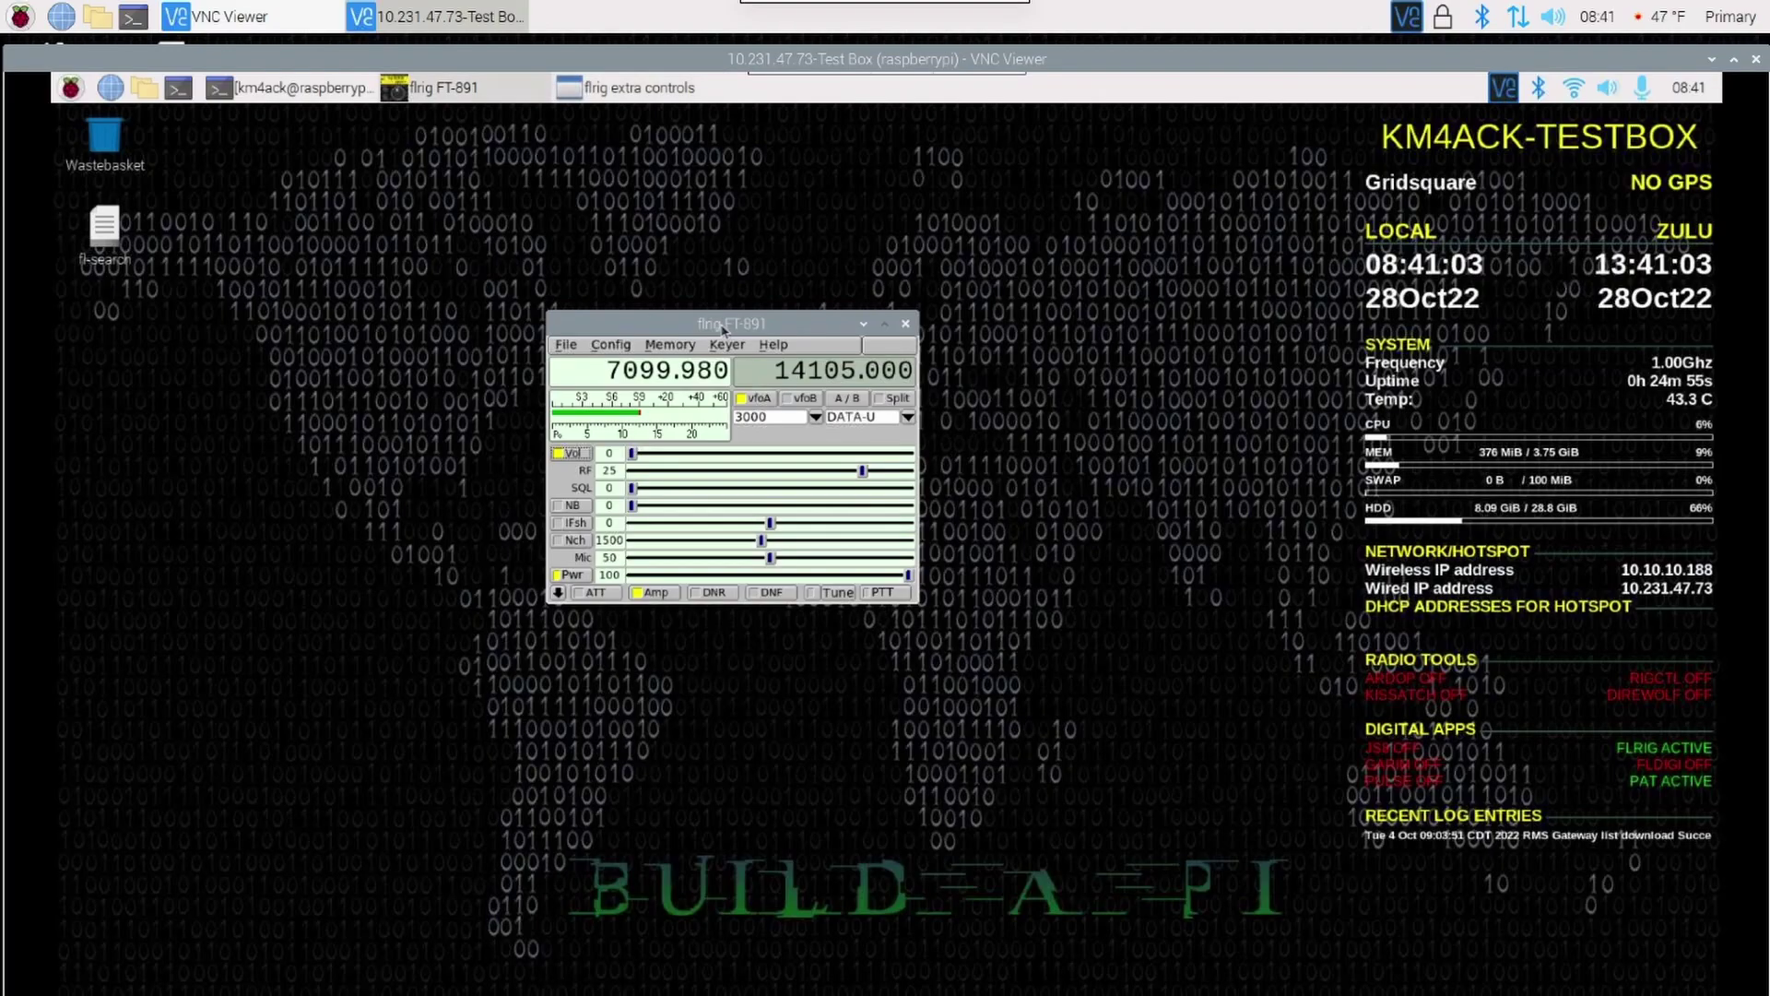
{"action": "left_click_drag", "start_coordinate": [724, 328], "coordinate": [1263, 296]}
{"action": "left_click_drag", "start_coordinate": [1413, 251], "coordinate": [1524, 222]}
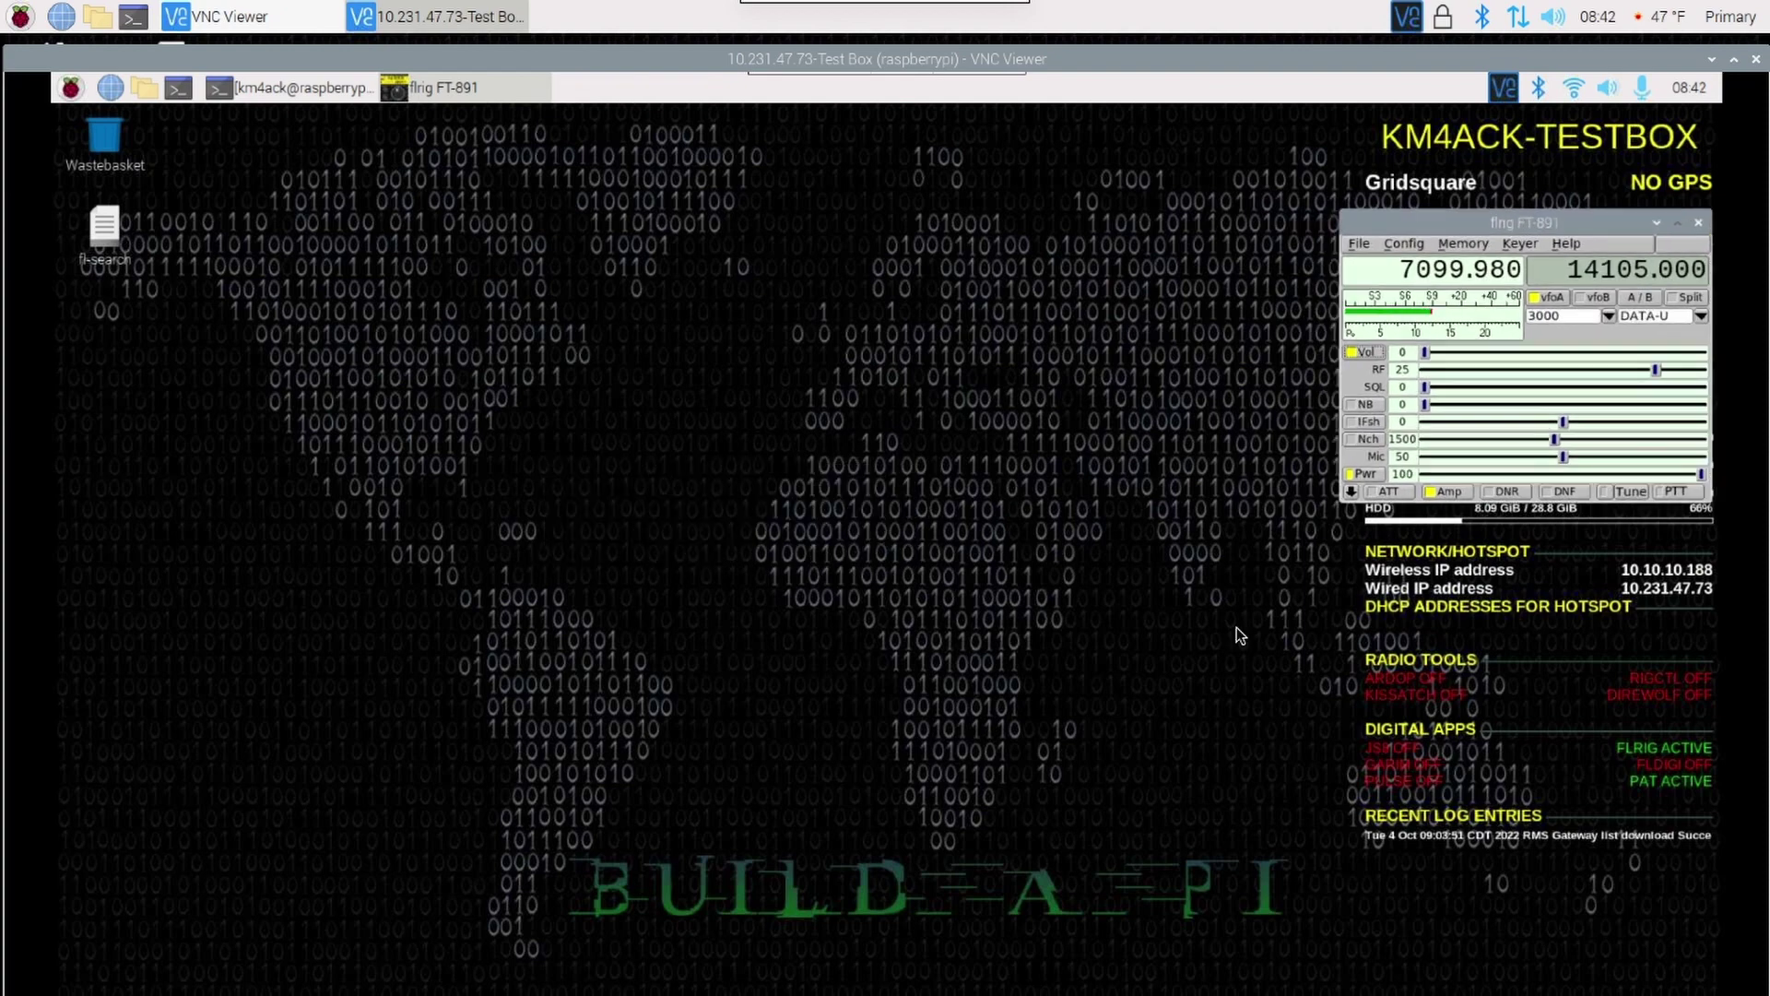
- Launch WSJT-X from the Hamradio menu and open its Settings window
{"action": "left_click", "coordinate": [72, 89]}
{"action": "mouse_move", "coordinate": [225, 305]}
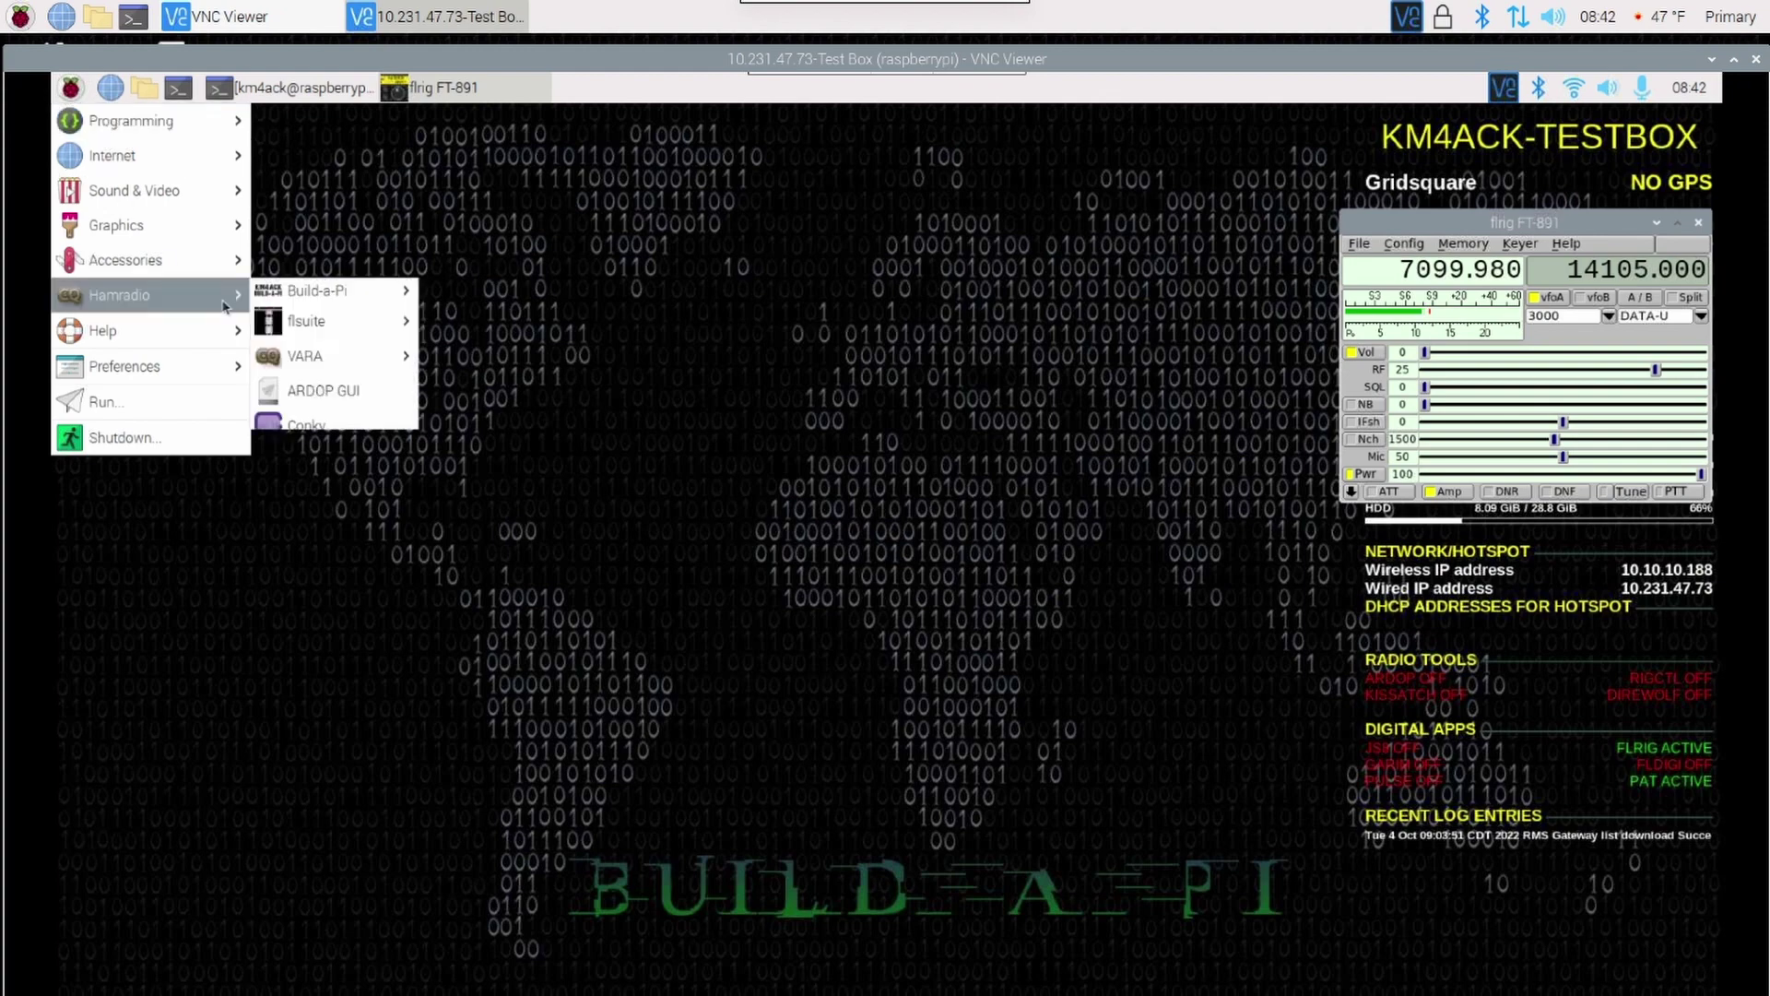
{"action": "left_click", "coordinate": [318, 399]}
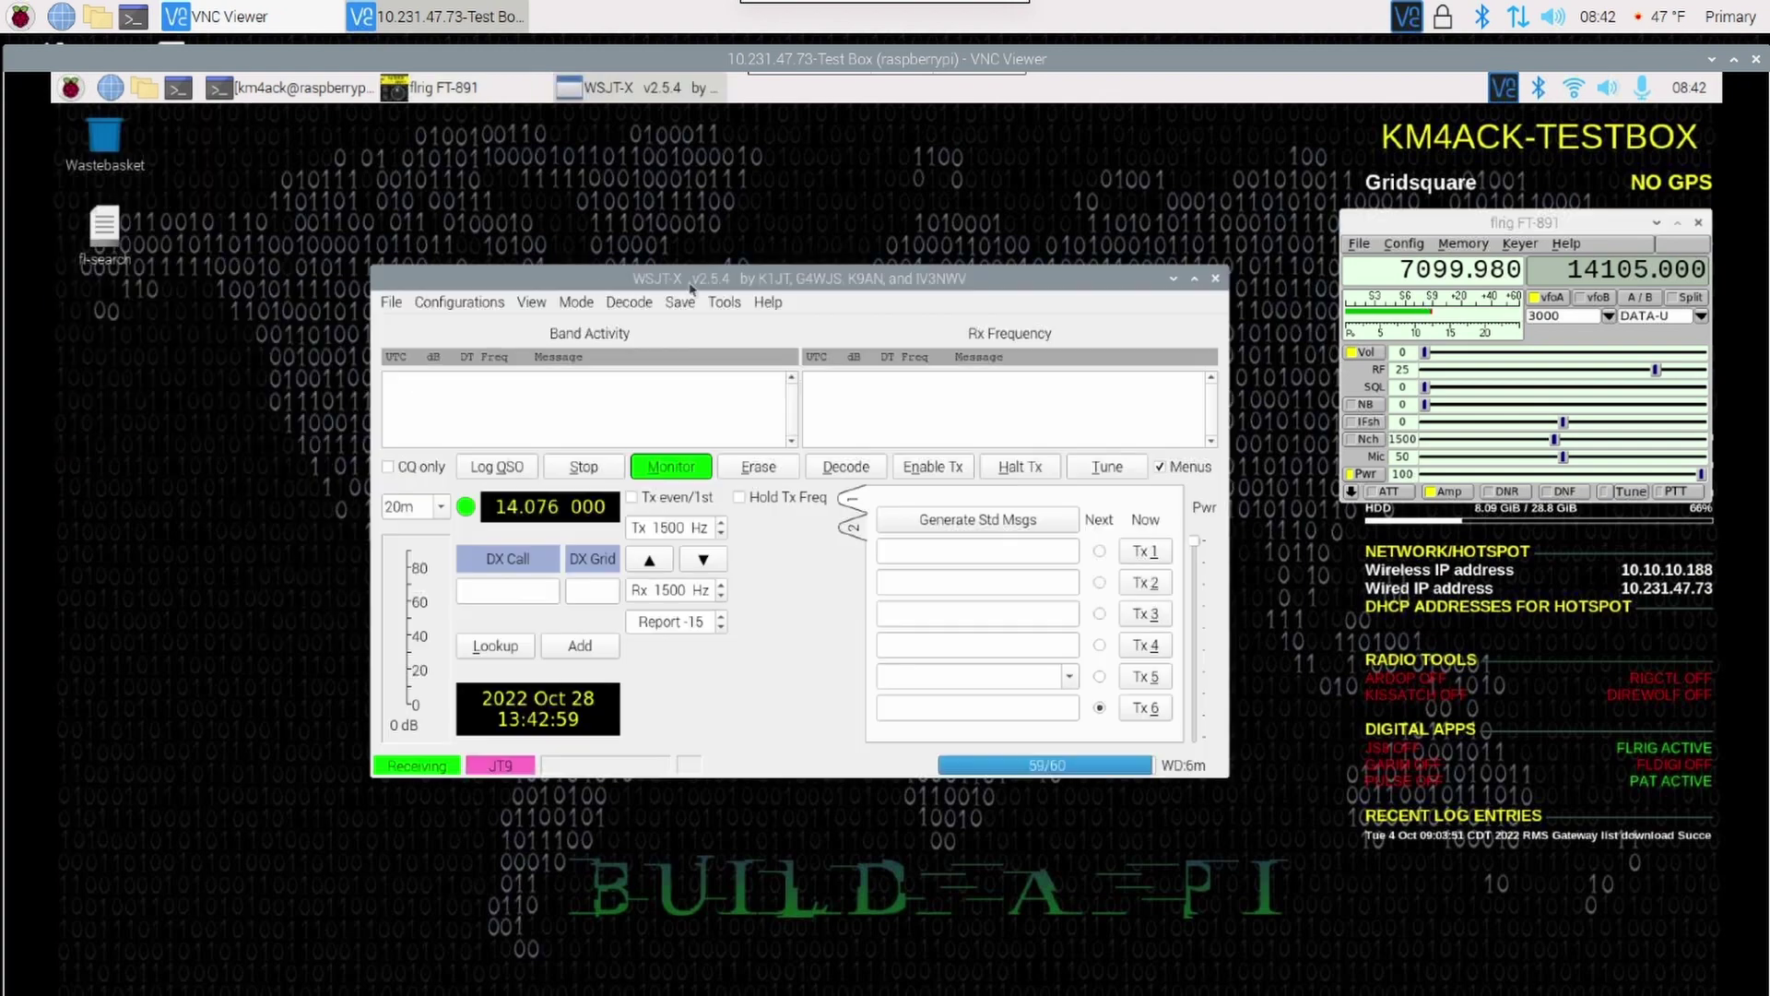
{"action": "left_click", "coordinate": [392, 302]}
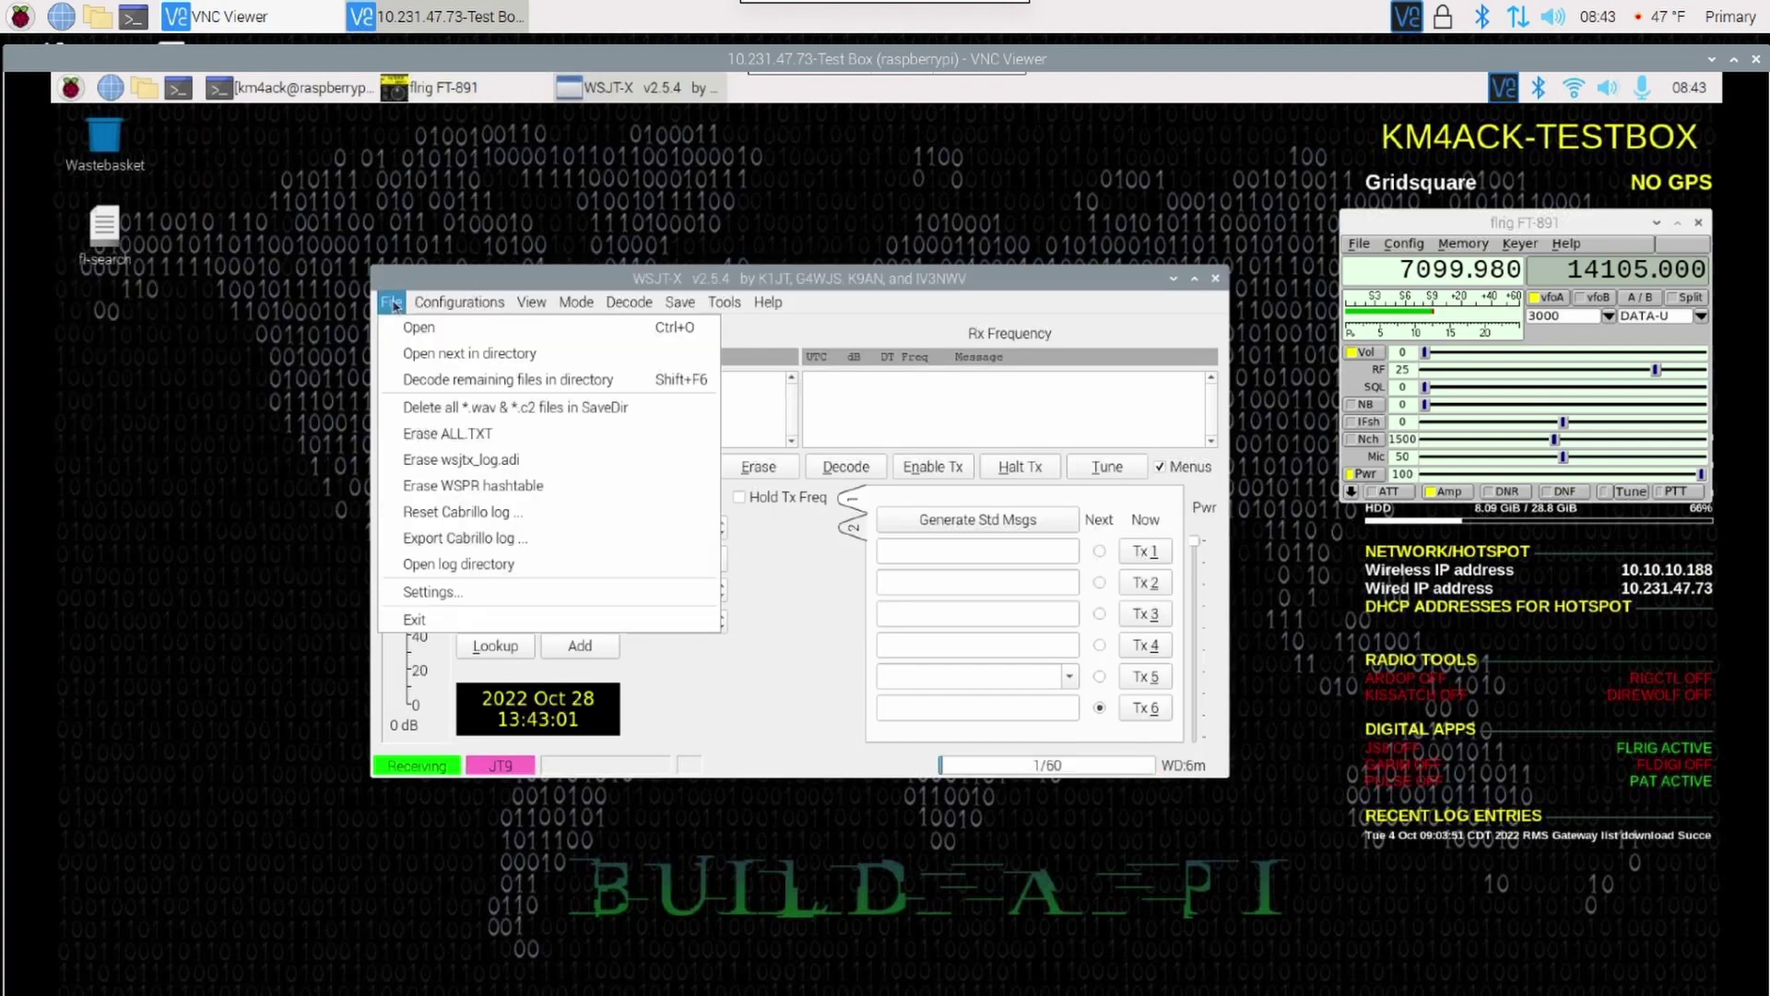
{"action": "left_click", "coordinate": [448, 595]}
{"action": "left_click_drag", "start_coordinate": [795, 175], "coordinate": [914, 169]}
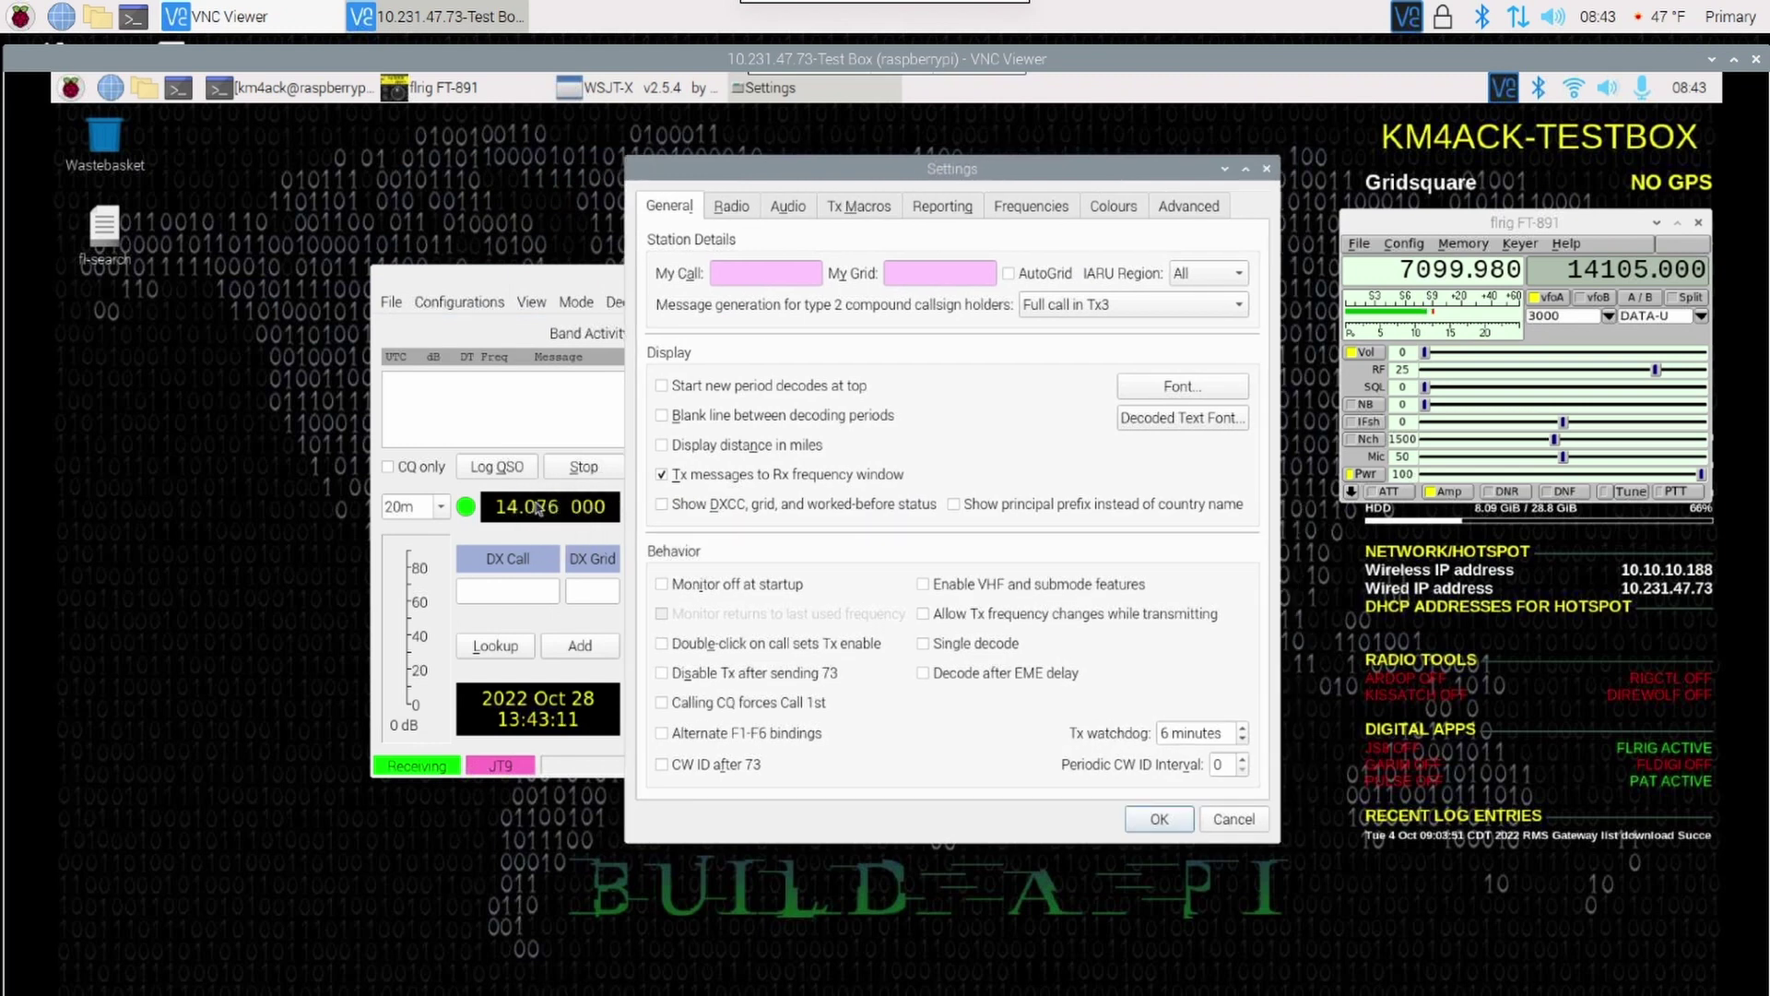
- Enter the station callsign in My Call and EM65 as My Grid
{"action": "left_click", "coordinate": [805, 266]}
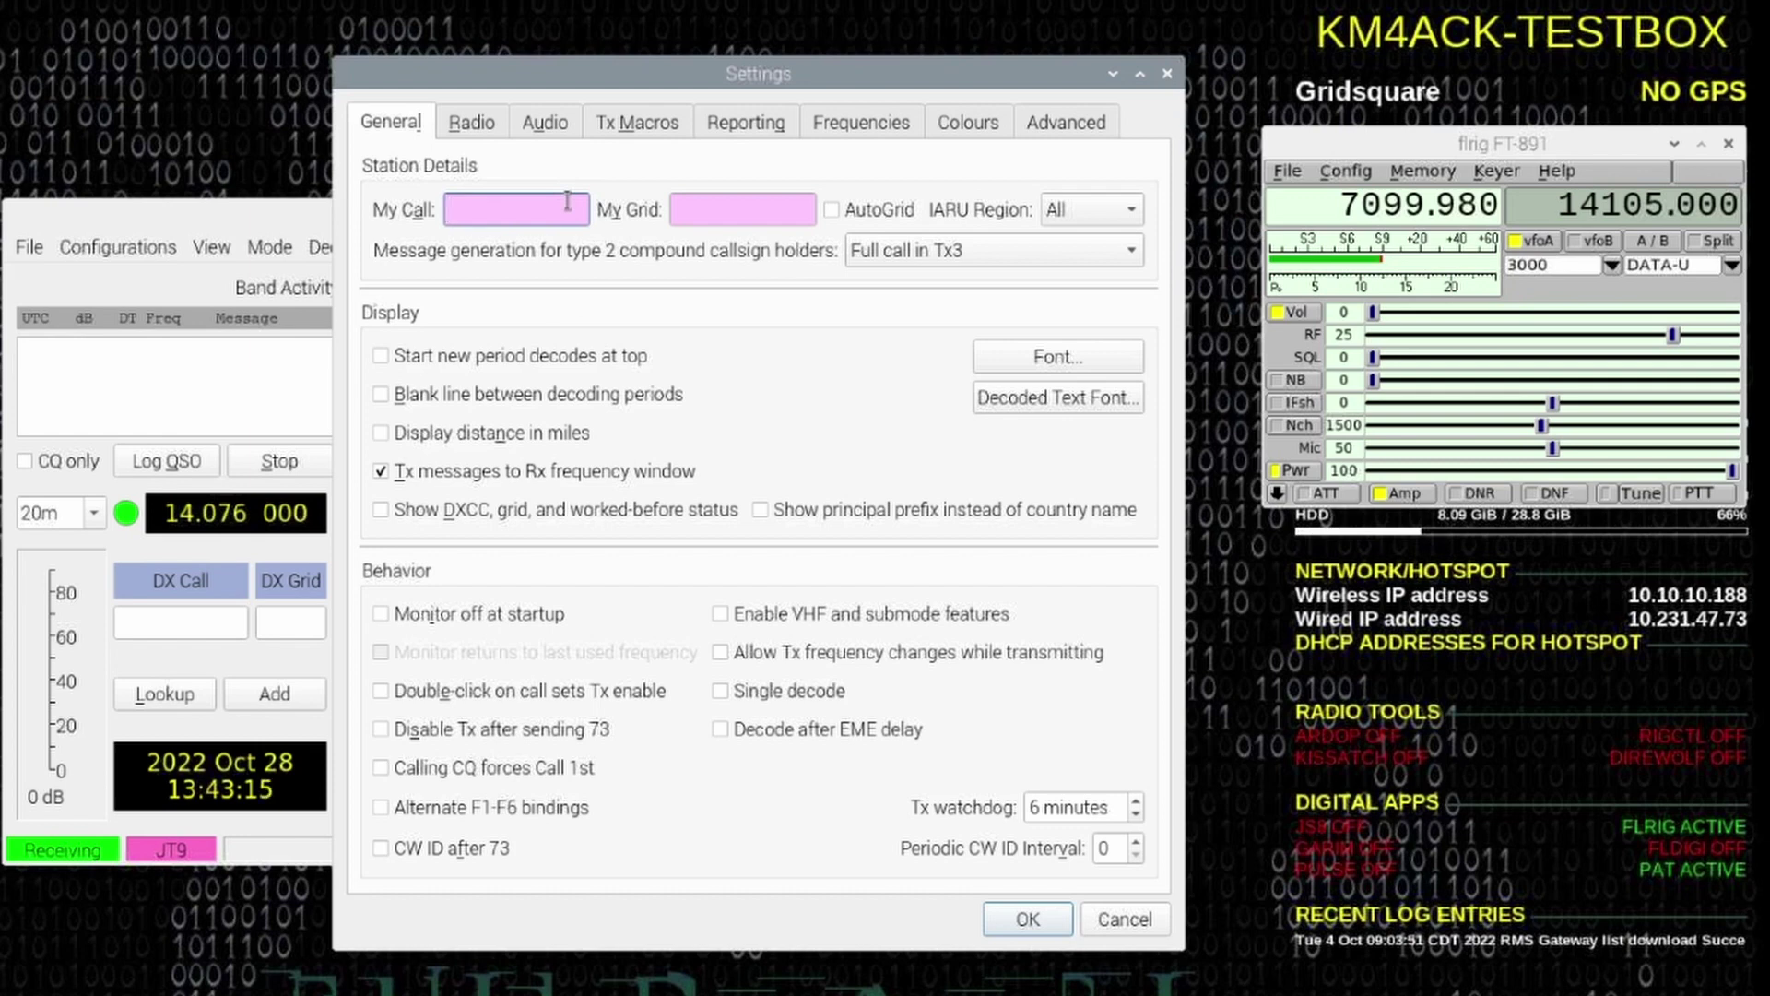
{"action": "type", "text": "KM4ACK"}
{"action": "key", "text": "Tab"}
{"action": "type", "text": "EM65"}
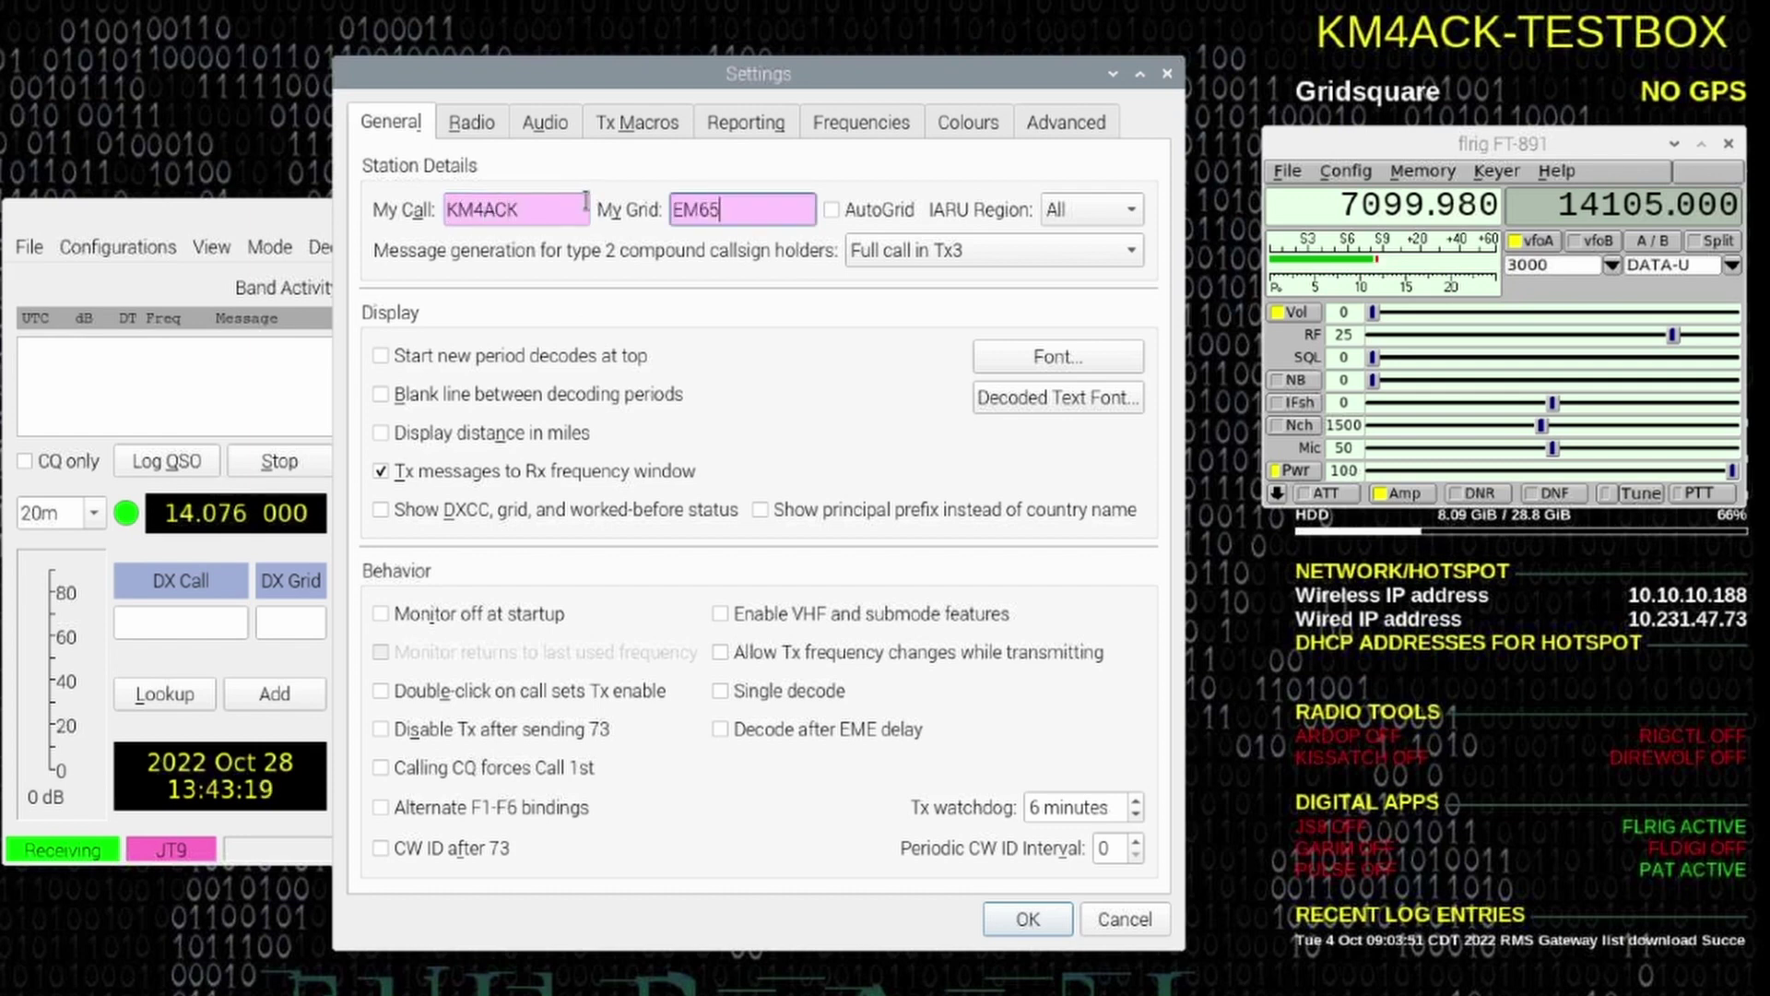
- On the Radio page choose FLRig, with PTT via CAT, Data/Pkt mode and Fake It split
{"action": "left_click", "coordinate": [478, 131]}
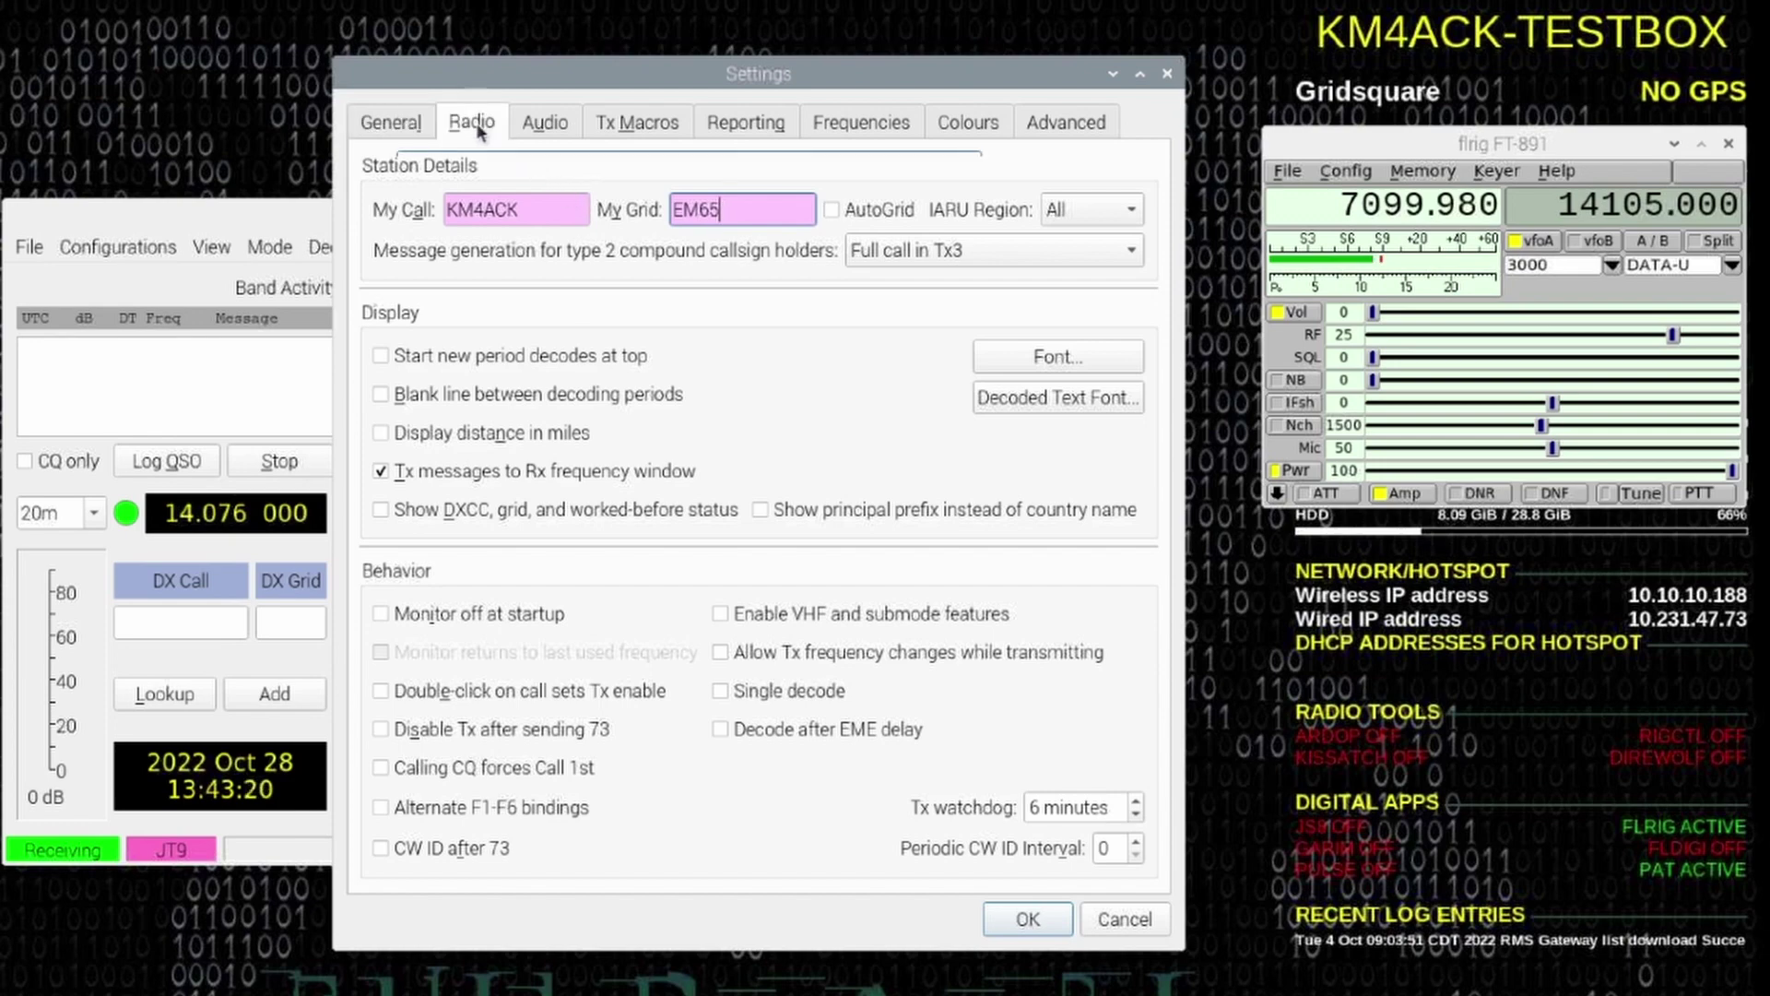
{"action": "left_click", "coordinate": [525, 176]}
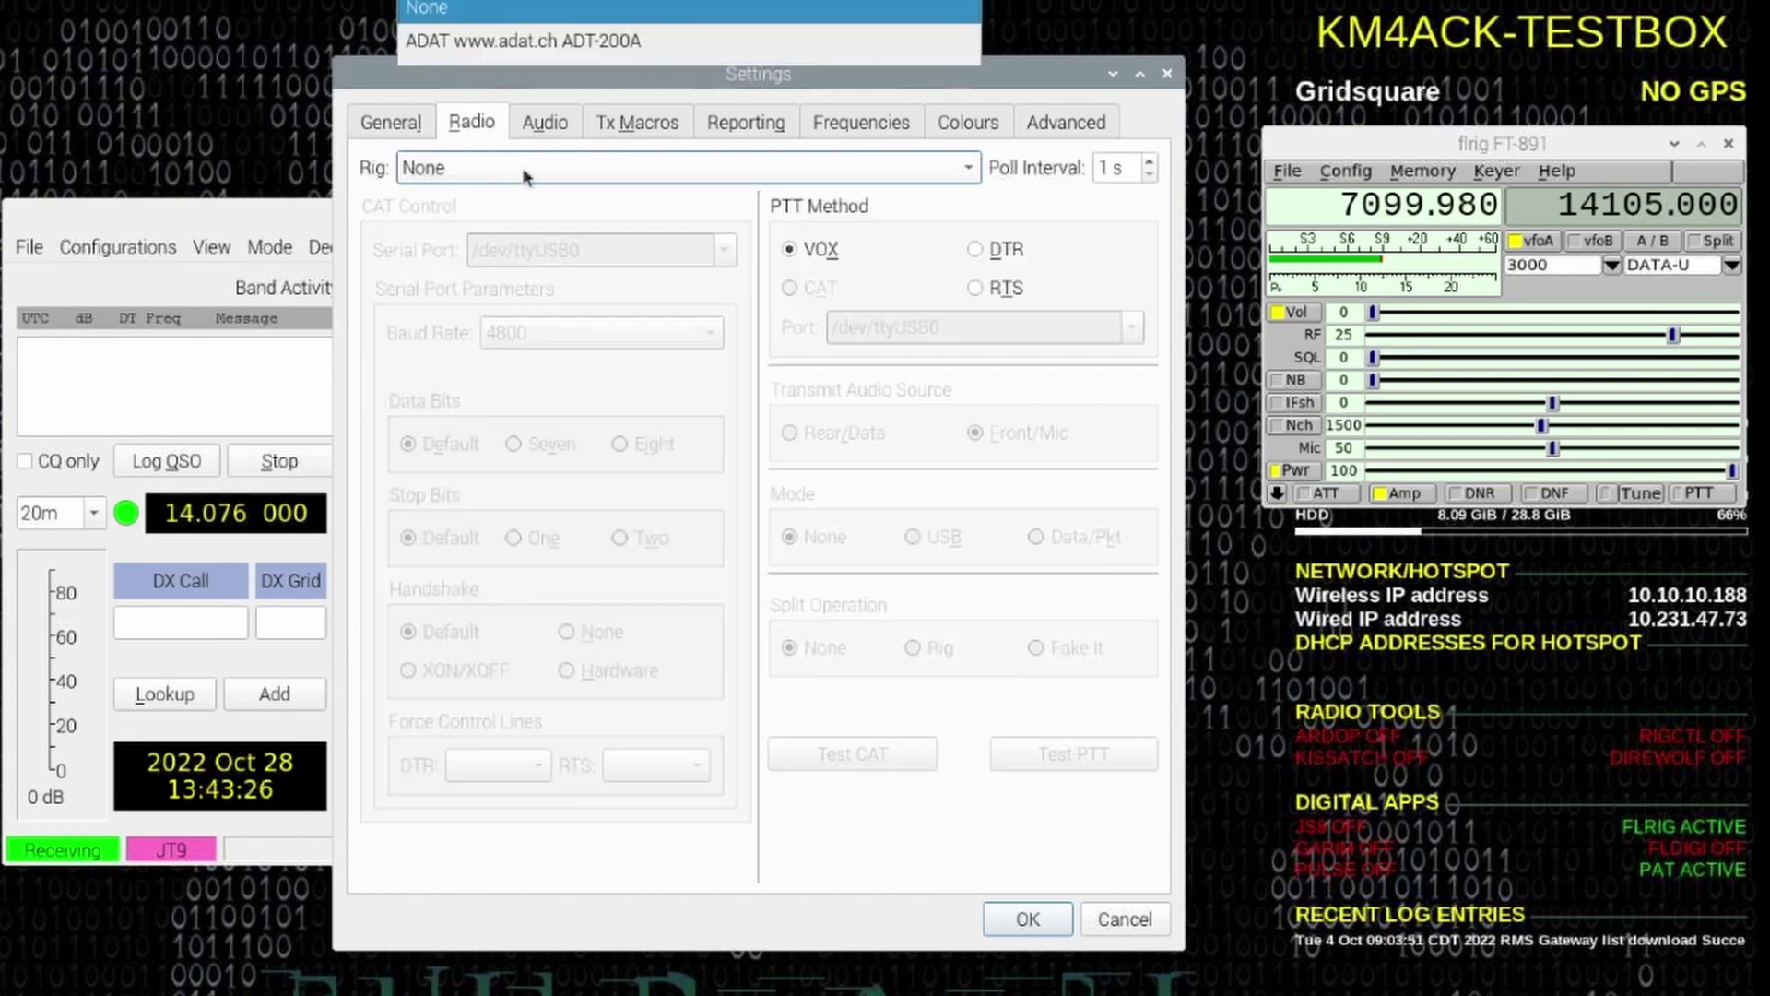
{"action": "scroll", "coordinate": [572, 489], "scroll_direction": "down", "scroll_amount": 7}
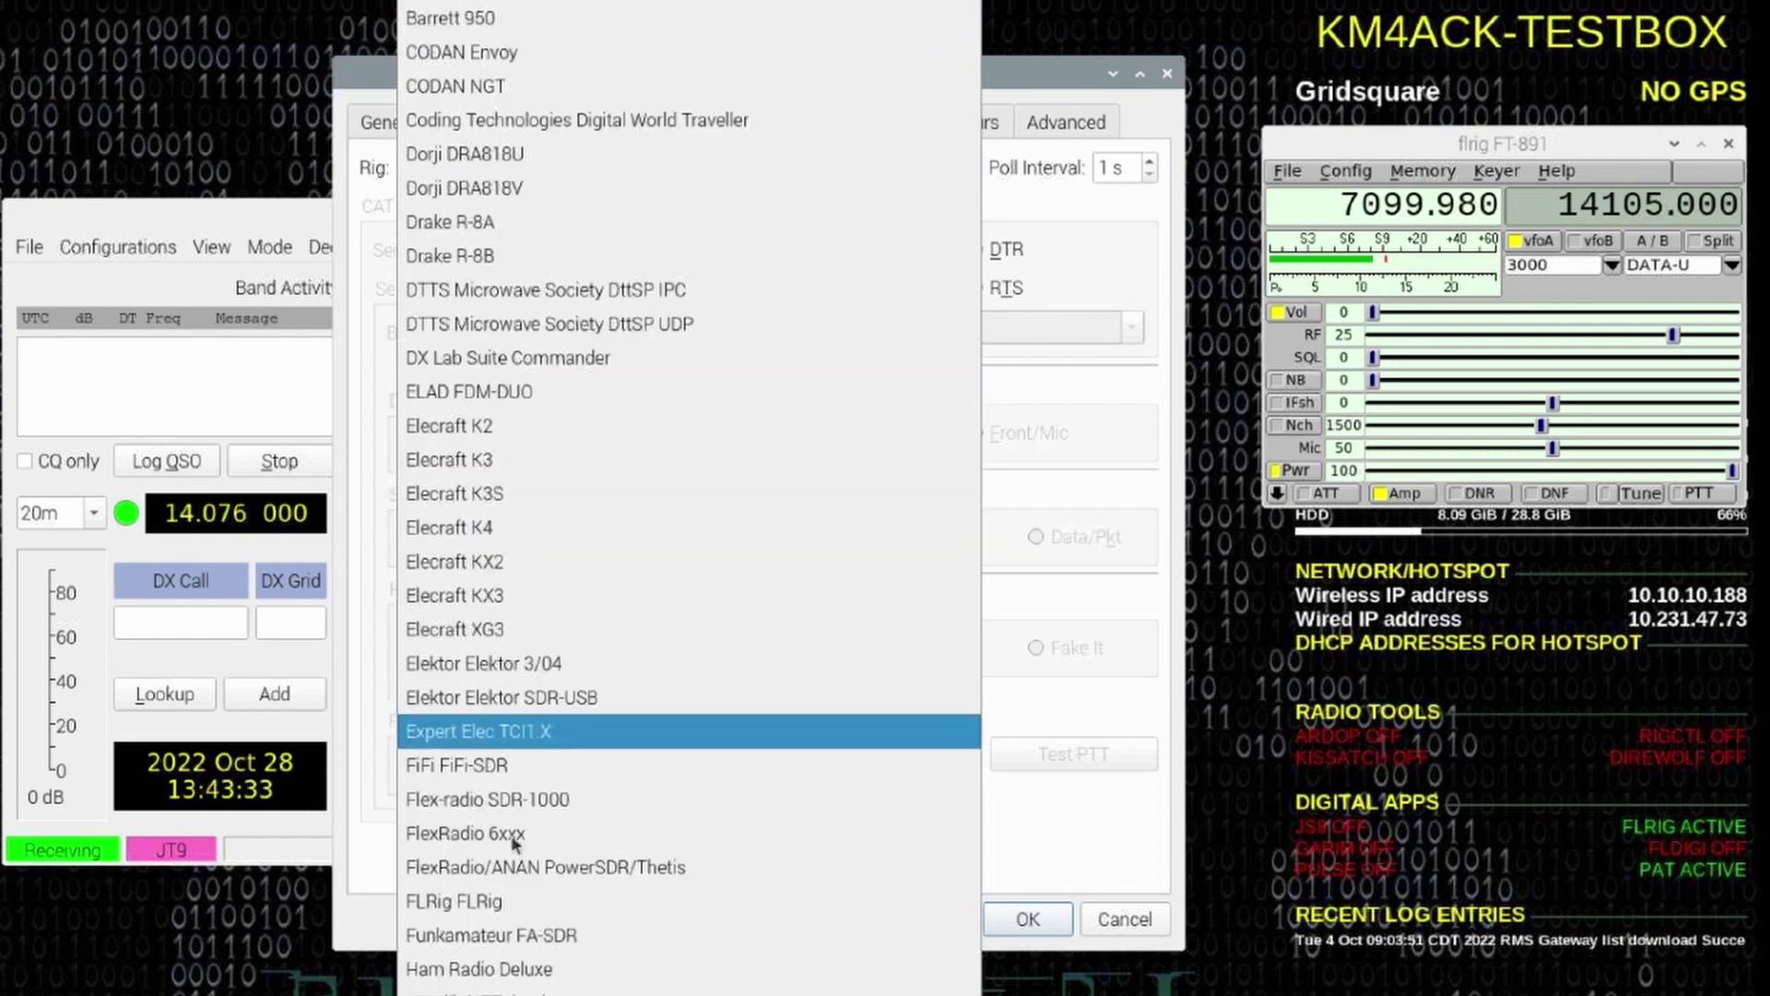
{"action": "left_click", "coordinate": [505, 904]}
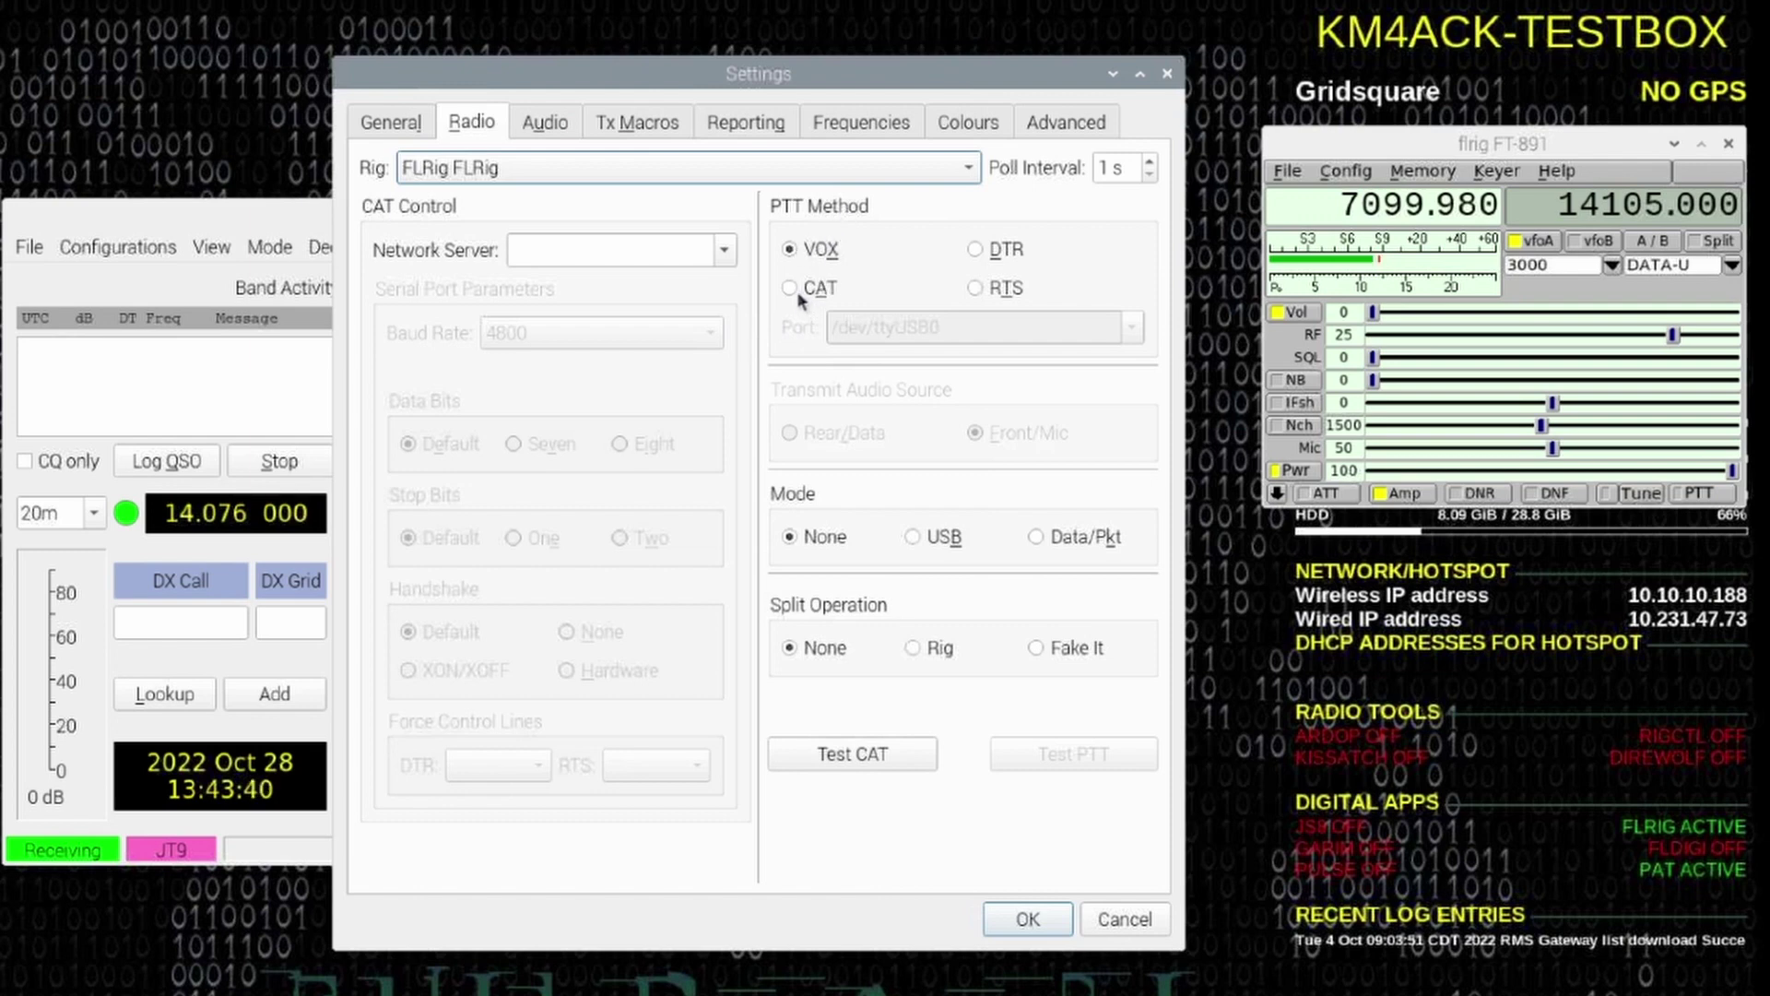
{"action": "left_click", "coordinate": [790, 290]}
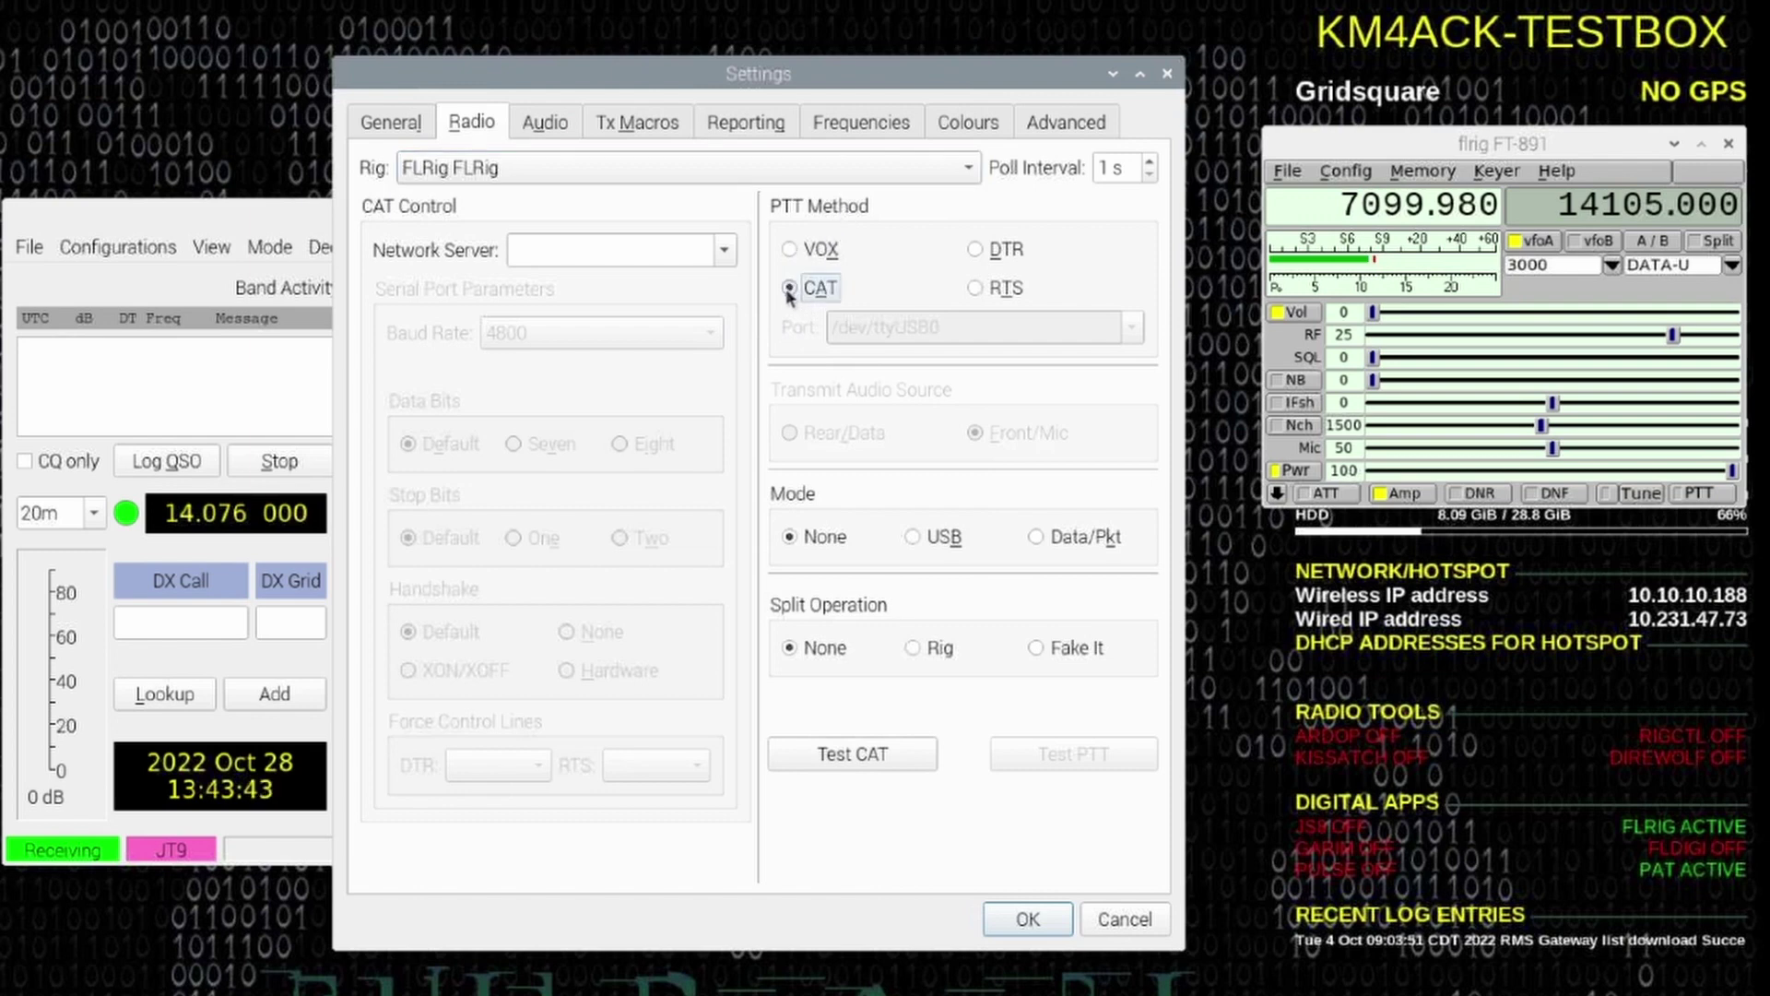
{"action": "left_click", "coordinate": [1035, 537]}
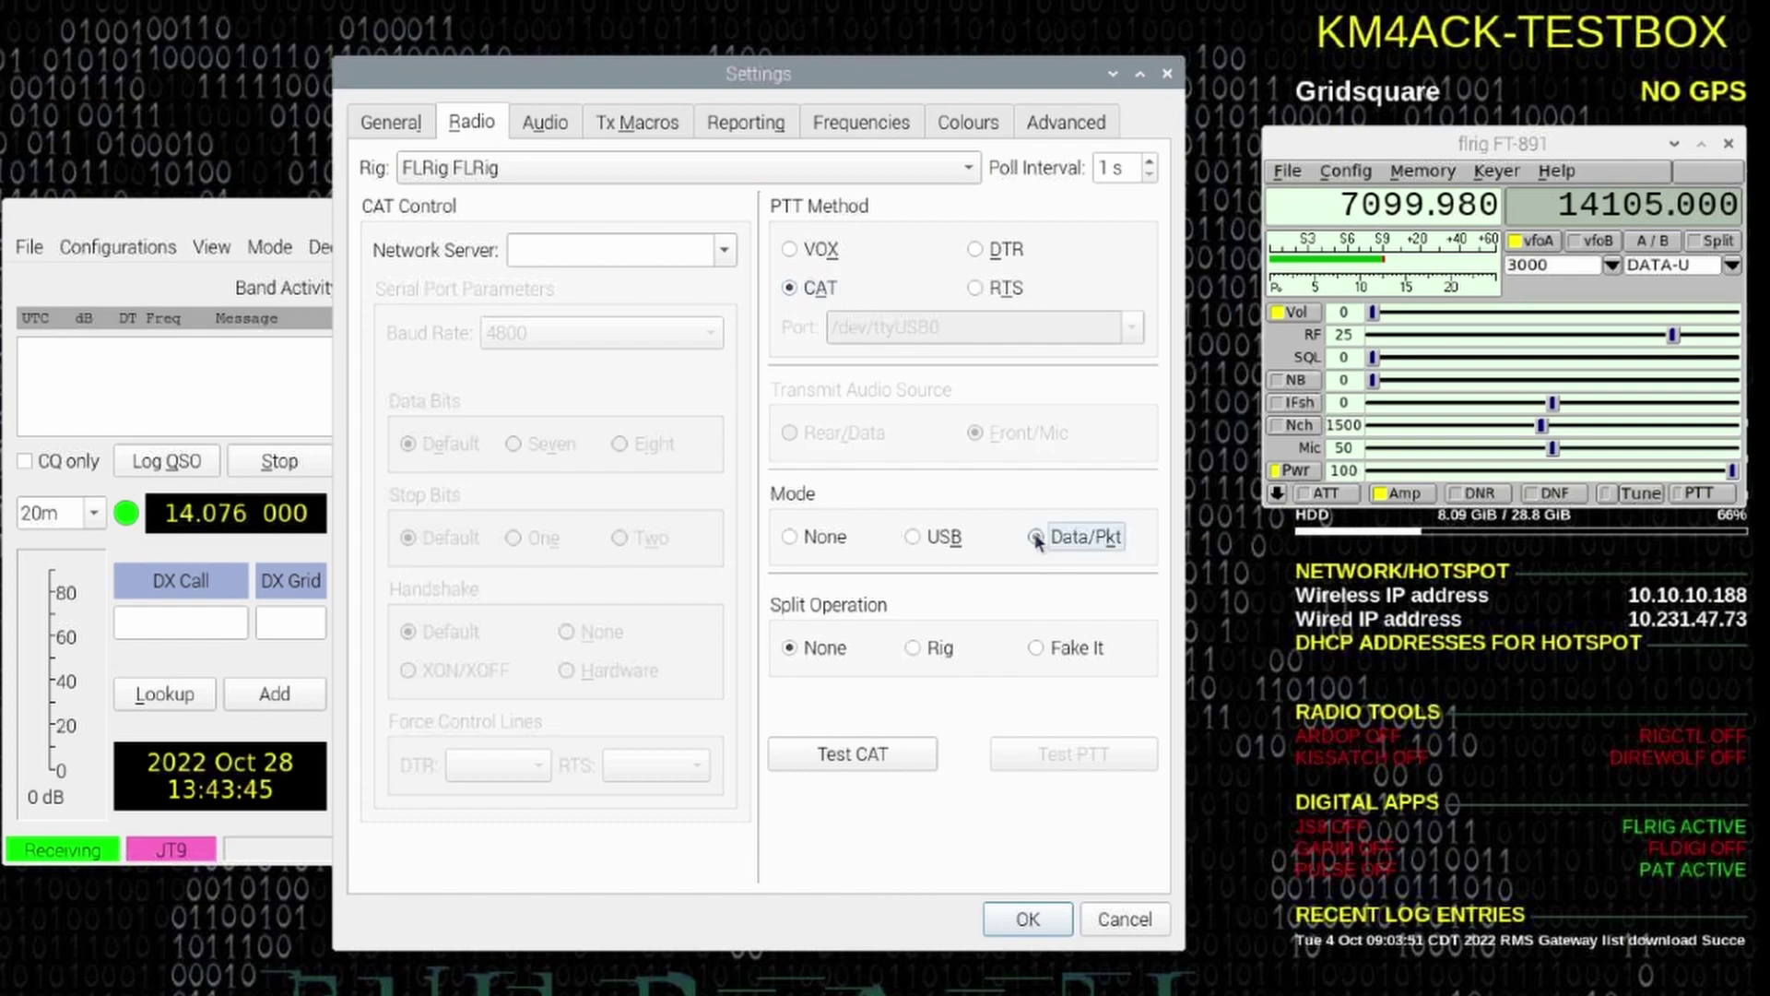
{"action": "left_click", "coordinate": [1036, 645]}
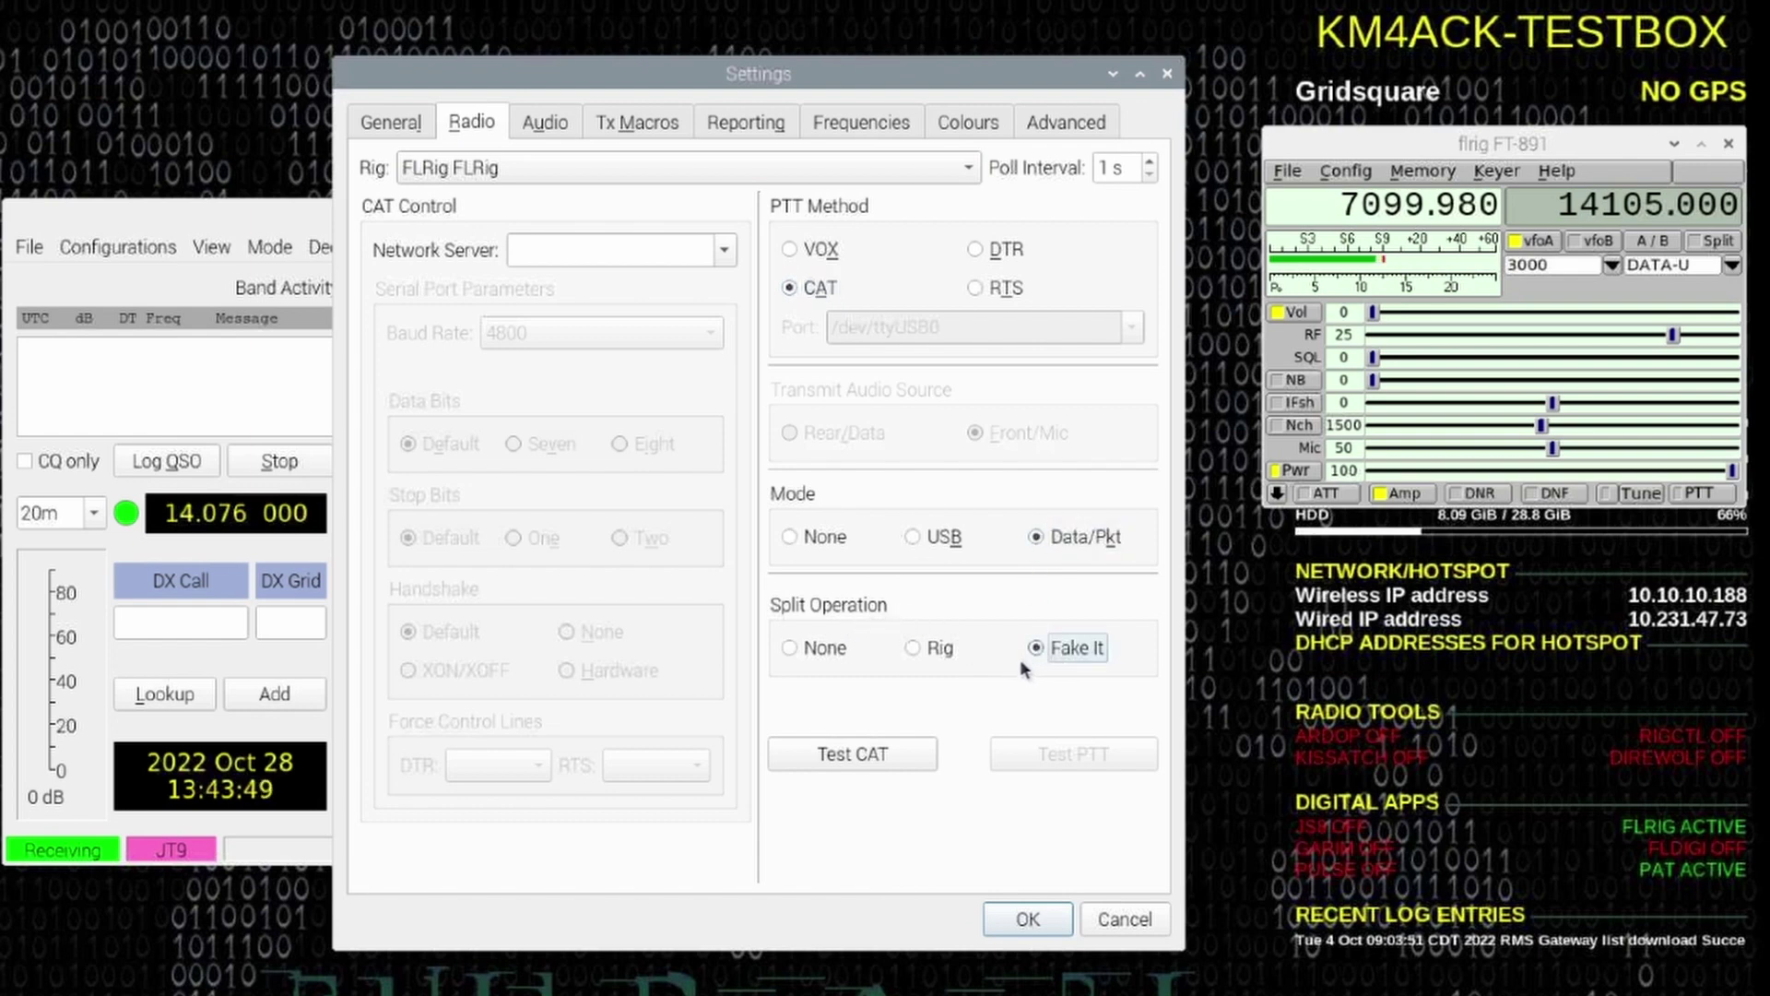
- Select the alsa_input USB Audio Device mono-fallback for input and the USB Audio Device for output
{"action": "left_click", "coordinate": [555, 128]}
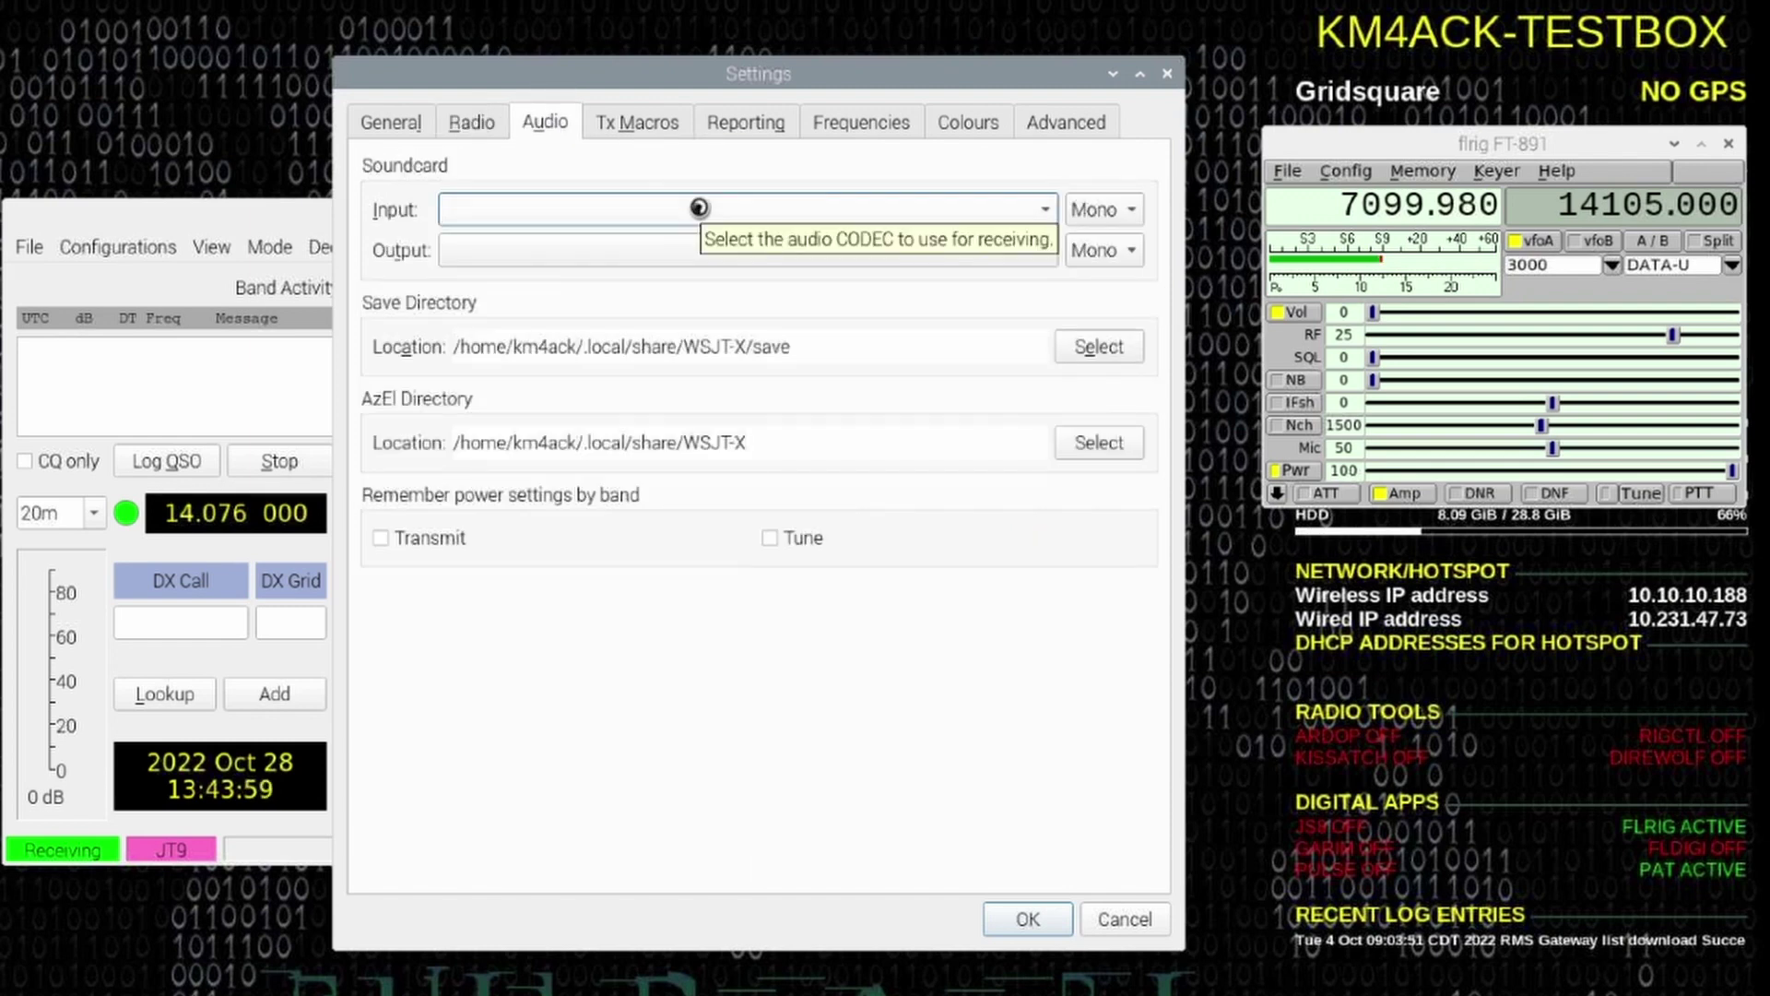
{"action": "left_click", "coordinate": [699, 207]}
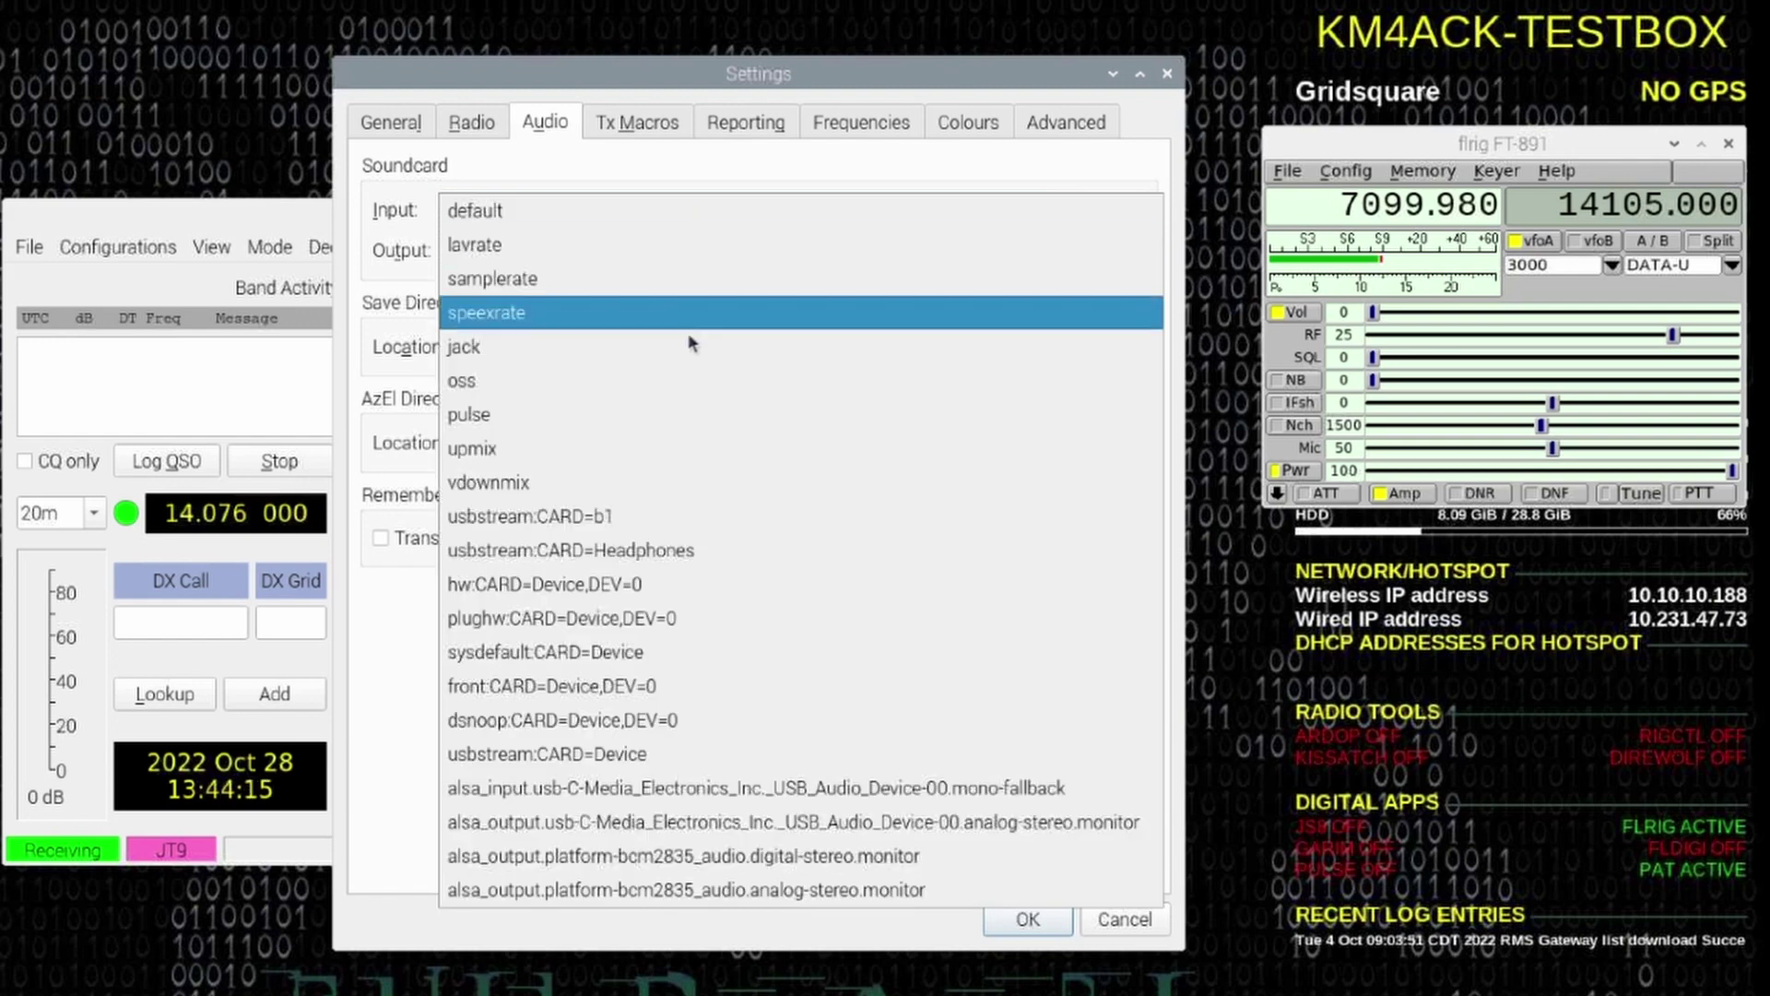
{"action": "left_click", "coordinate": [649, 789]}
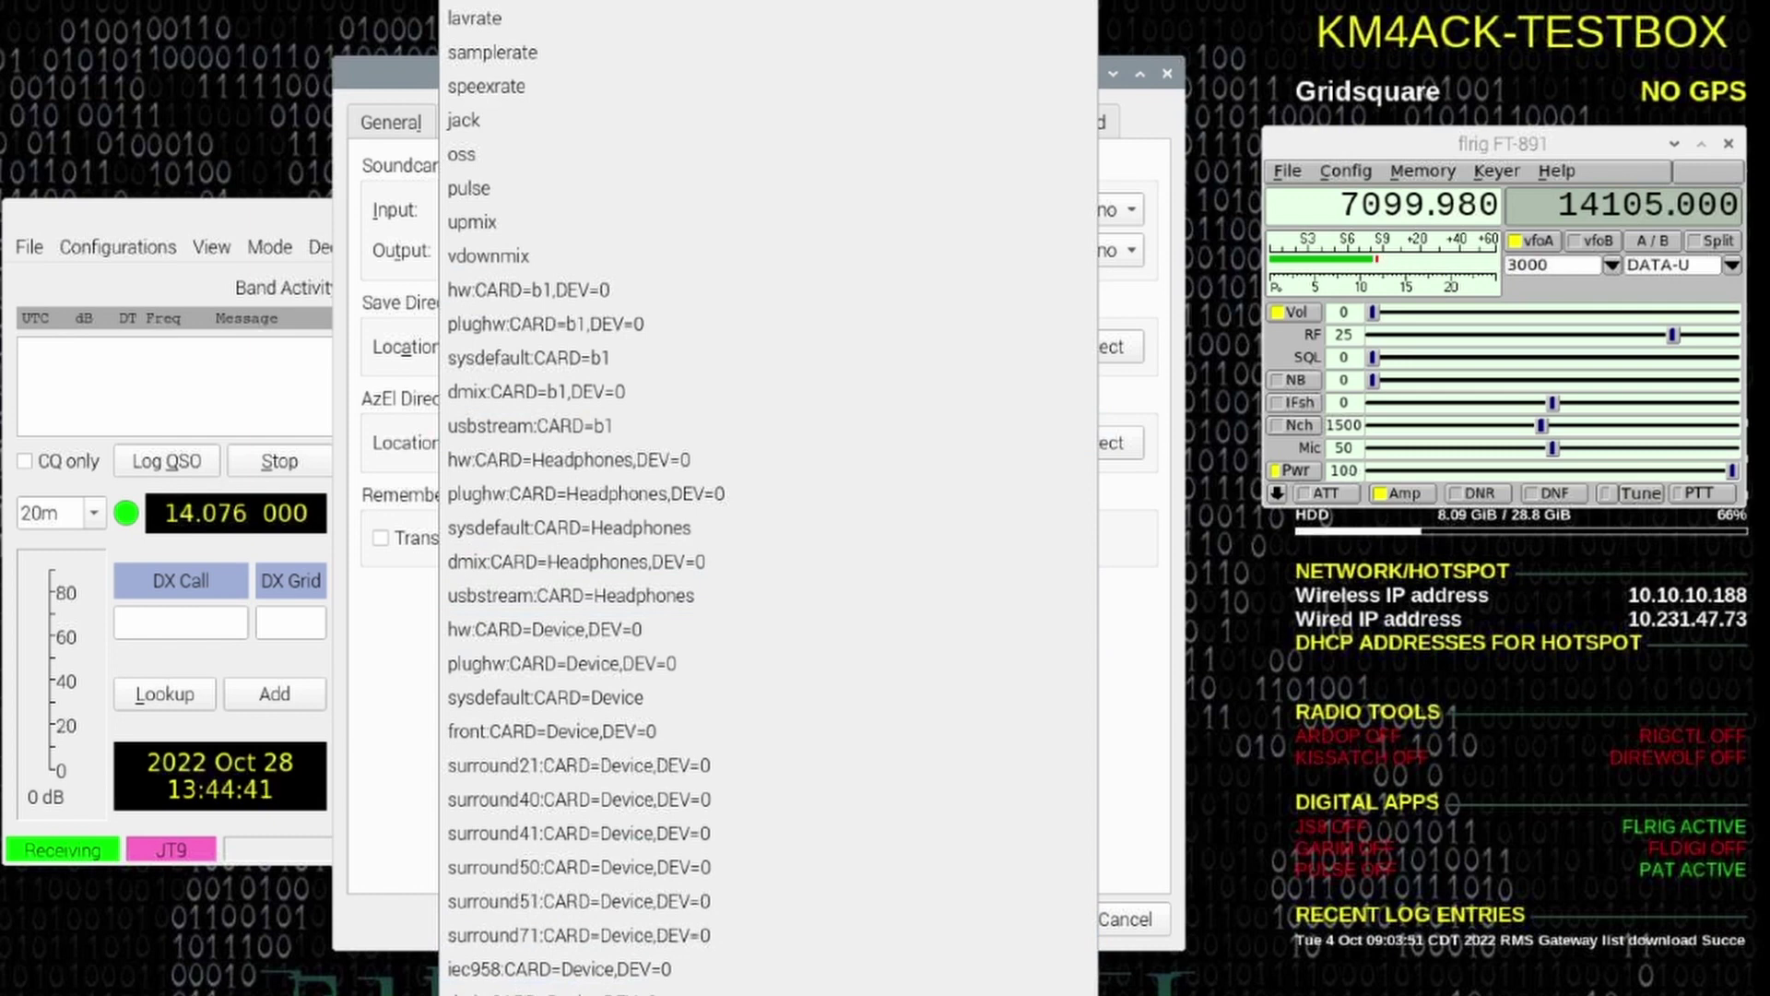
{"action": "key", "text": "Escape"}
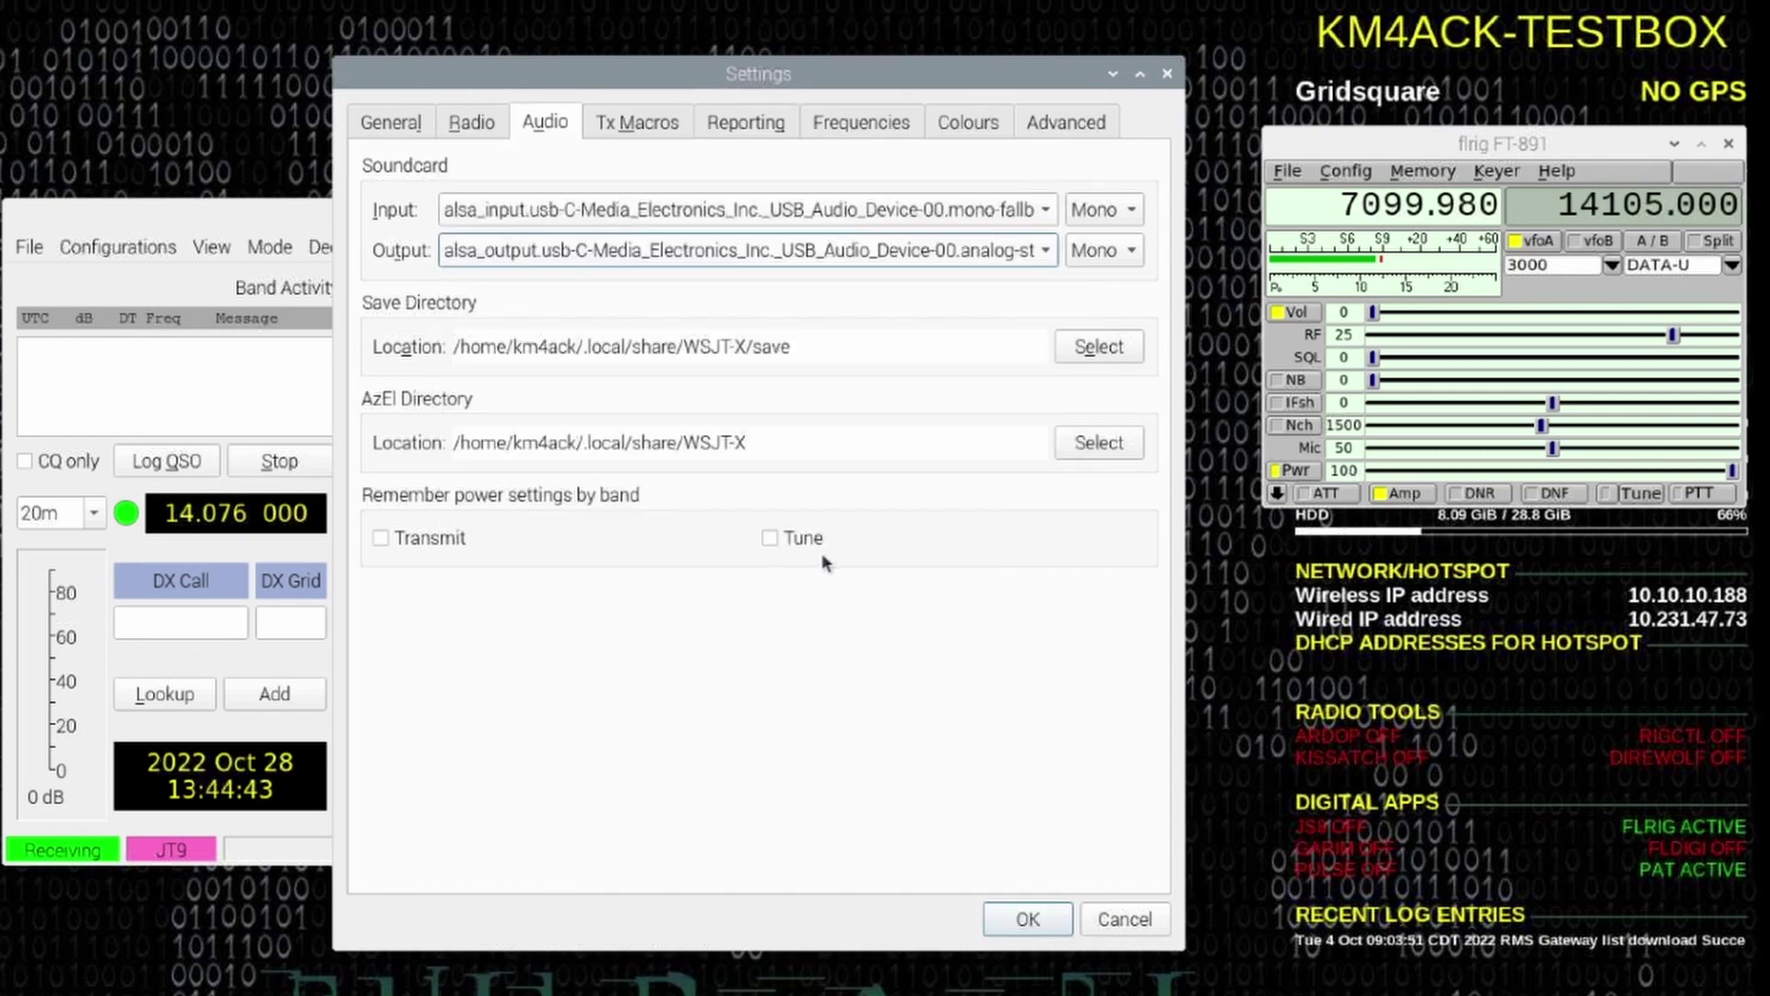
- Run Test CAT on the Radio page, then key and unkey the transmitter with Test PTT
{"action": "left_click", "coordinate": [478, 123]}
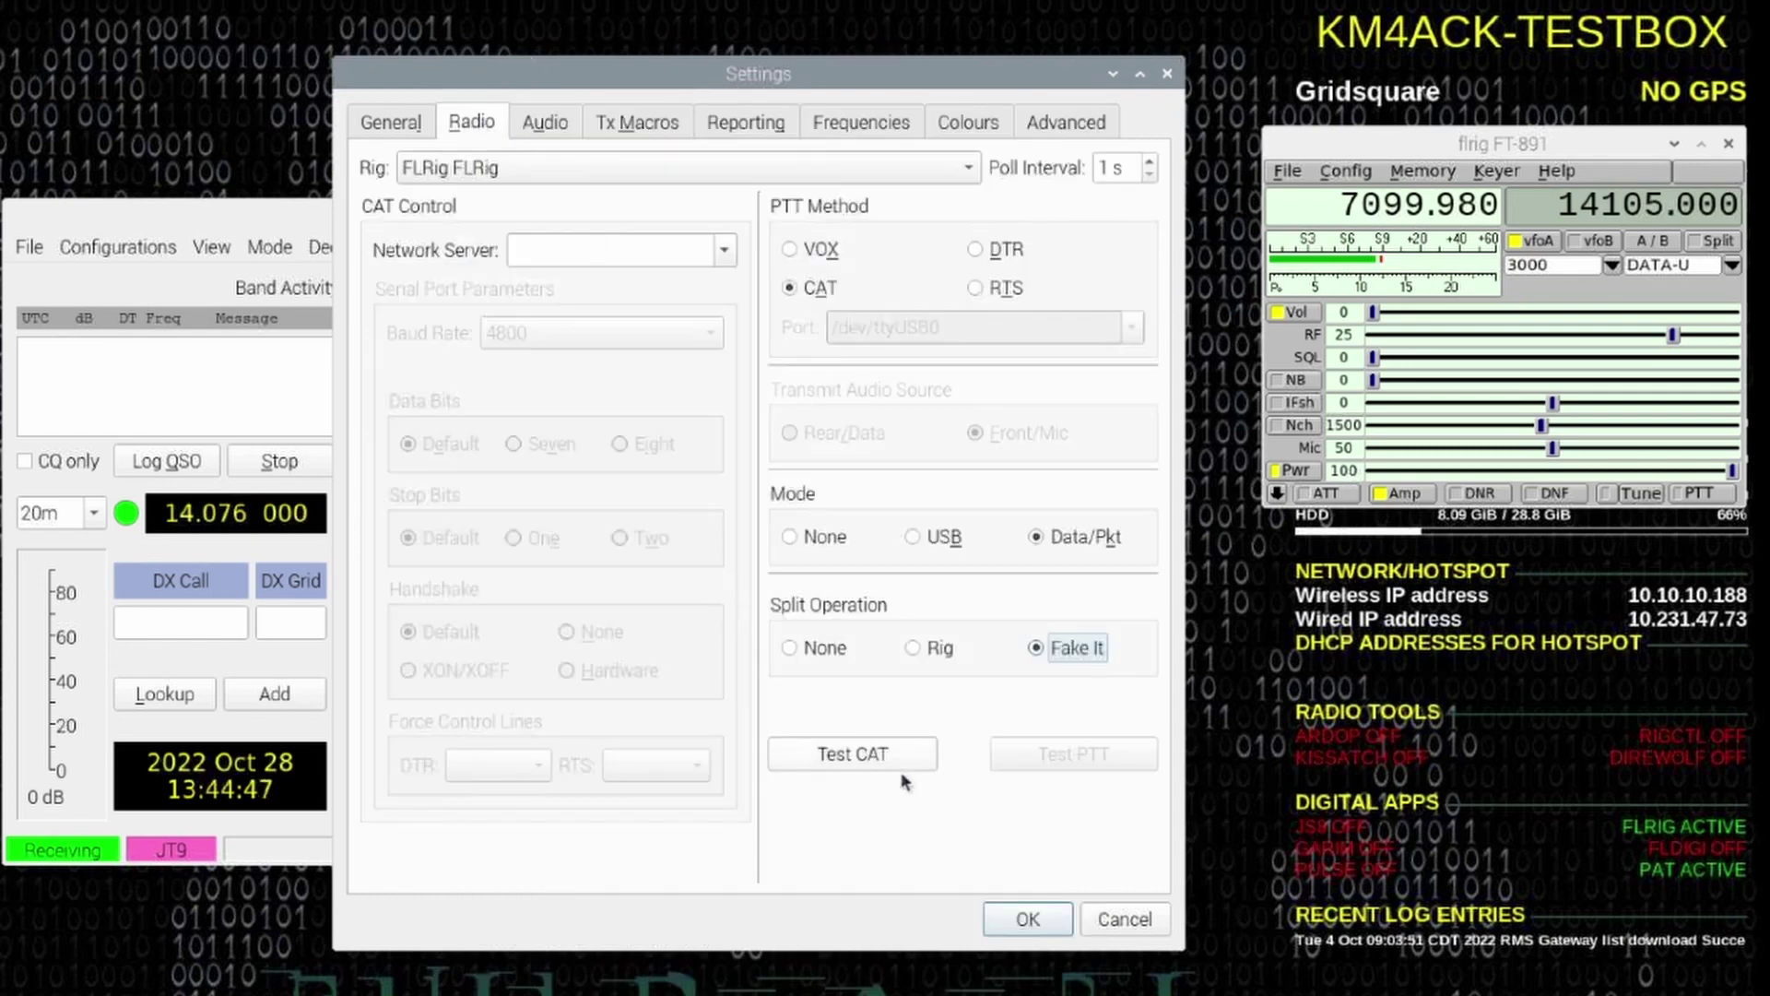
{"action": "left_click", "coordinate": [849, 761]}
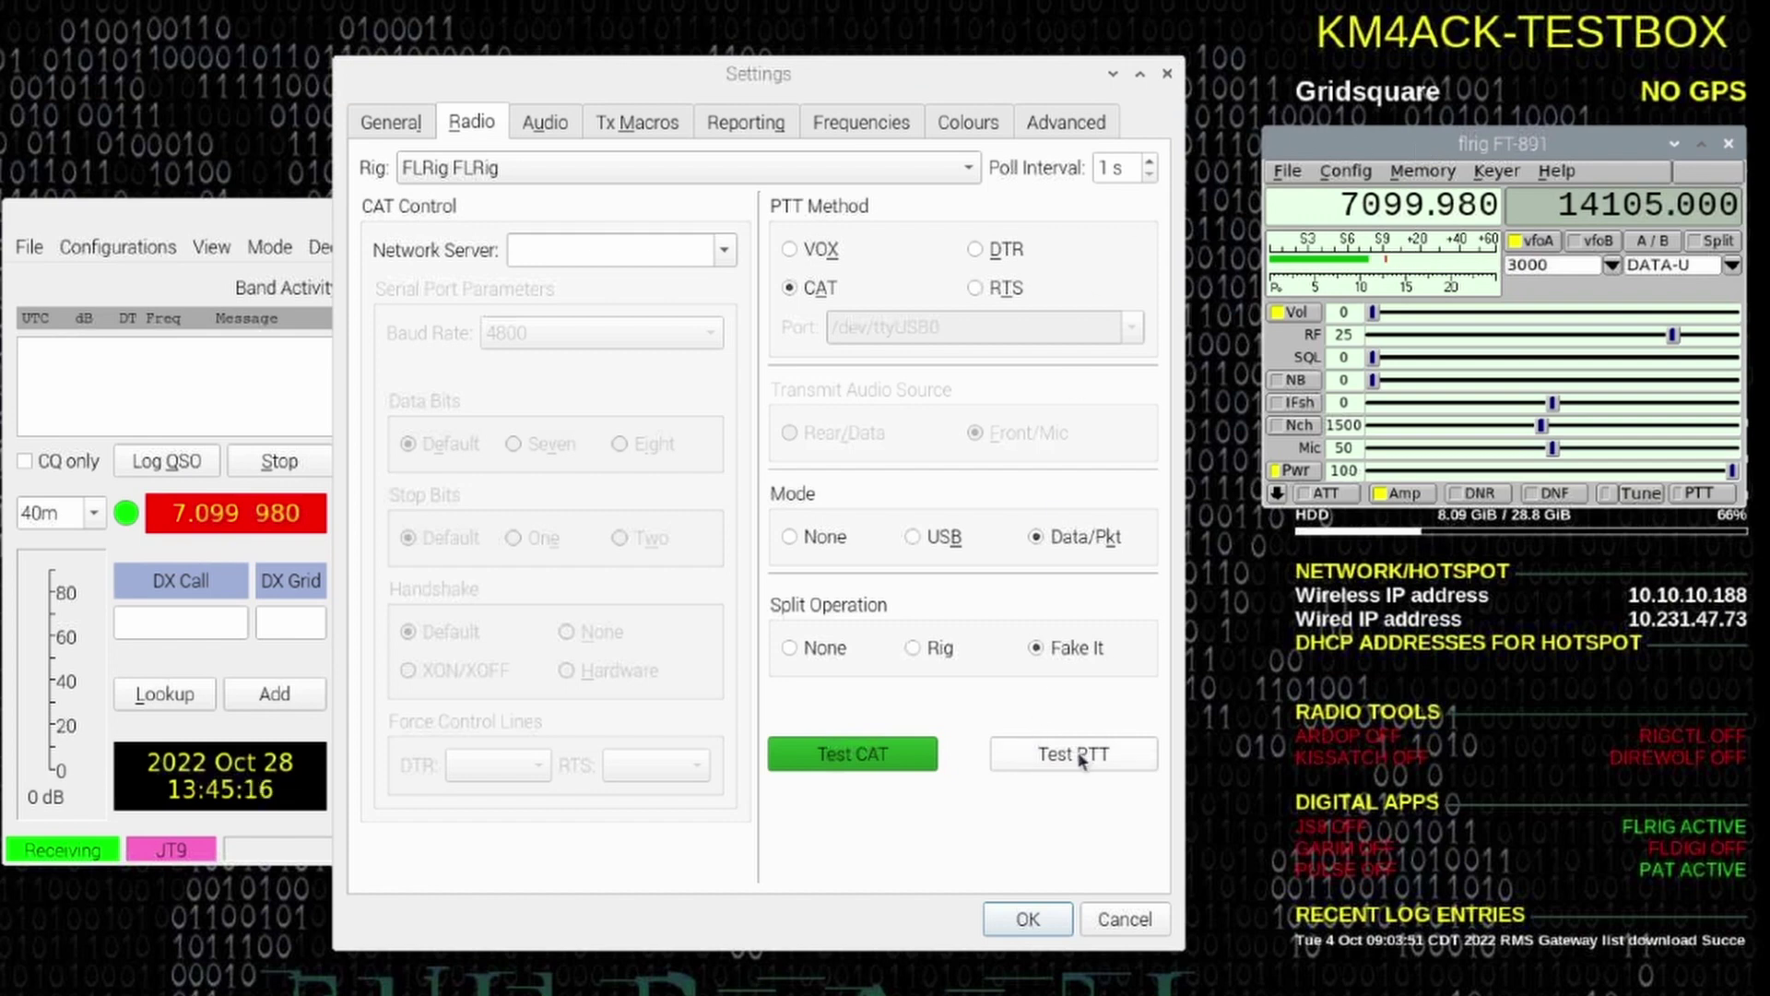
{"action": "left_click", "coordinate": [1081, 760]}
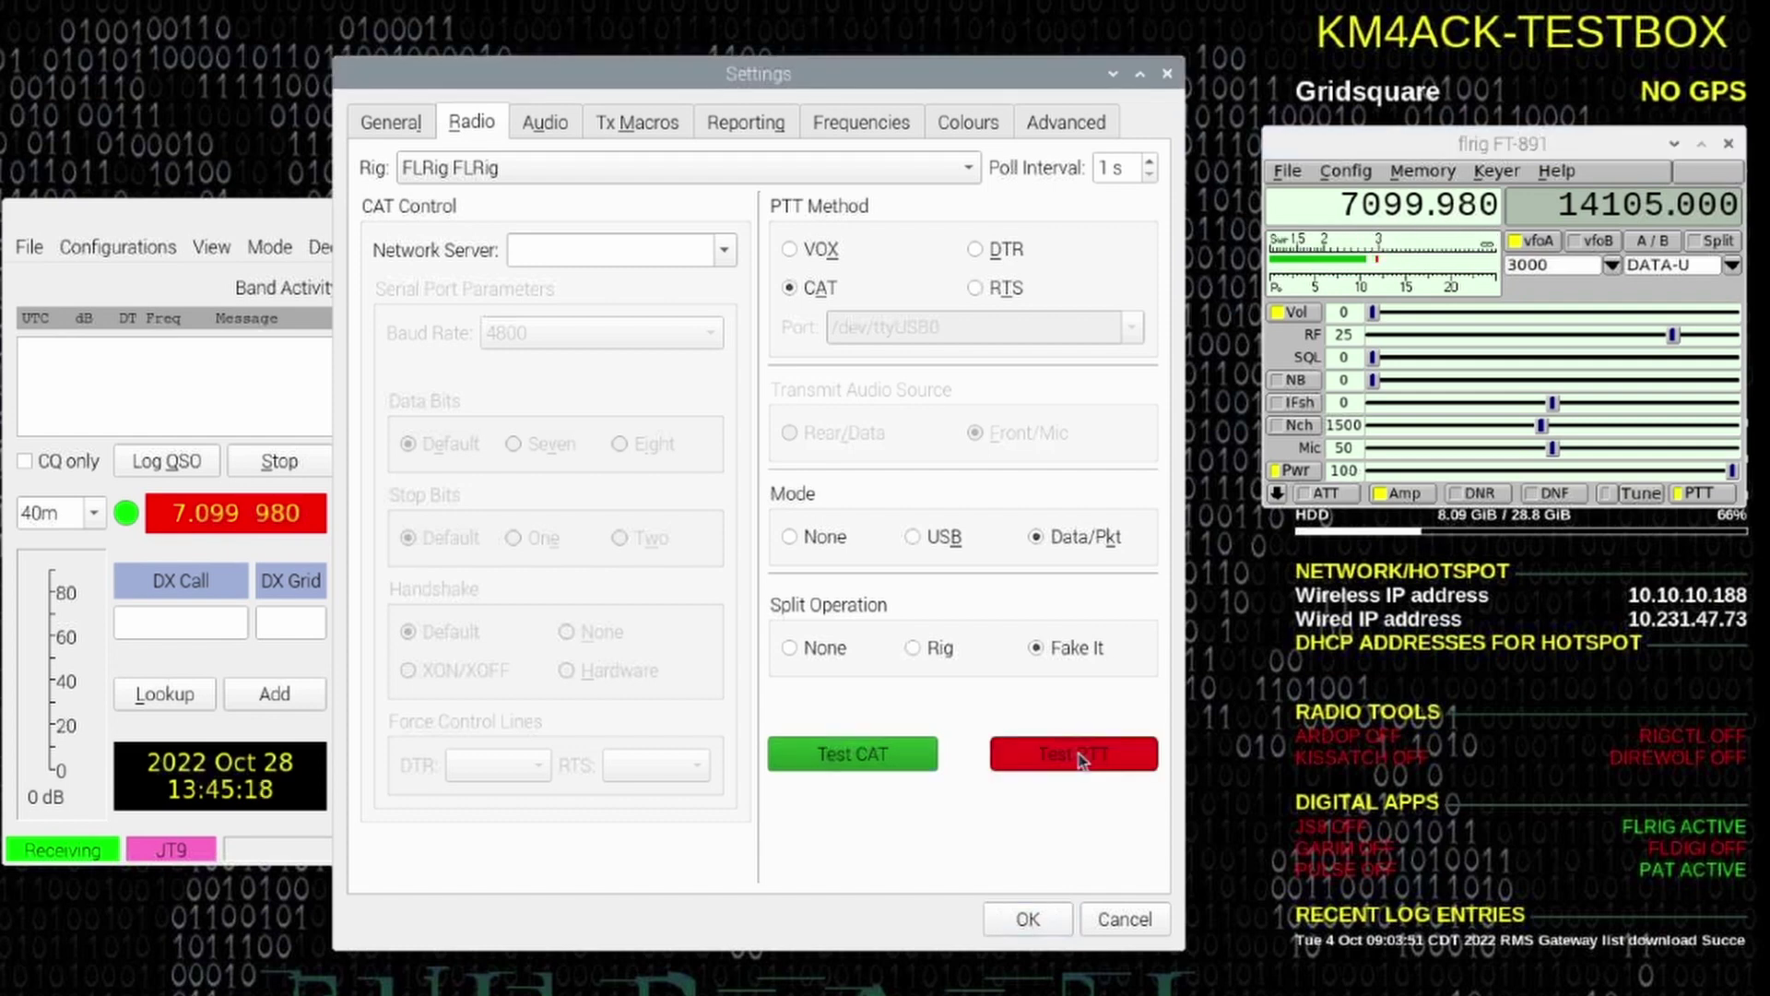
{"action": "left_click", "coordinate": [1082, 760]}
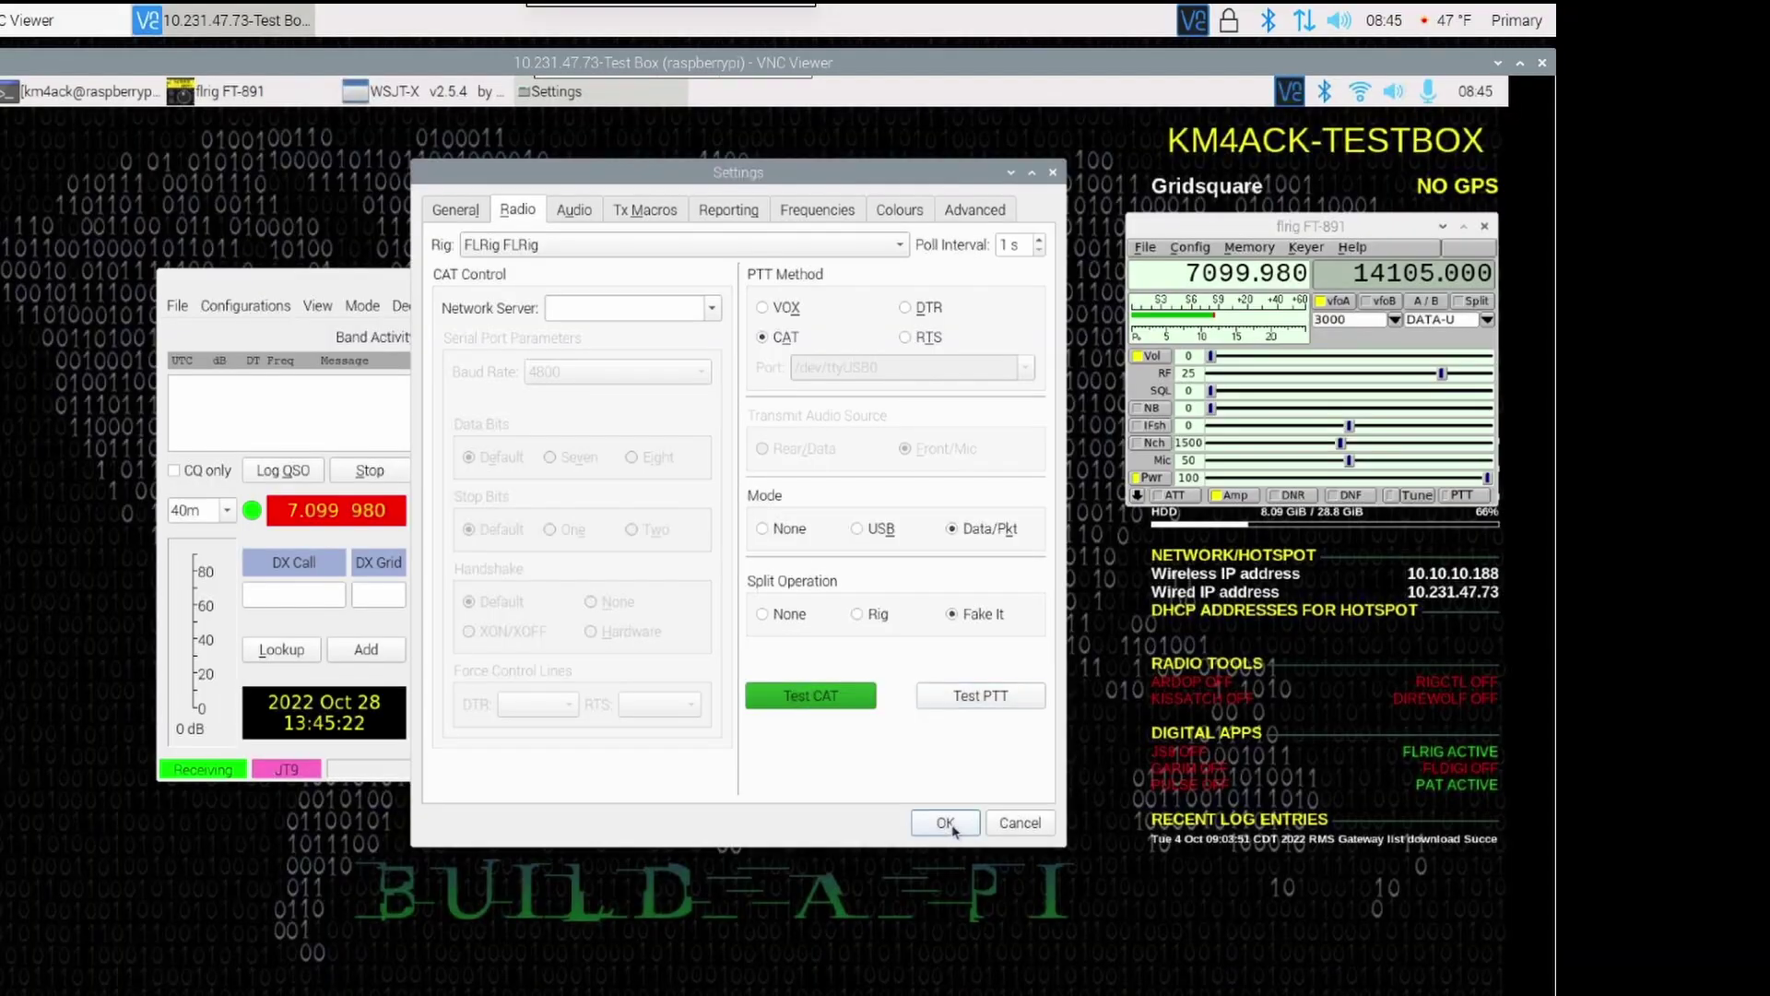
- Save the WSJT-X settings, then enter the station callsign and EM65 grid in JS8Call
{"action": "left_click", "coordinate": [945, 820]}
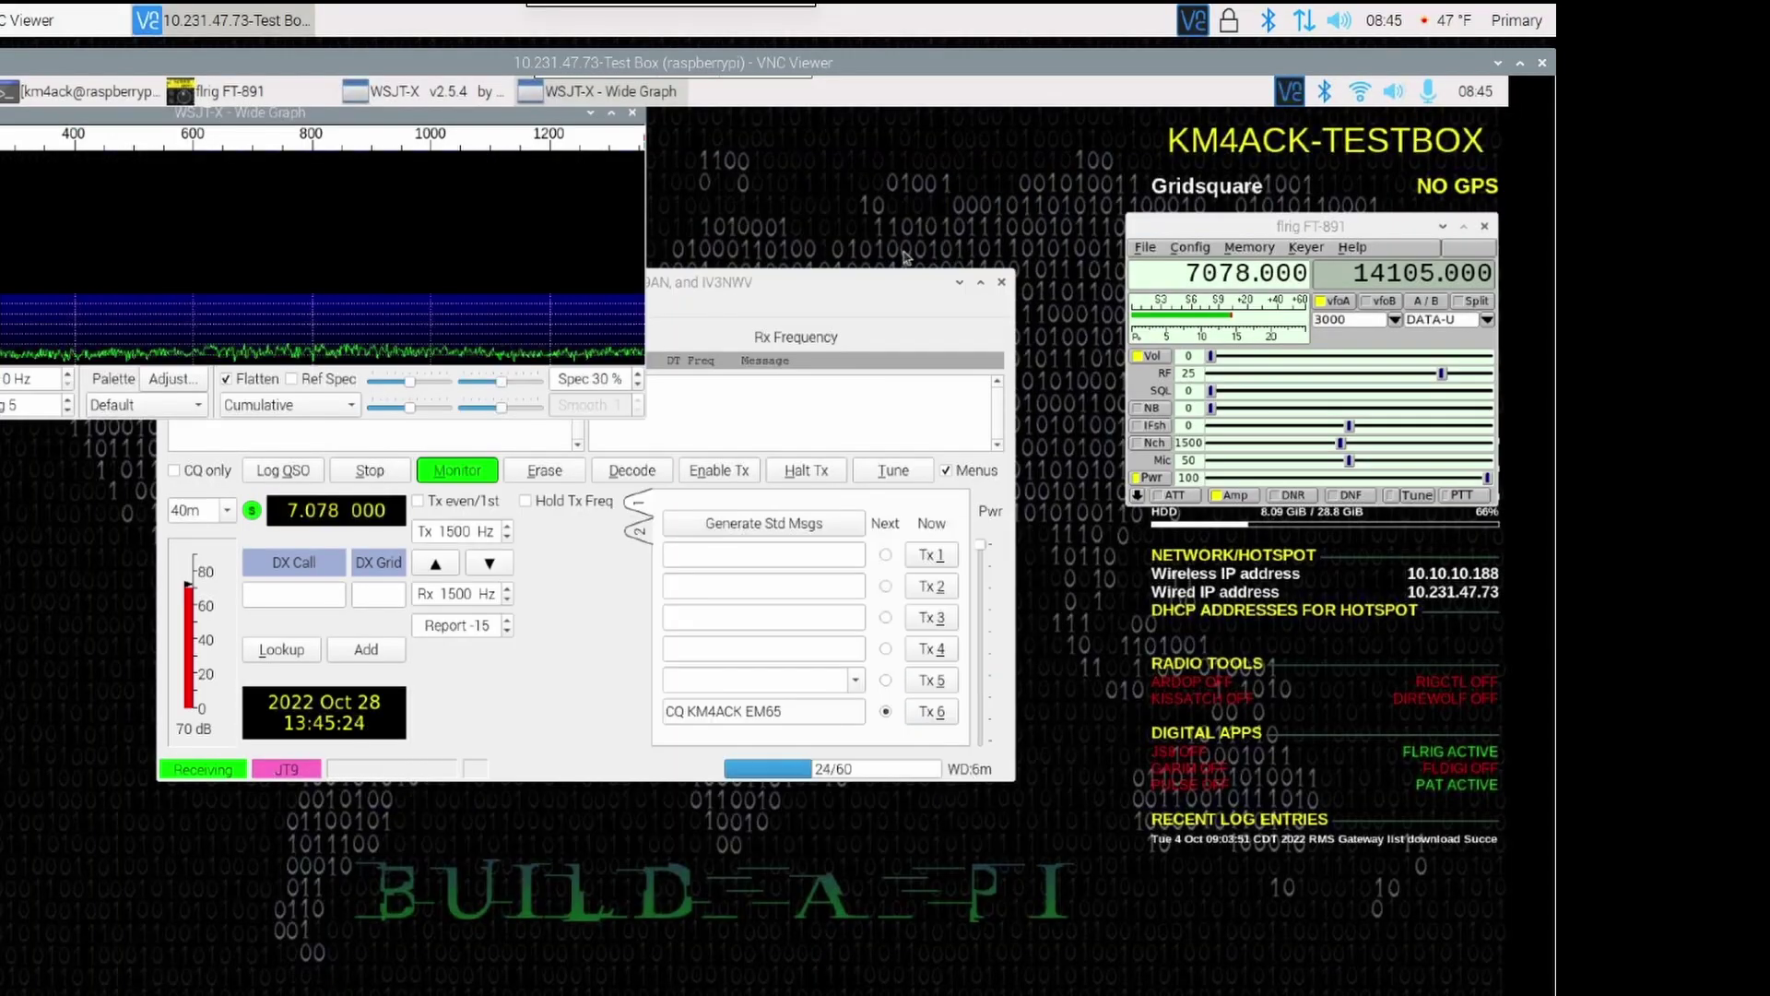
{"action": "left_click", "coordinate": [827, 286]}
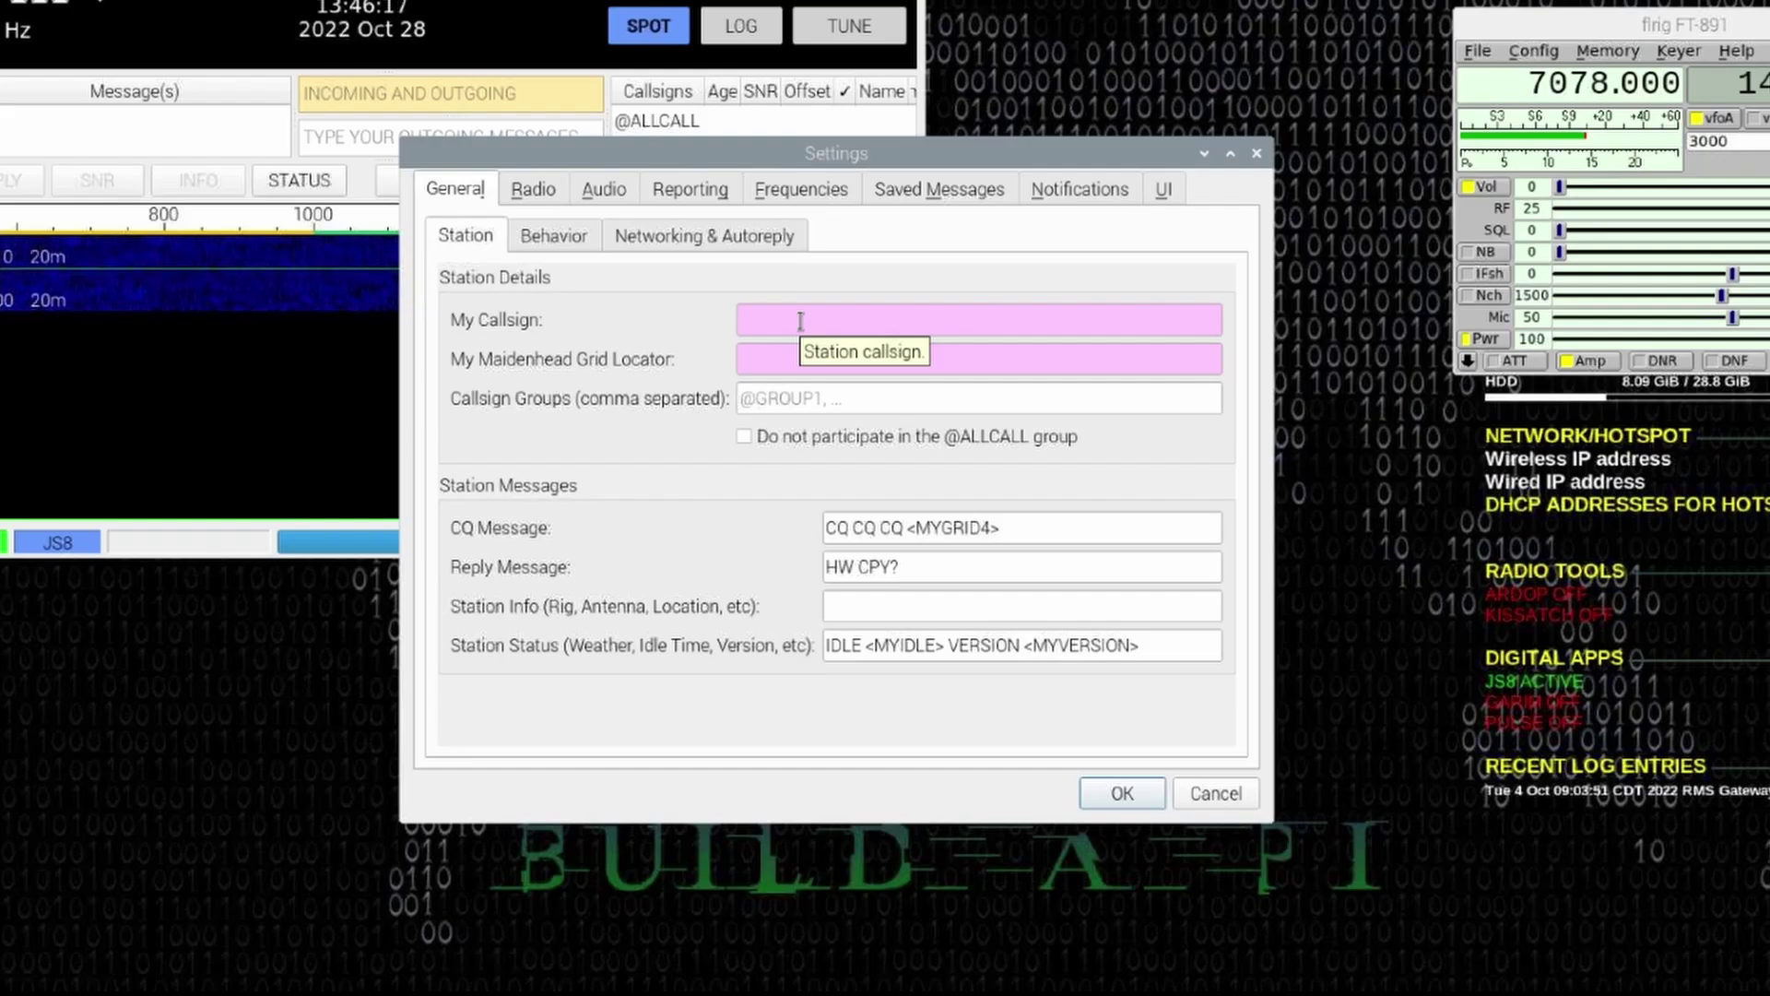
{"action": "left_click", "coordinate": [801, 321]}
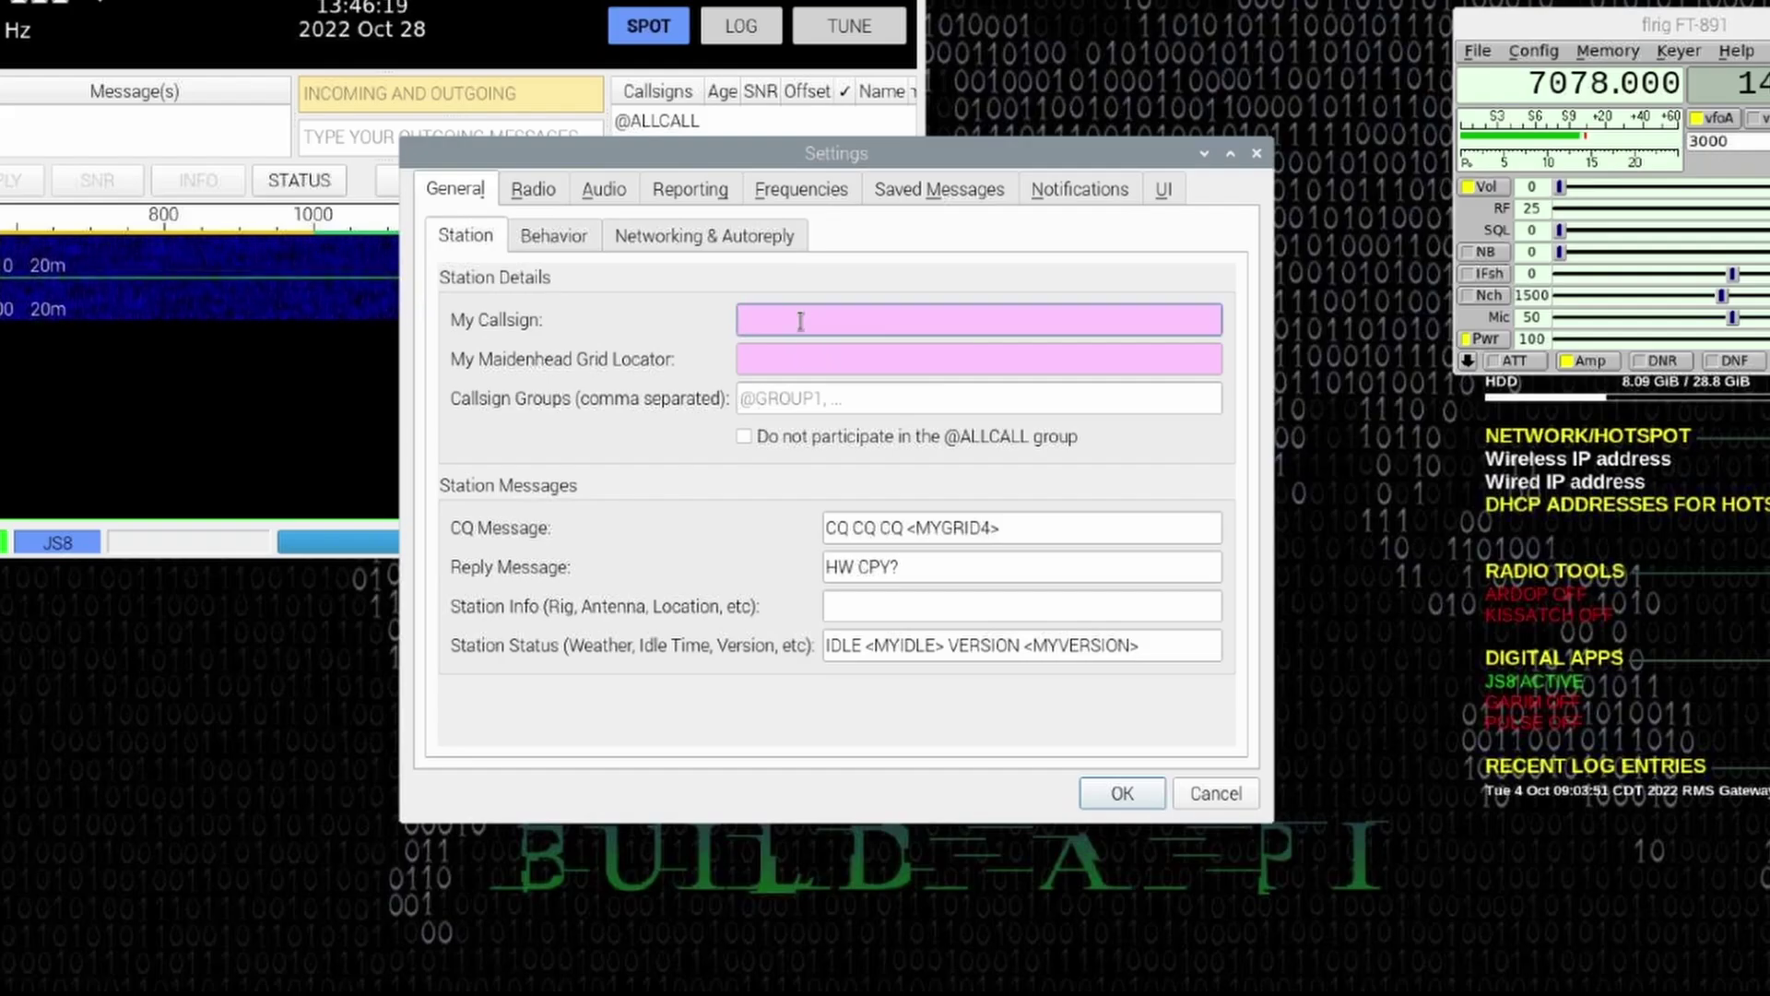
{"action": "type", "text": "KM4ACK"}
{"action": "key", "text": "Tab"}
{"action": "type", "text": "EM65"}
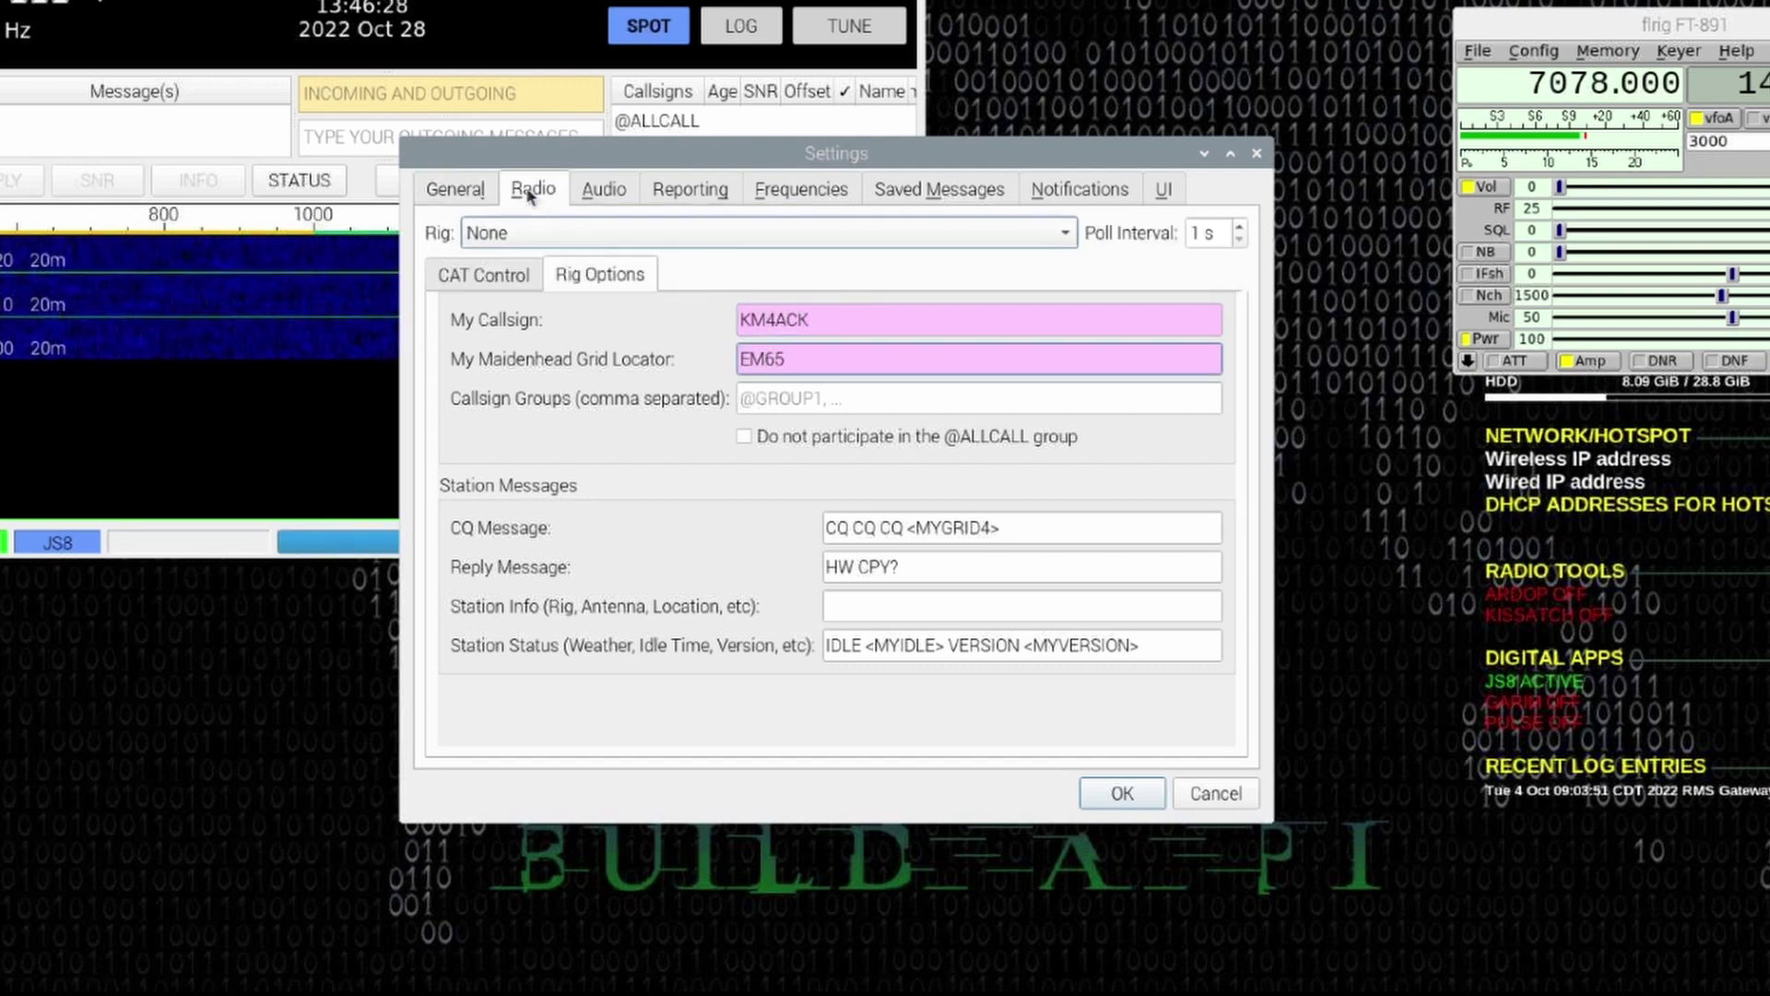
- Set JS8Call's rig to FLRig, with PTT via CAT, Data/Pkt mode and Fake It split
{"action": "left_click", "coordinate": [532, 189]}
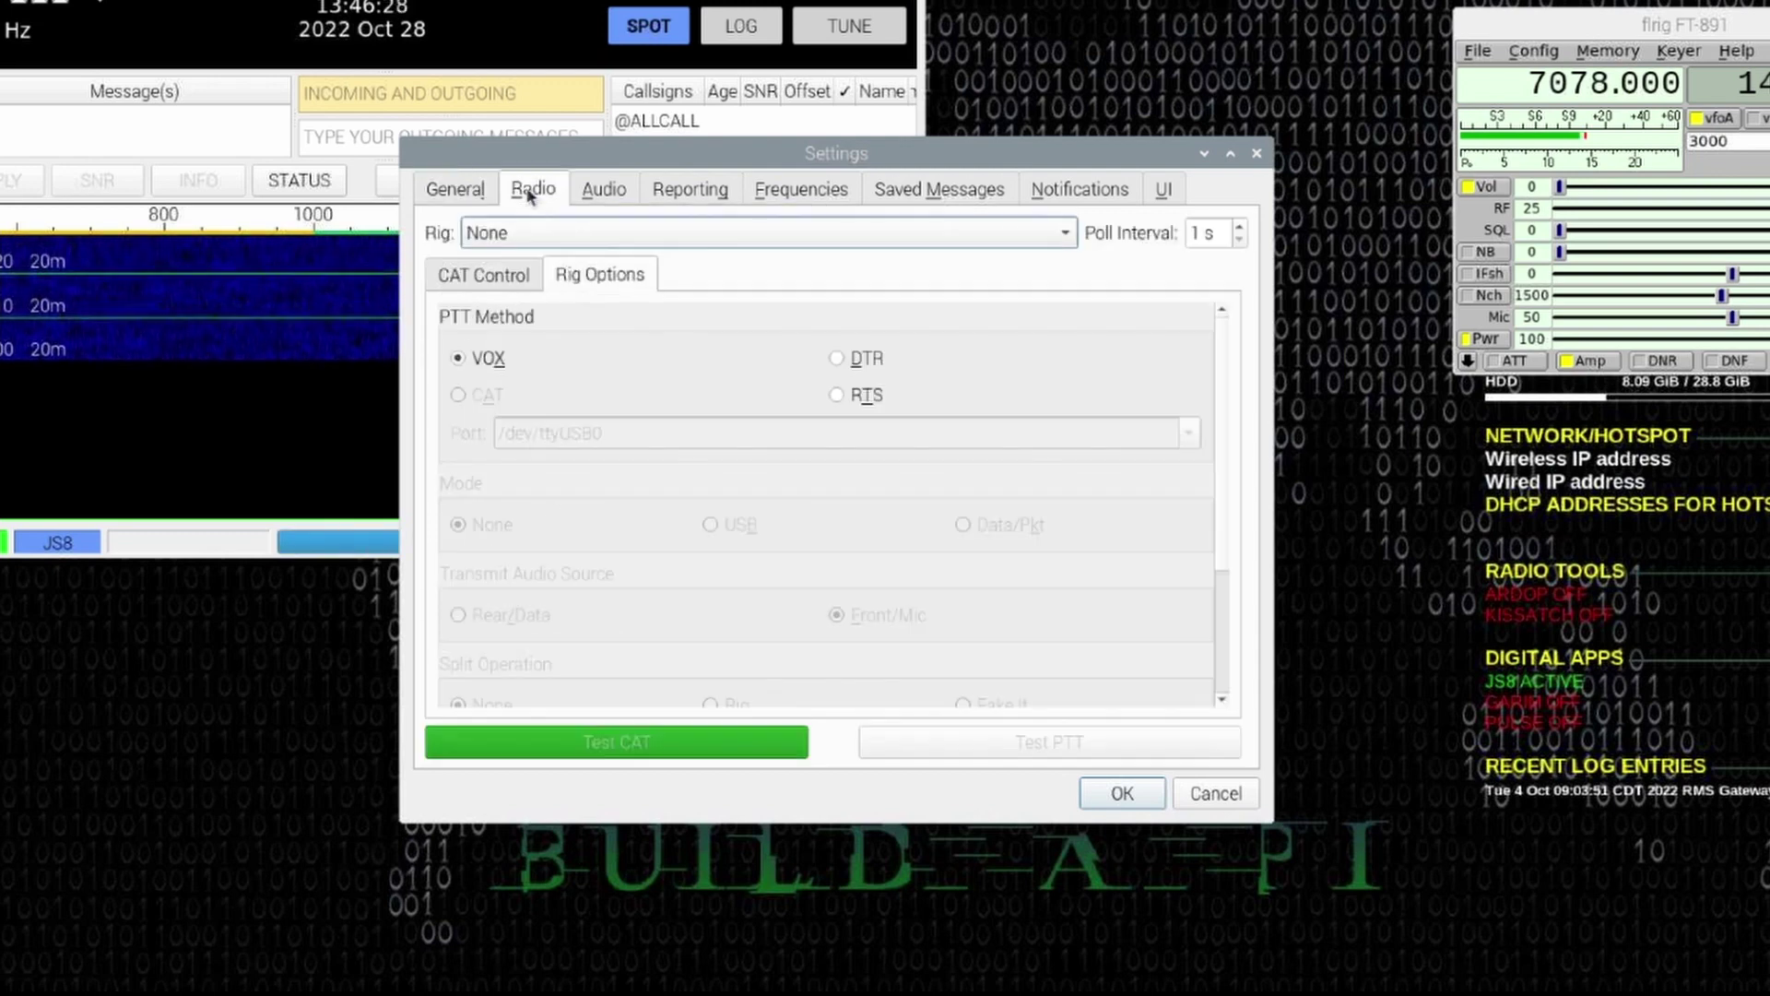
{"action": "left_click", "coordinate": [567, 242]}
{"action": "scroll", "coordinate": [660, 386], "scroll_direction": "down", "scroll_amount": 5}
{"action": "scroll", "coordinate": [661, 385], "scroll_direction": "down", "scroll_amount": 4}
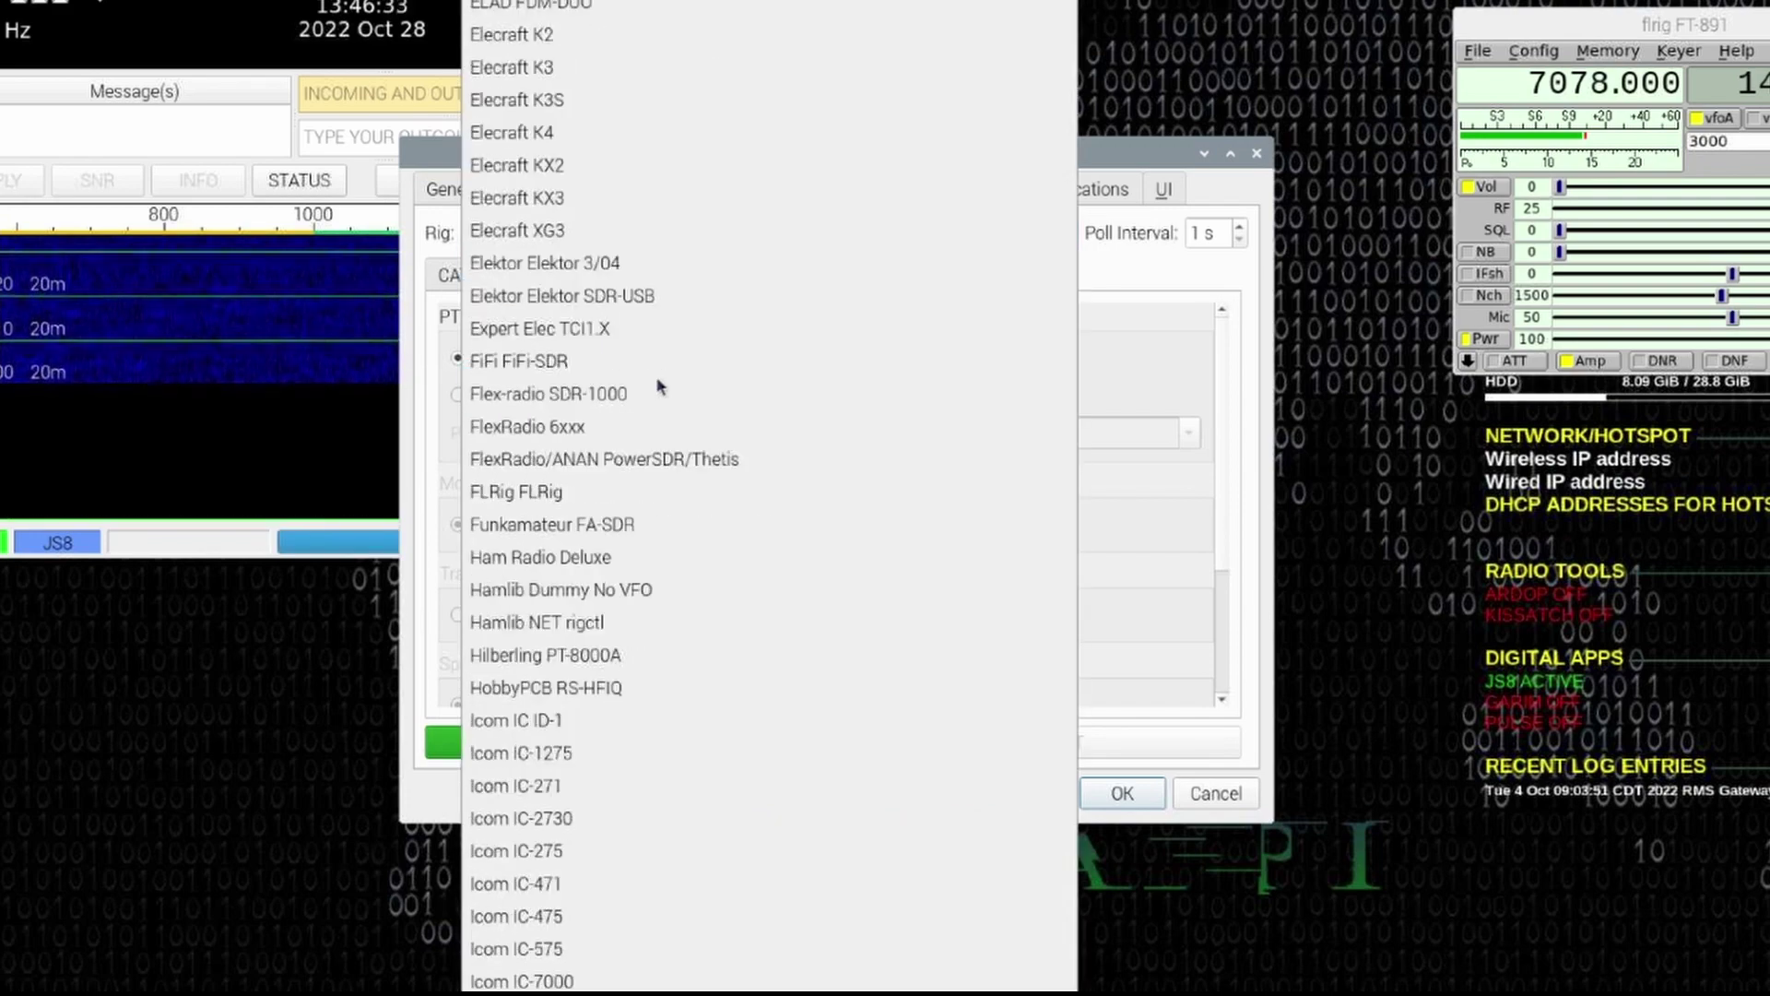
{"action": "left_click", "coordinate": [551, 494]}
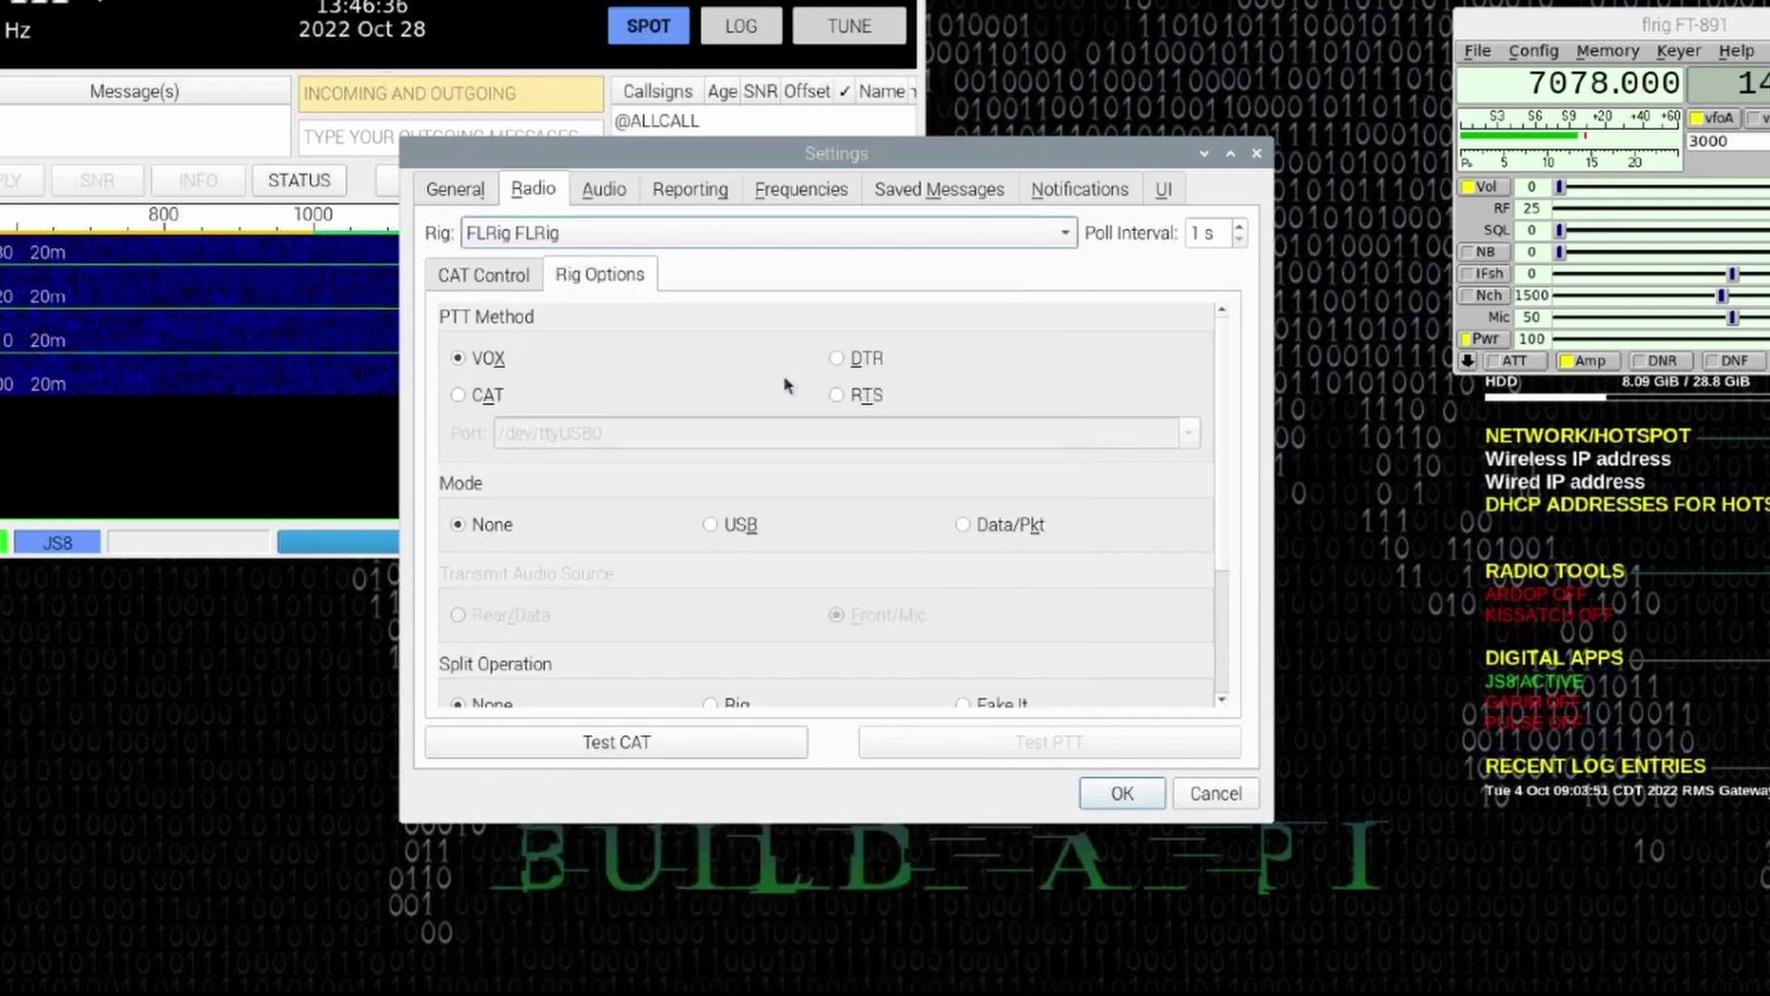
{"action": "left_click", "coordinate": [463, 398]}
{"action": "left_click", "coordinate": [1014, 523]}
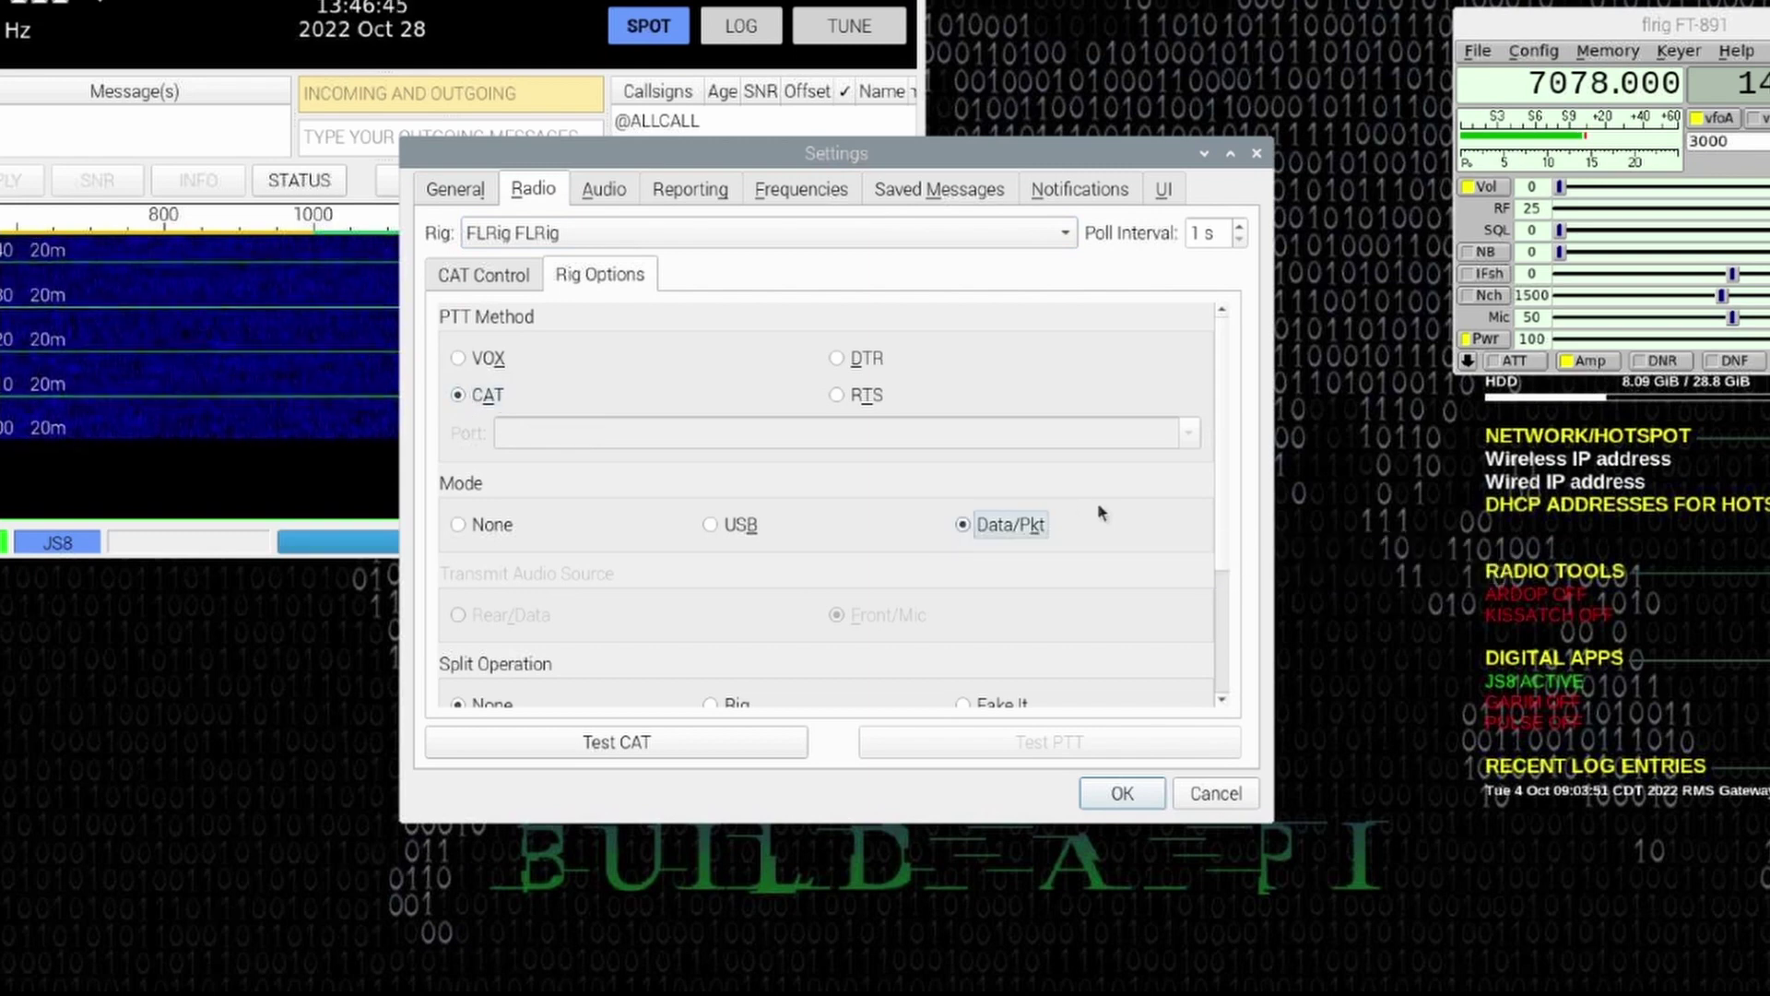
{"action": "scroll", "coordinate": [1097, 512], "scroll_direction": "down", "scroll_amount": 3}
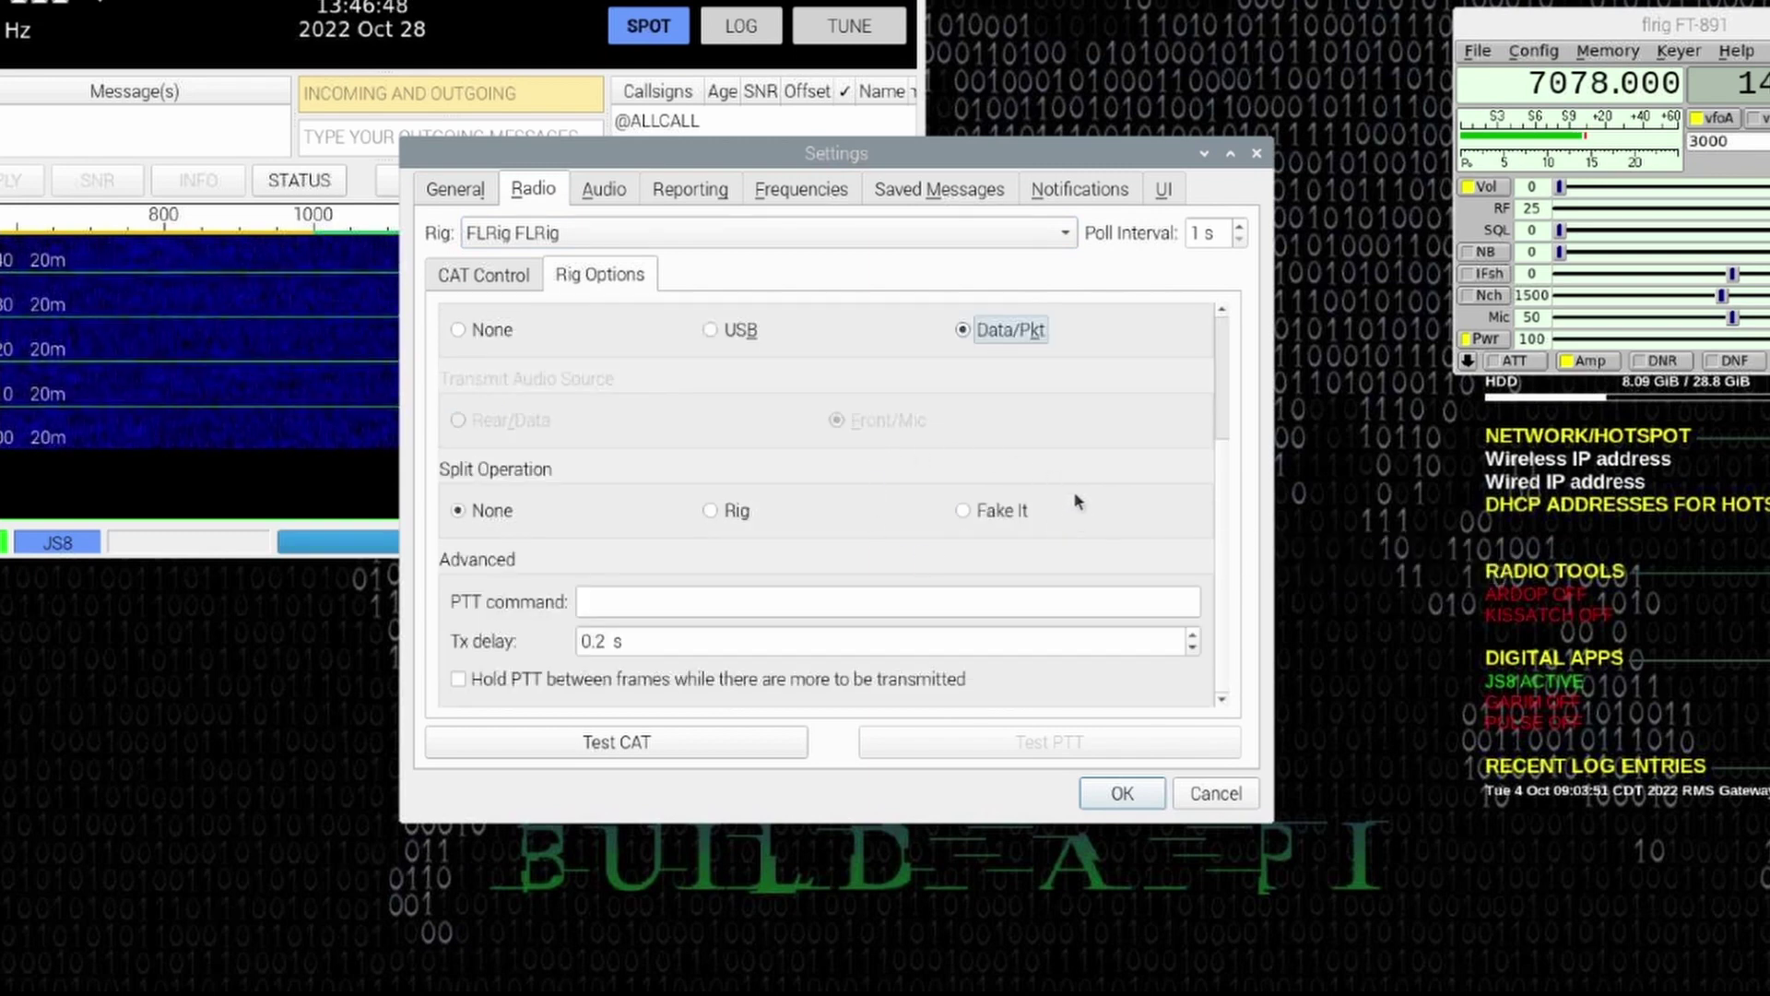
{"action": "left_click", "coordinate": [964, 511]}
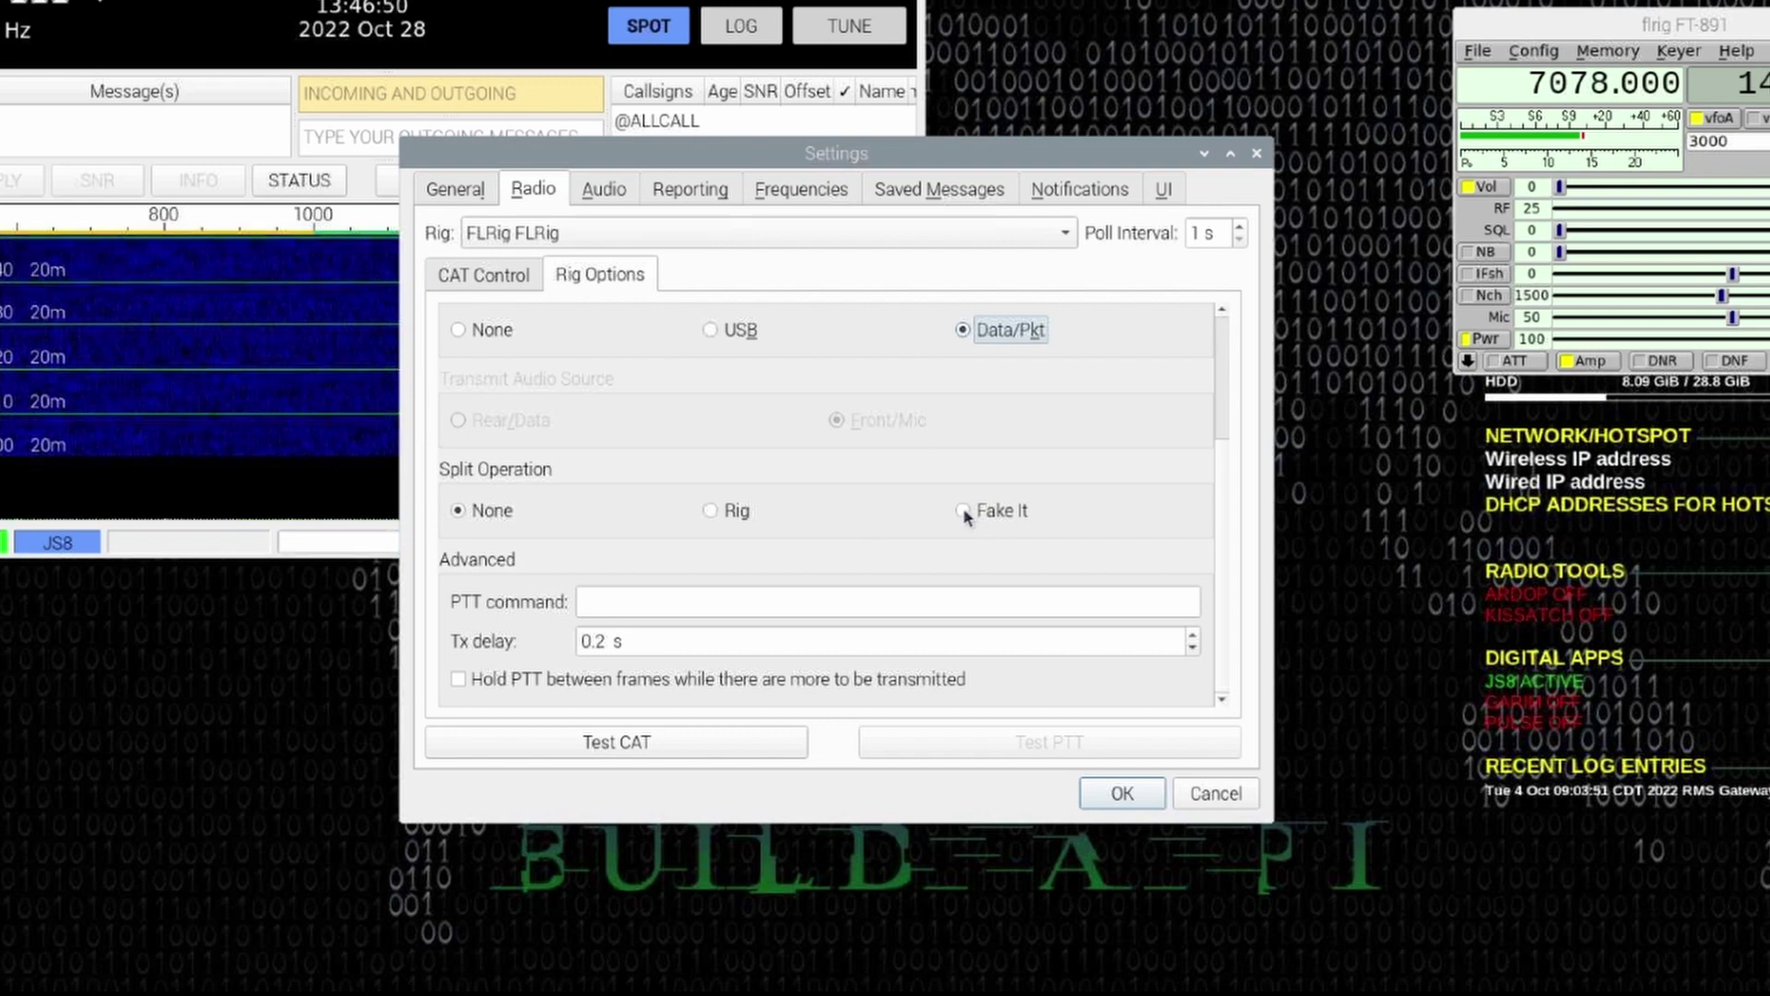
- Confirm the USB Audio Device on the Audio page, pass Test CAT, and toggle Test PTT on and off
{"action": "left_click", "coordinate": [617, 191]}
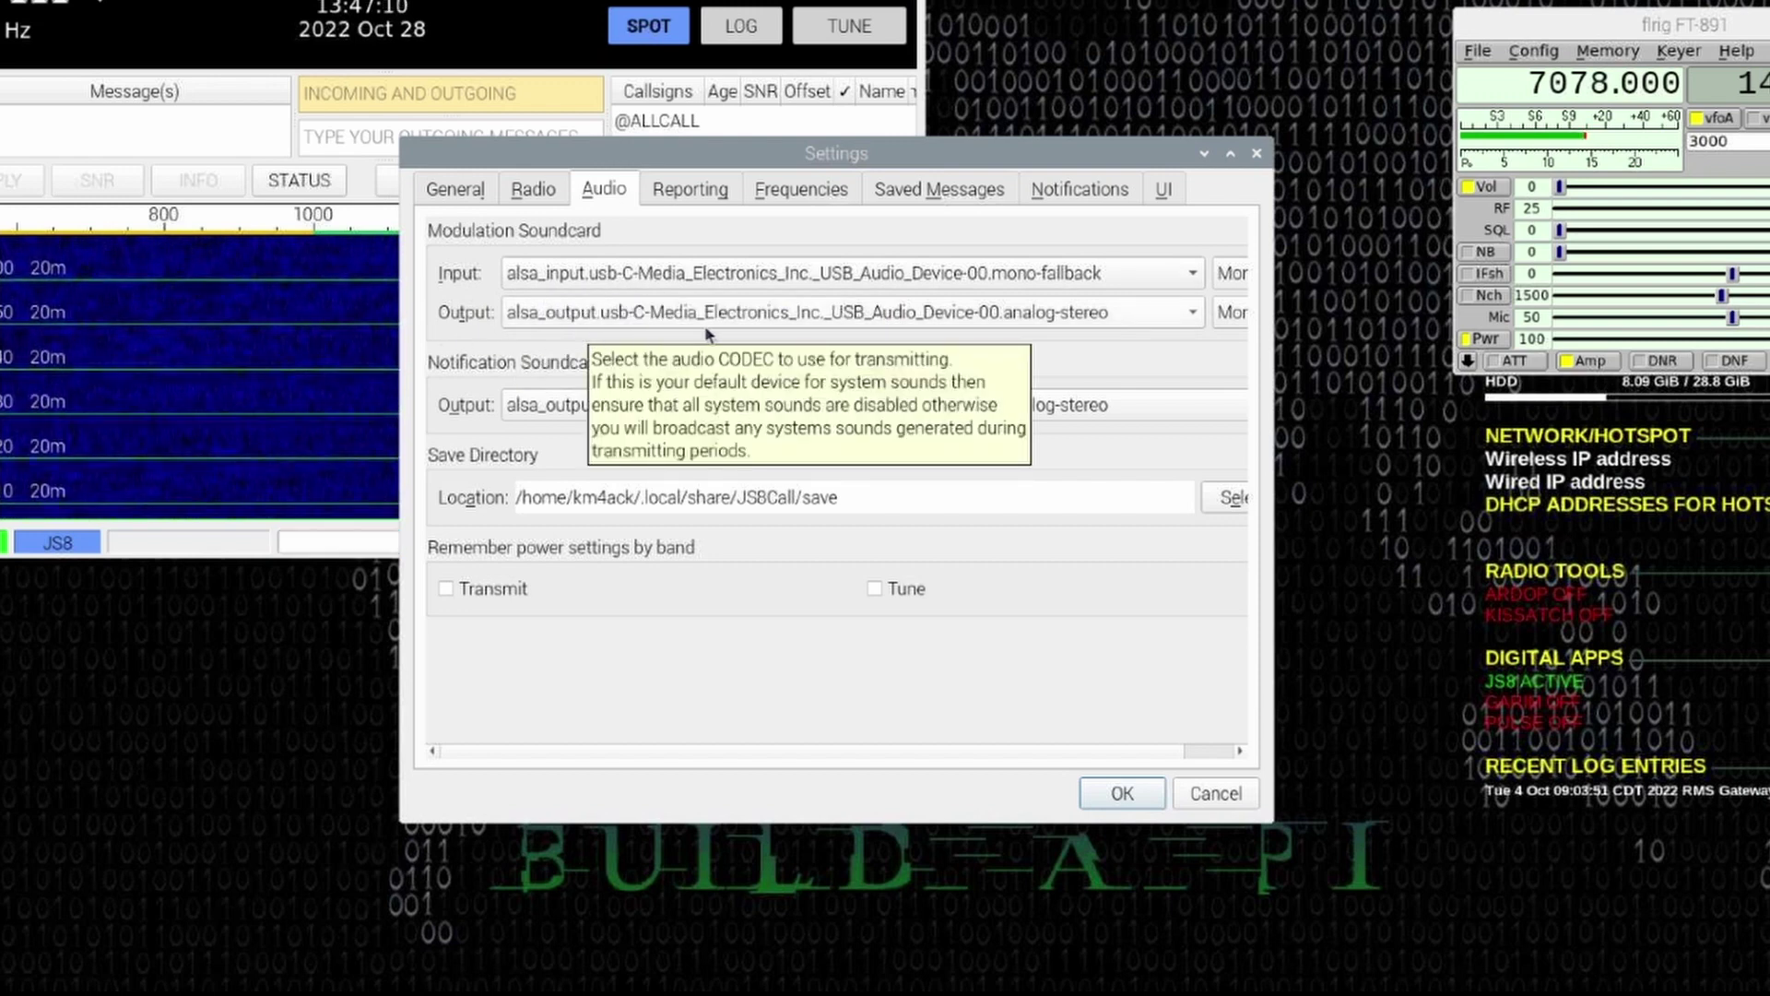
{"action": "left_click", "coordinate": [533, 189]}
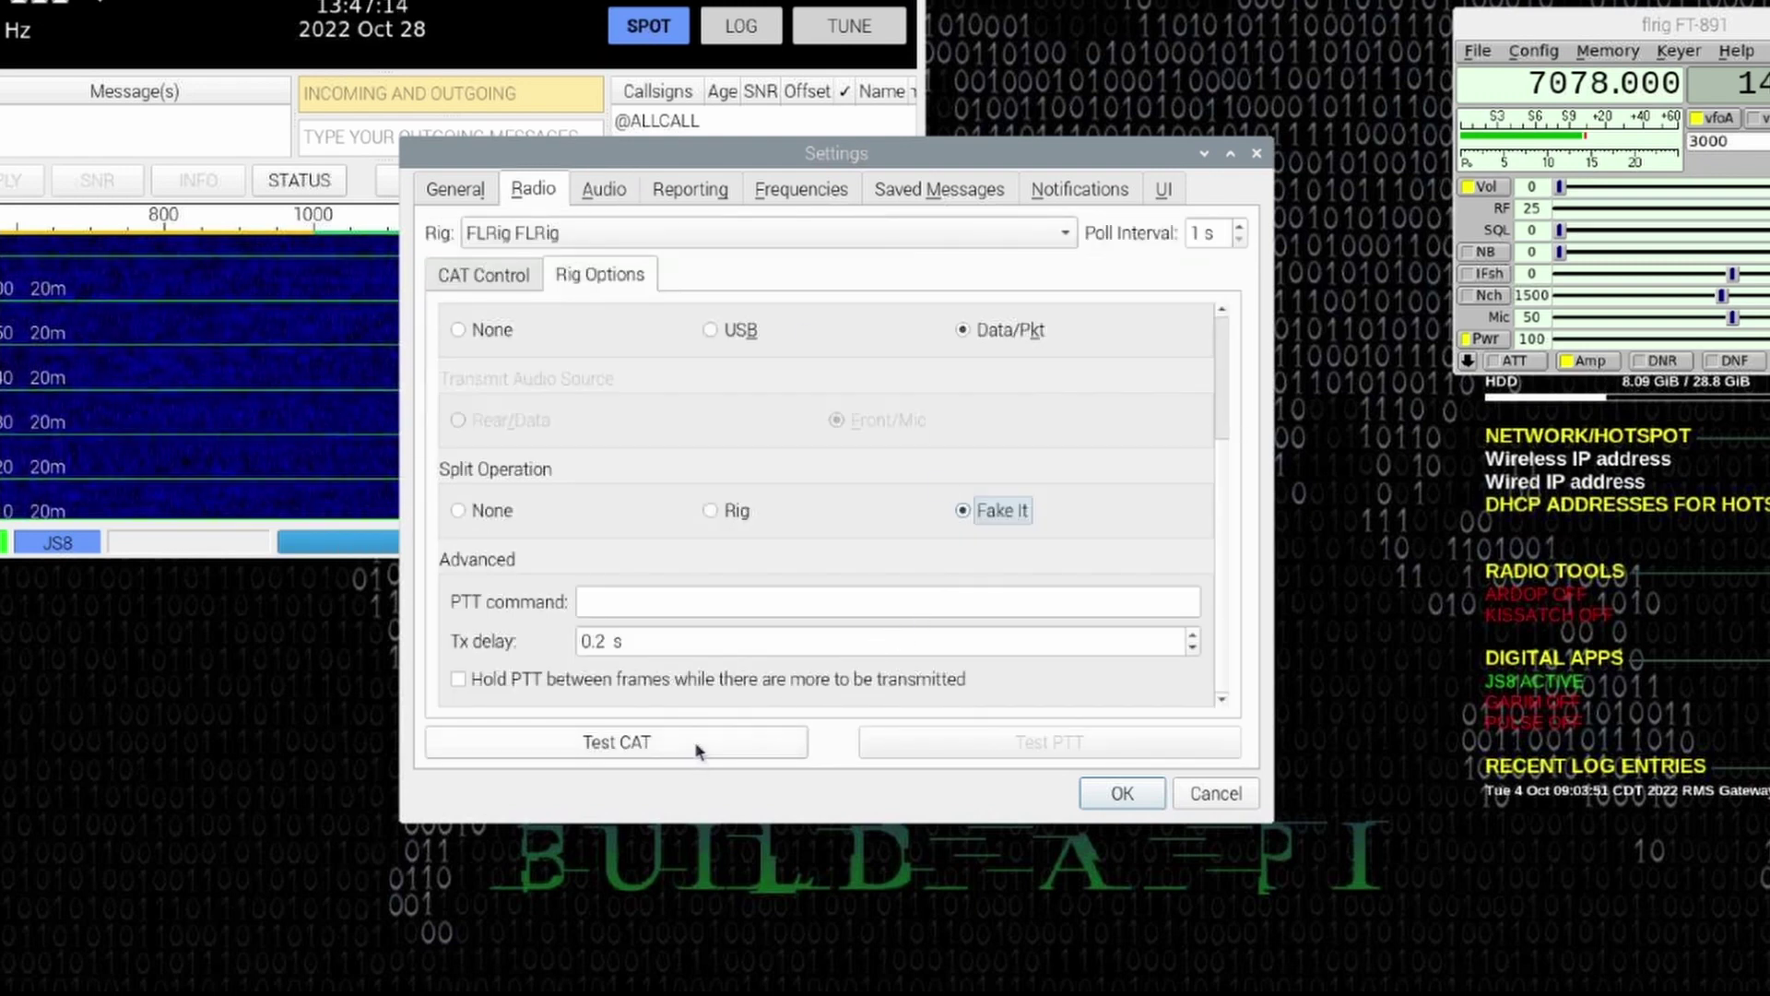
{"action": "left_click", "coordinate": [698, 749]}
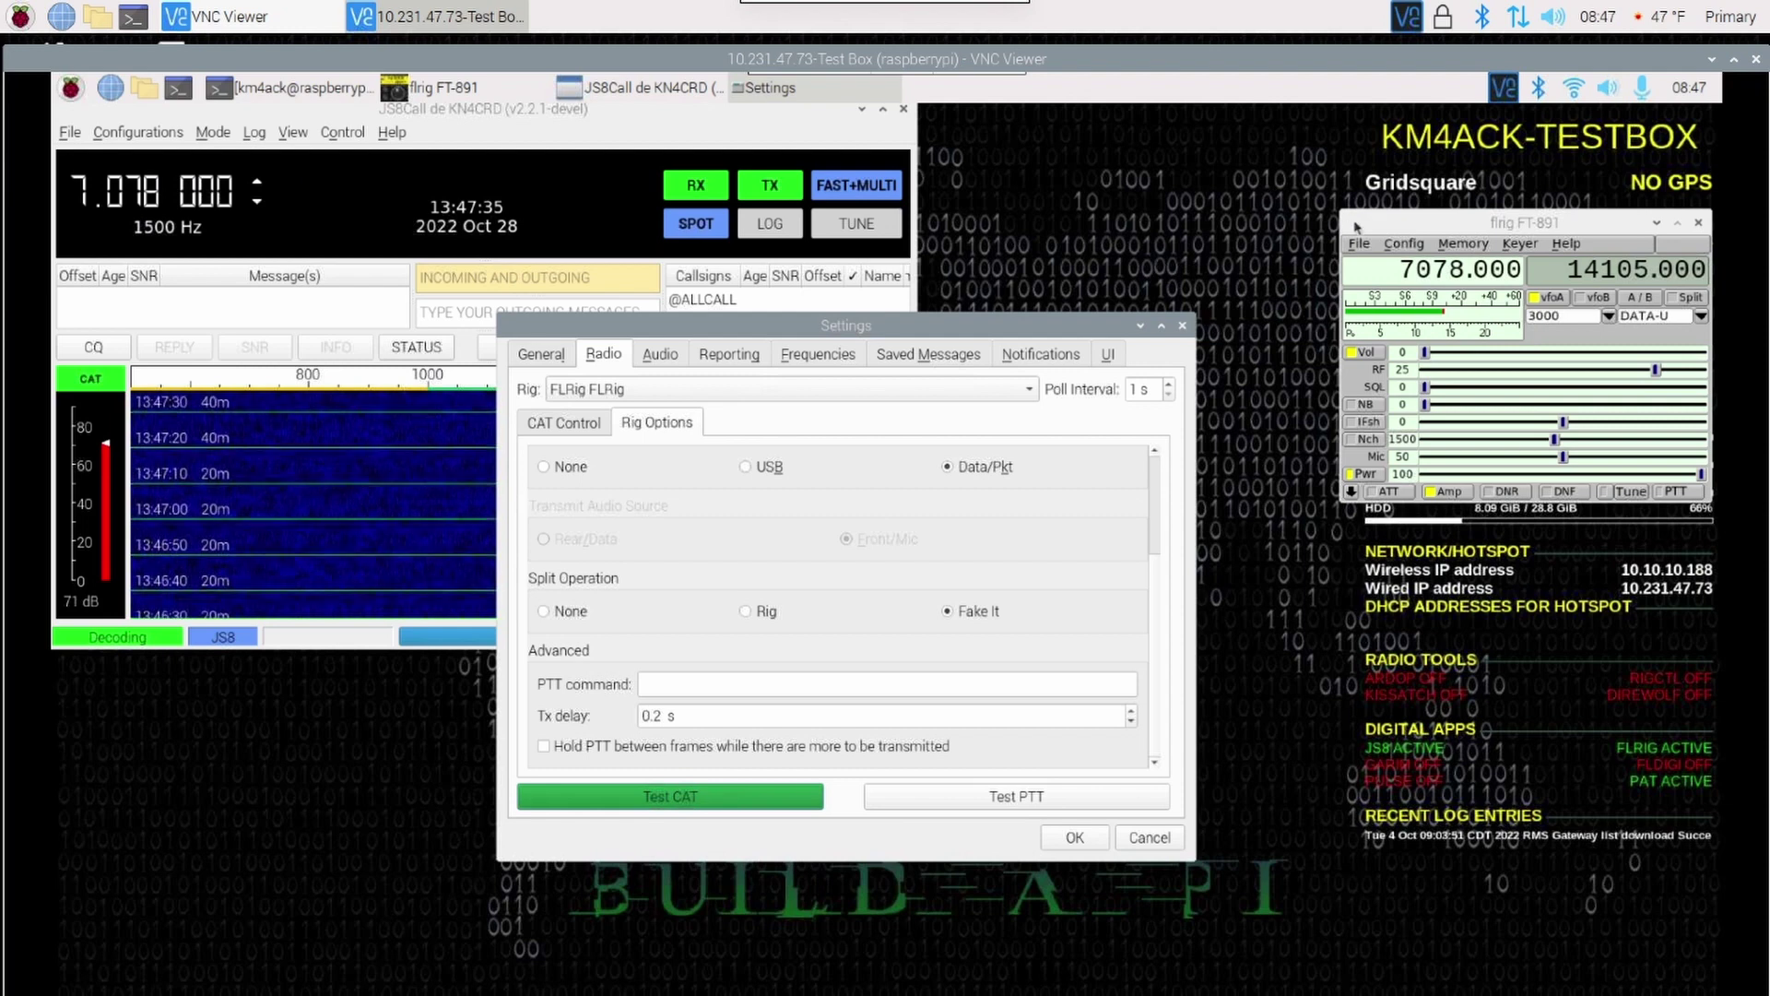
{"action": "left_click", "coordinate": [1401, 228]}
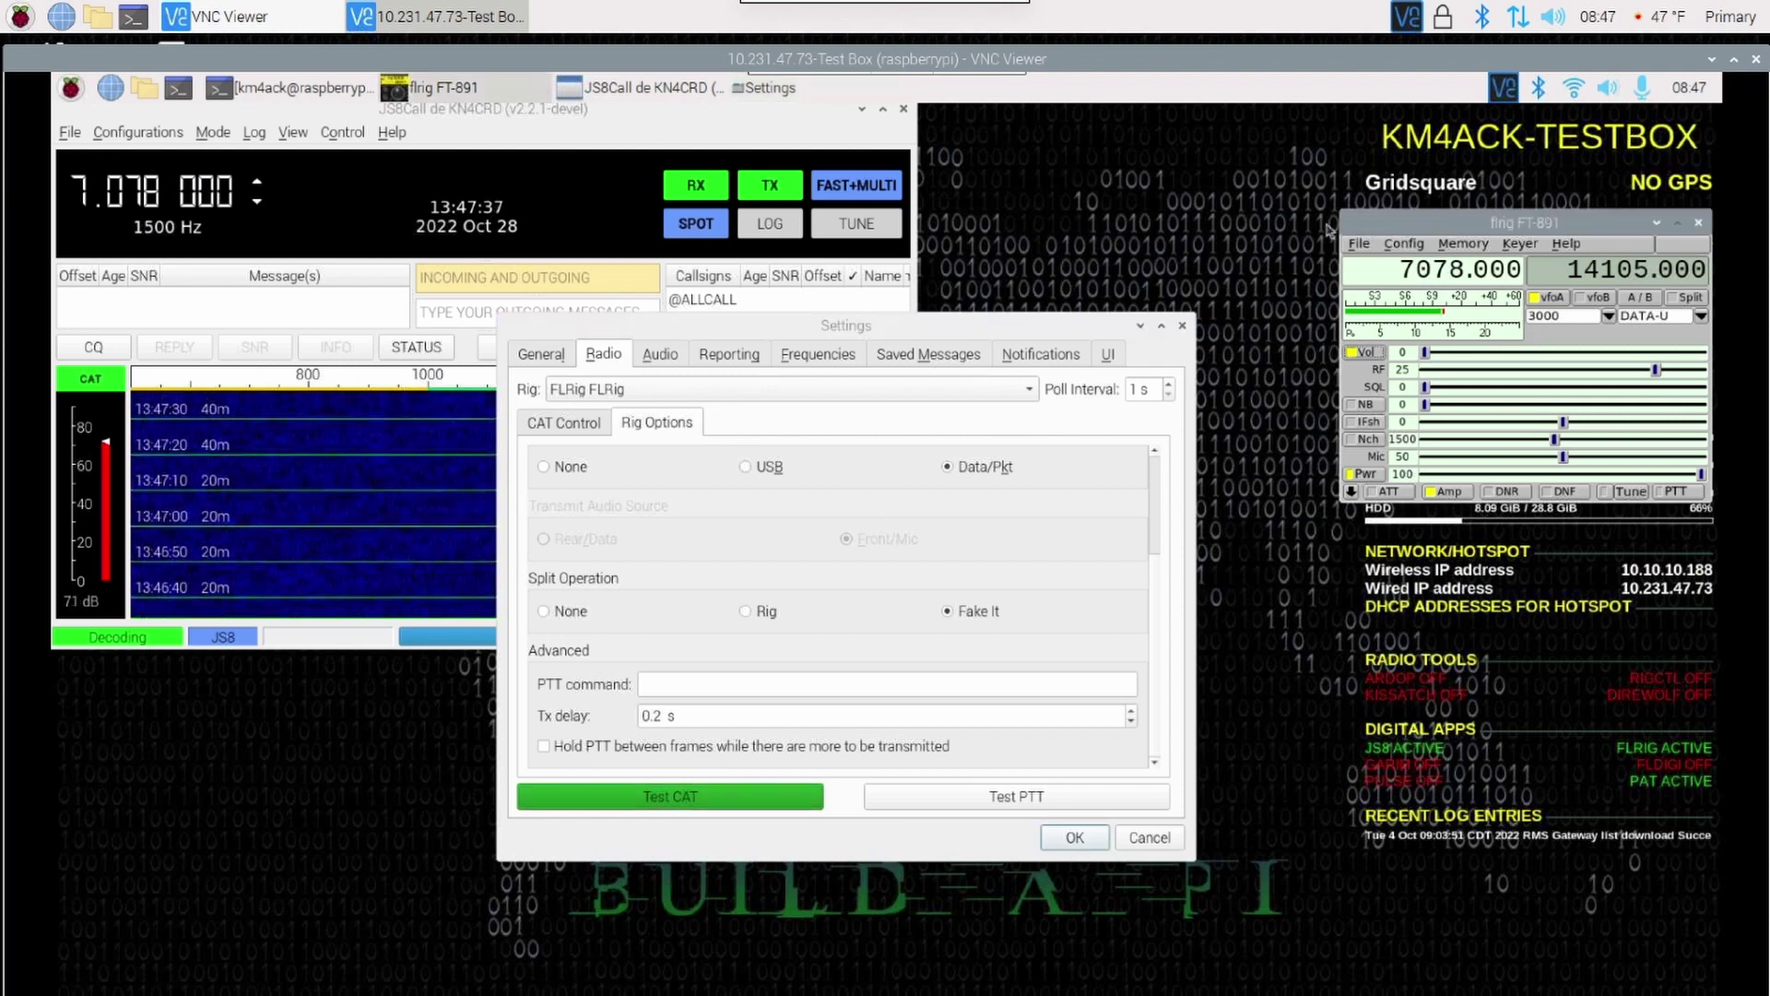
{"action": "left_click", "coordinate": [983, 802]}
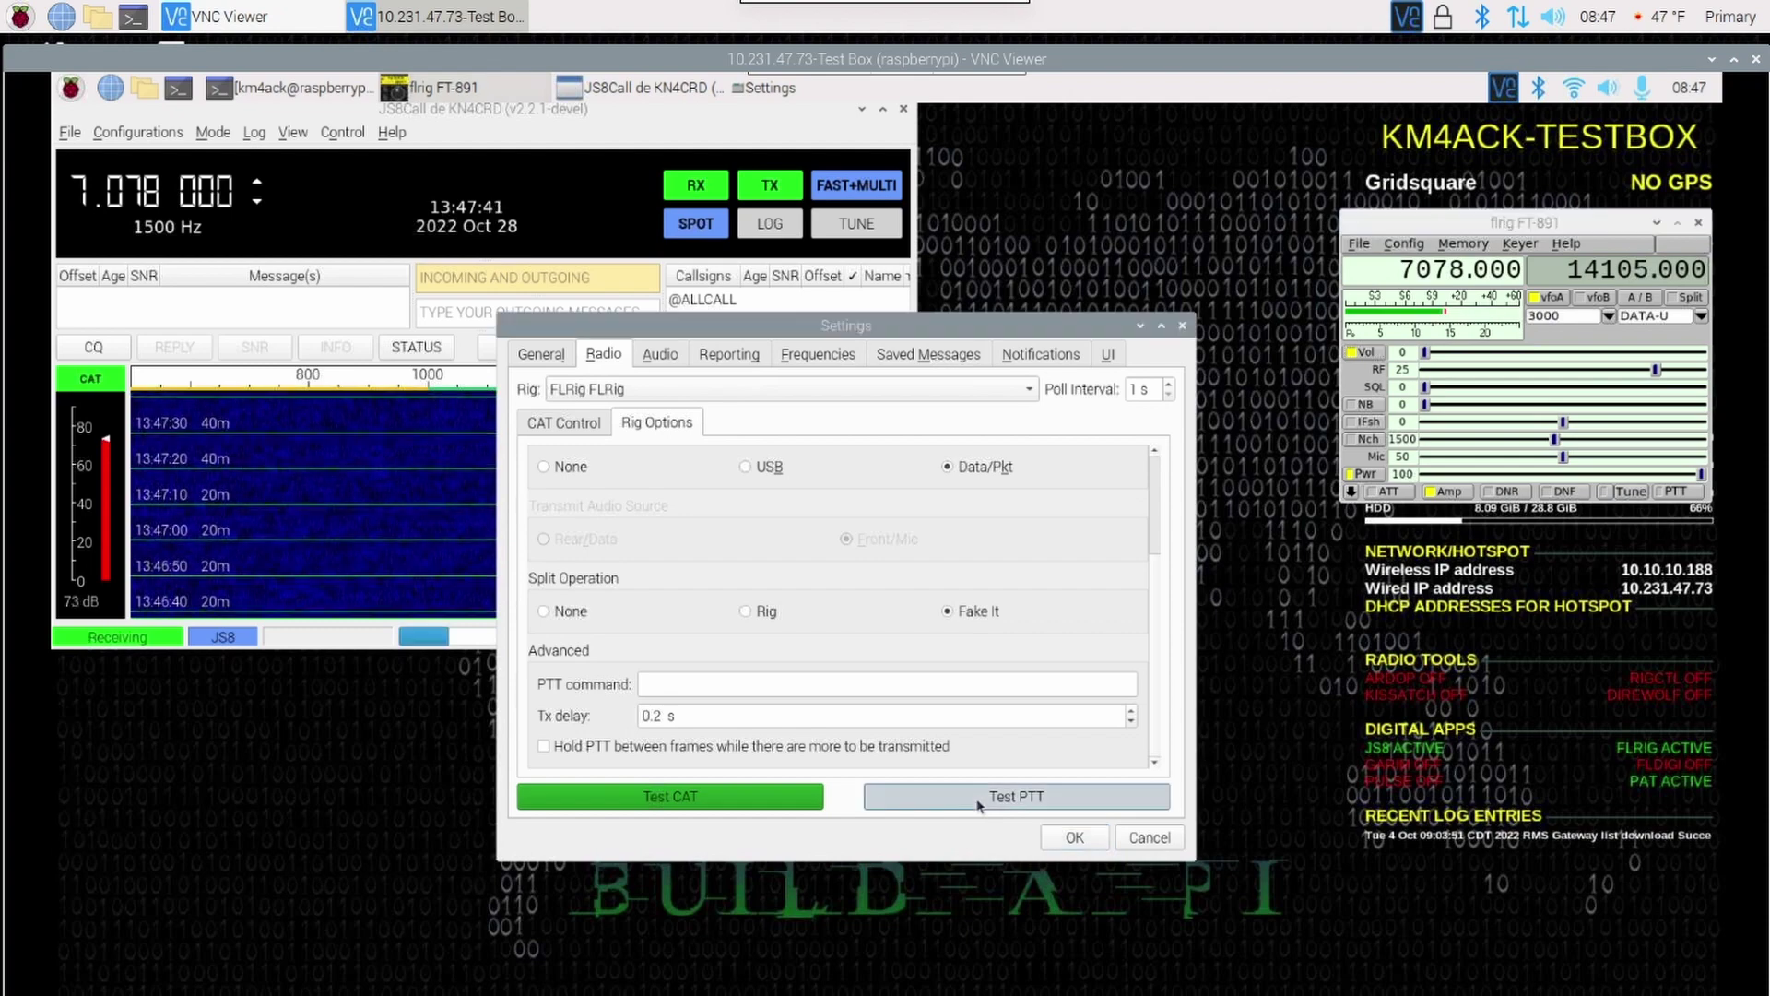
{"action": "left_click", "coordinate": [987, 798]}
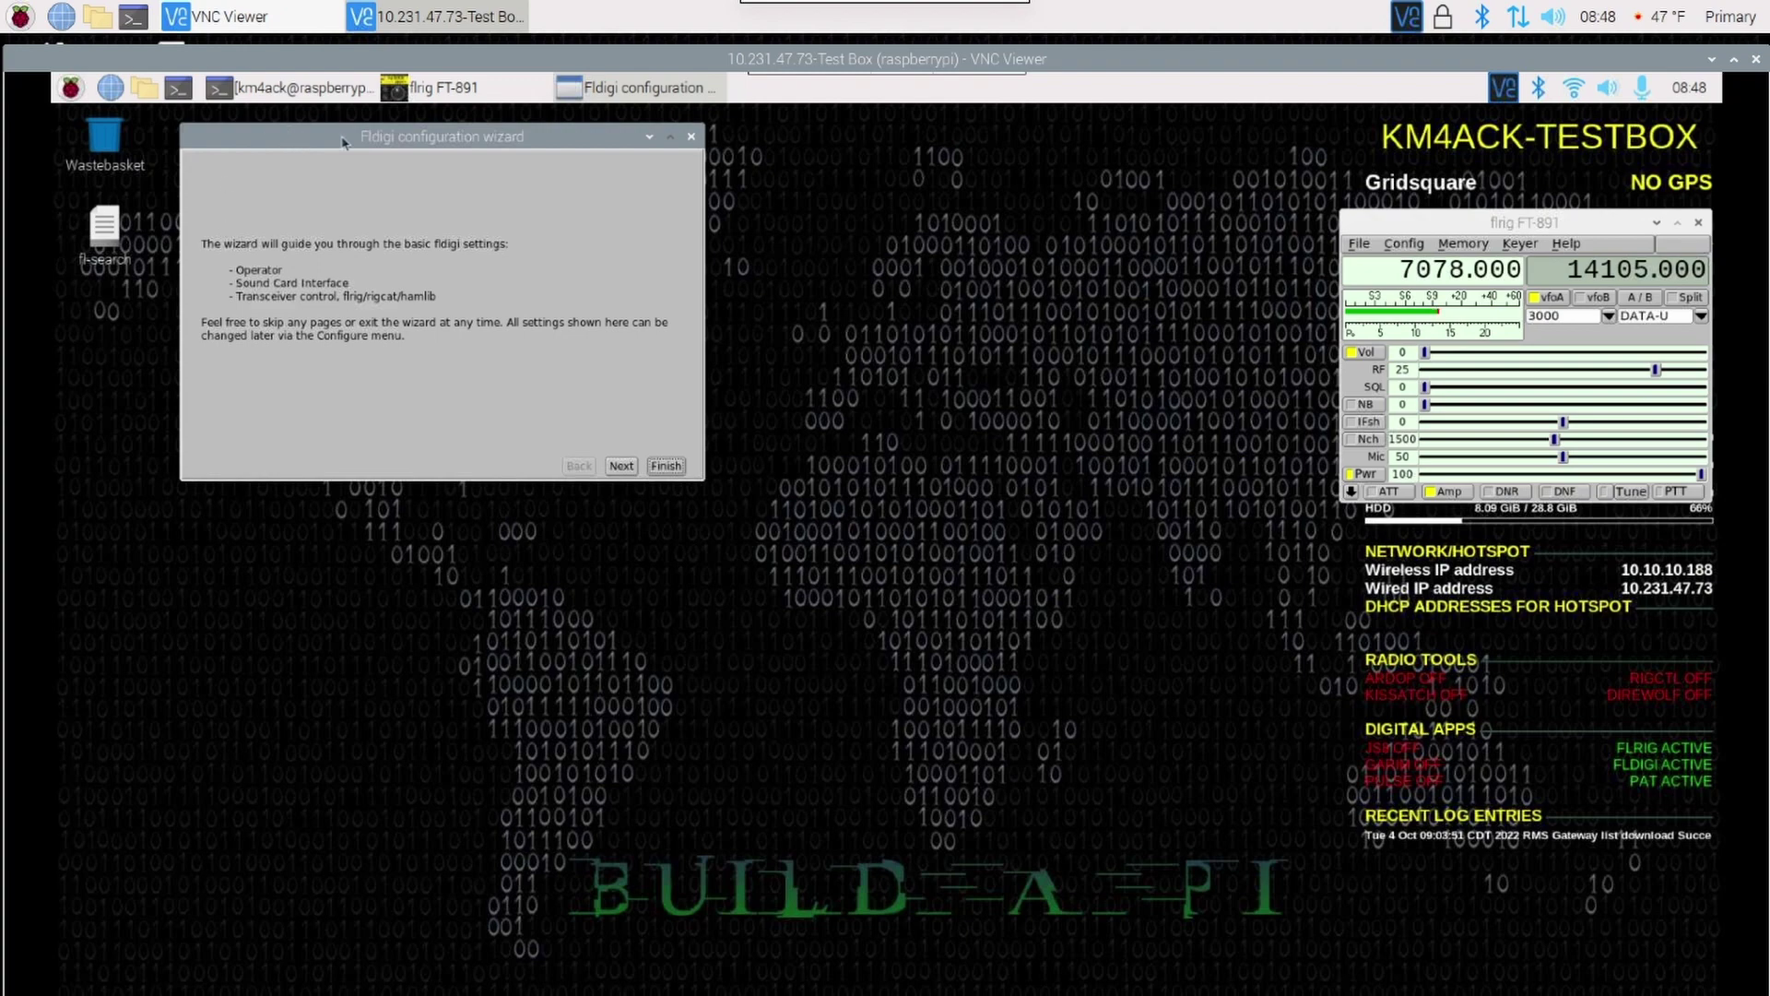
- Advance Fldigi's setup wizard to the soundcard page and switch audio to PortAudio
{"action": "left_click", "coordinate": [619, 465]}
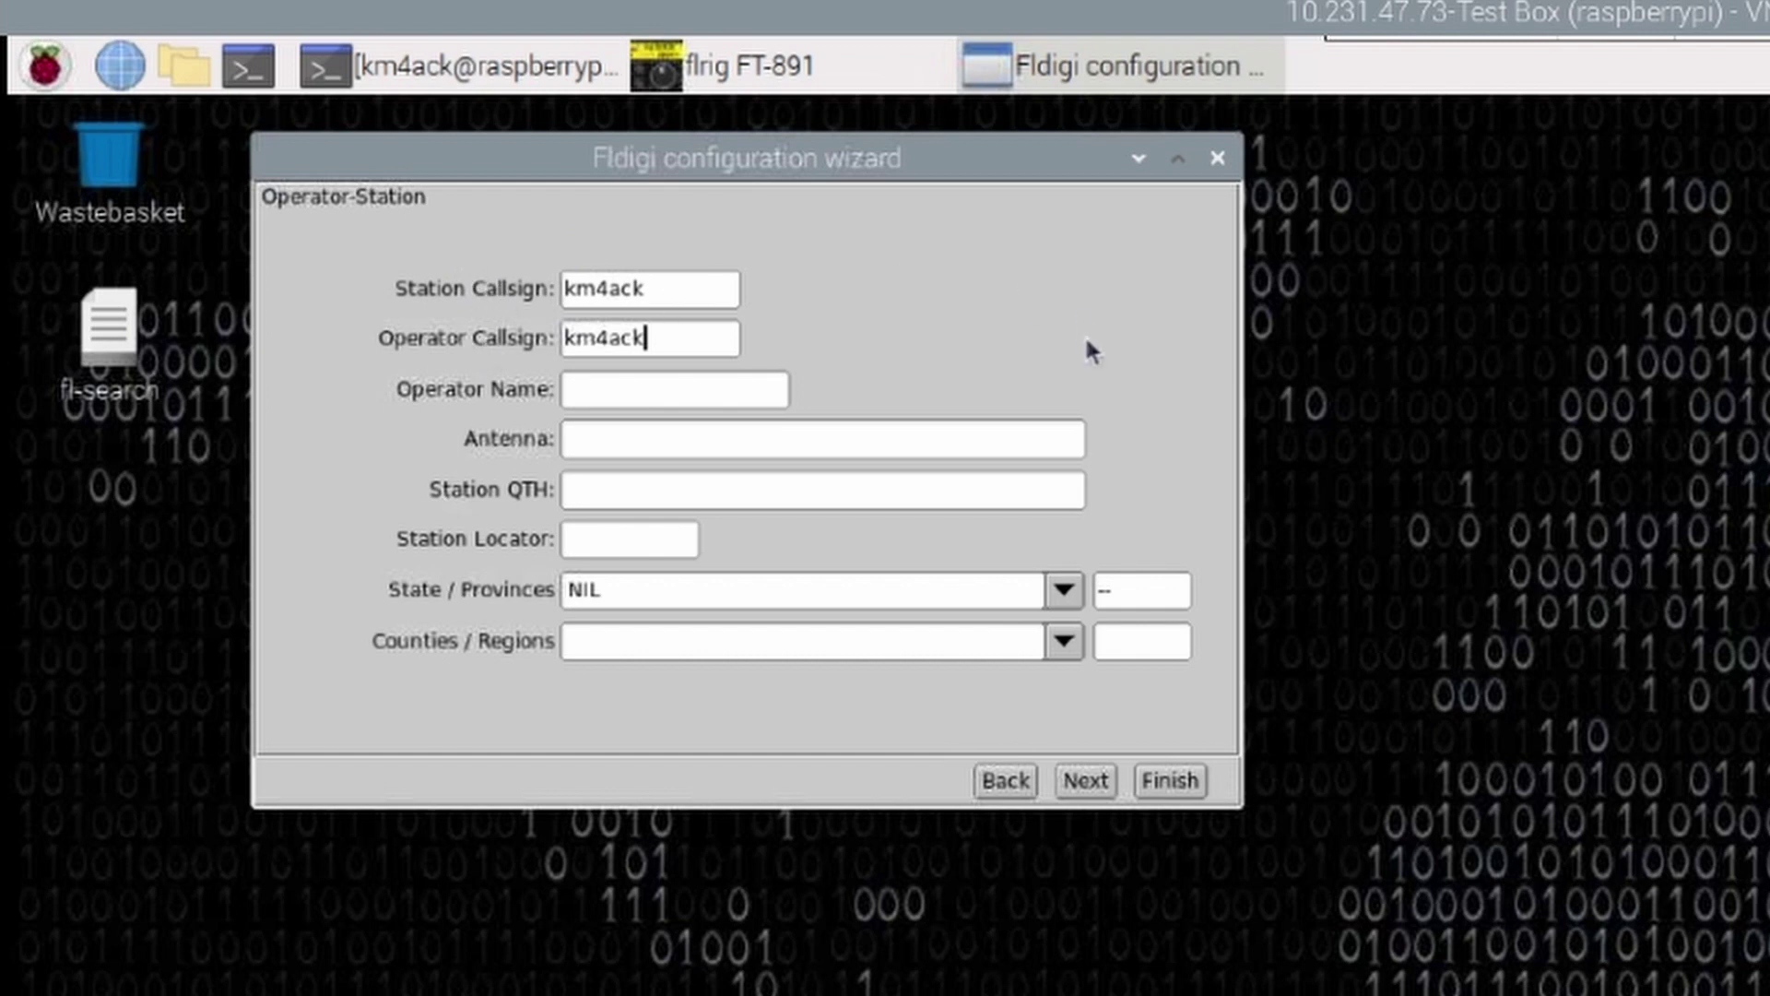
{"action": "left_click", "coordinate": [1101, 782]}
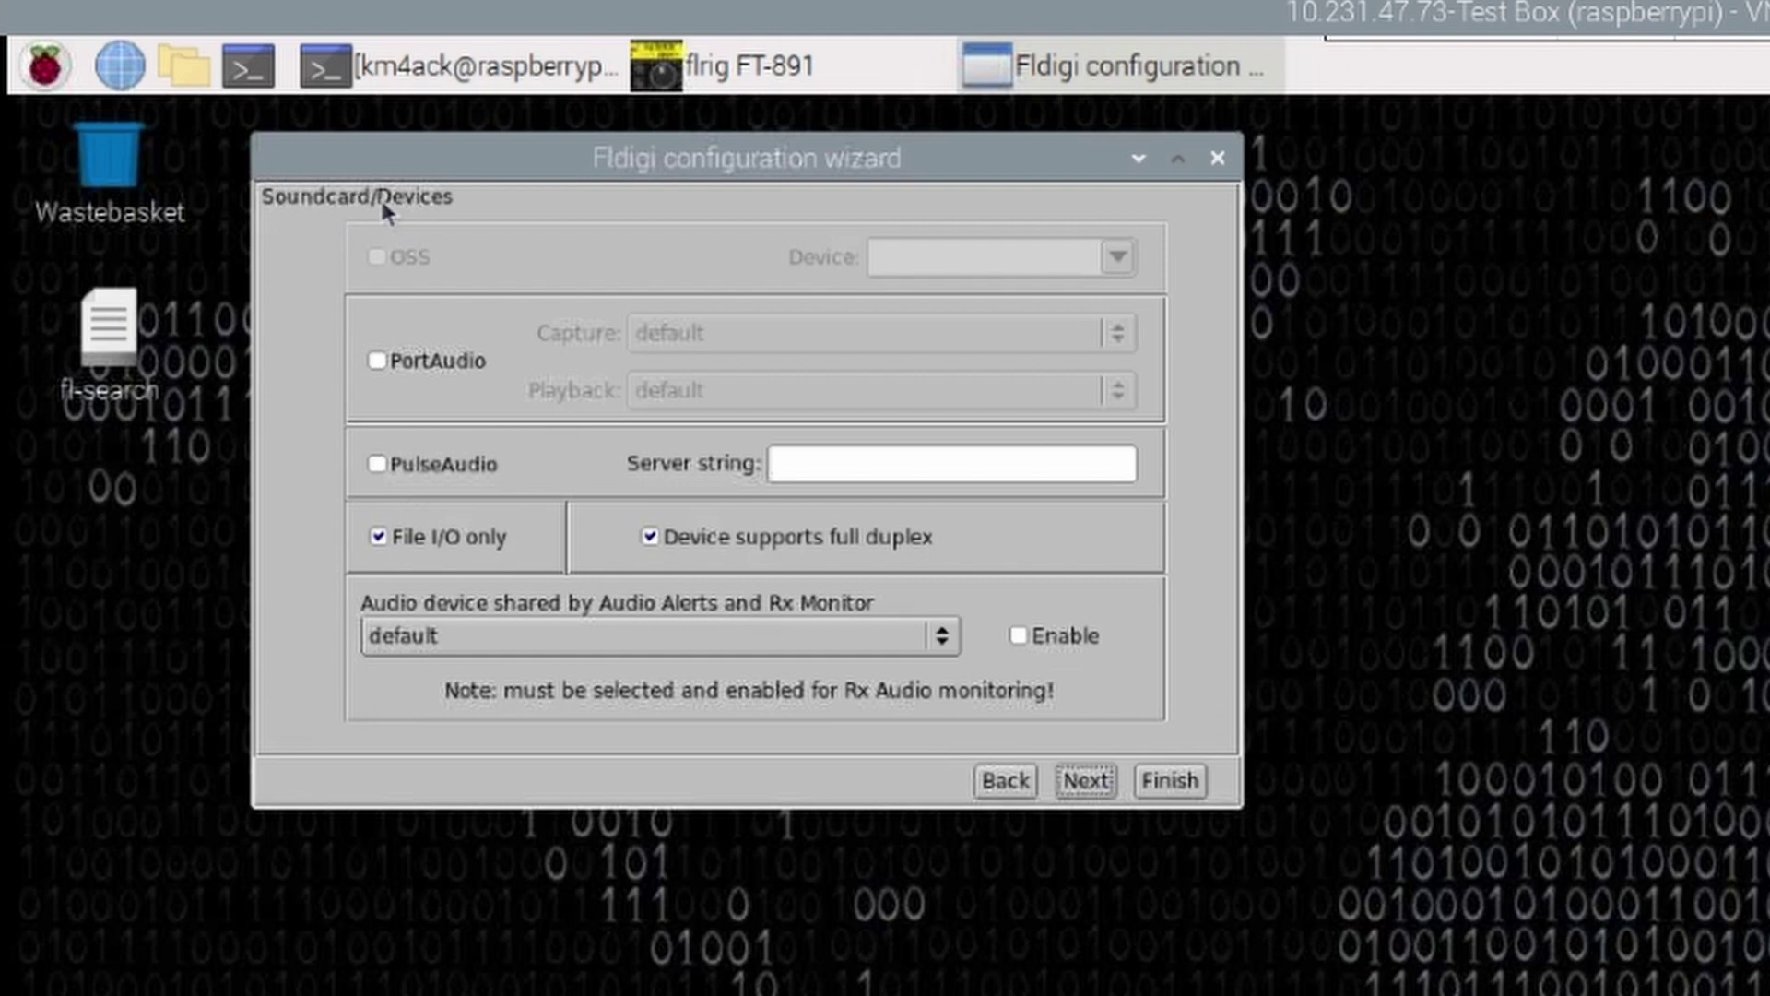
{"action": "left_click", "coordinate": [377, 360]}
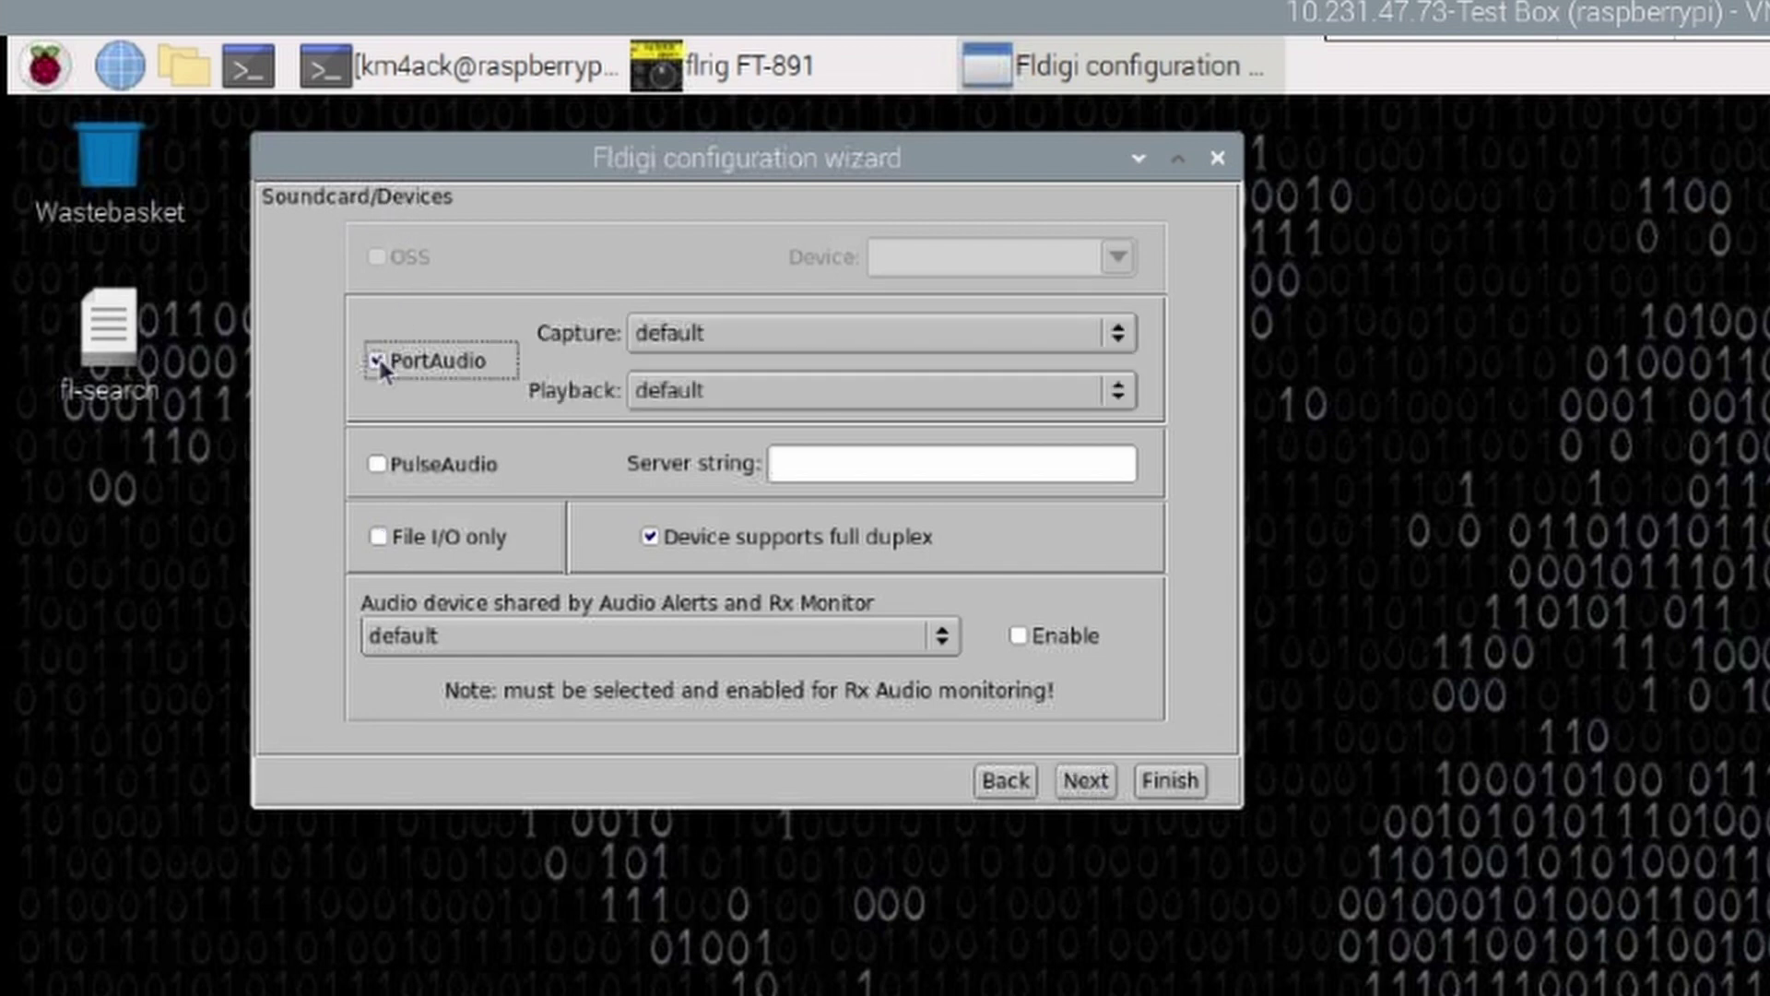
{"action": "left_click", "coordinate": [679, 334]}
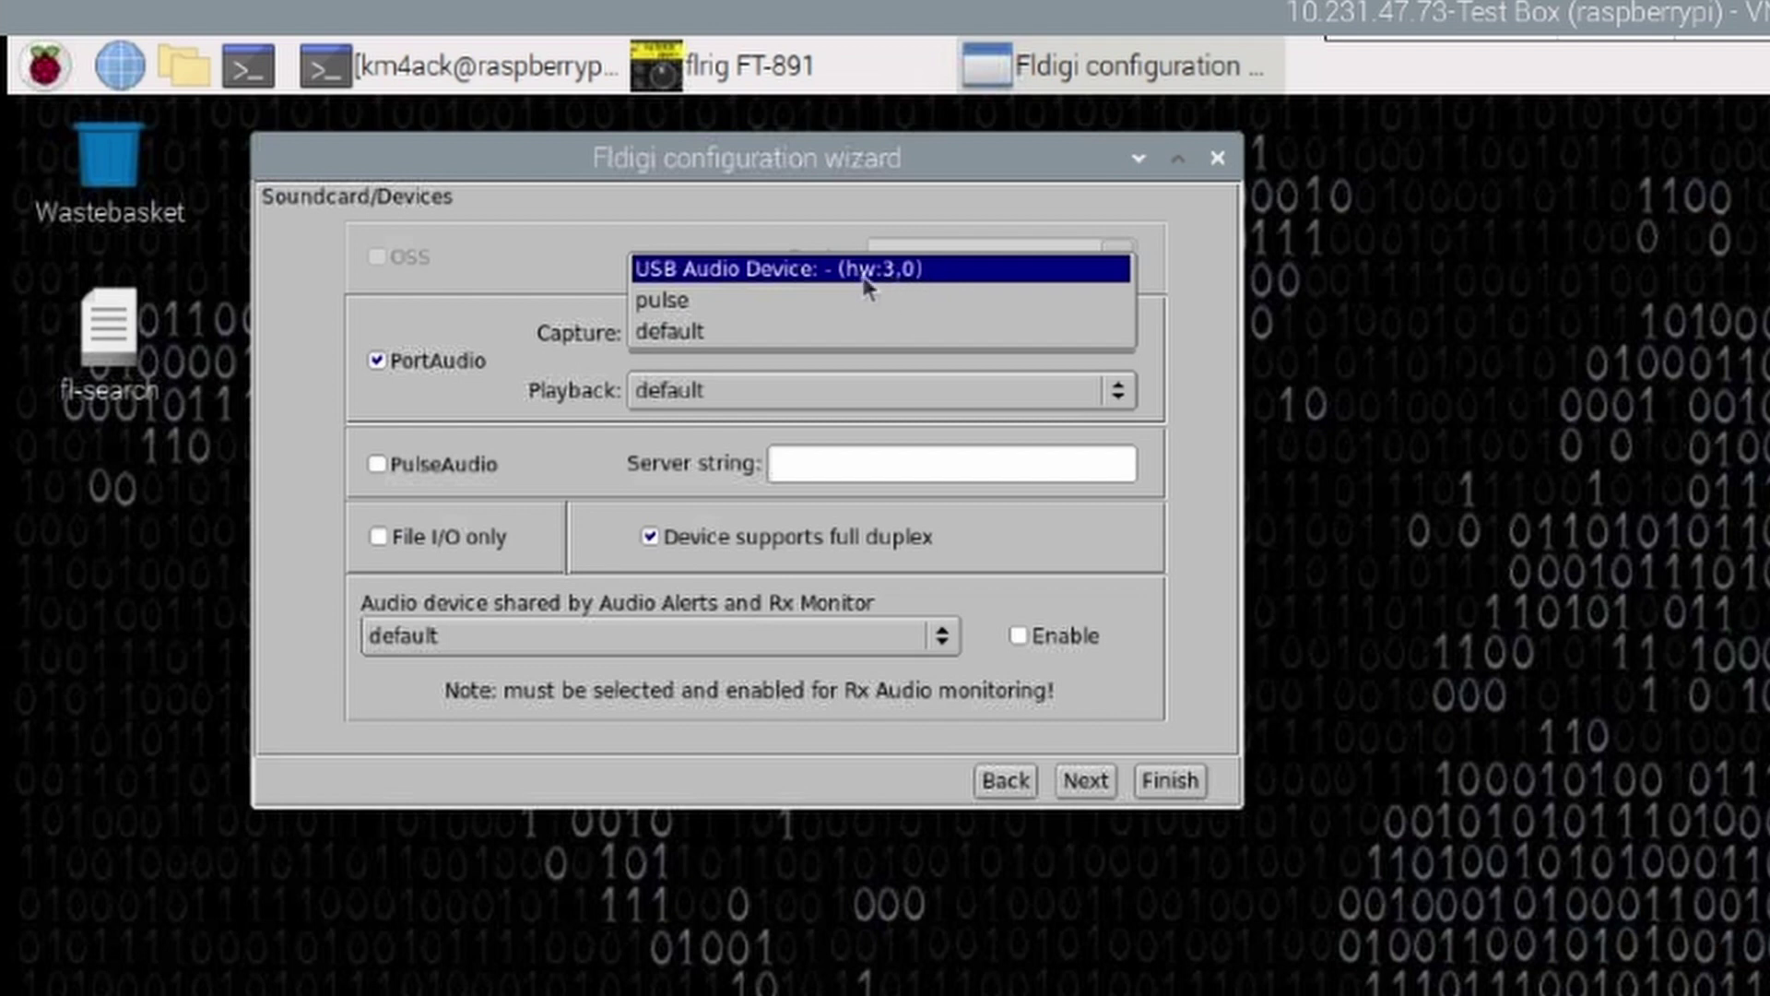
{"action": "left_click", "coordinate": [442, 58]}
- In the terminal, read the USB audio device as card 3, device 0 from arecord -l
{"action": "left_click", "coordinate": [442, 58]}
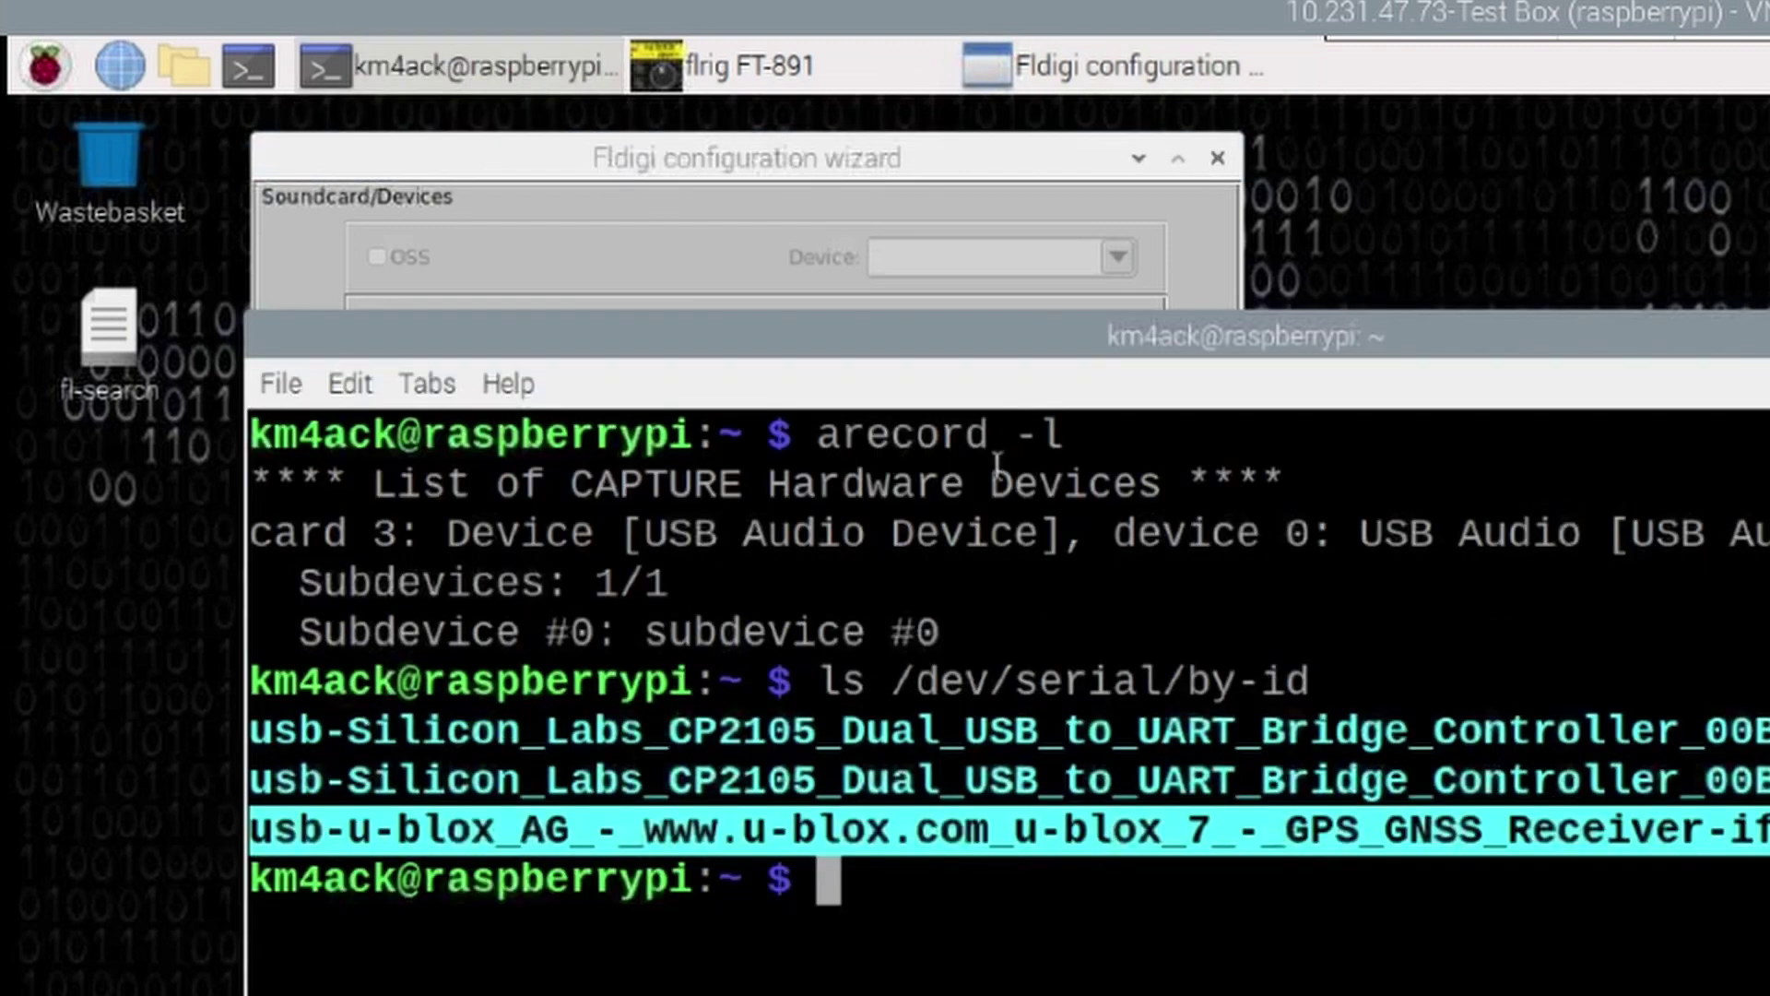
{"action": "left_click_drag", "start_coordinate": [815, 433], "coordinate": [1072, 436]}
{"action": "double_click", "coordinate": [384, 534]}
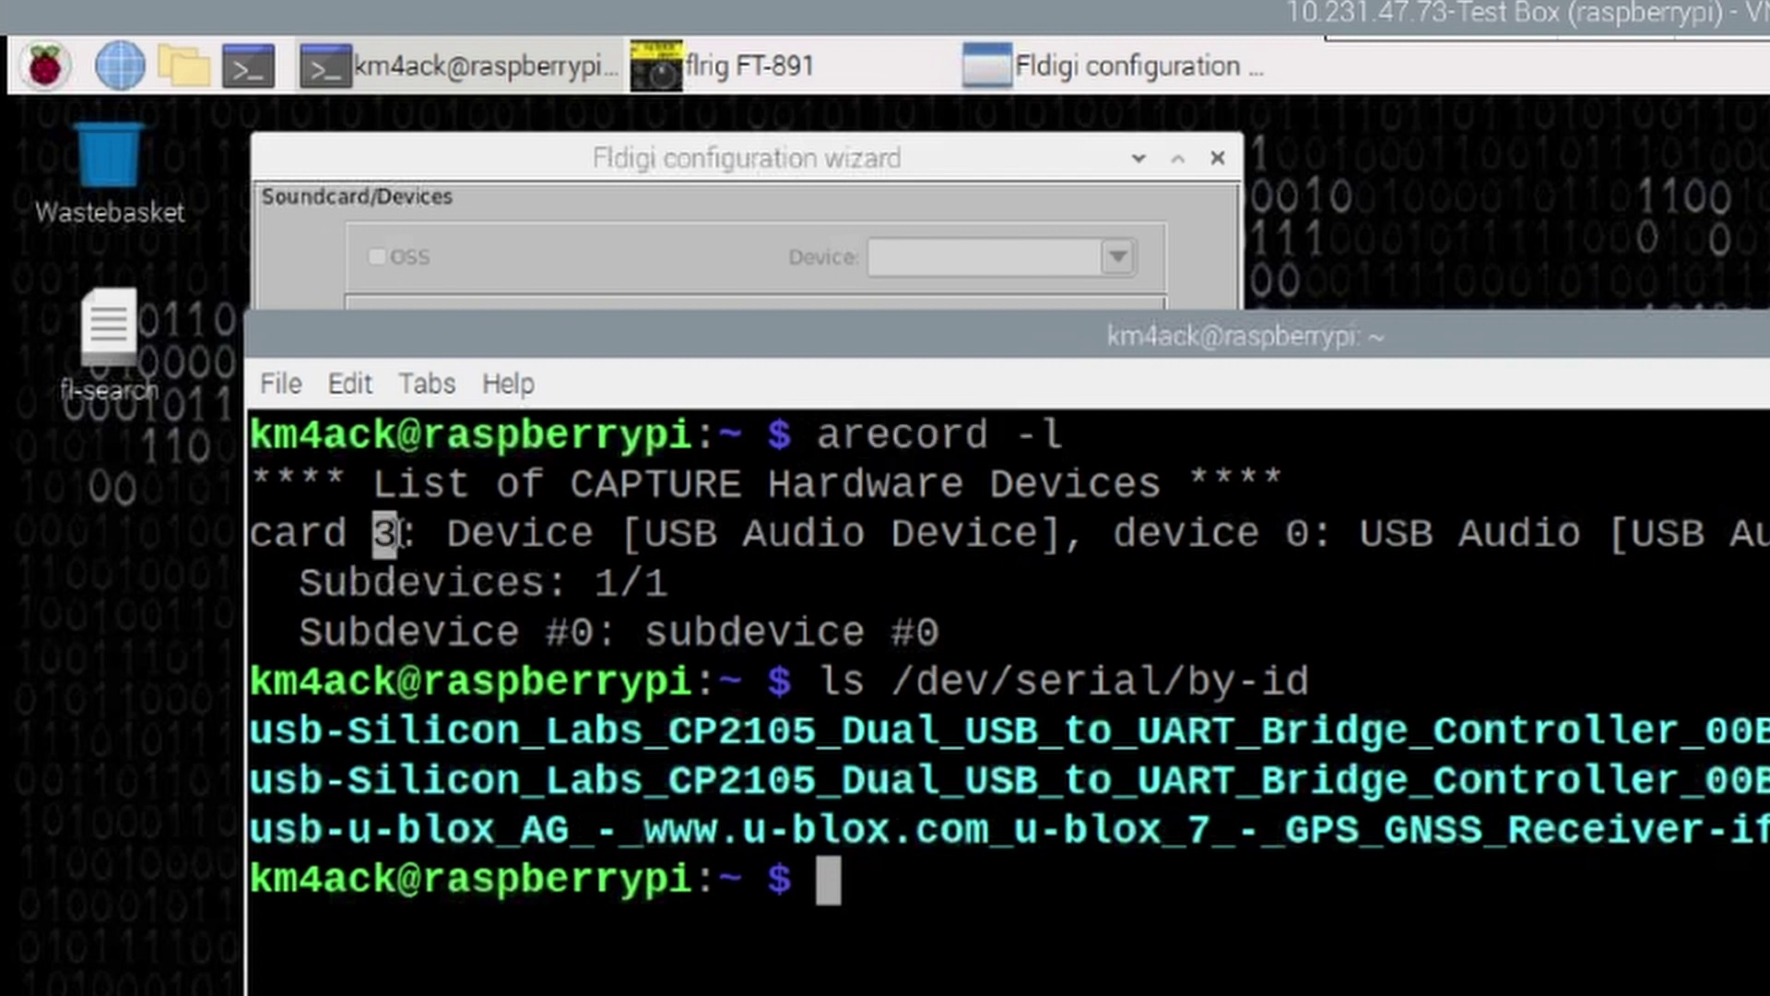
{"action": "double_click", "coordinate": [1294, 533]}
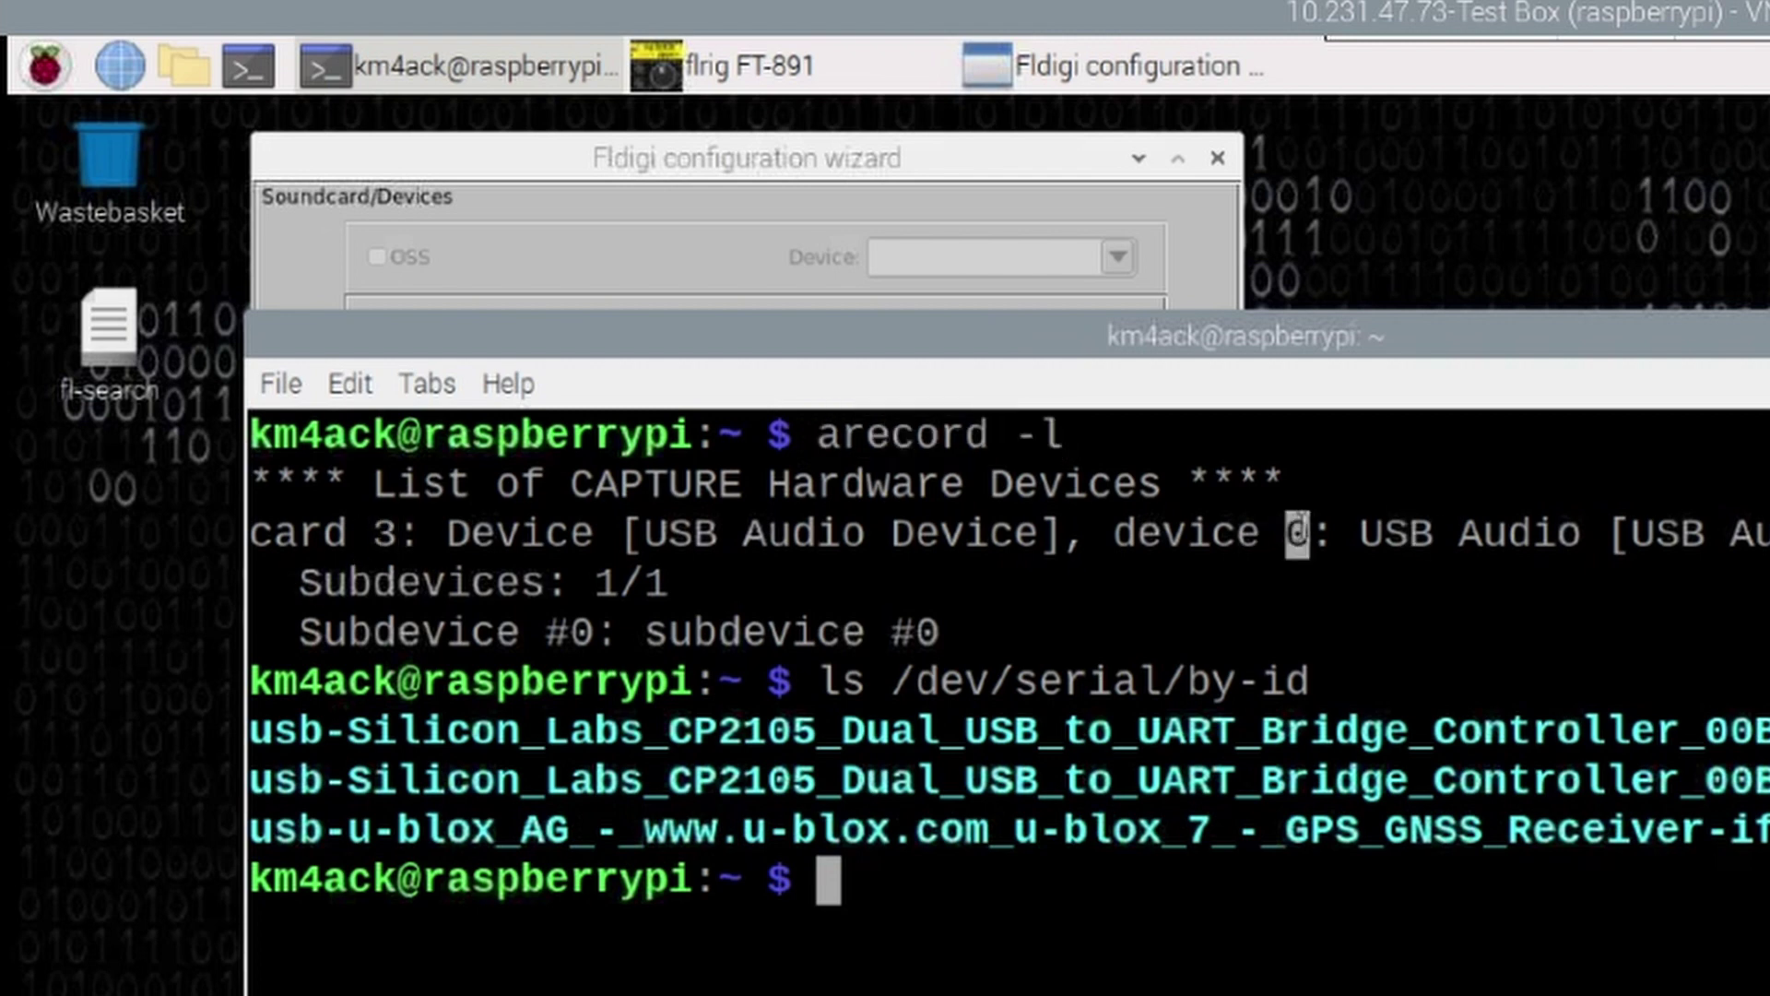
- Choose USB Audio Device (hw:3,0) as both Fldigi's PortAudio capture and playback device
{"action": "left_click", "coordinate": [533, 66]}
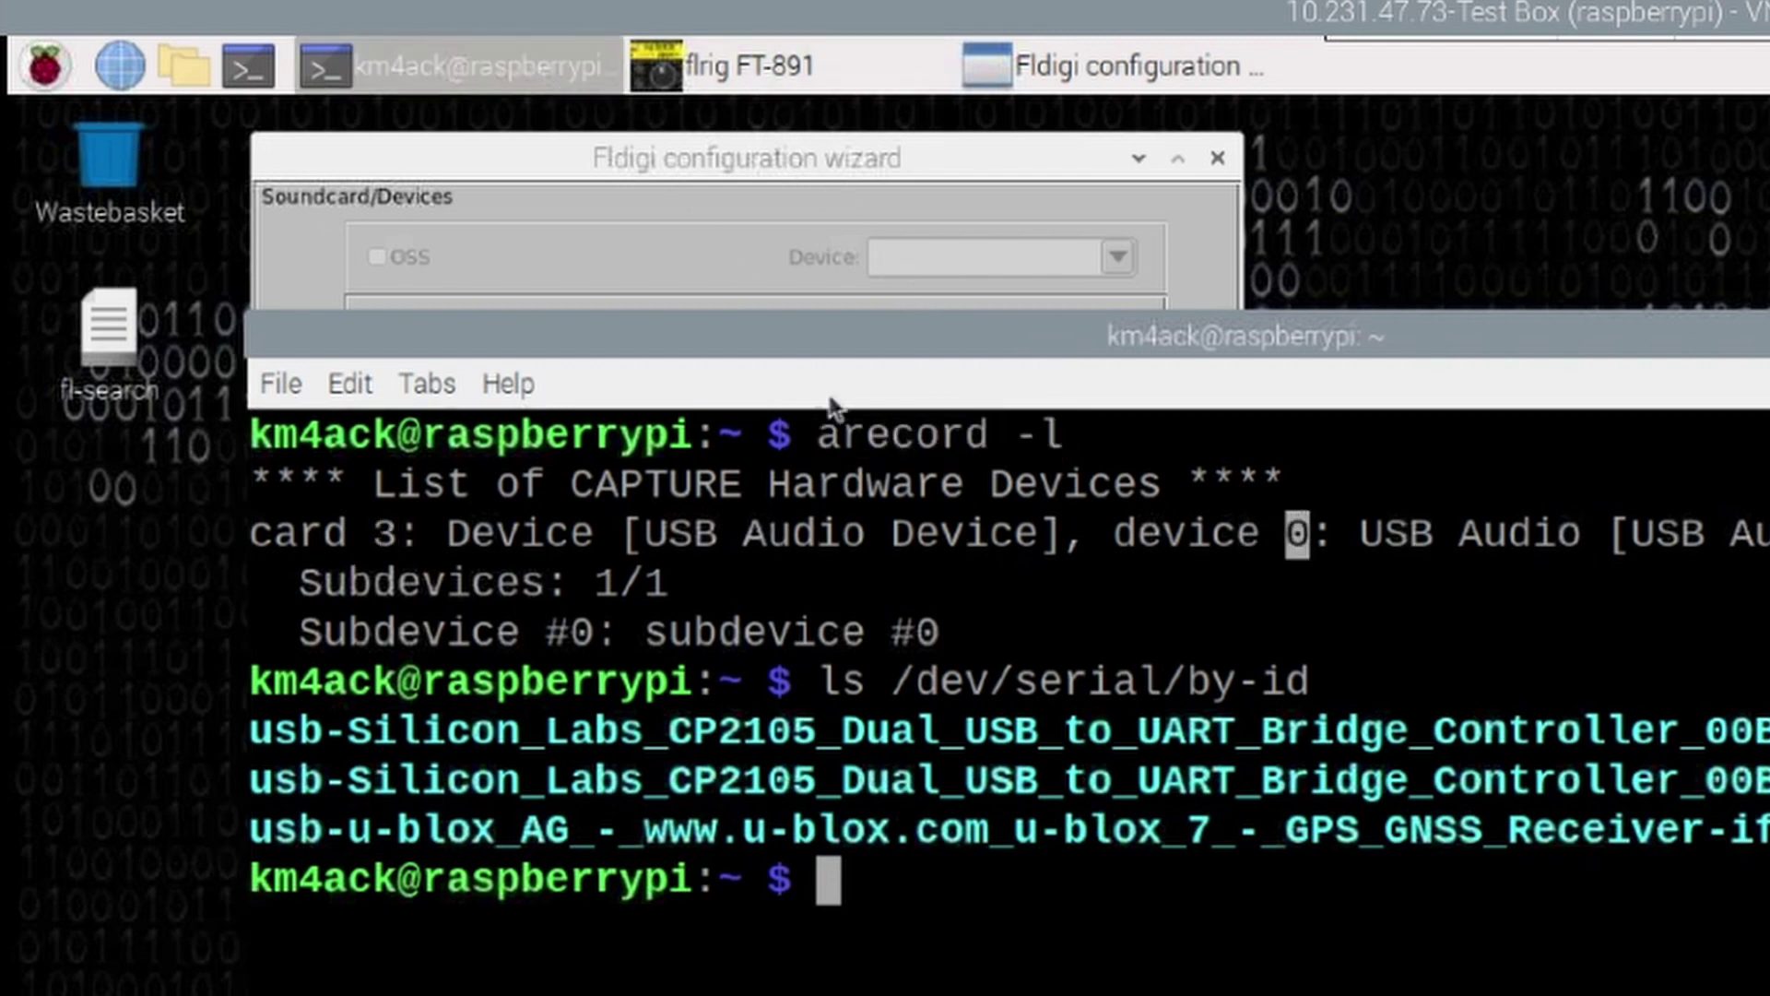
{"action": "left_click", "coordinate": [834, 322]}
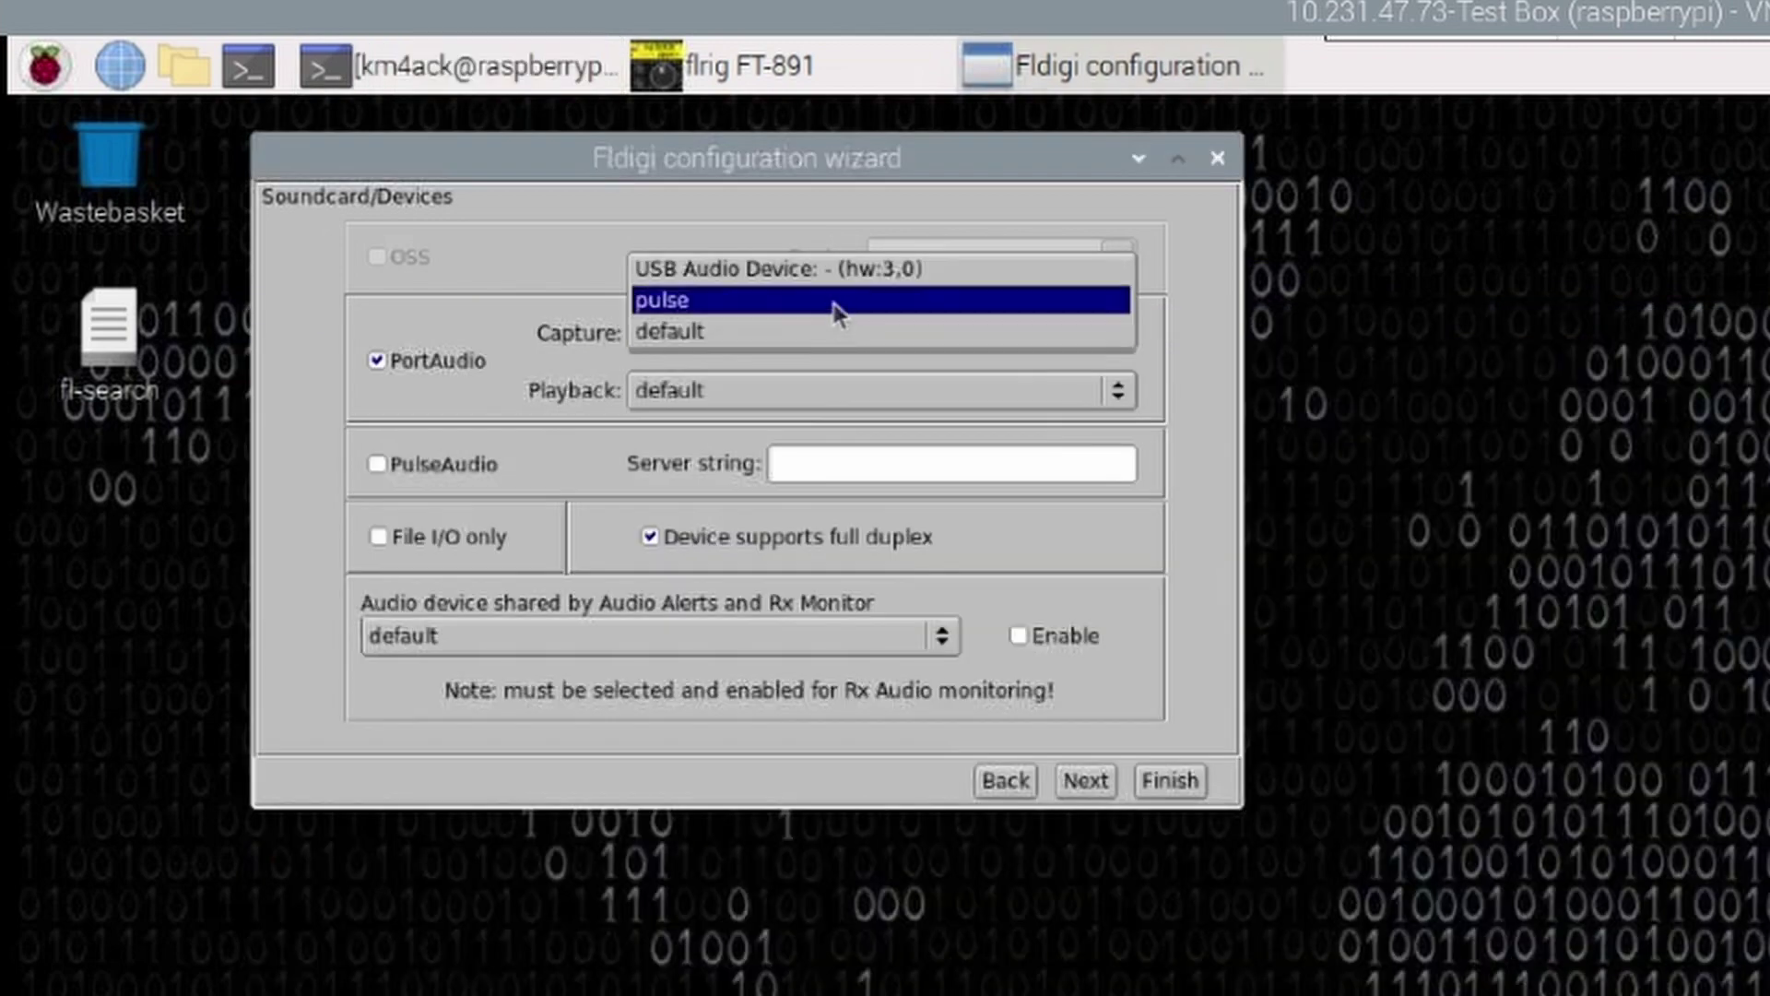
{"action": "left_click", "coordinate": [787, 270]}
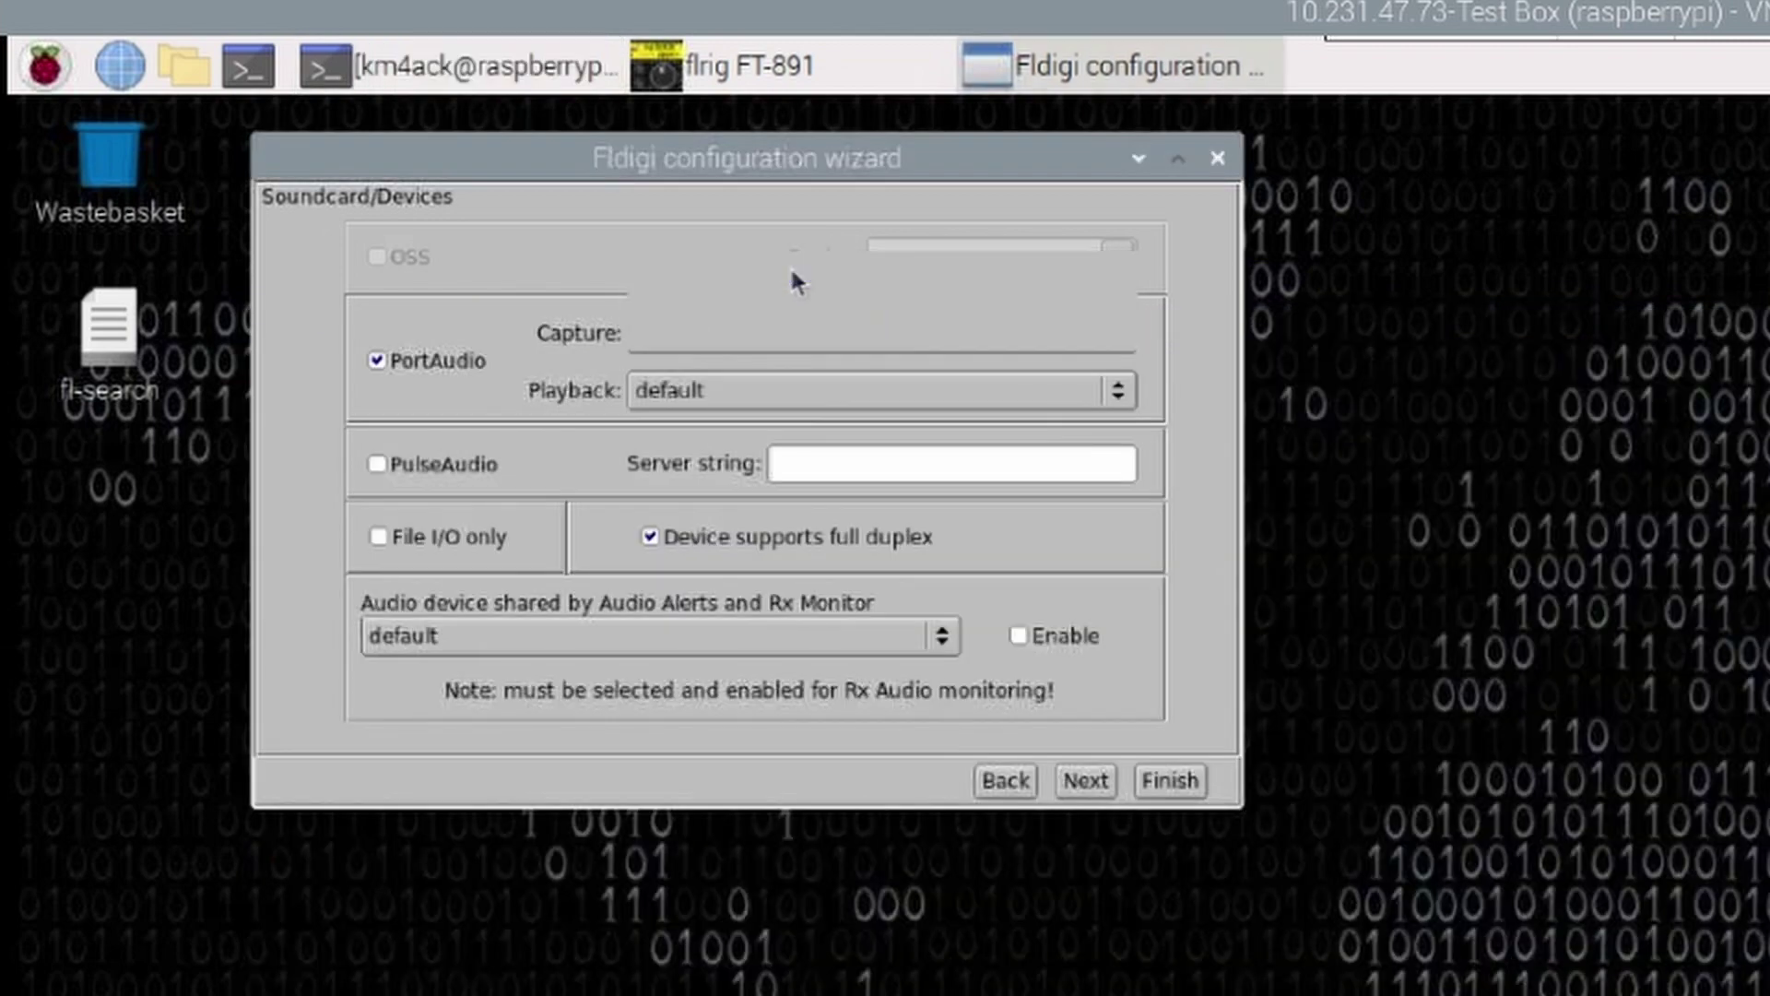
{"action": "left_click", "coordinate": [772, 399]}
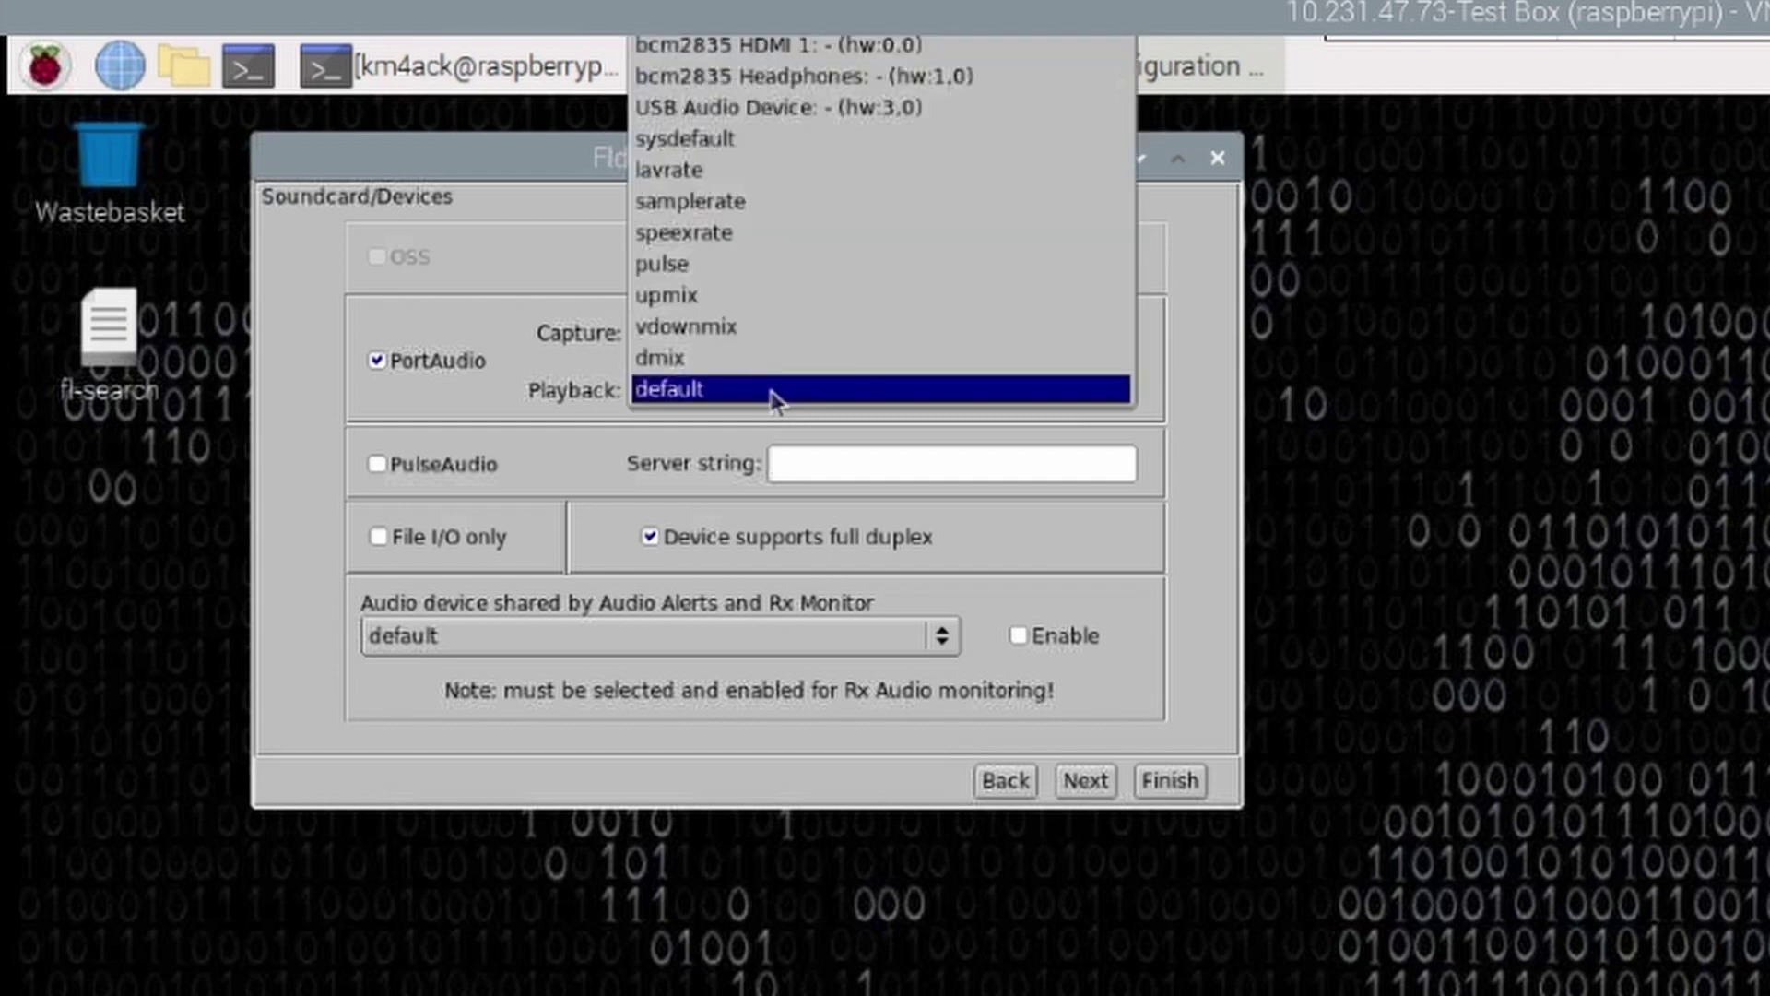
{"action": "left_click", "coordinate": [830, 107]}
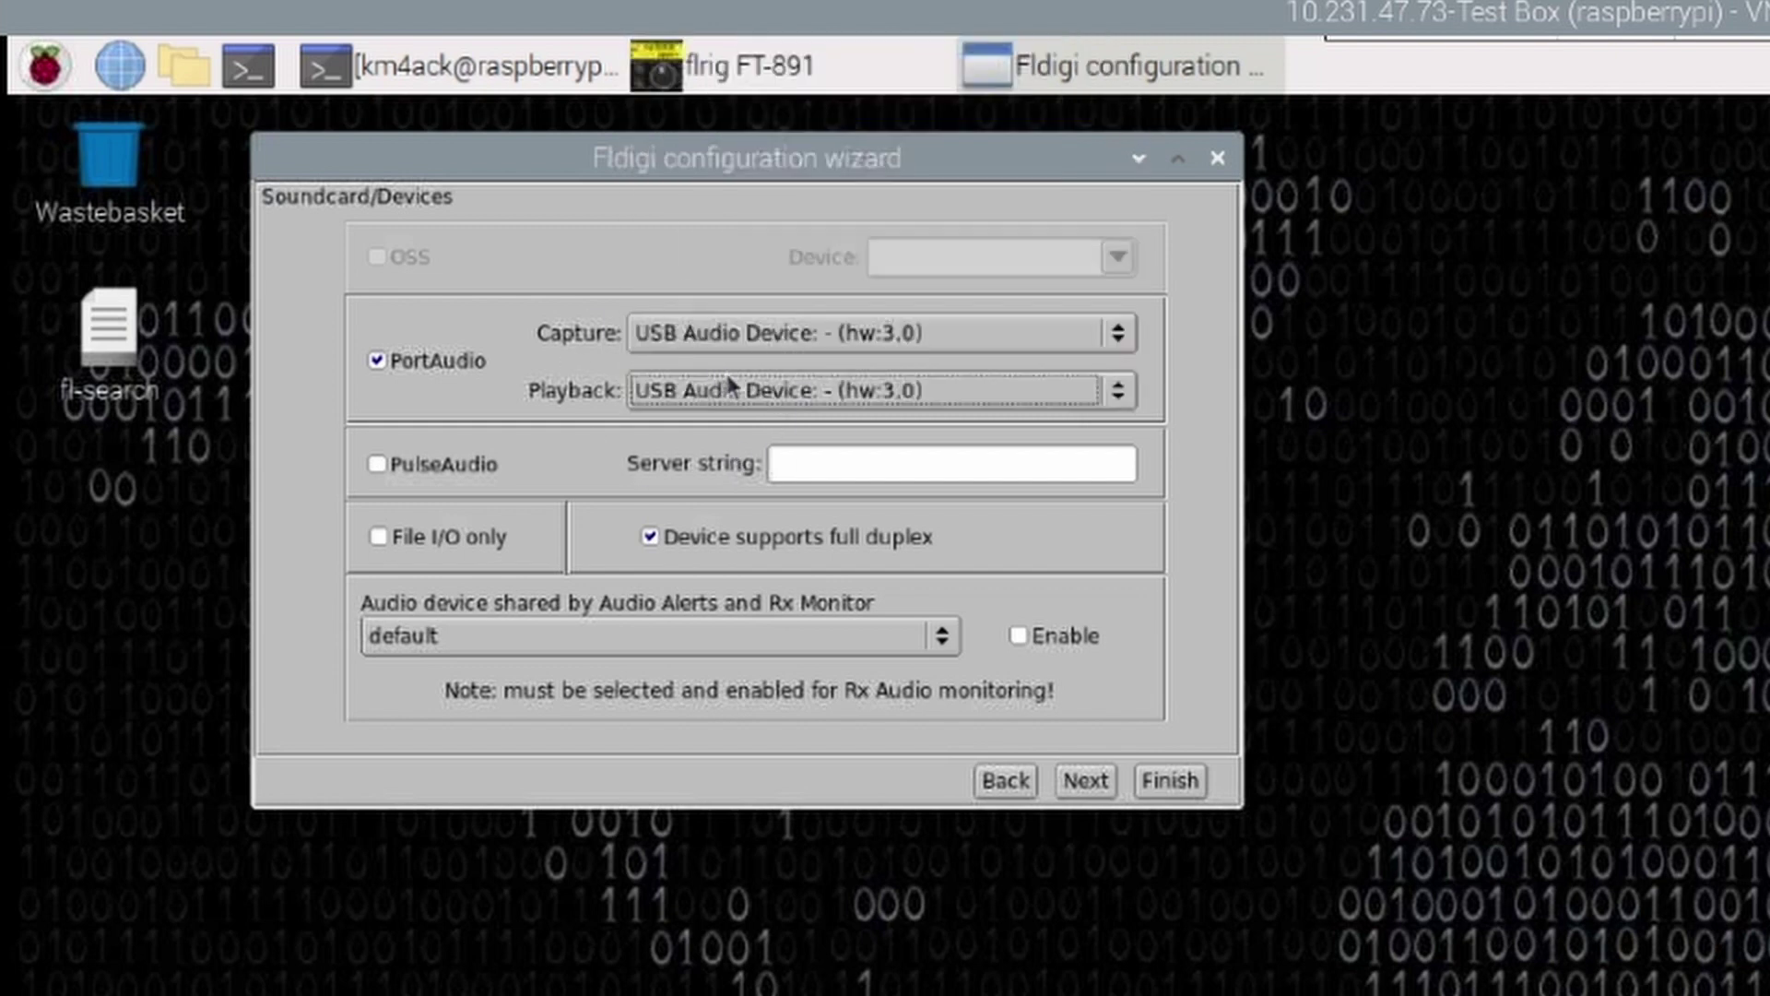
- Enable flrig transceiver control, skip past the rigcat and Hamlib pages, and finish the wizard
{"action": "left_click", "coordinate": [1086, 782]}
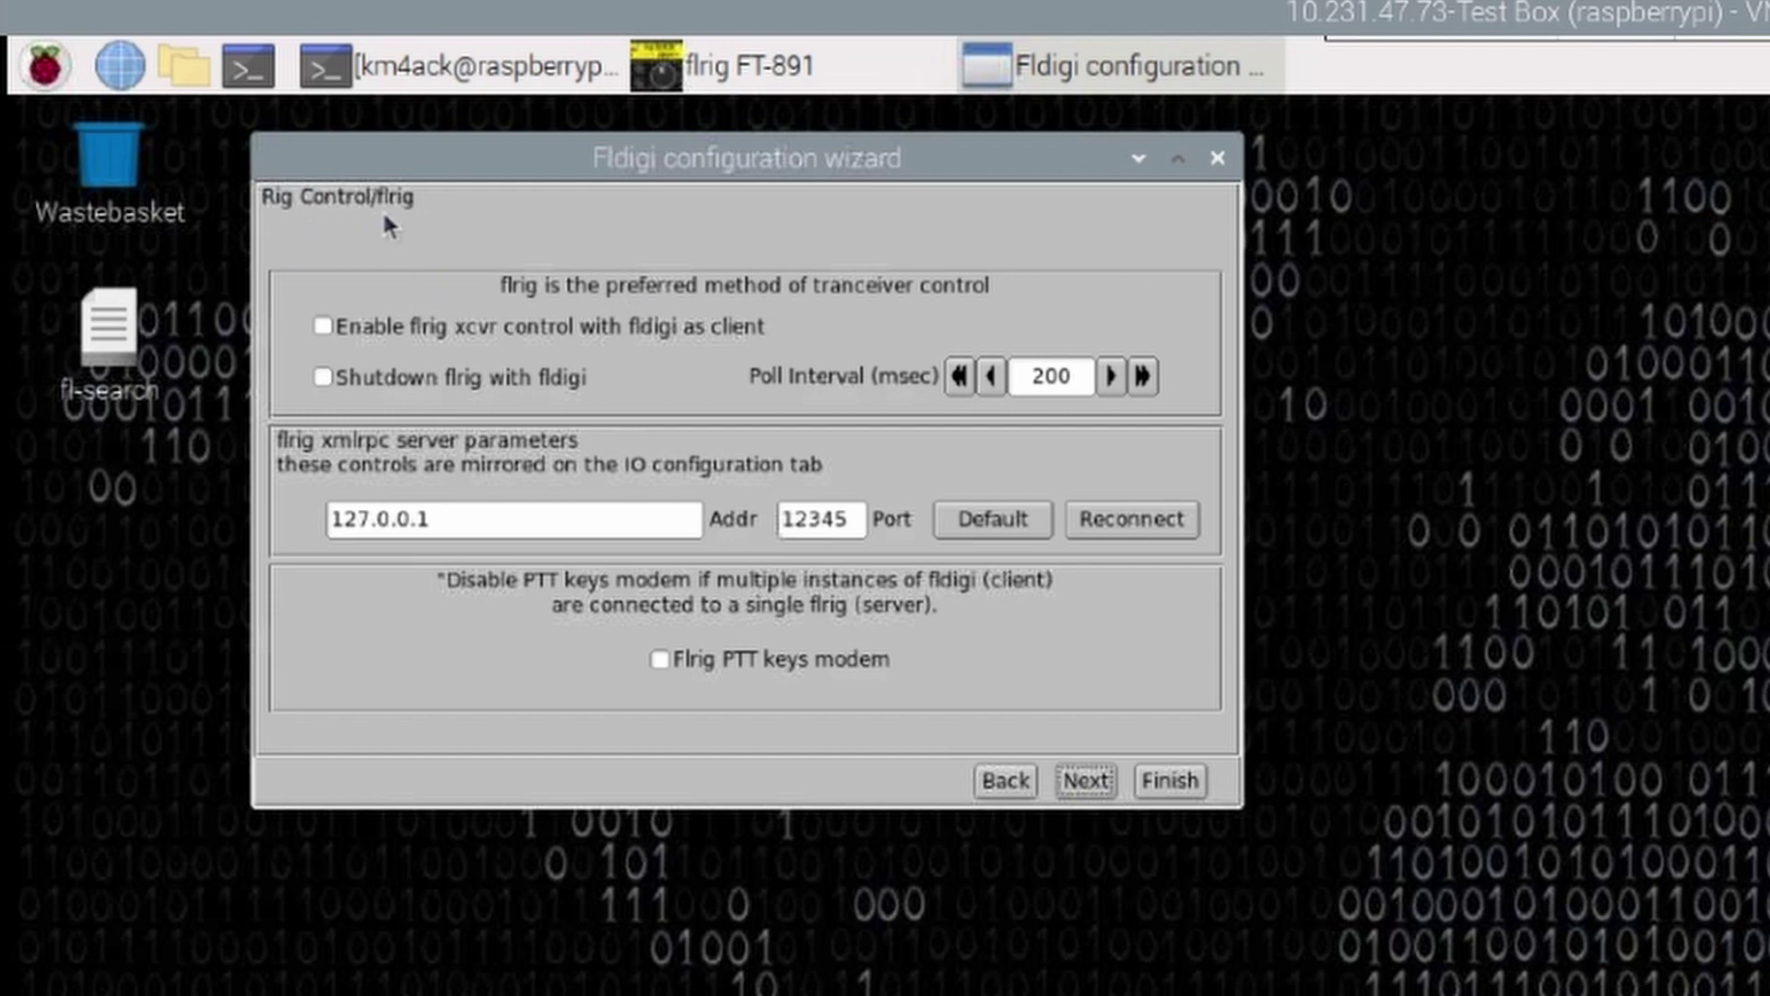
{"action": "left_click", "coordinate": [322, 327]}
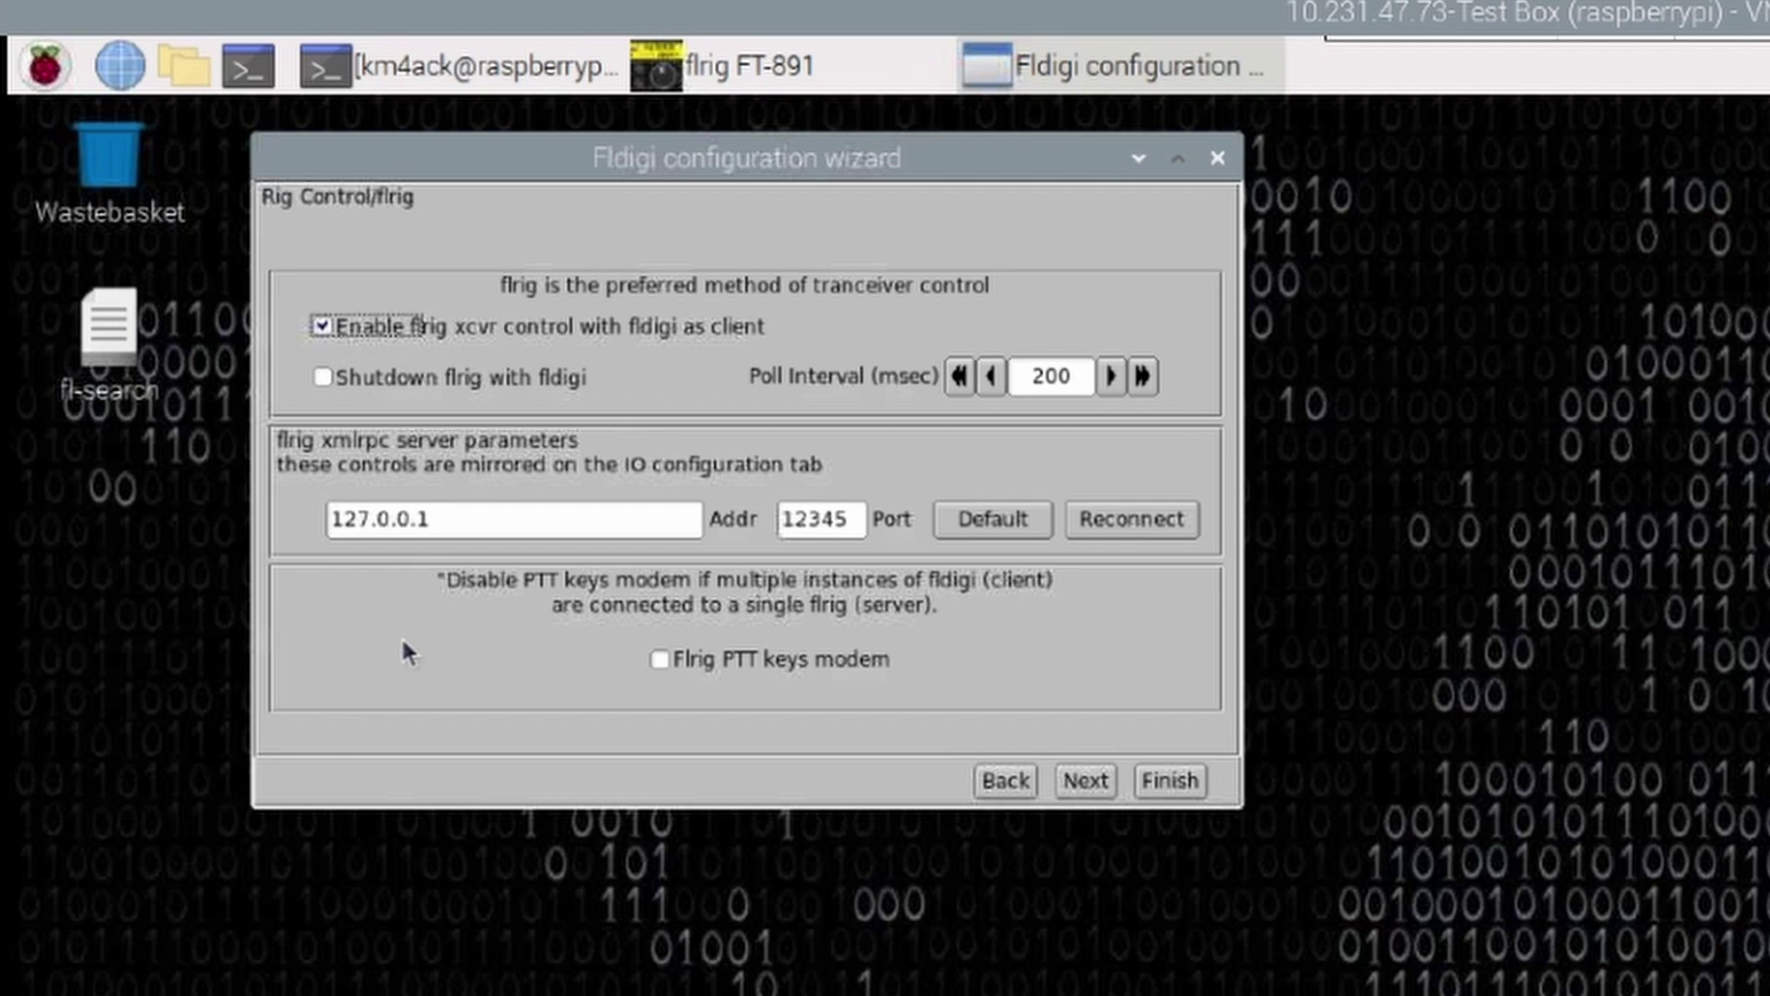
{"action": "left_click", "coordinate": [1088, 782]}
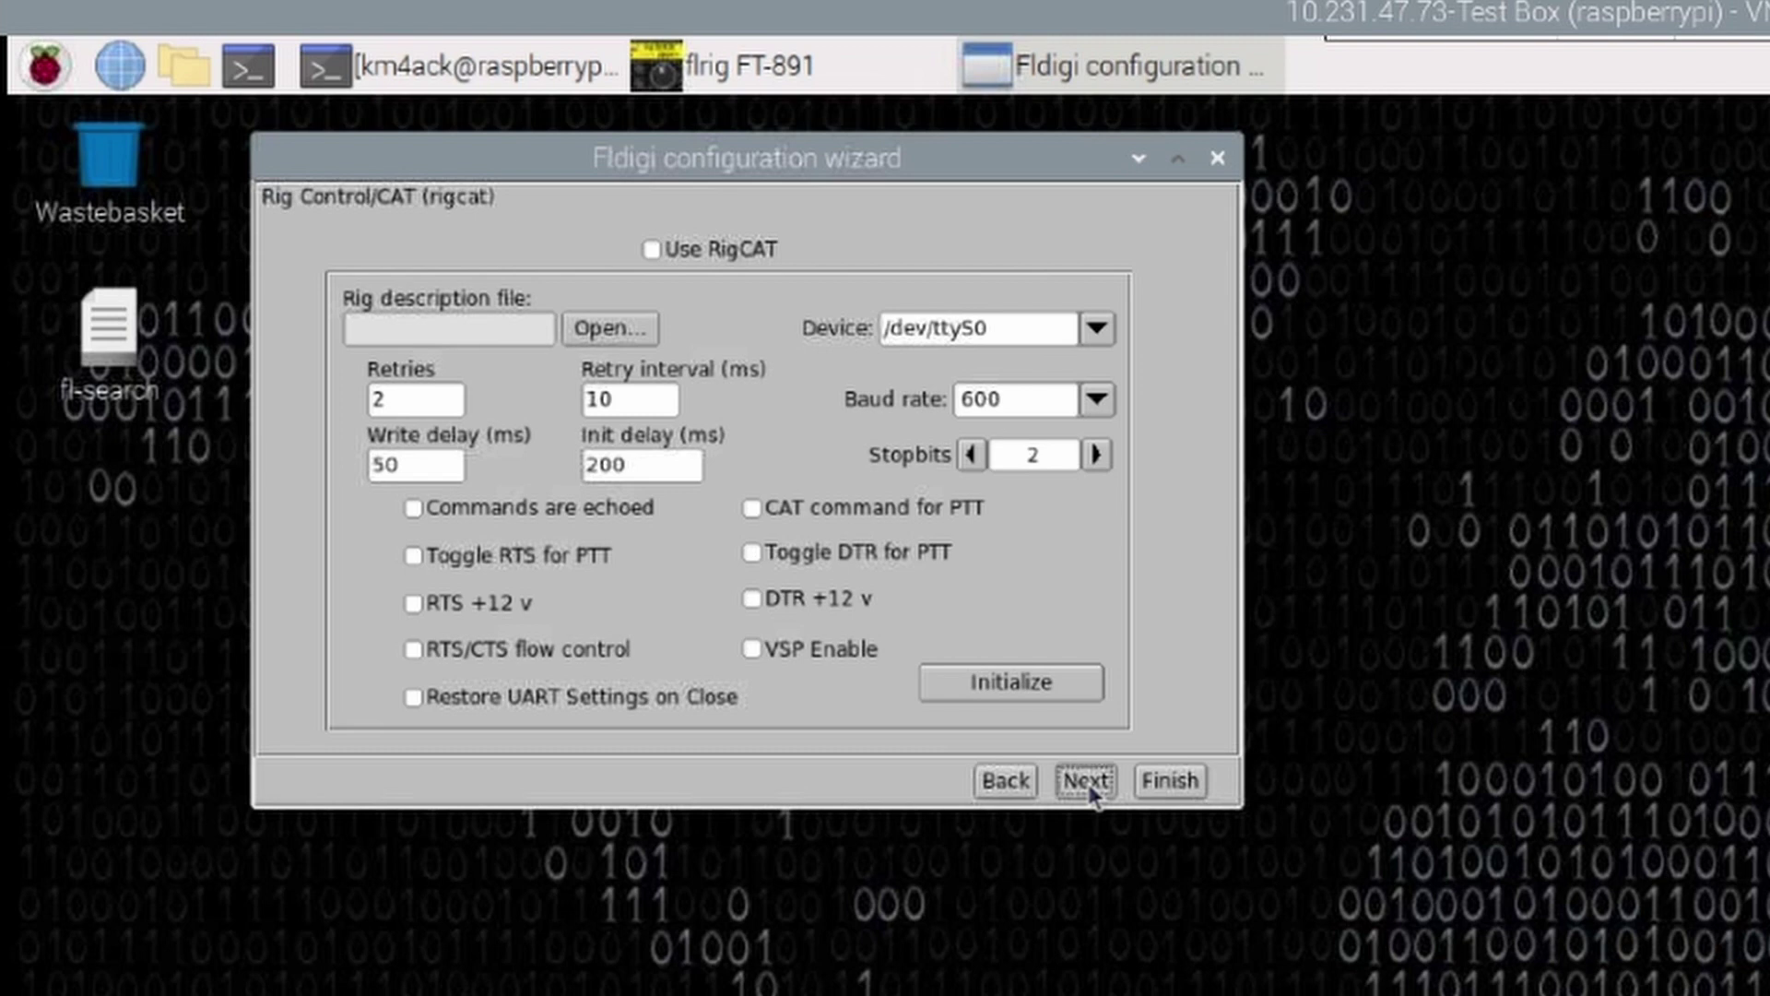
{"action": "left_click", "coordinate": [1089, 785]}
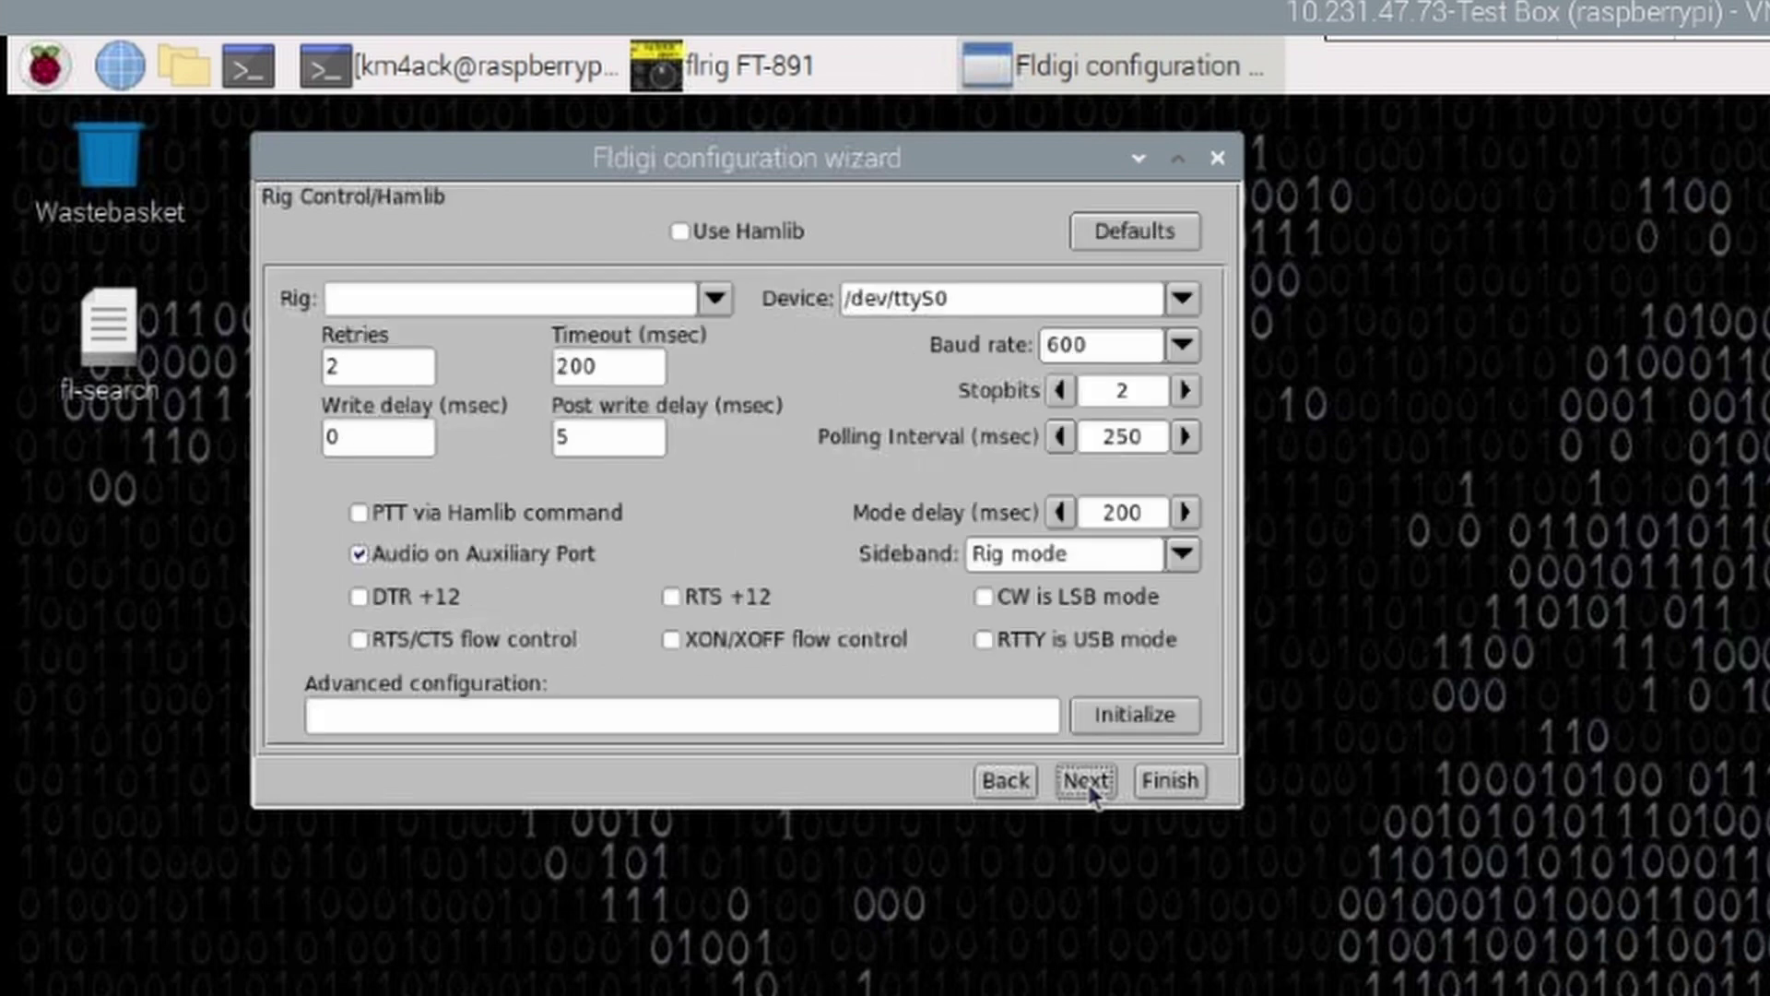
{"action": "left_click", "coordinate": [1089, 784]}
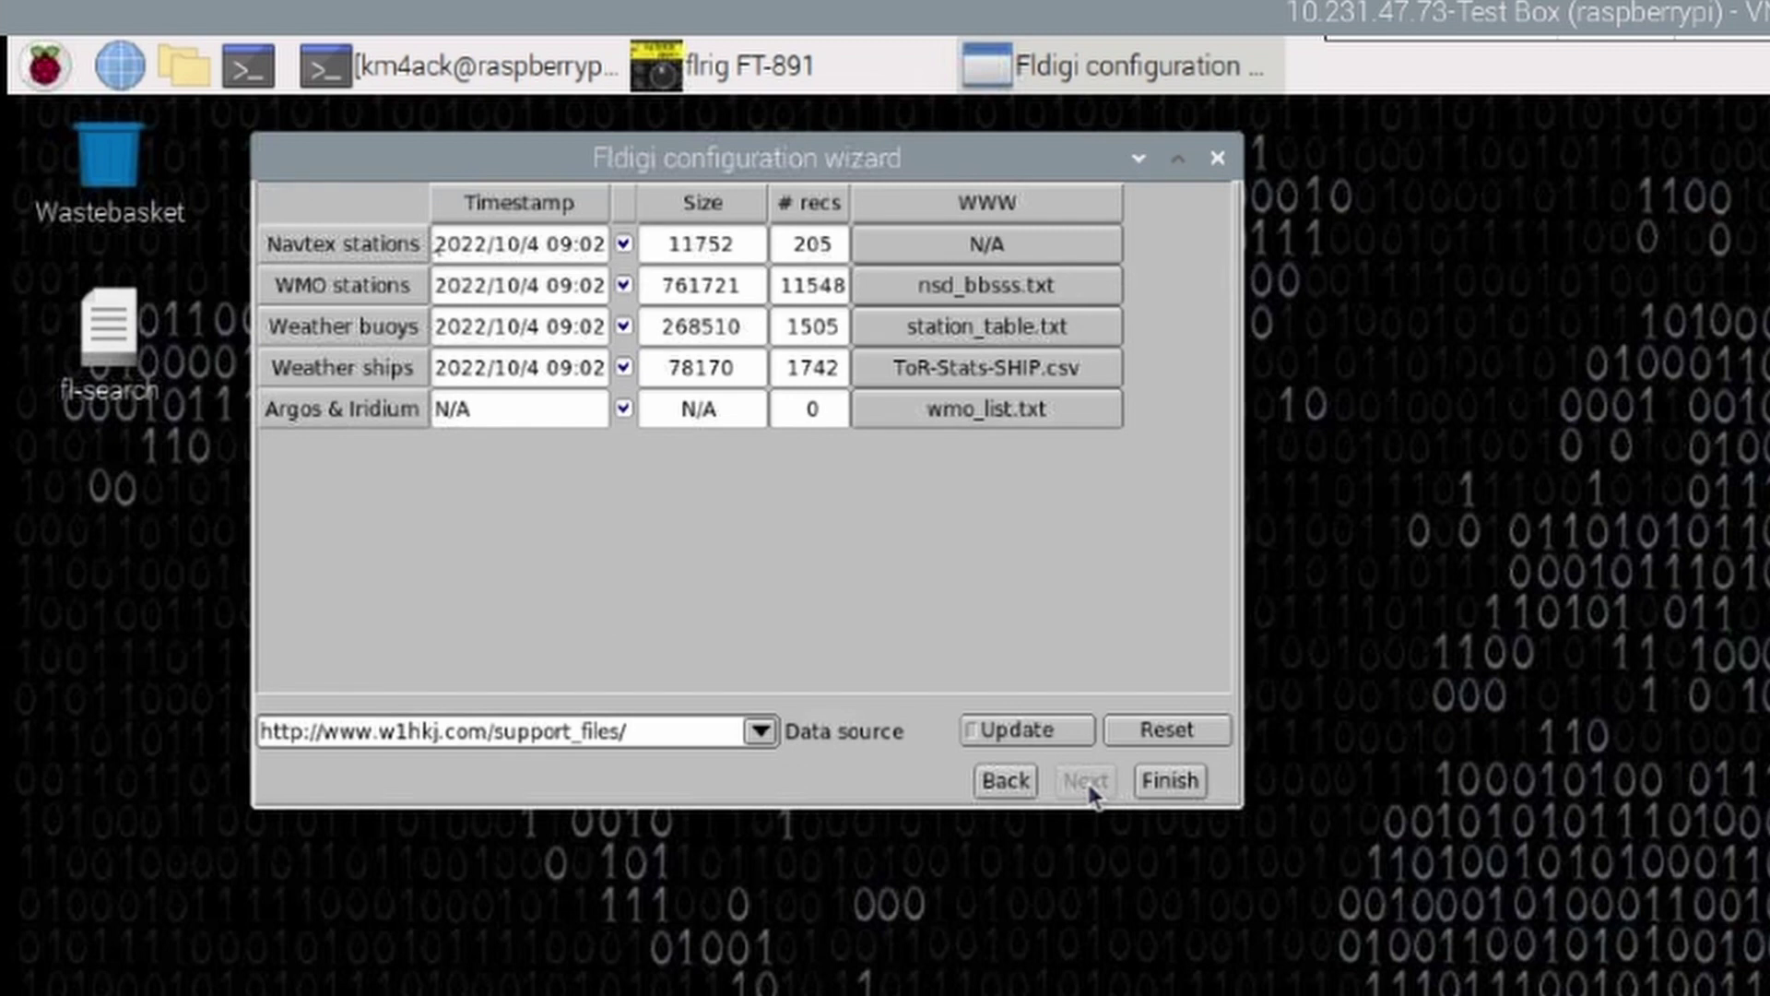
{"action": "left_click", "coordinate": [1170, 784]}
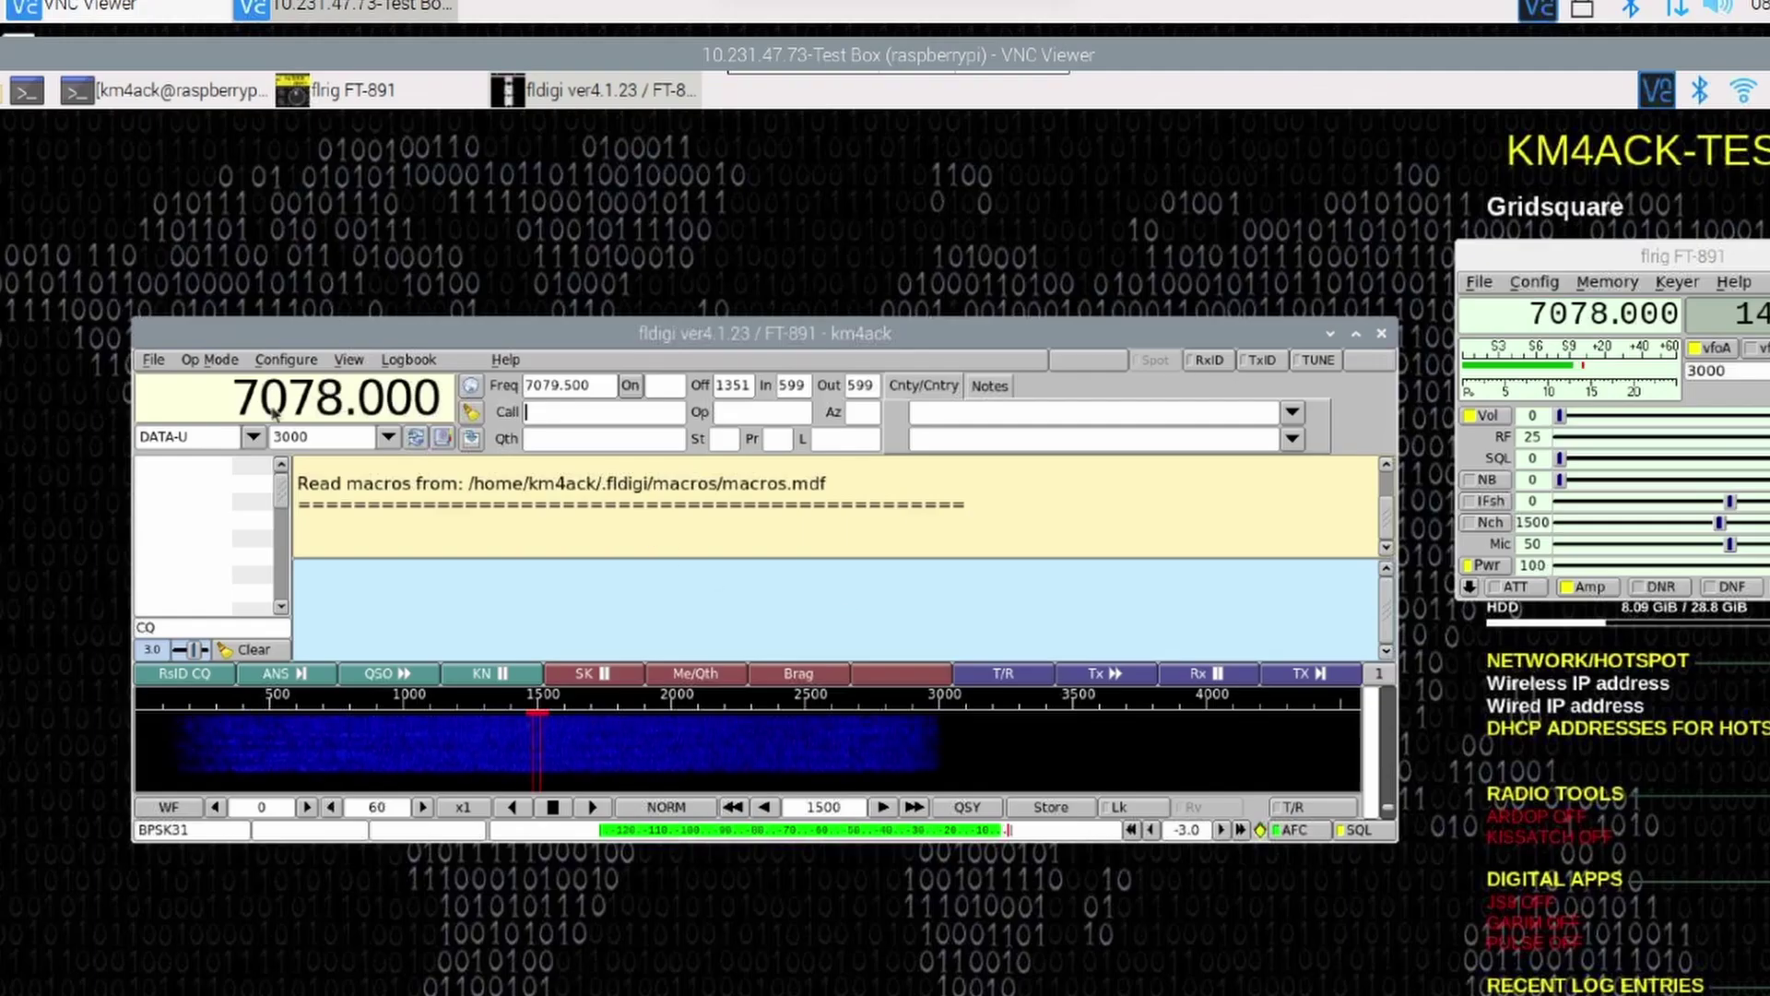
{"action": "left_click", "coordinate": [1615, 330]}
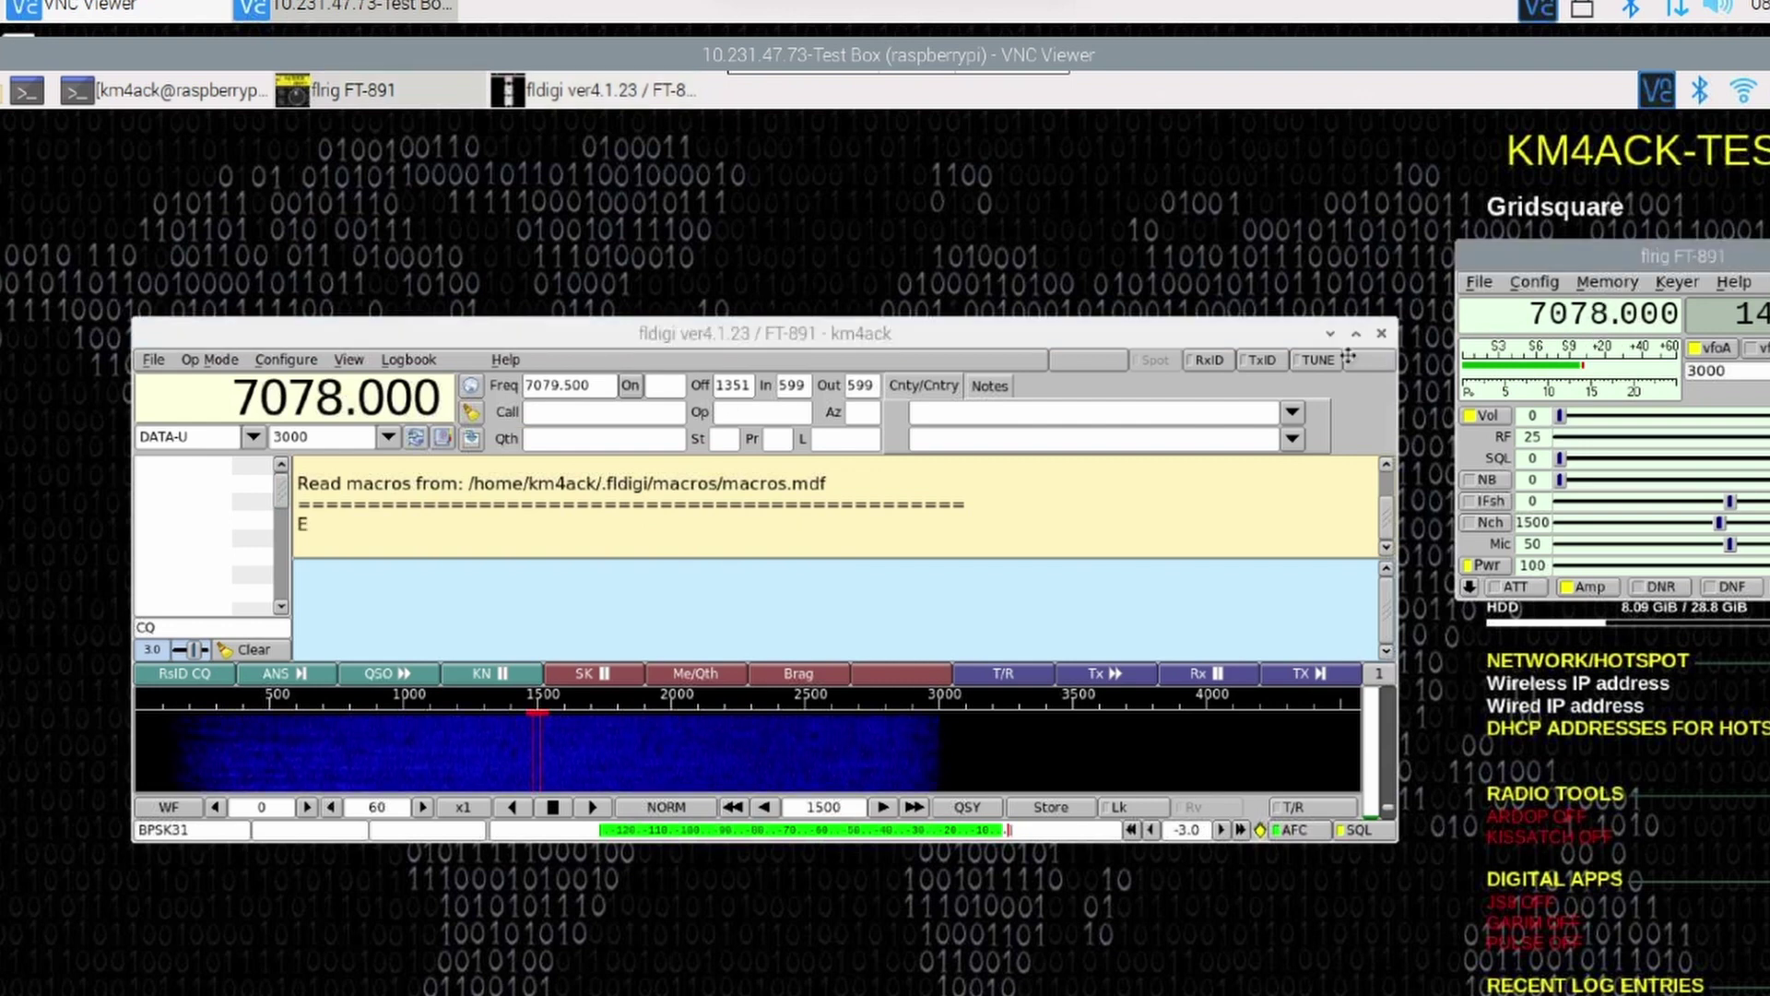
{"action": "left_click", "coordinate": [1235, 337]}
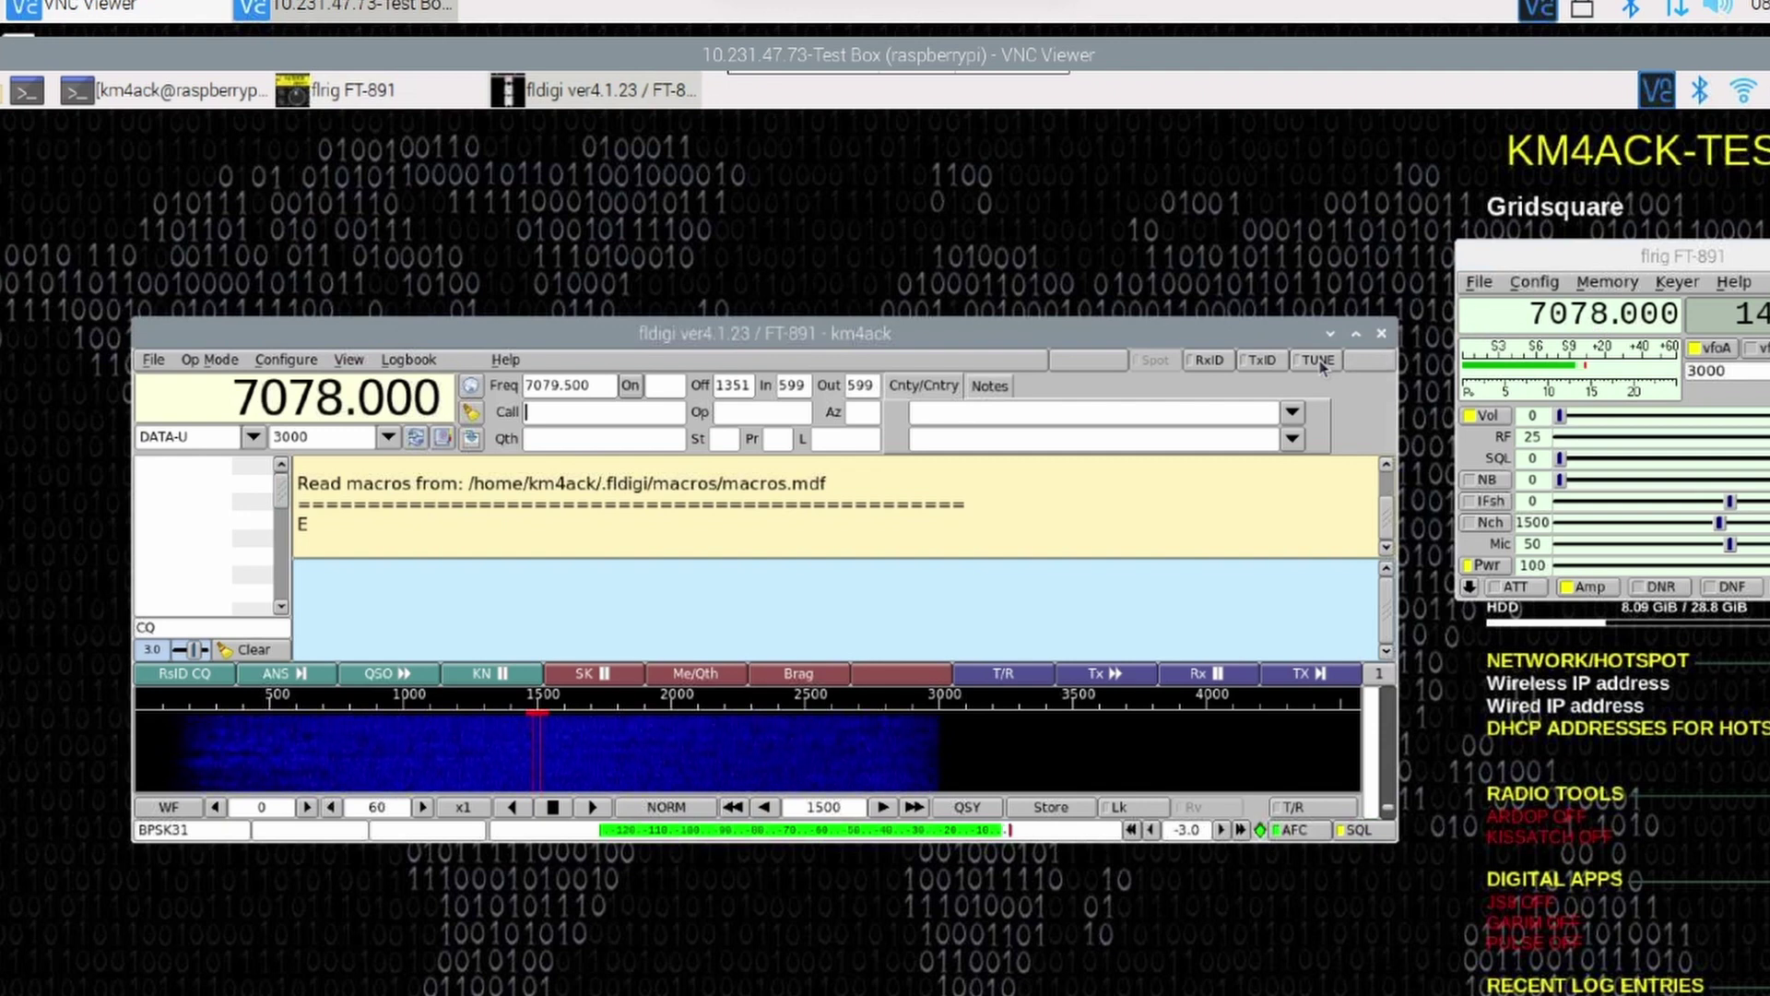
{"action": "left_click", "coordinate": [1318, 361]}
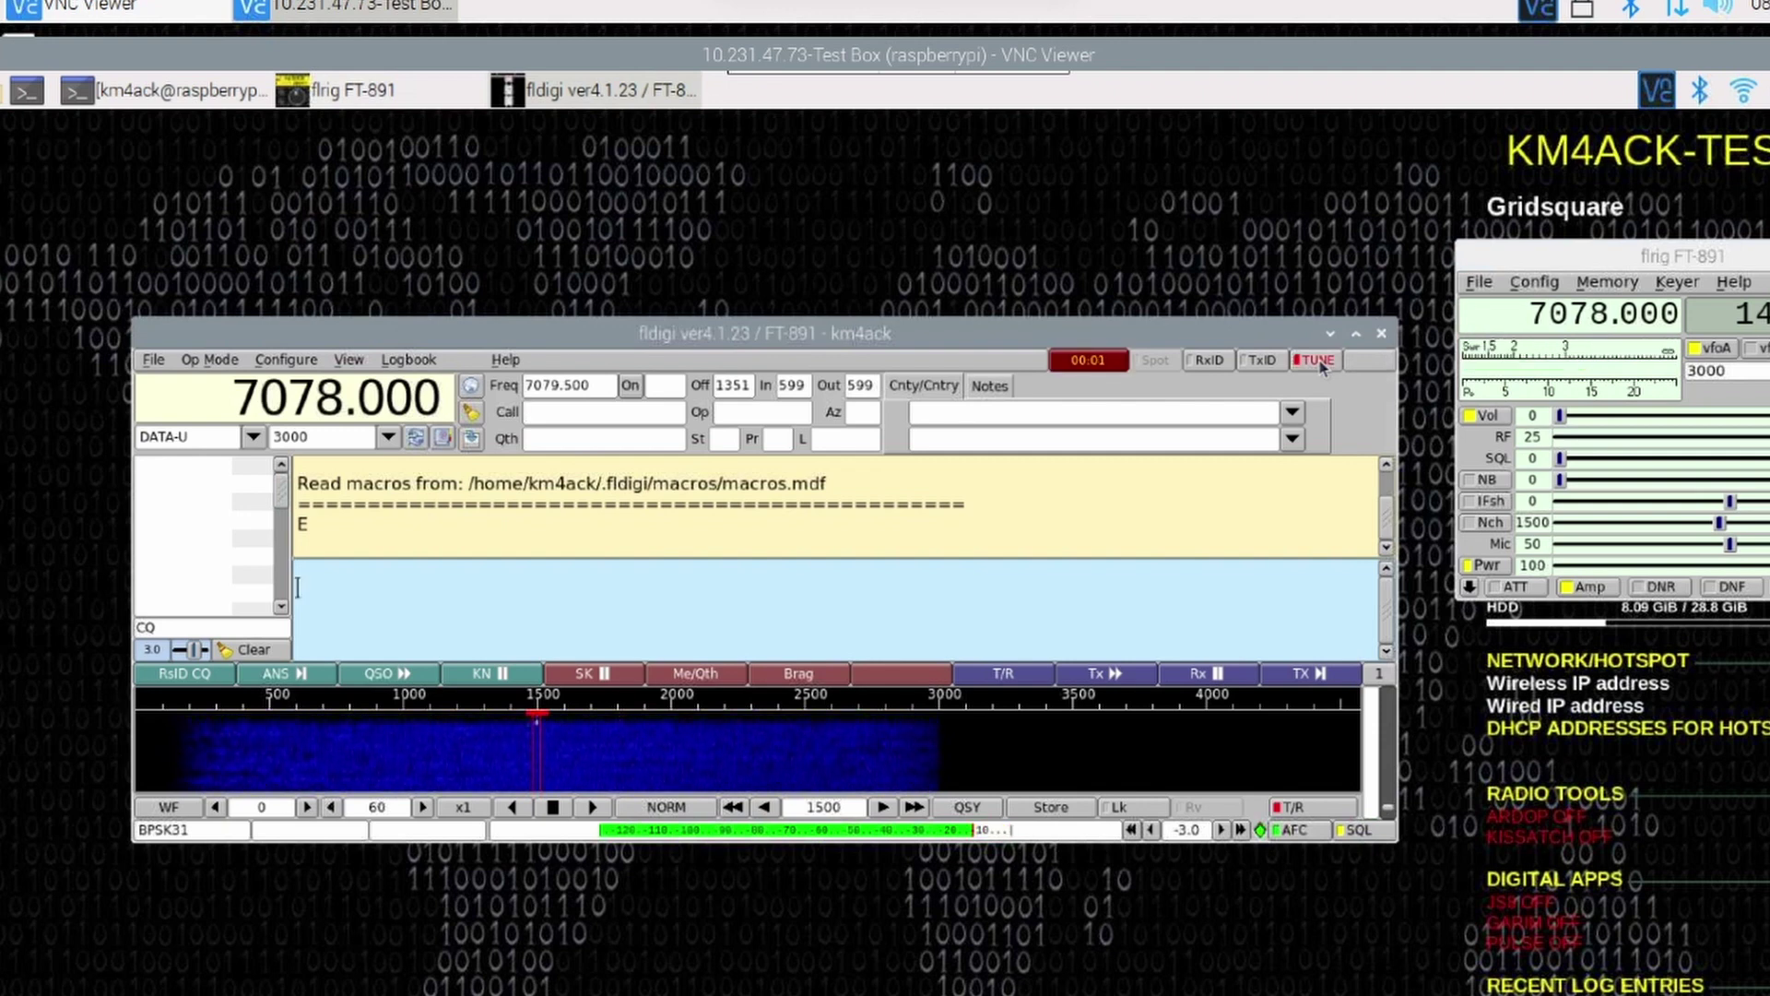
{"action": "left_click", "coordinate": [1318, 361]}
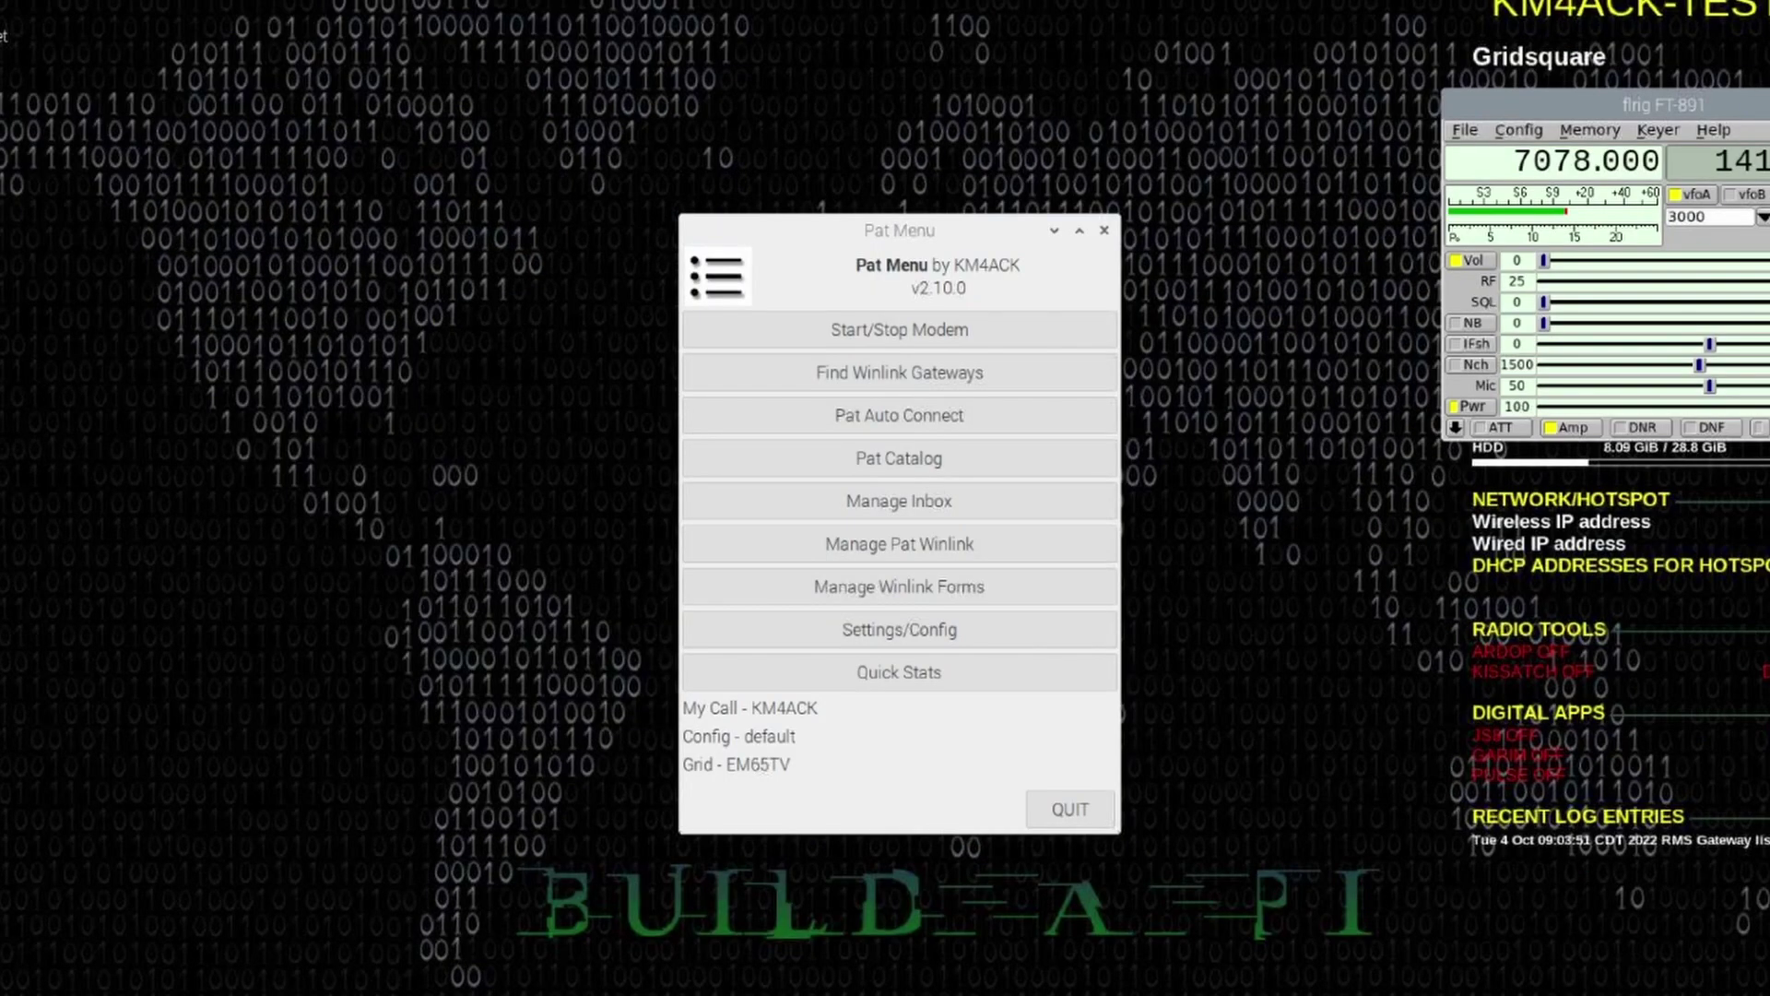
- Set Rig Control to yes in Pat Menu's configuration settings
{"action": "left_click", "coordinate": [890, 628]}
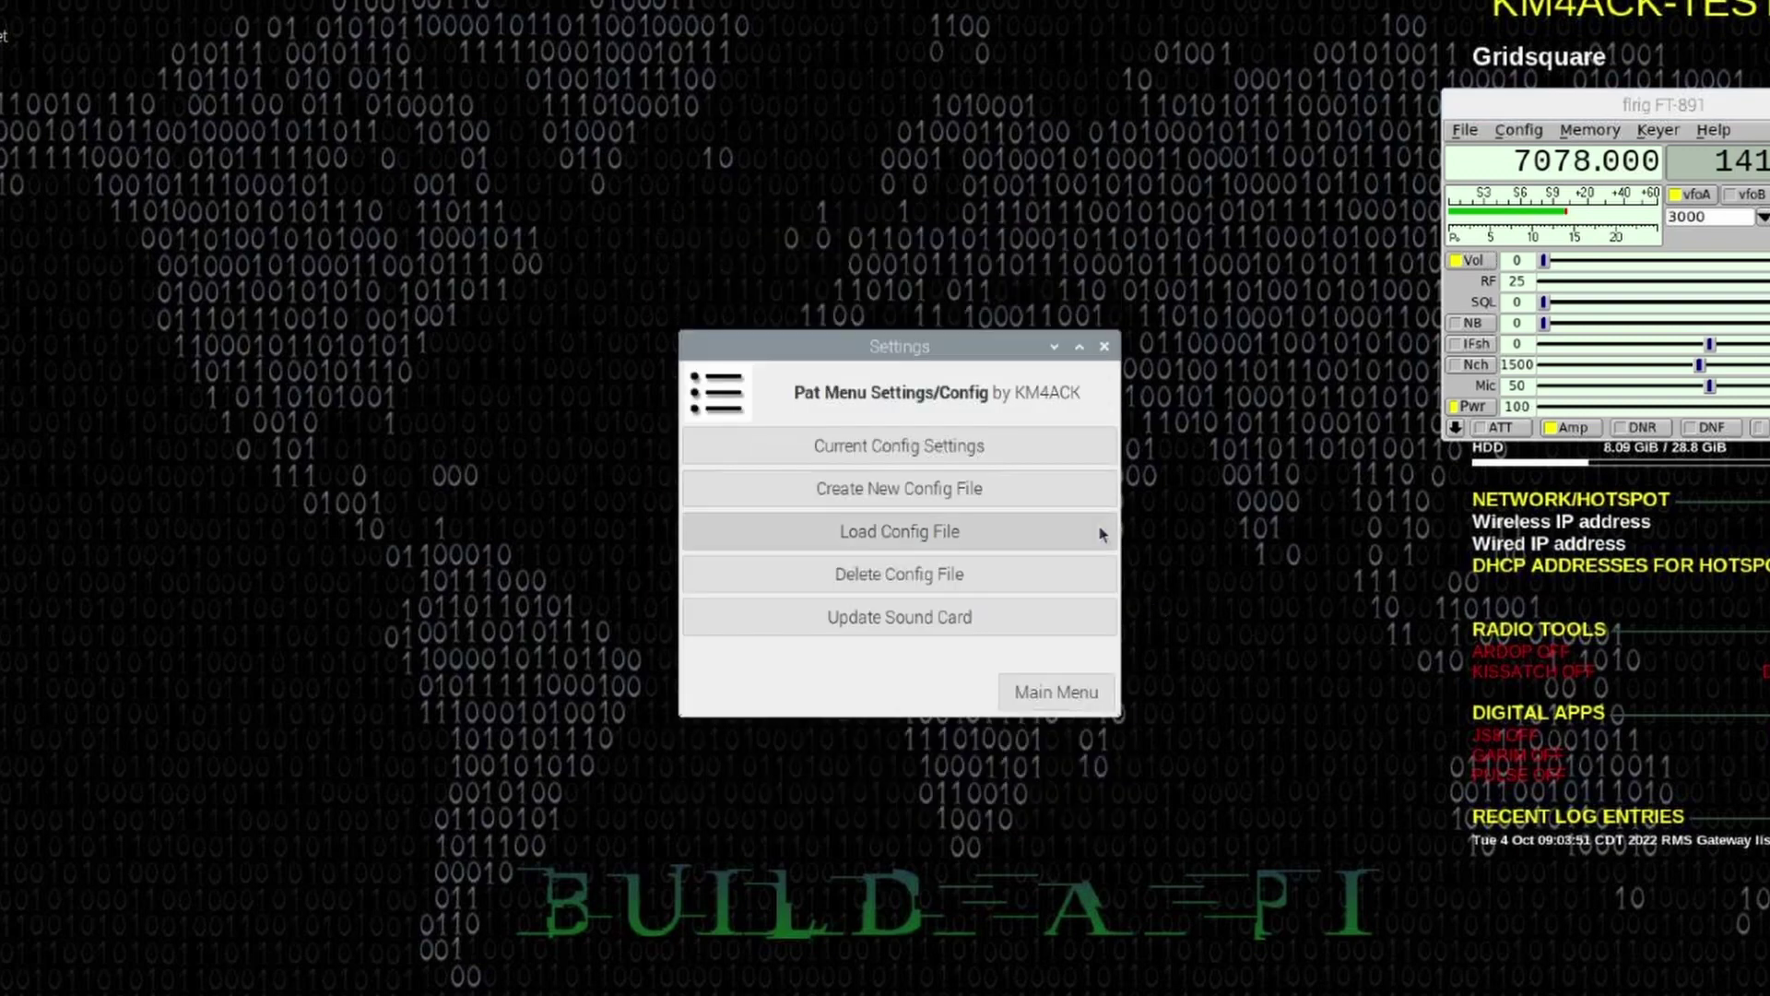
{"action": "left_click", "coordinate": [891, 448]}
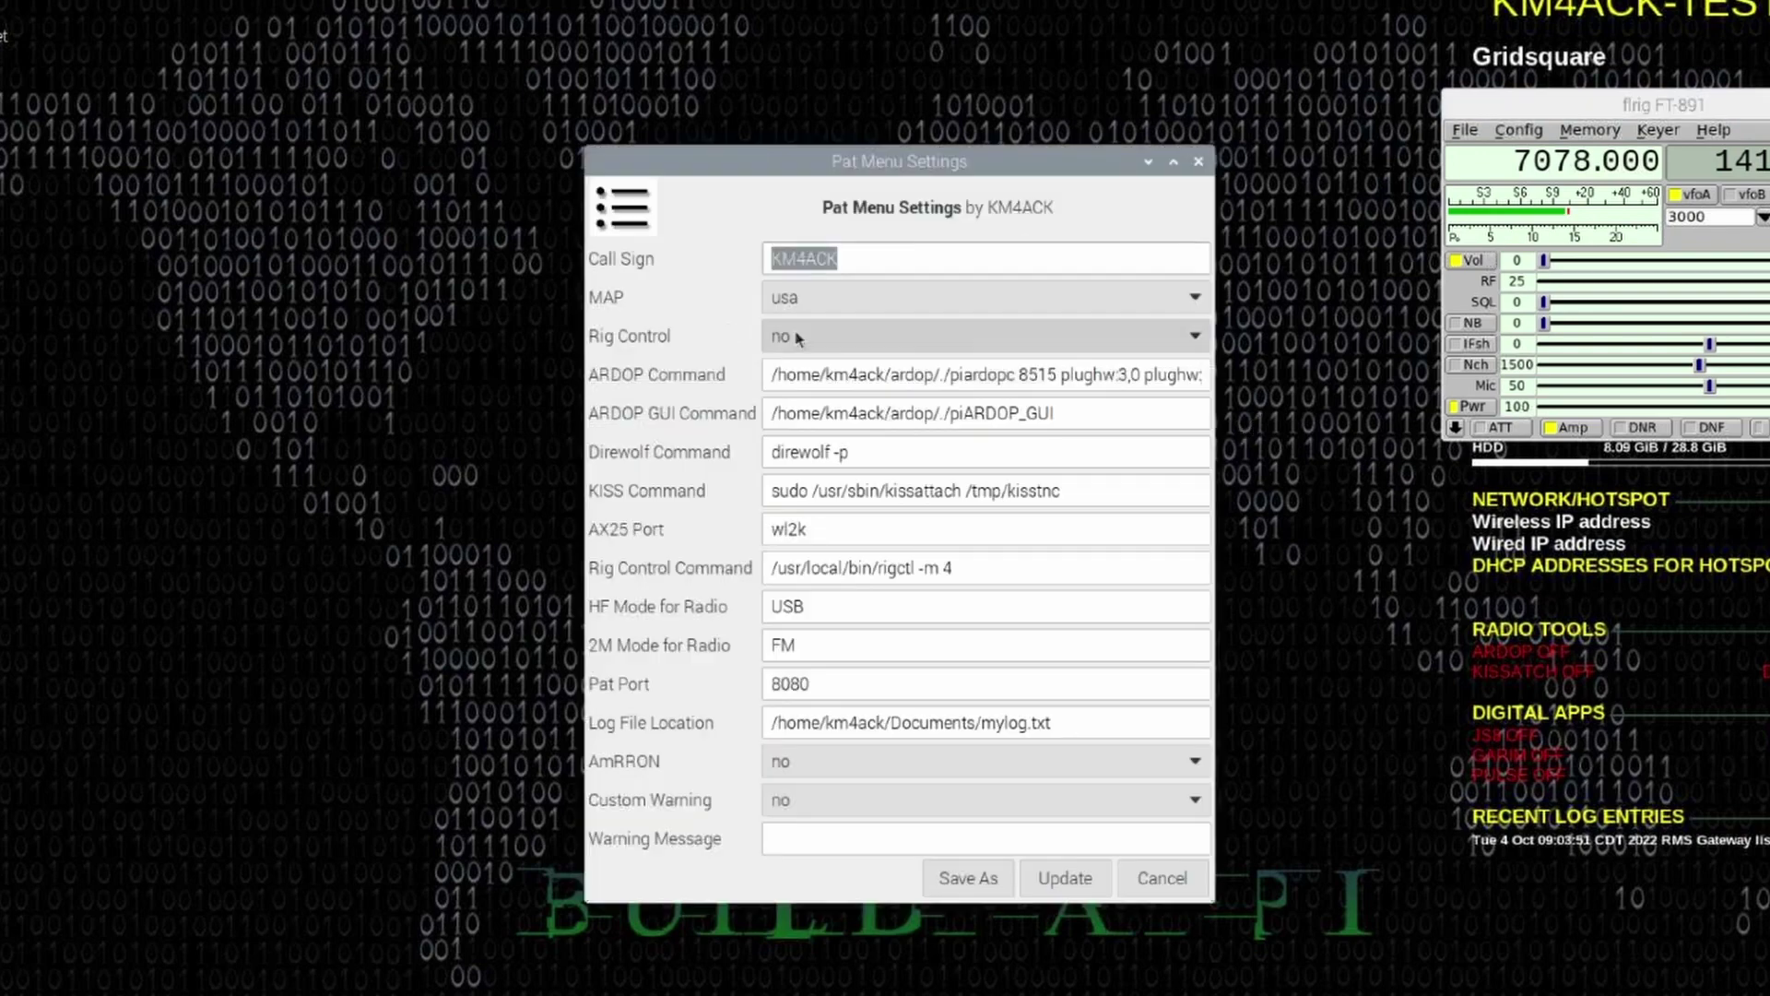
{"action": "left_click", "coordinate": [793, 337]}
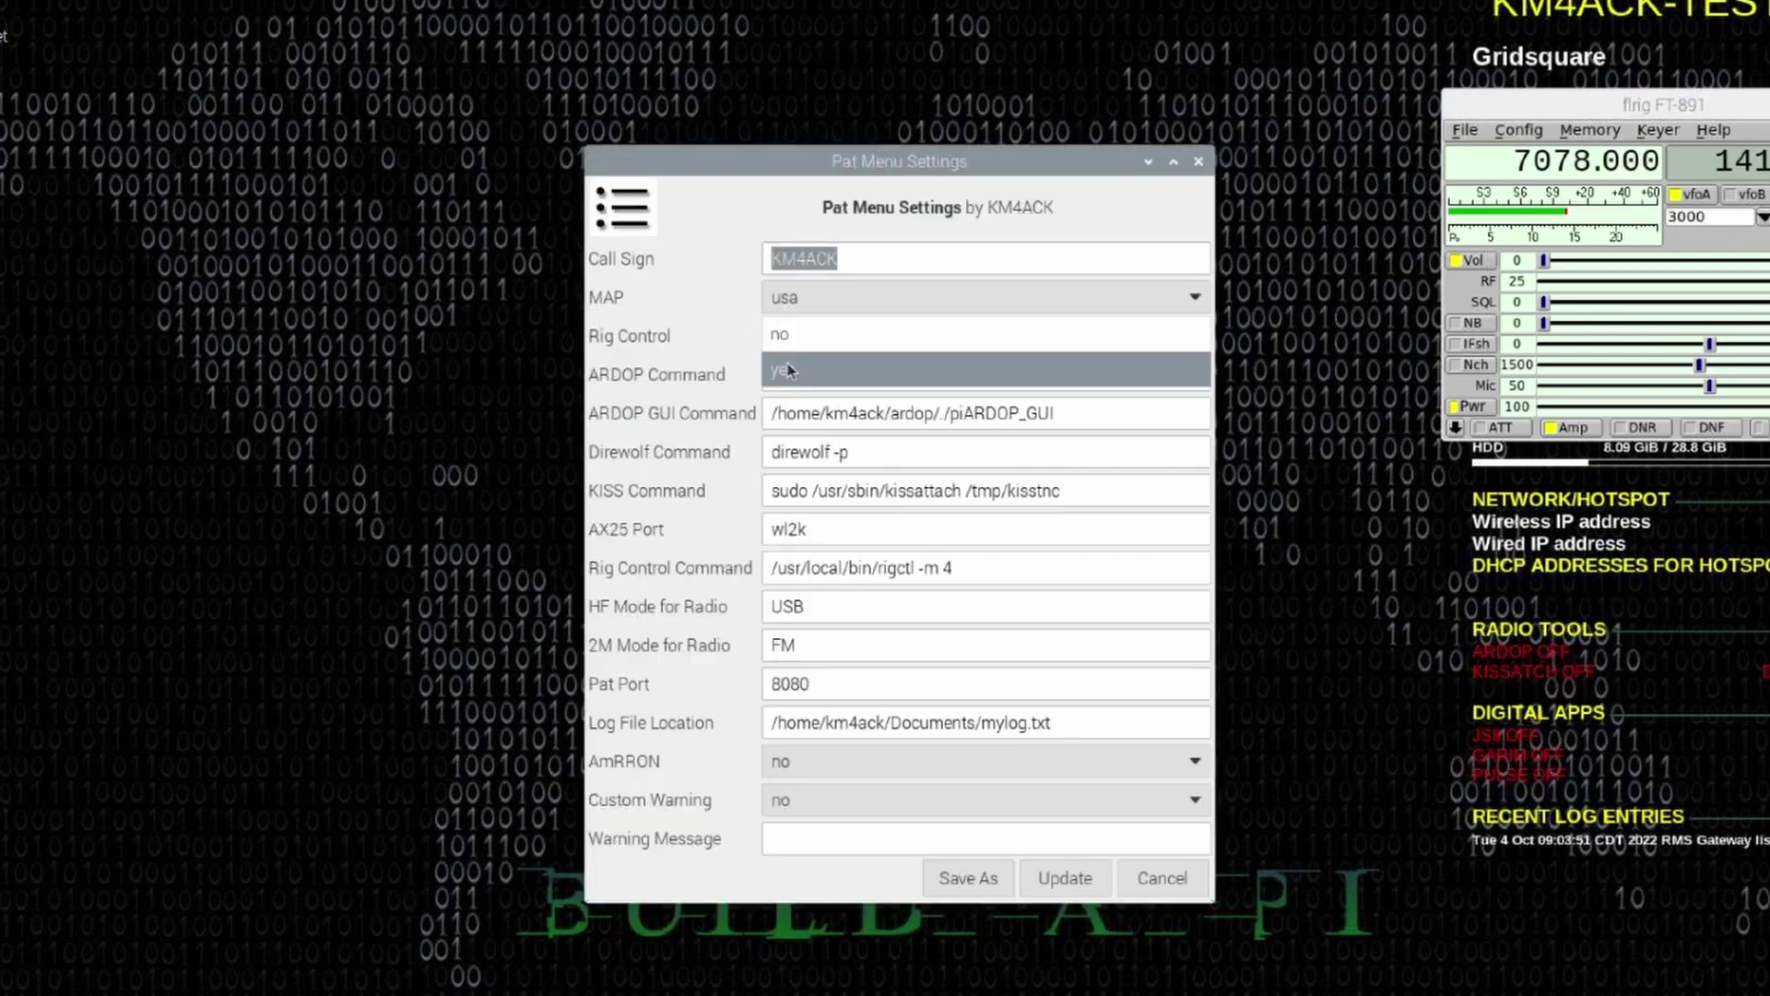
{"action": "left_click", "coordinate": [788, 371]}
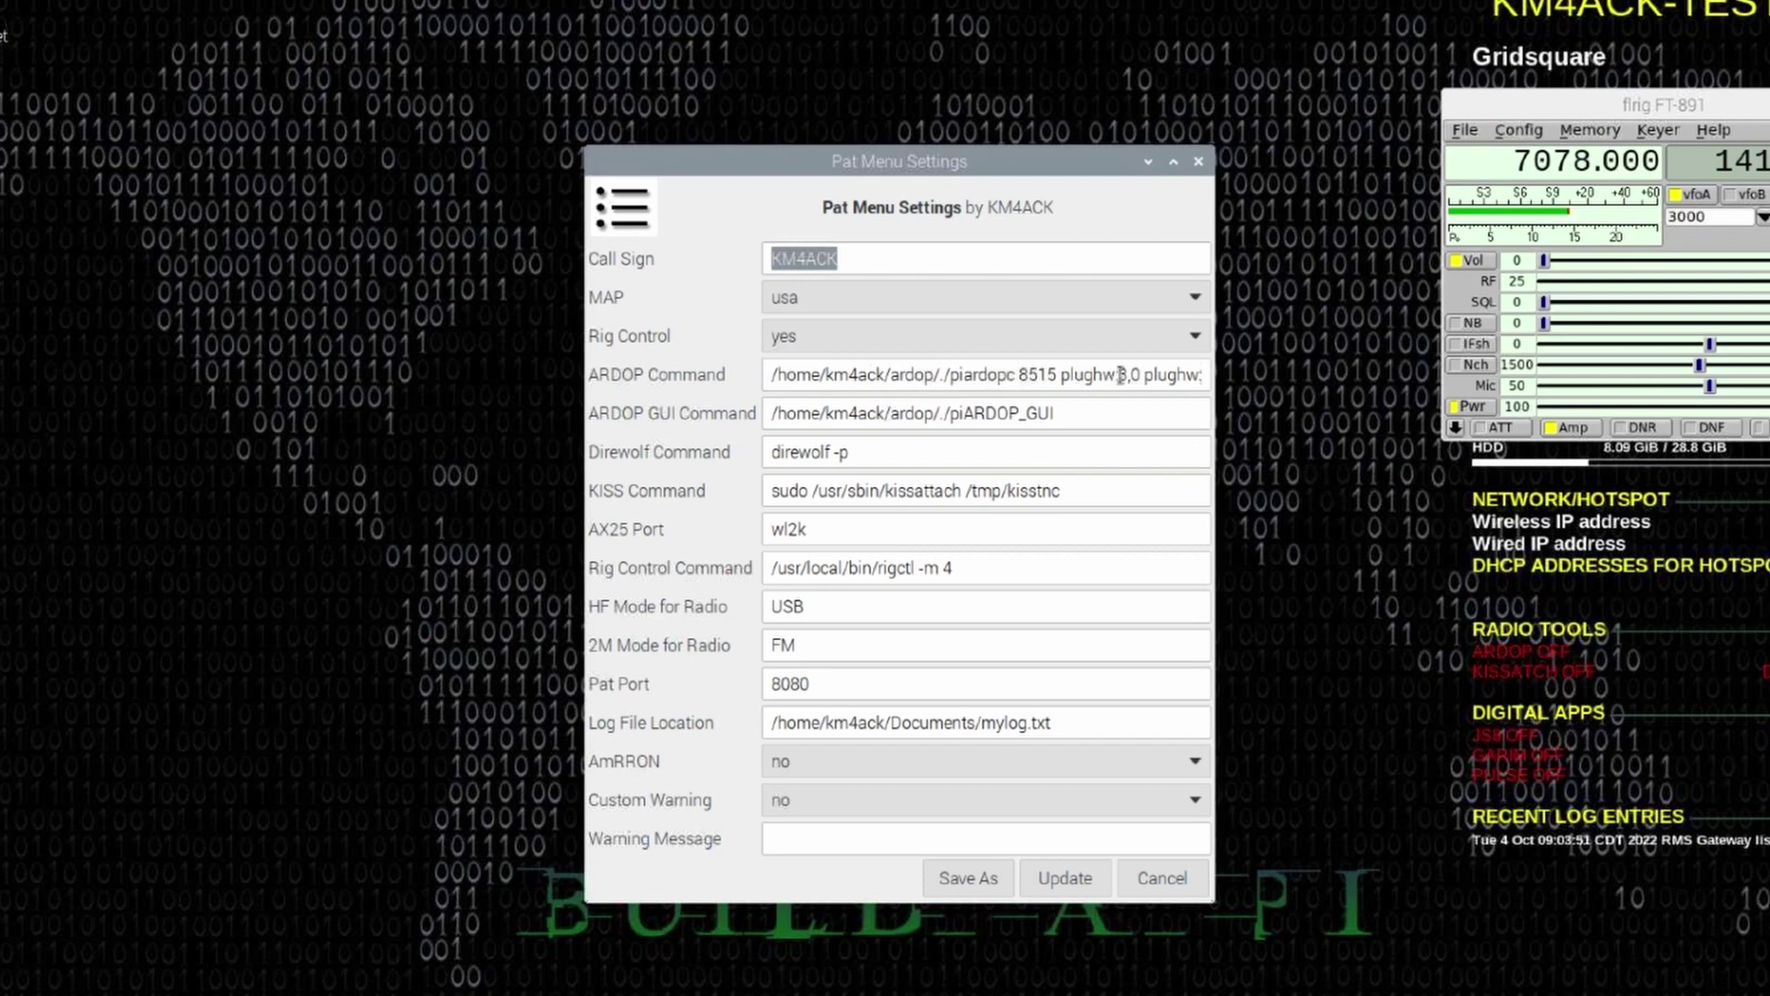
- Edit the ARDOP Command so both audio devices use plughw:3,0, then check flrig's mode
{"action": "left_click_drag", "start_coordinate": [1118, 374], "coordinate": [1140, 374]}
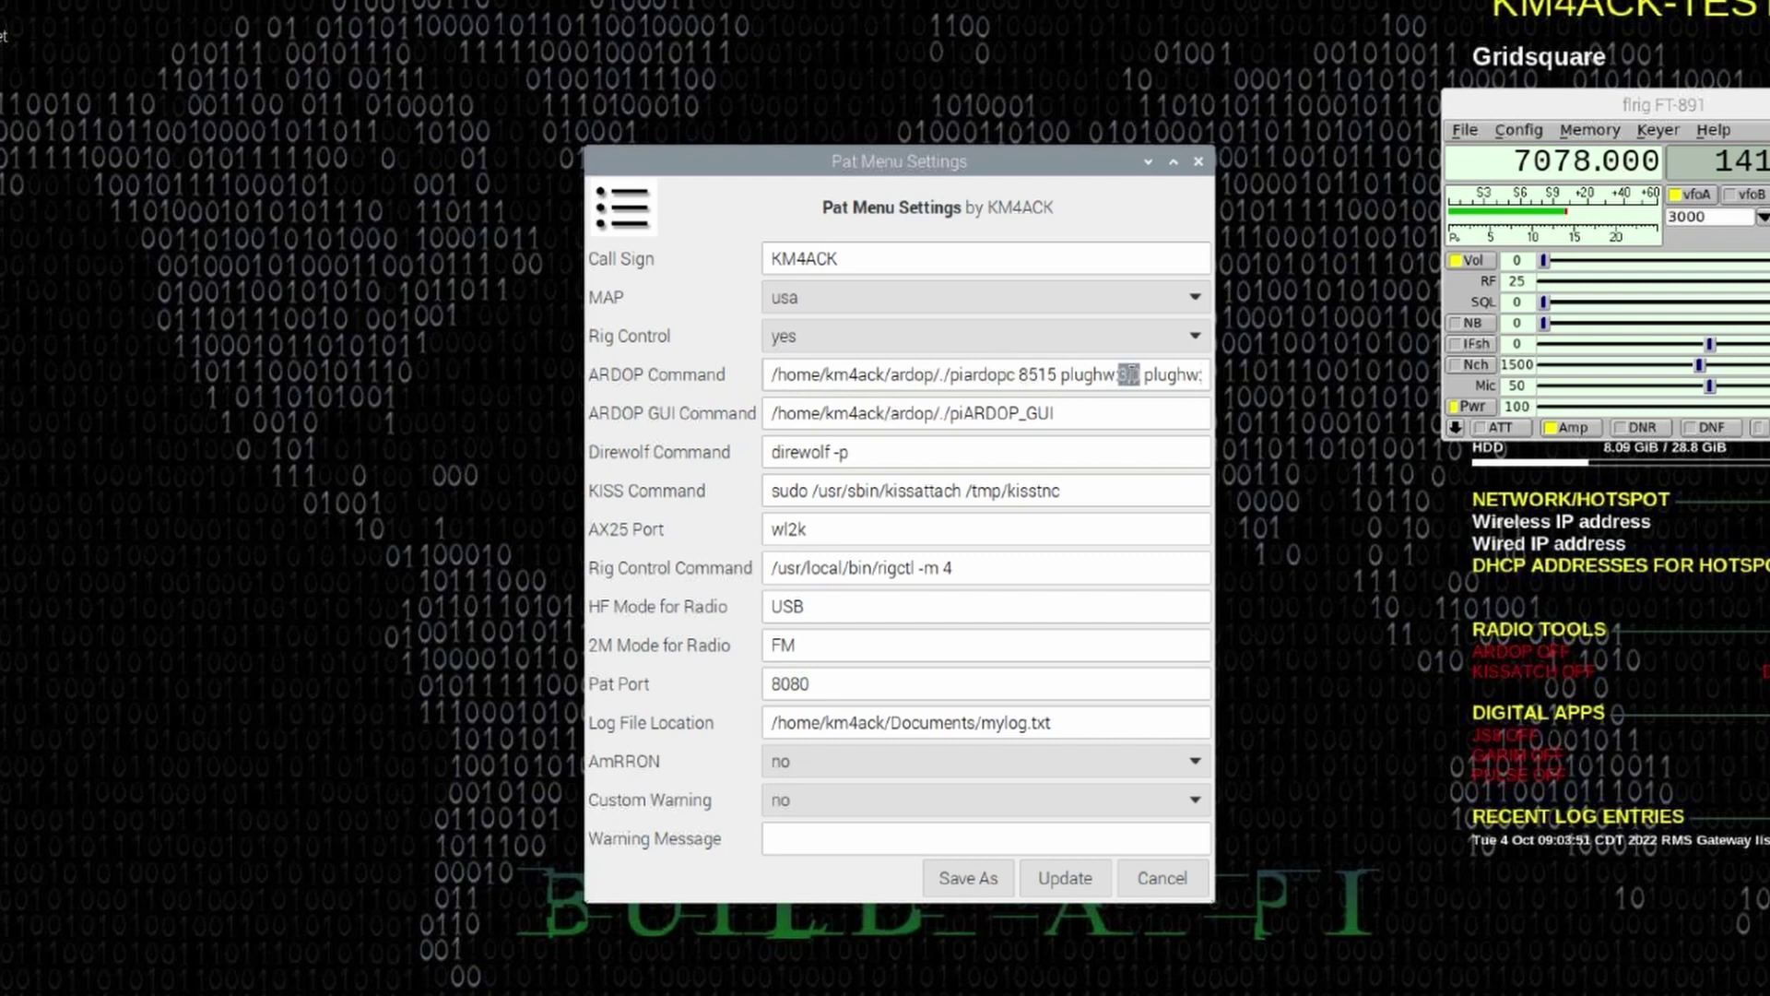
{"action": "left_click", "coordinate": [1143, 374]}
{"action": "key", "text": "End"}
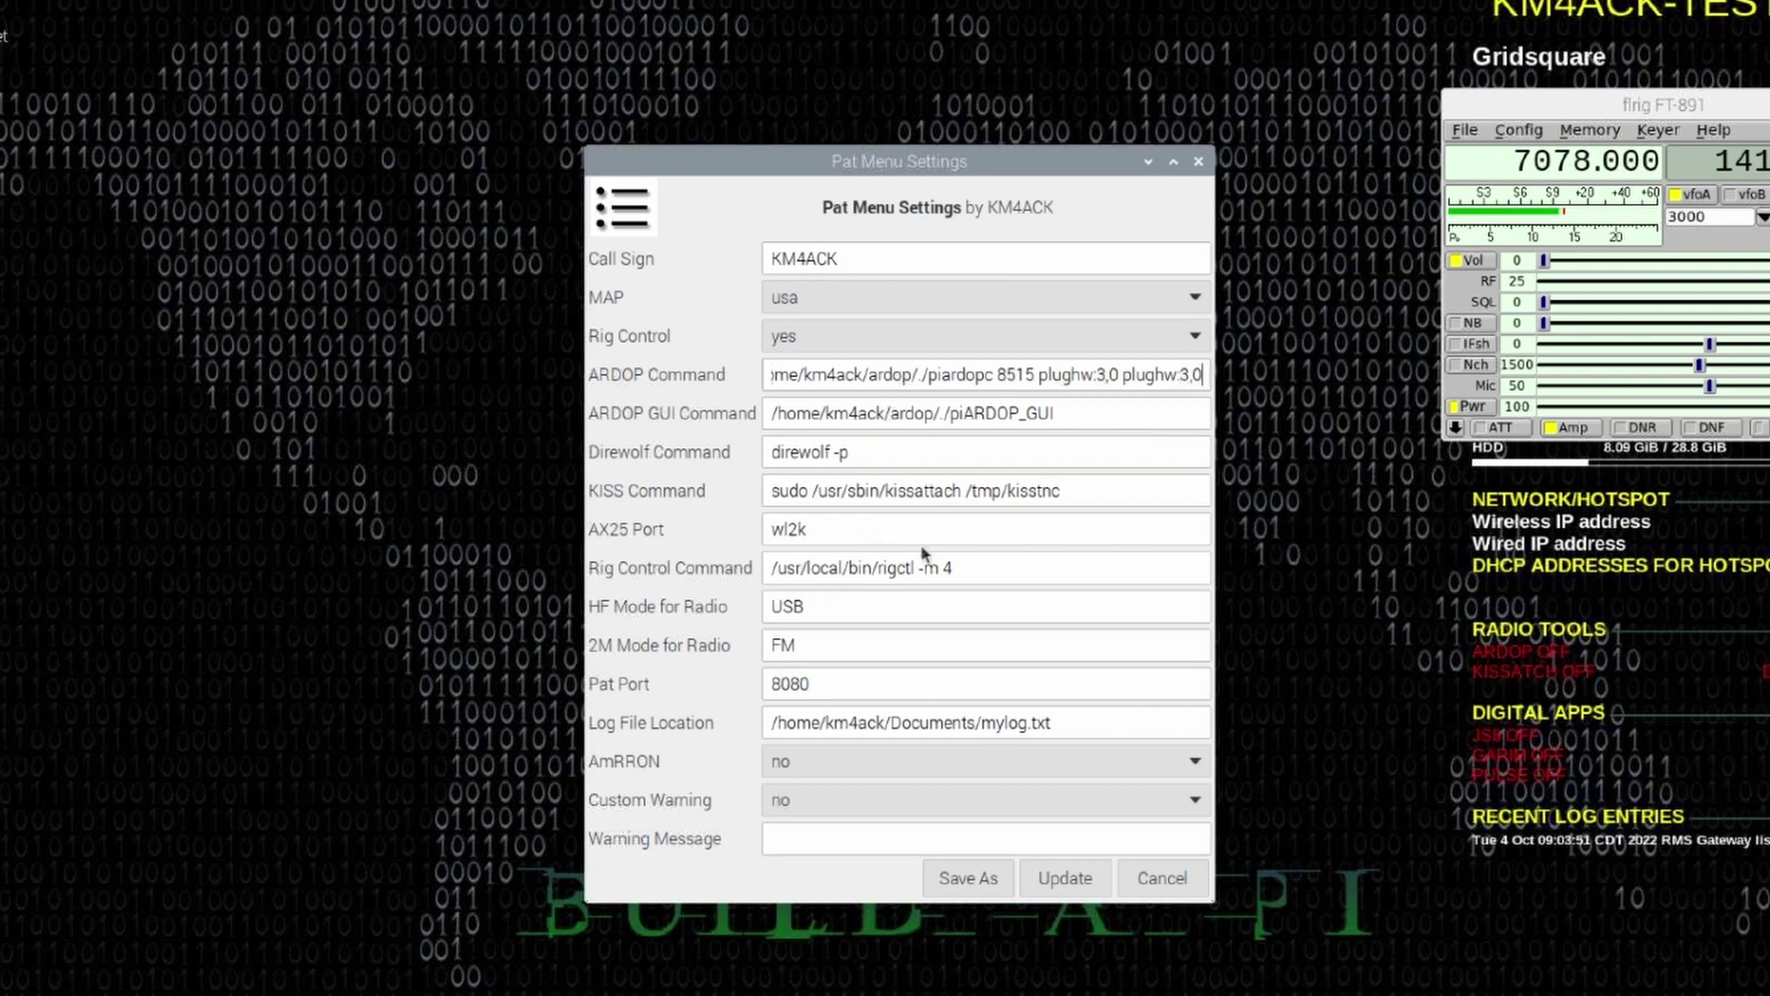
{"action": "double_click", "coordinate": [820, 605]}
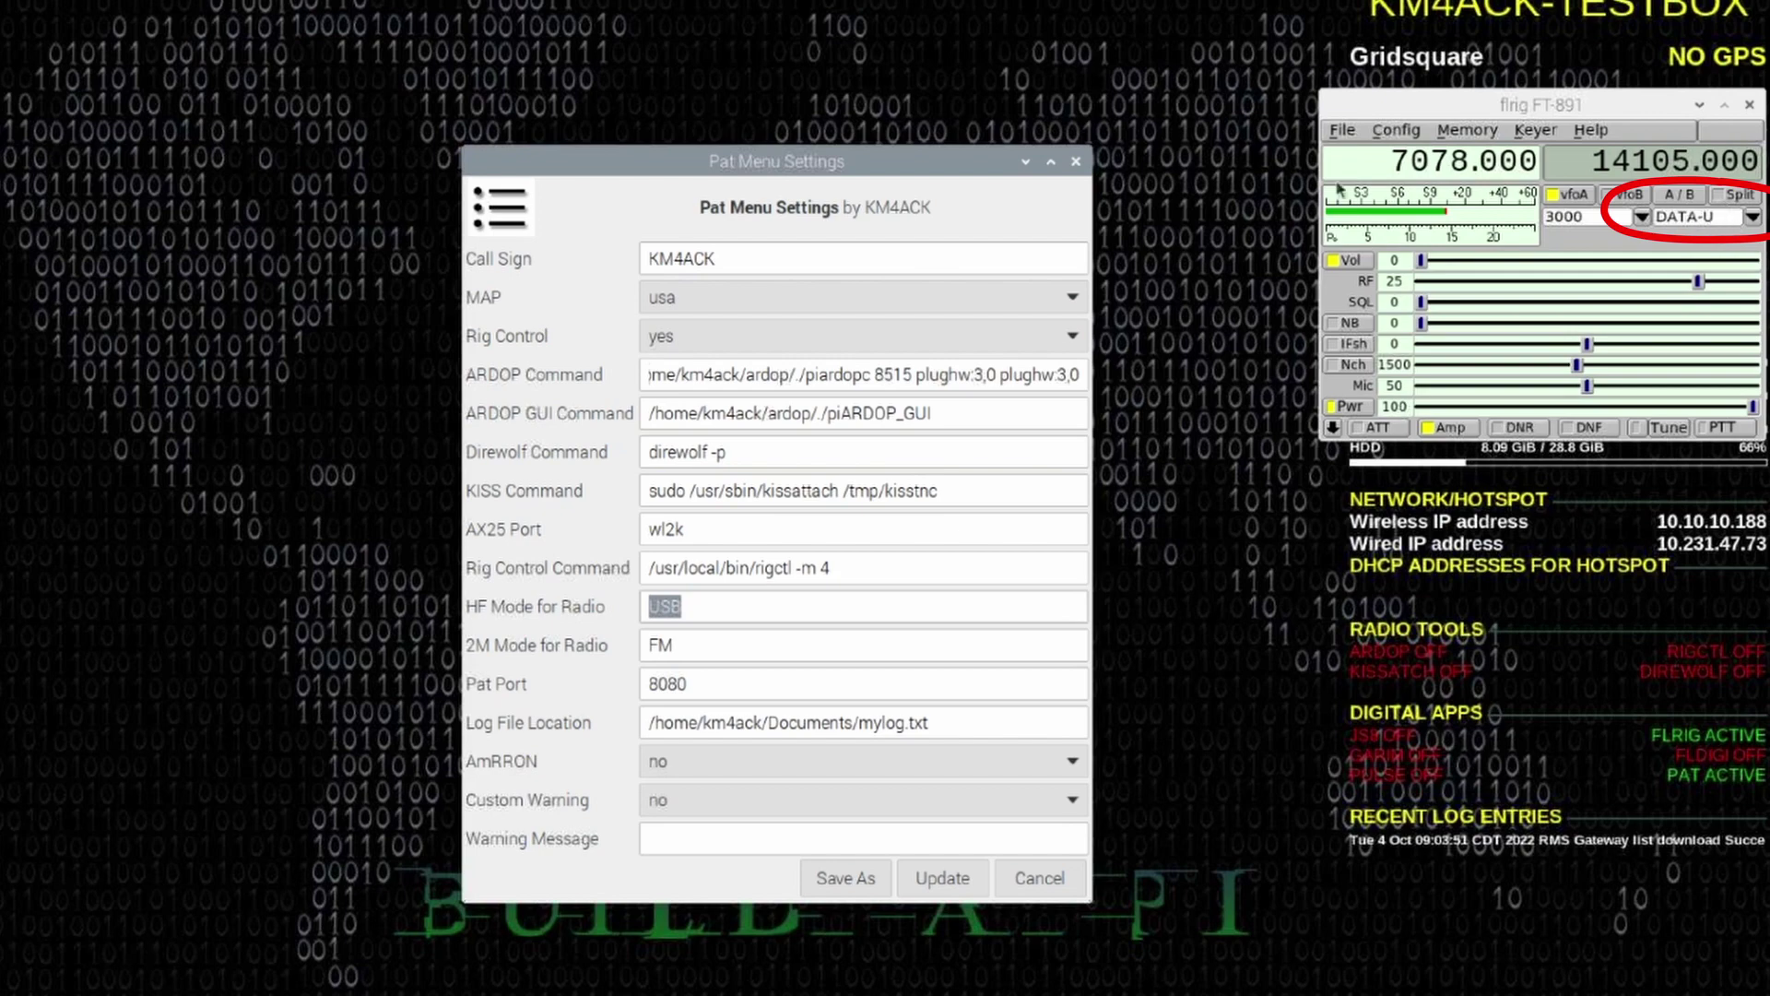
{"action": "left_click", "coordinate": [1713, 224]}
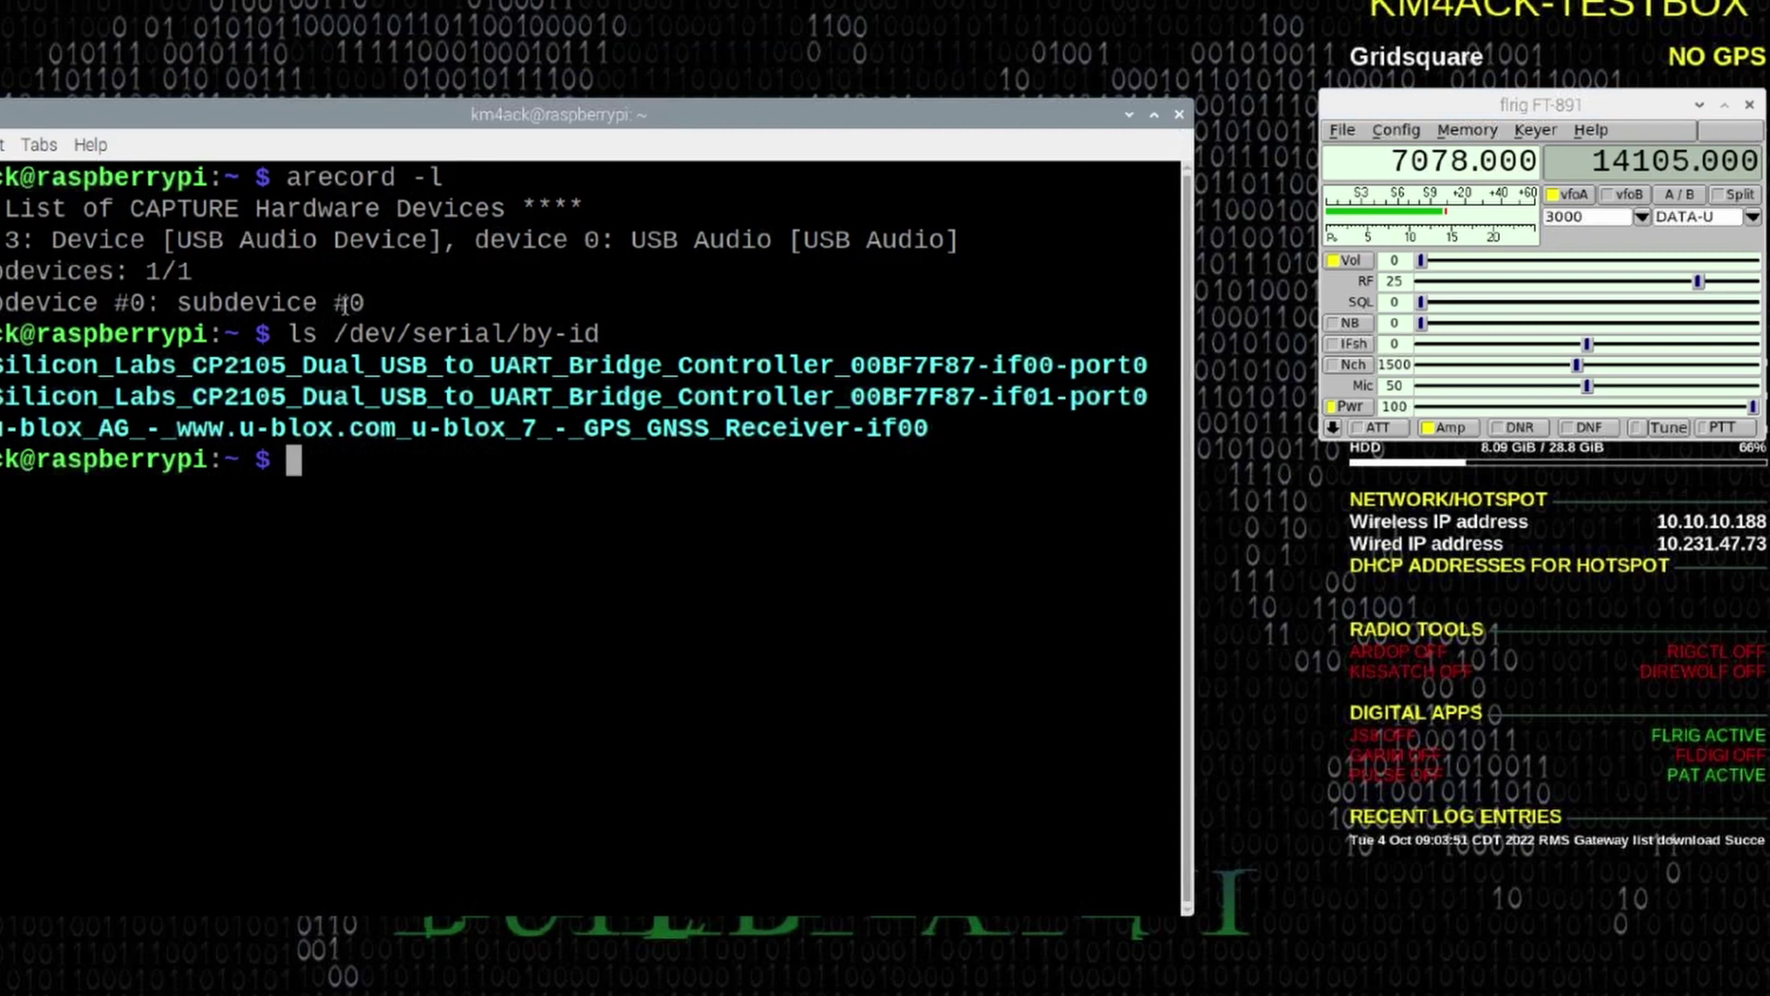
- Clear the terminal and run rigctl -m 4 m, which reports PKTUSB with a 3000 passband
{"action": "type", "text": "clear"}
{"action": "key", "text": "Return"}
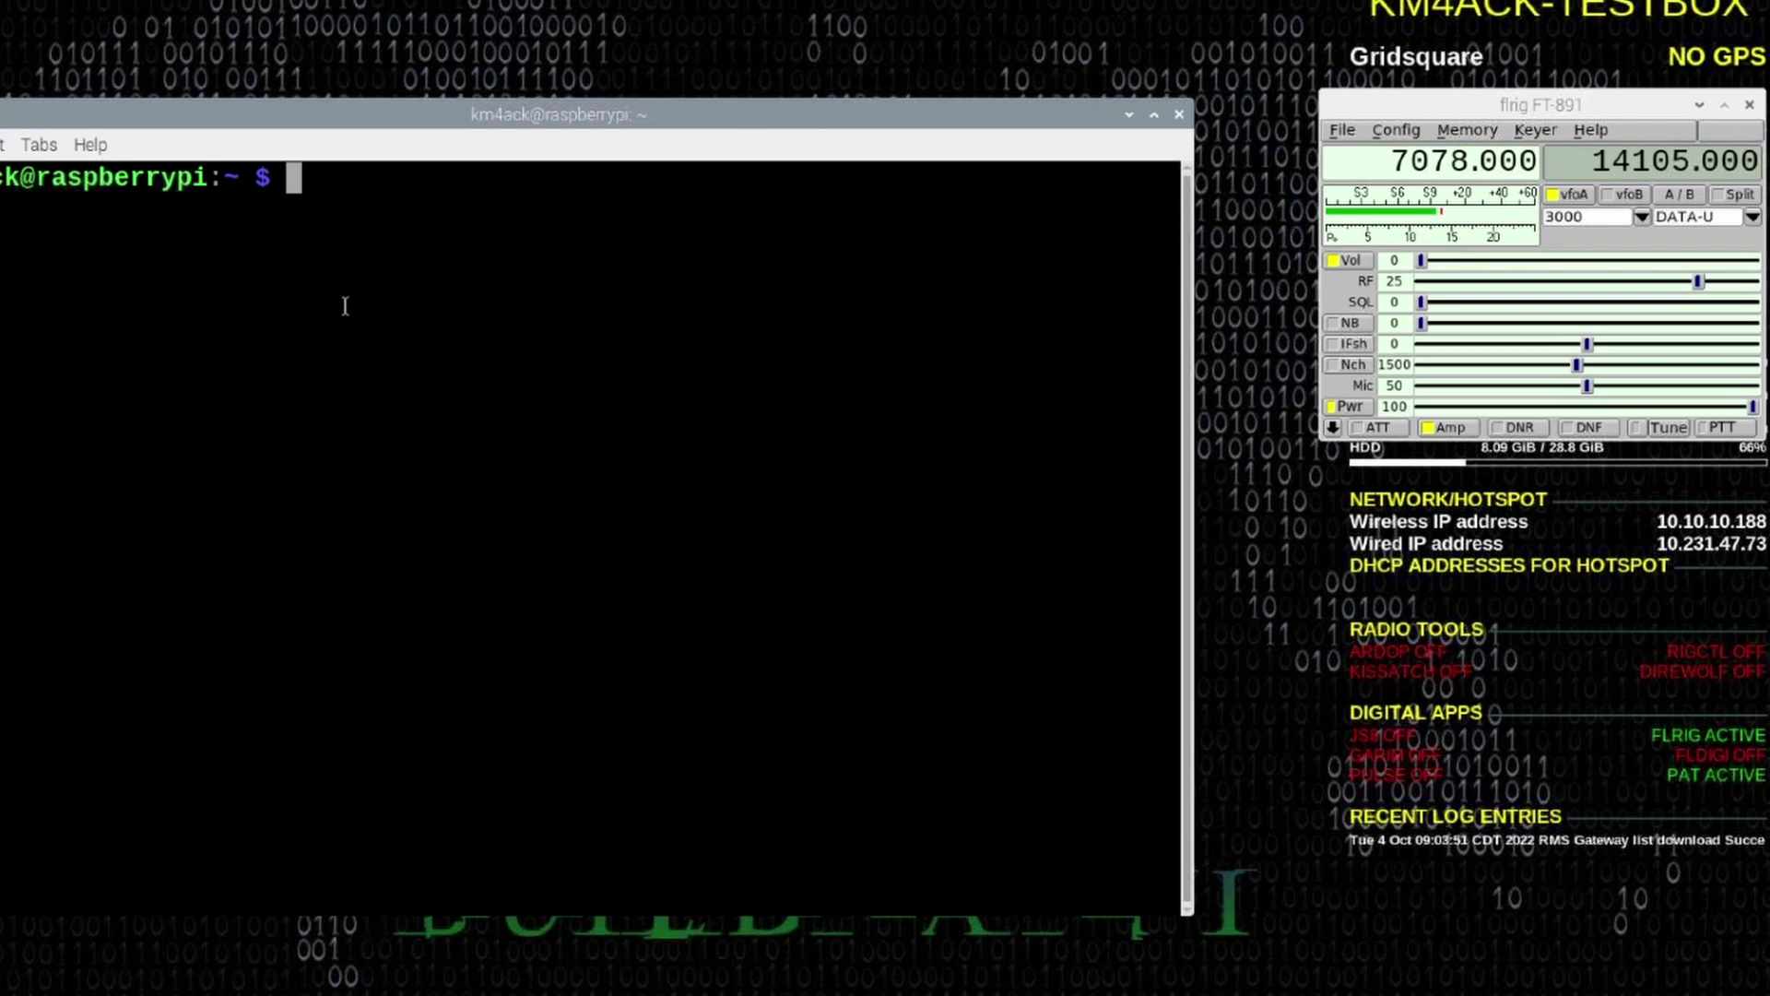
{"action": "type", "text": "rigctl "}
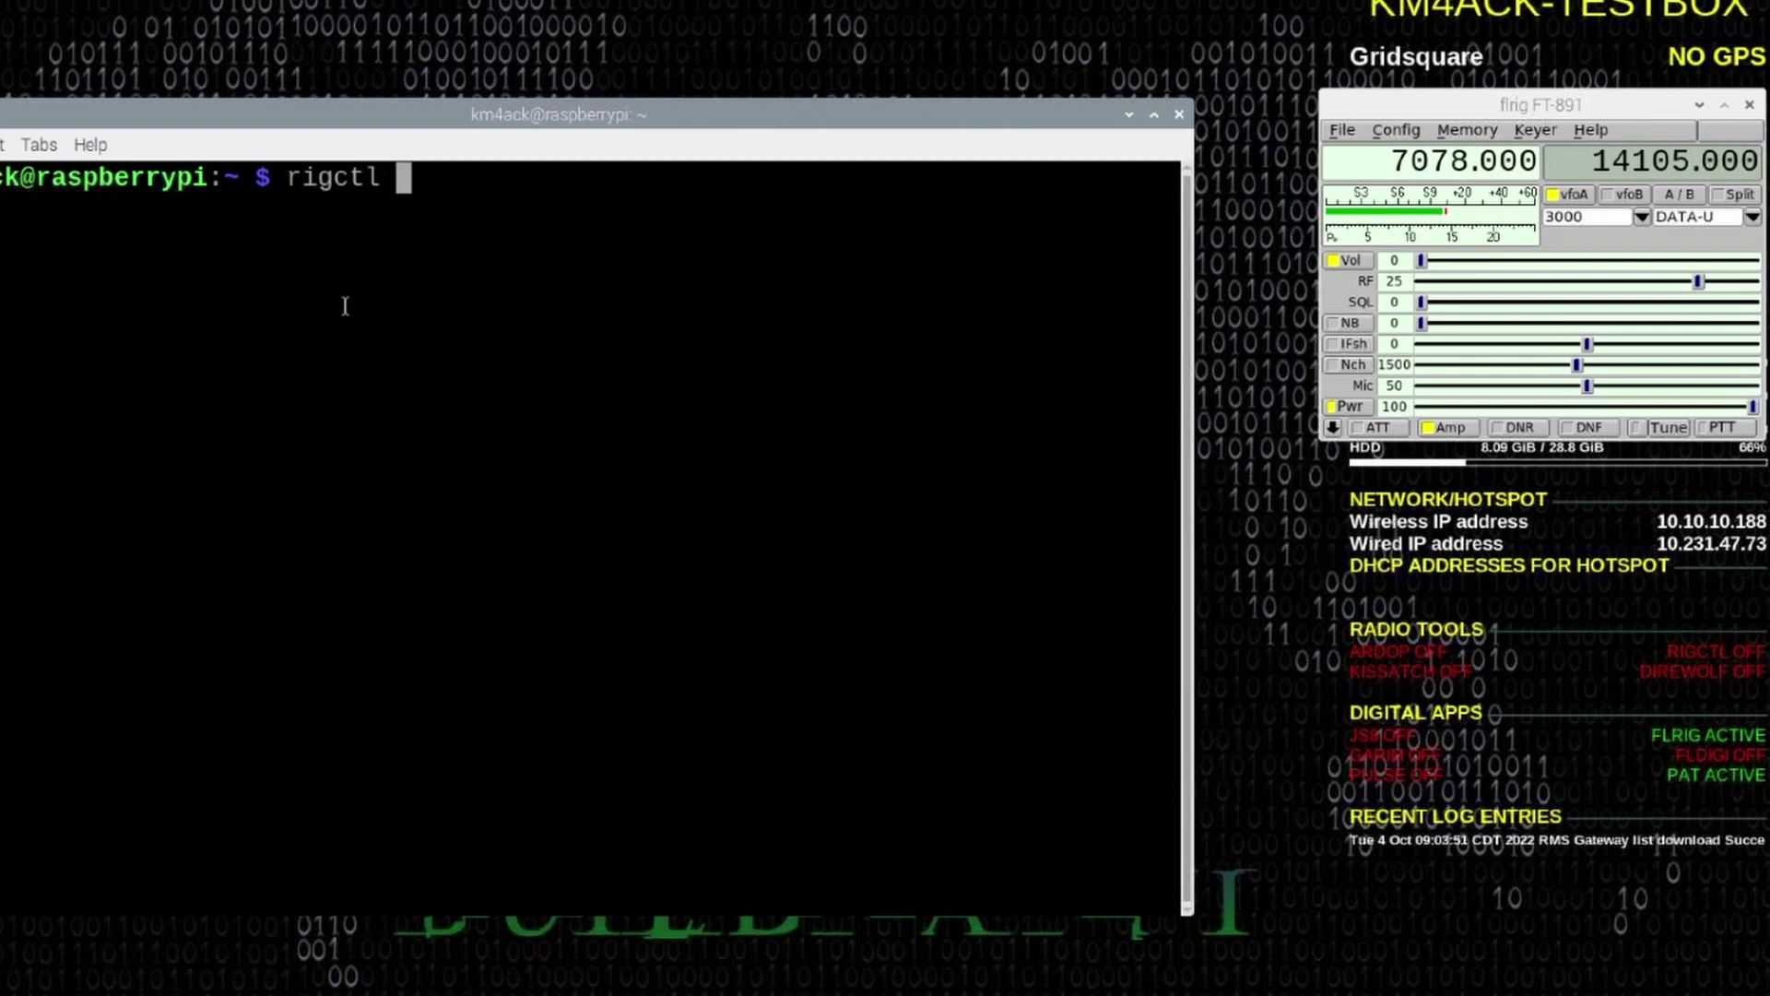
{"action": "type", "text": "-m 4 "}
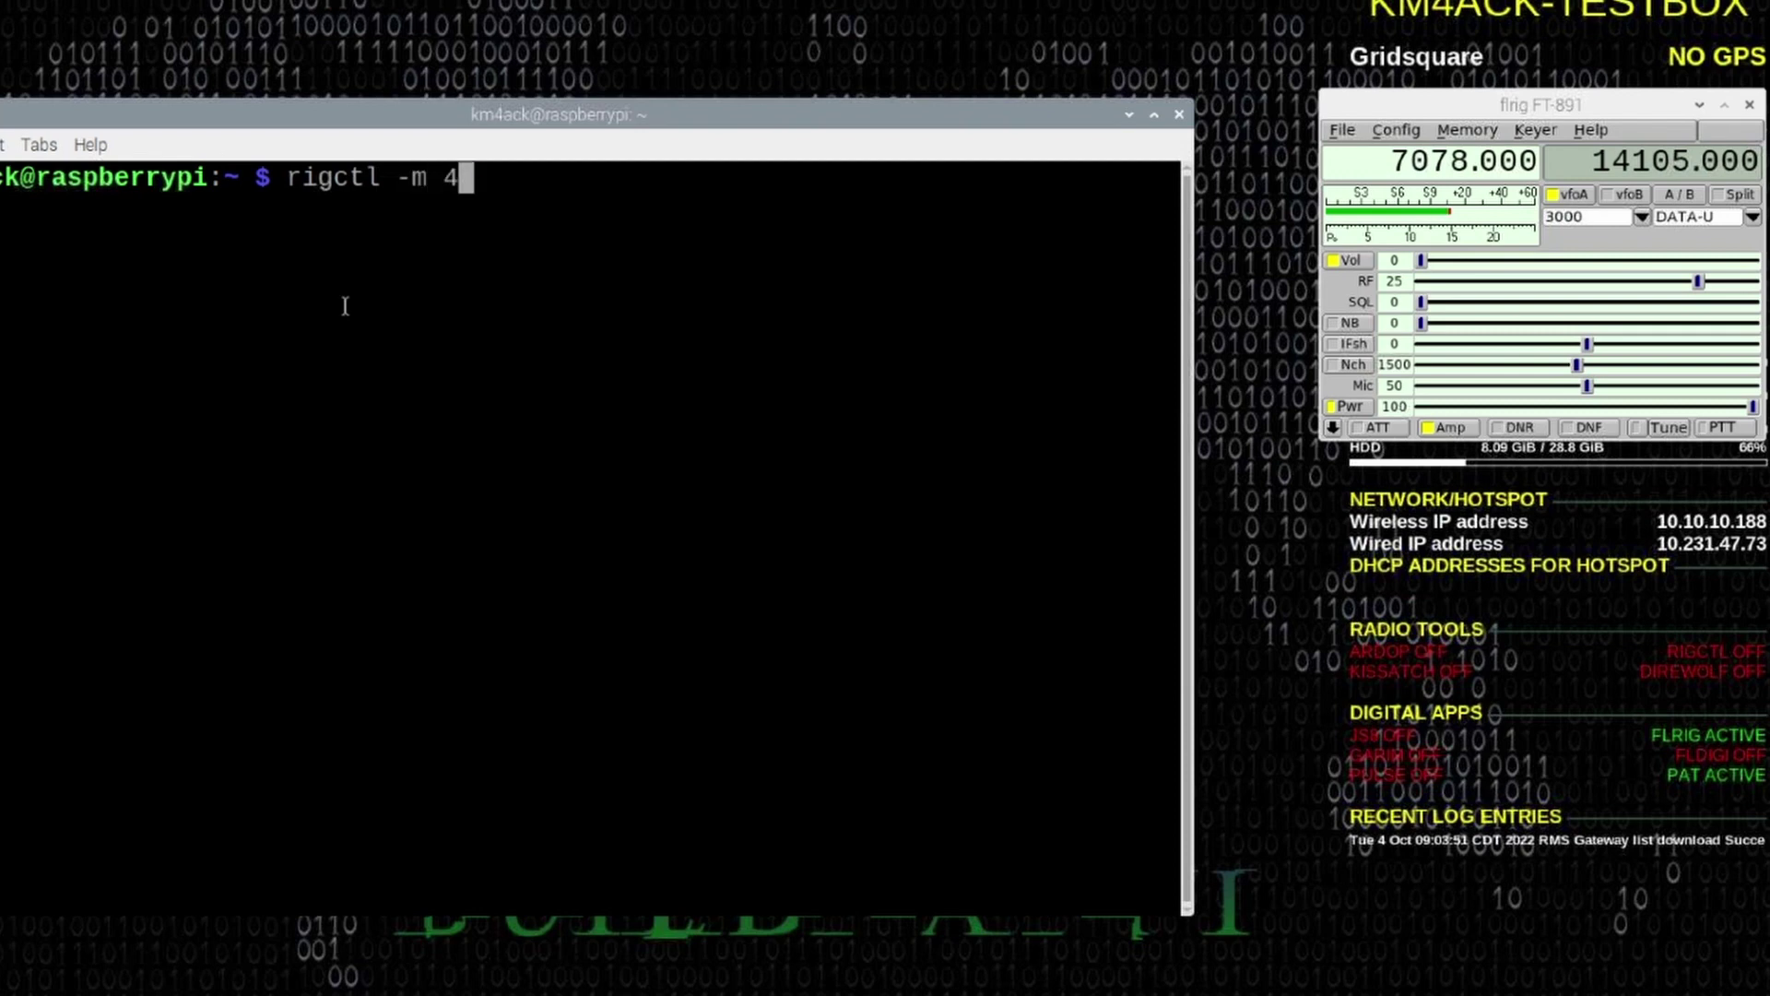
{"action": "type", "text": "m"}
{"action": "key", "text": "Return"}
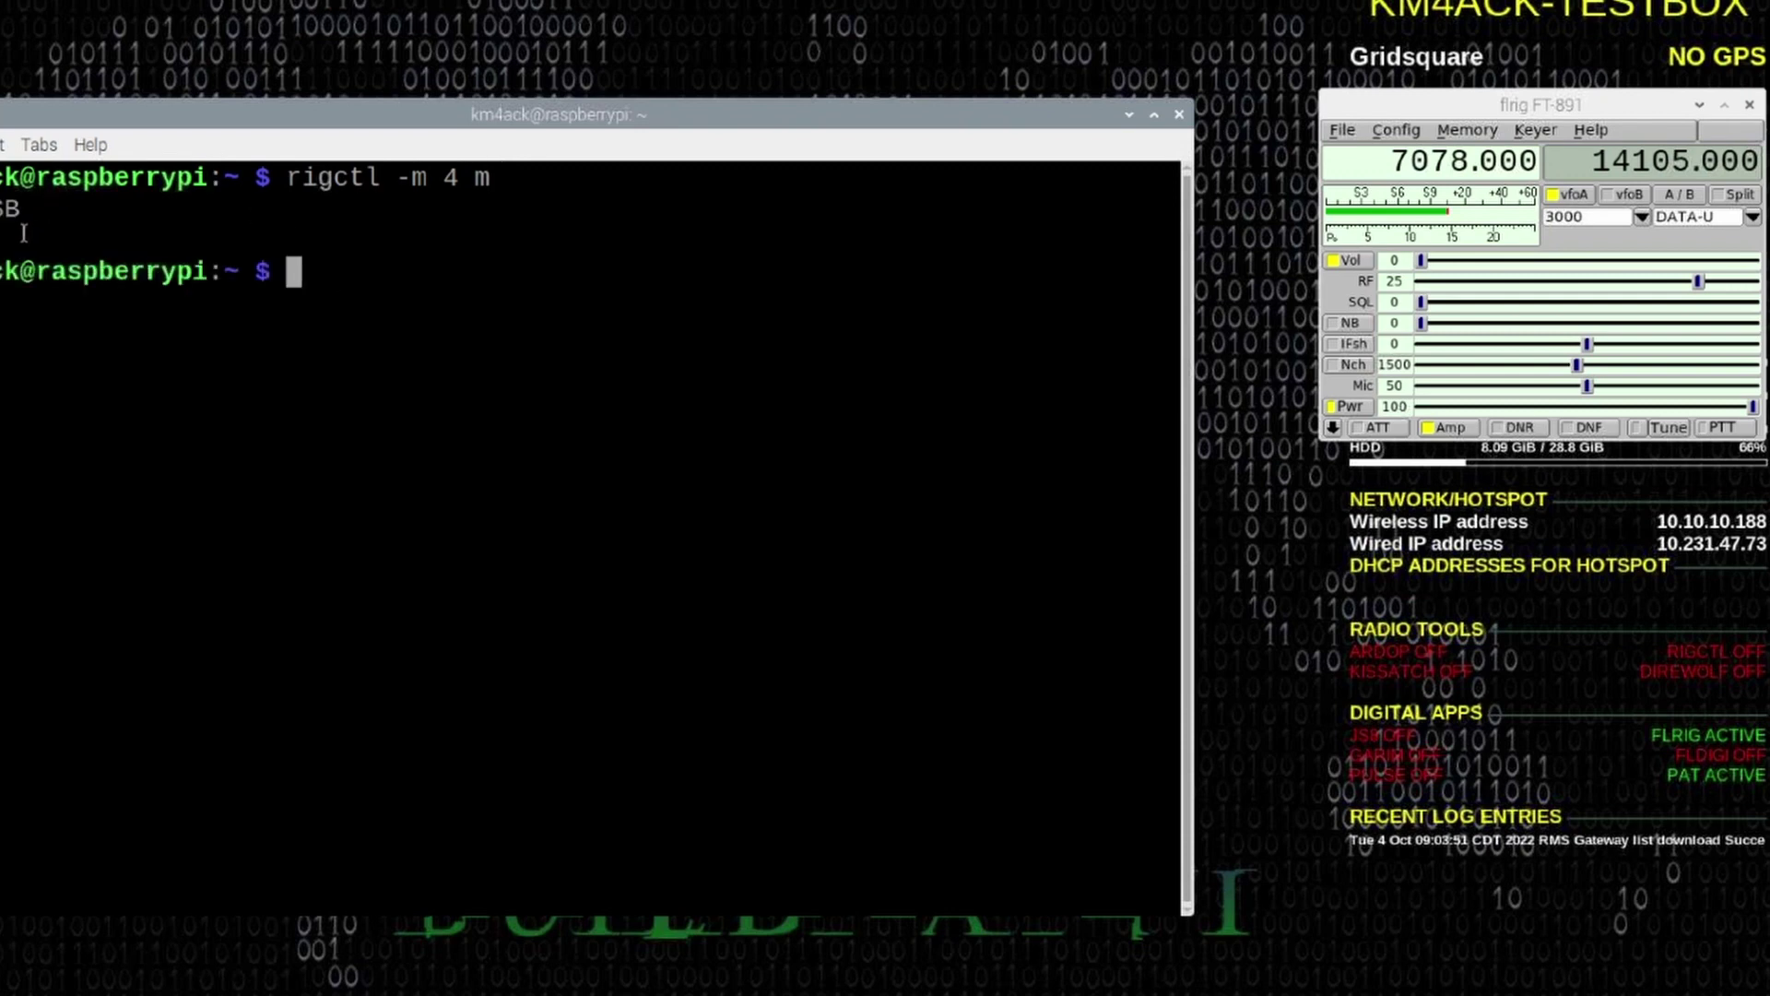
{"action": "left_click_drag", "start_coordinate": [113, 241], "coordinate": [48, 205]}
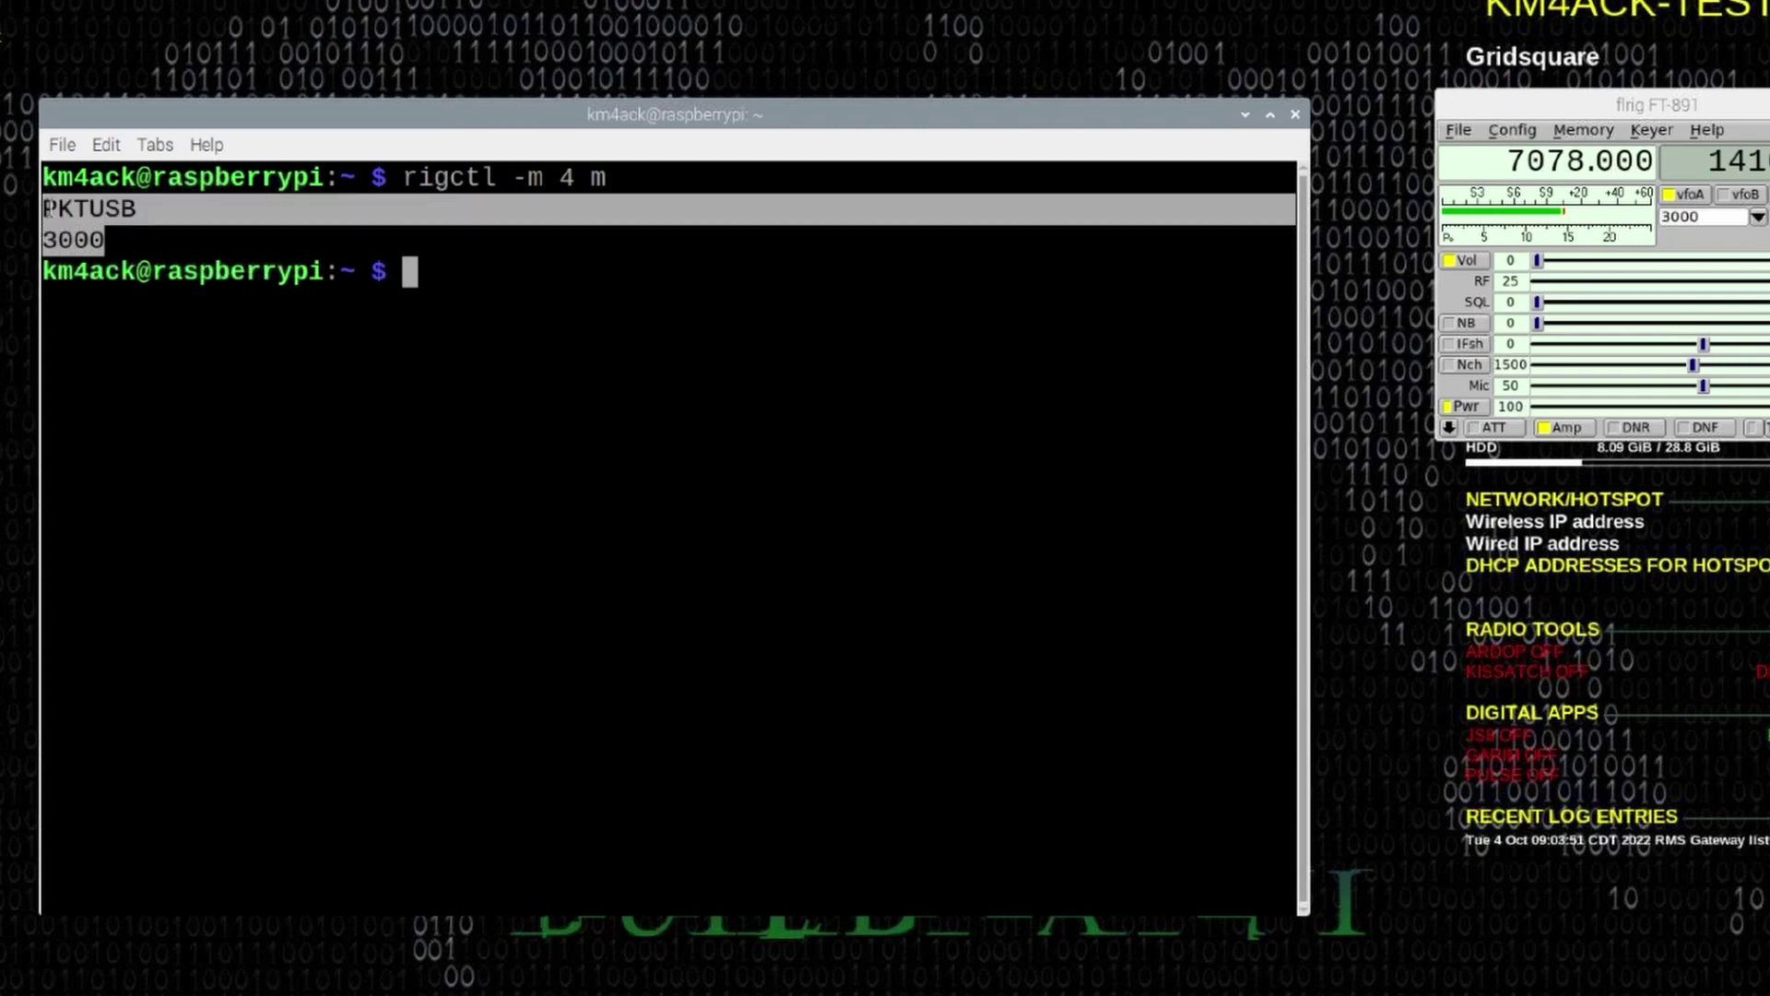
{"action": "left_click", "coordinate": [140, 251]}
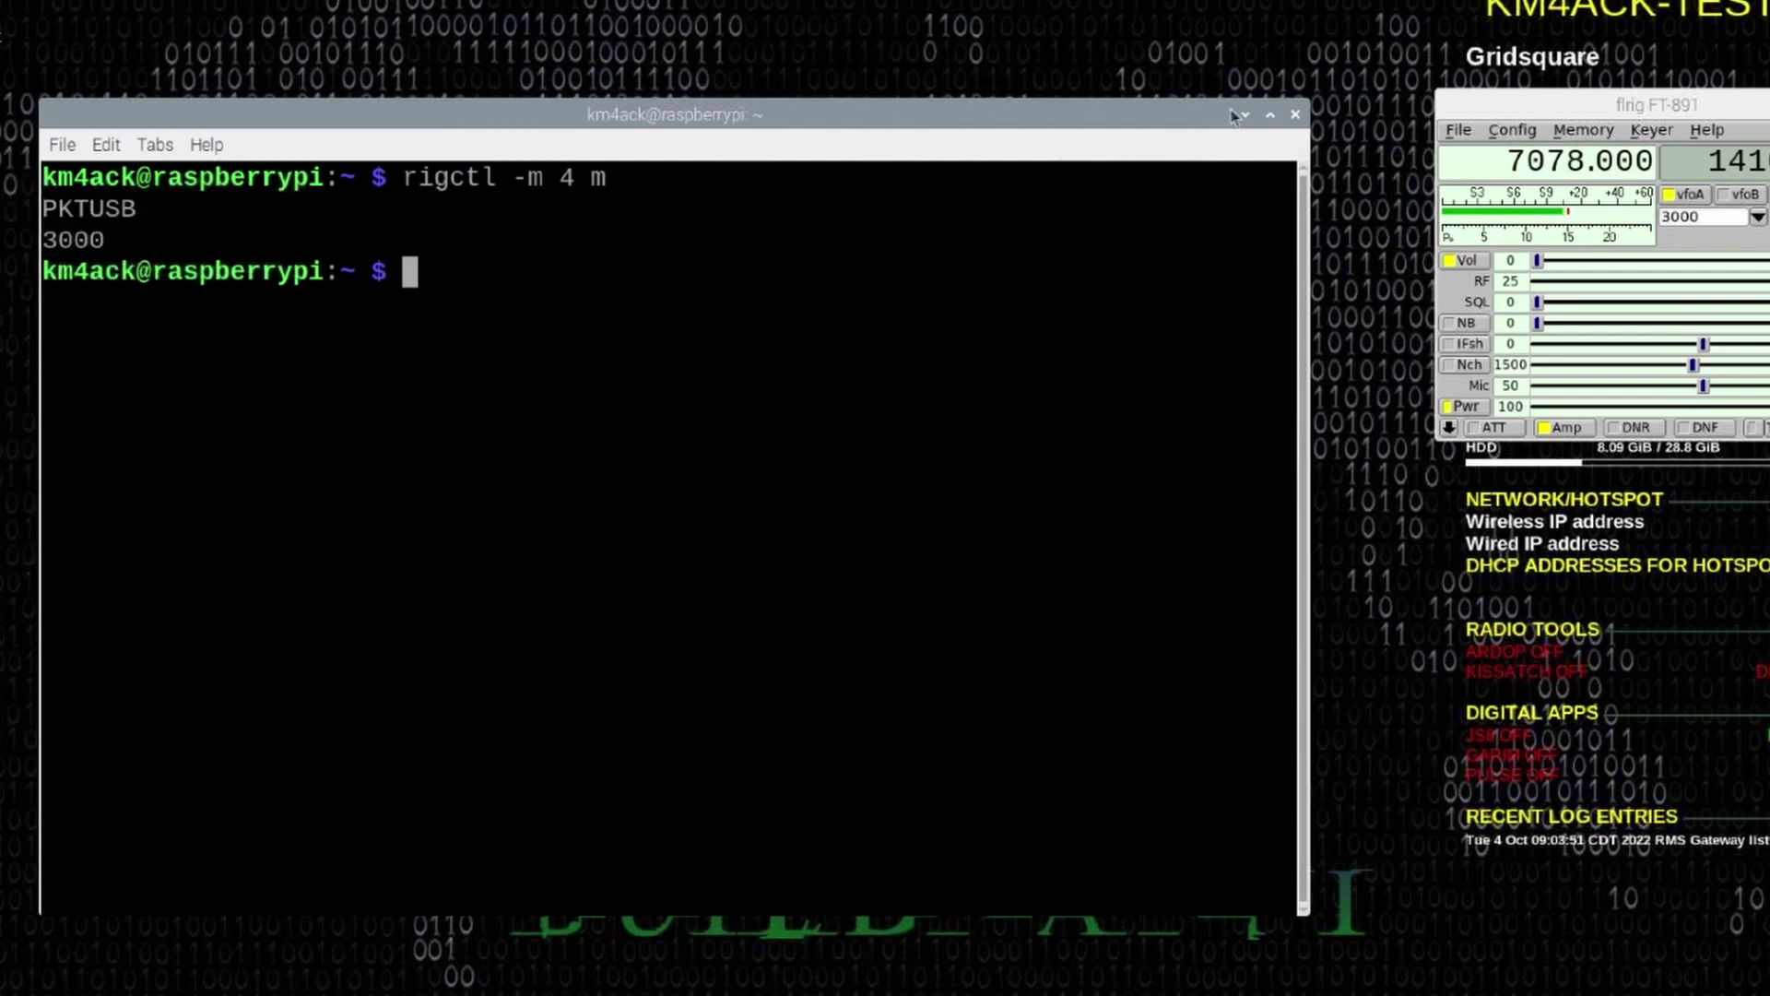
- Replace USB with 'PKTUSB 3000' in HF Mode for Radio and save with Update
{"action": "left_click", "coordinate": [1244, 118]}
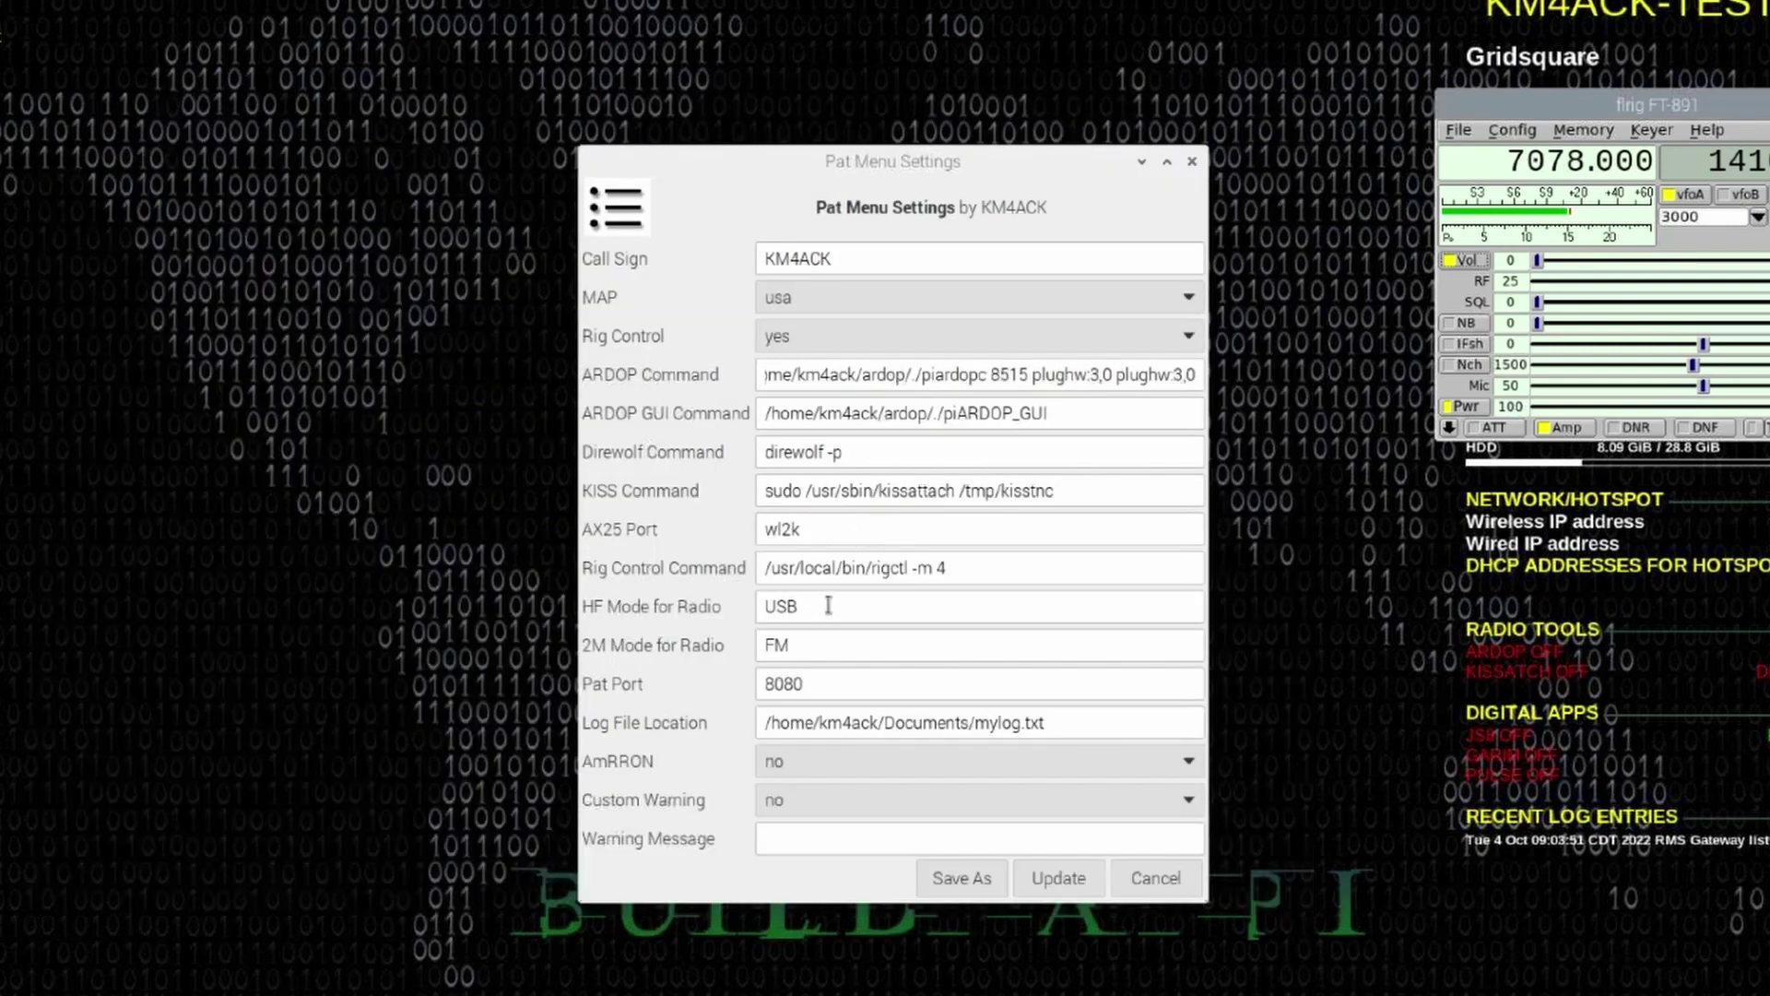
{"action": "left_click_drag", "start_coordinate": [828, 615], "coordinate": [712, 611]}
{"action": "key", "text": "BackSpace"}
{"action": "type", "text": "'"}
{"action": "type", "text": "PKTUSB"}
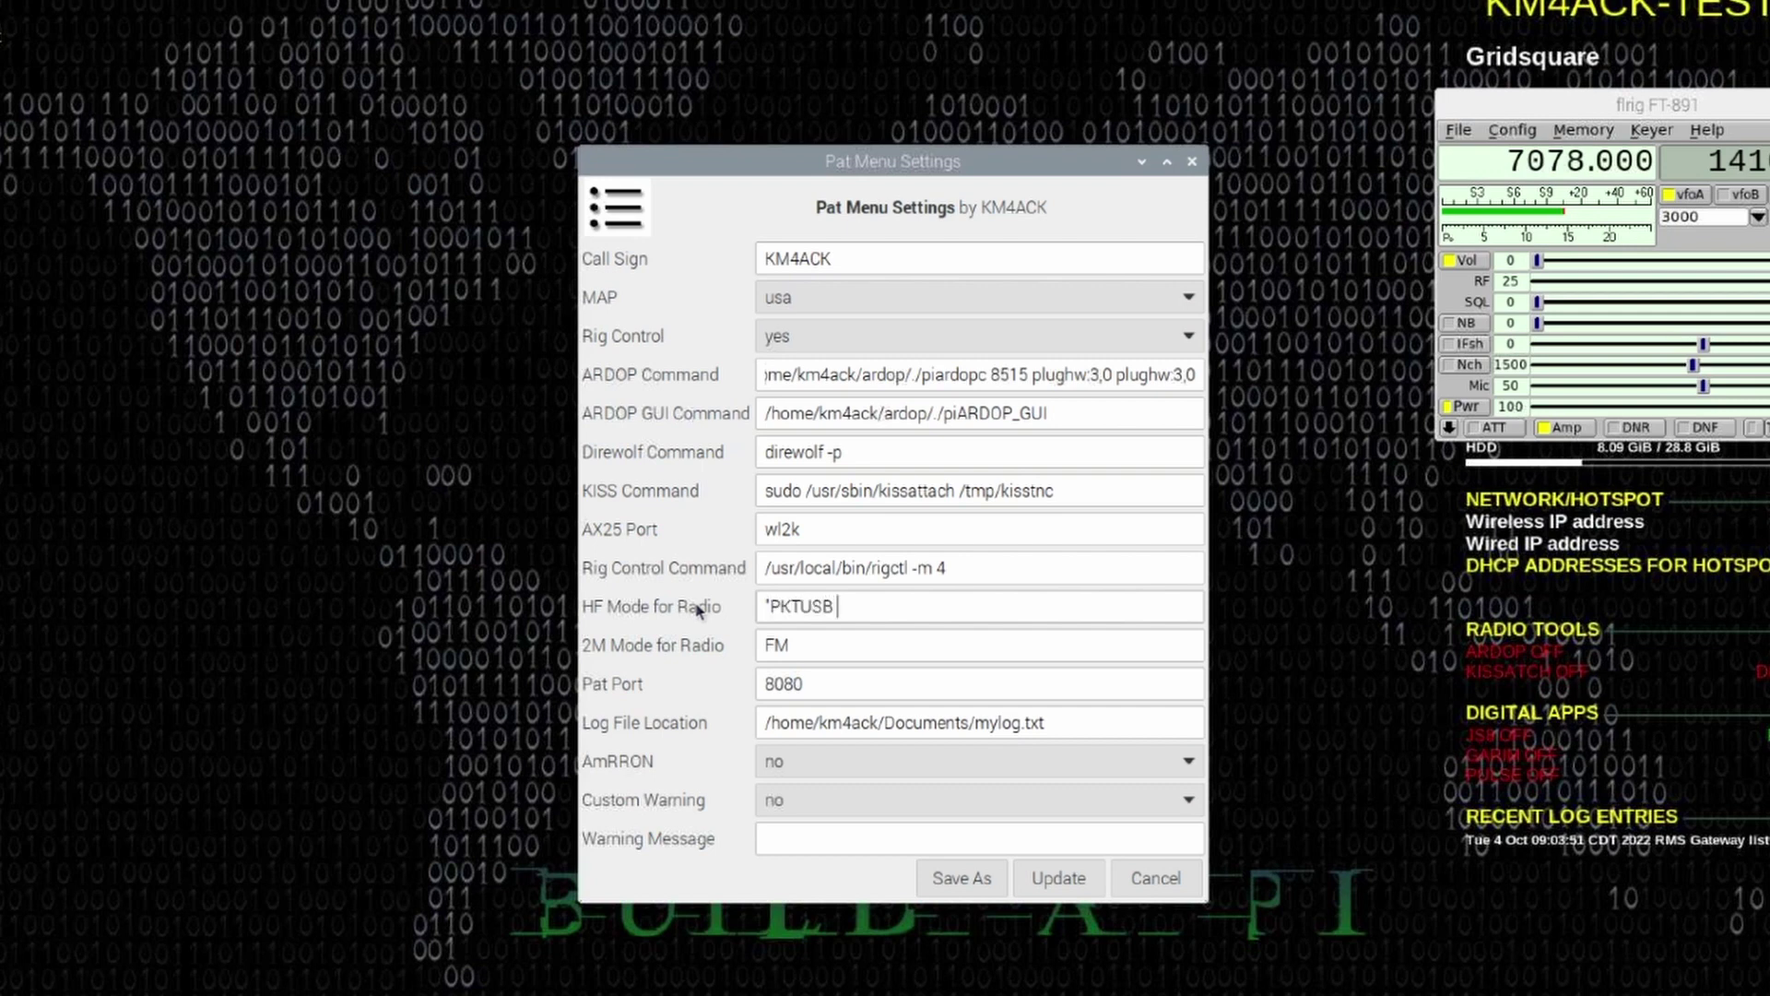
{"action": "type", "text": " 3000'"}
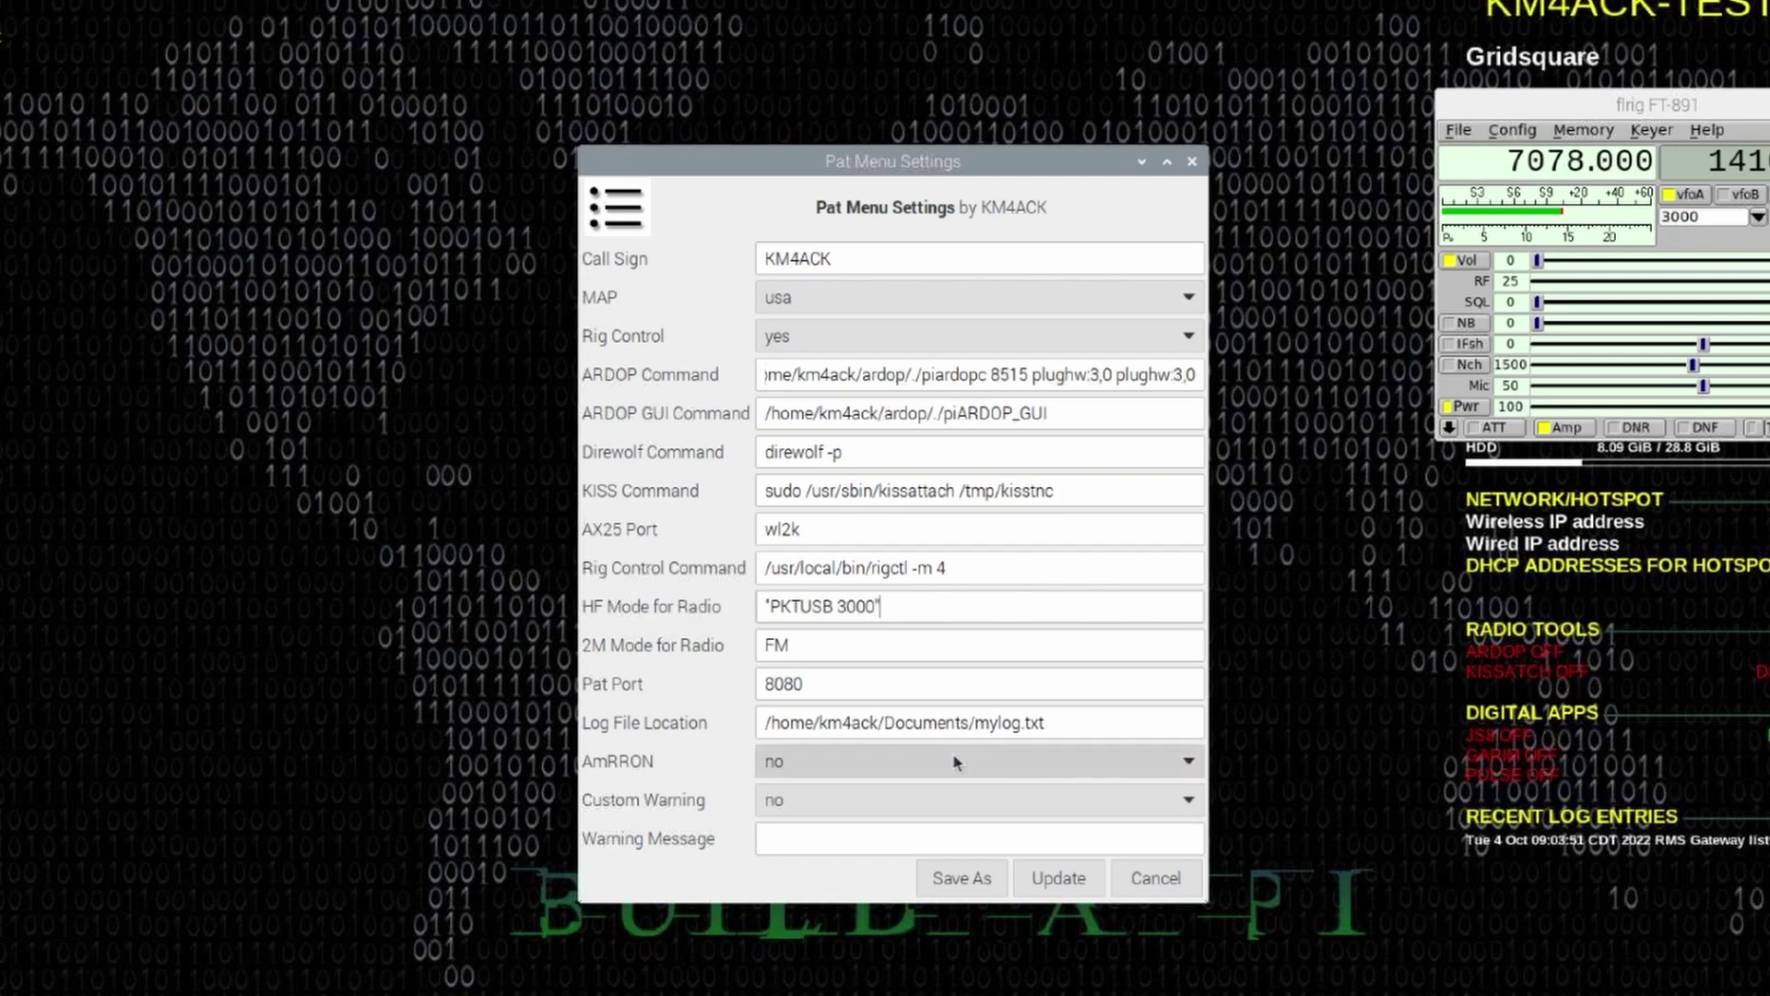
{"action": "left_click", "coordinate": [1058, 878]}
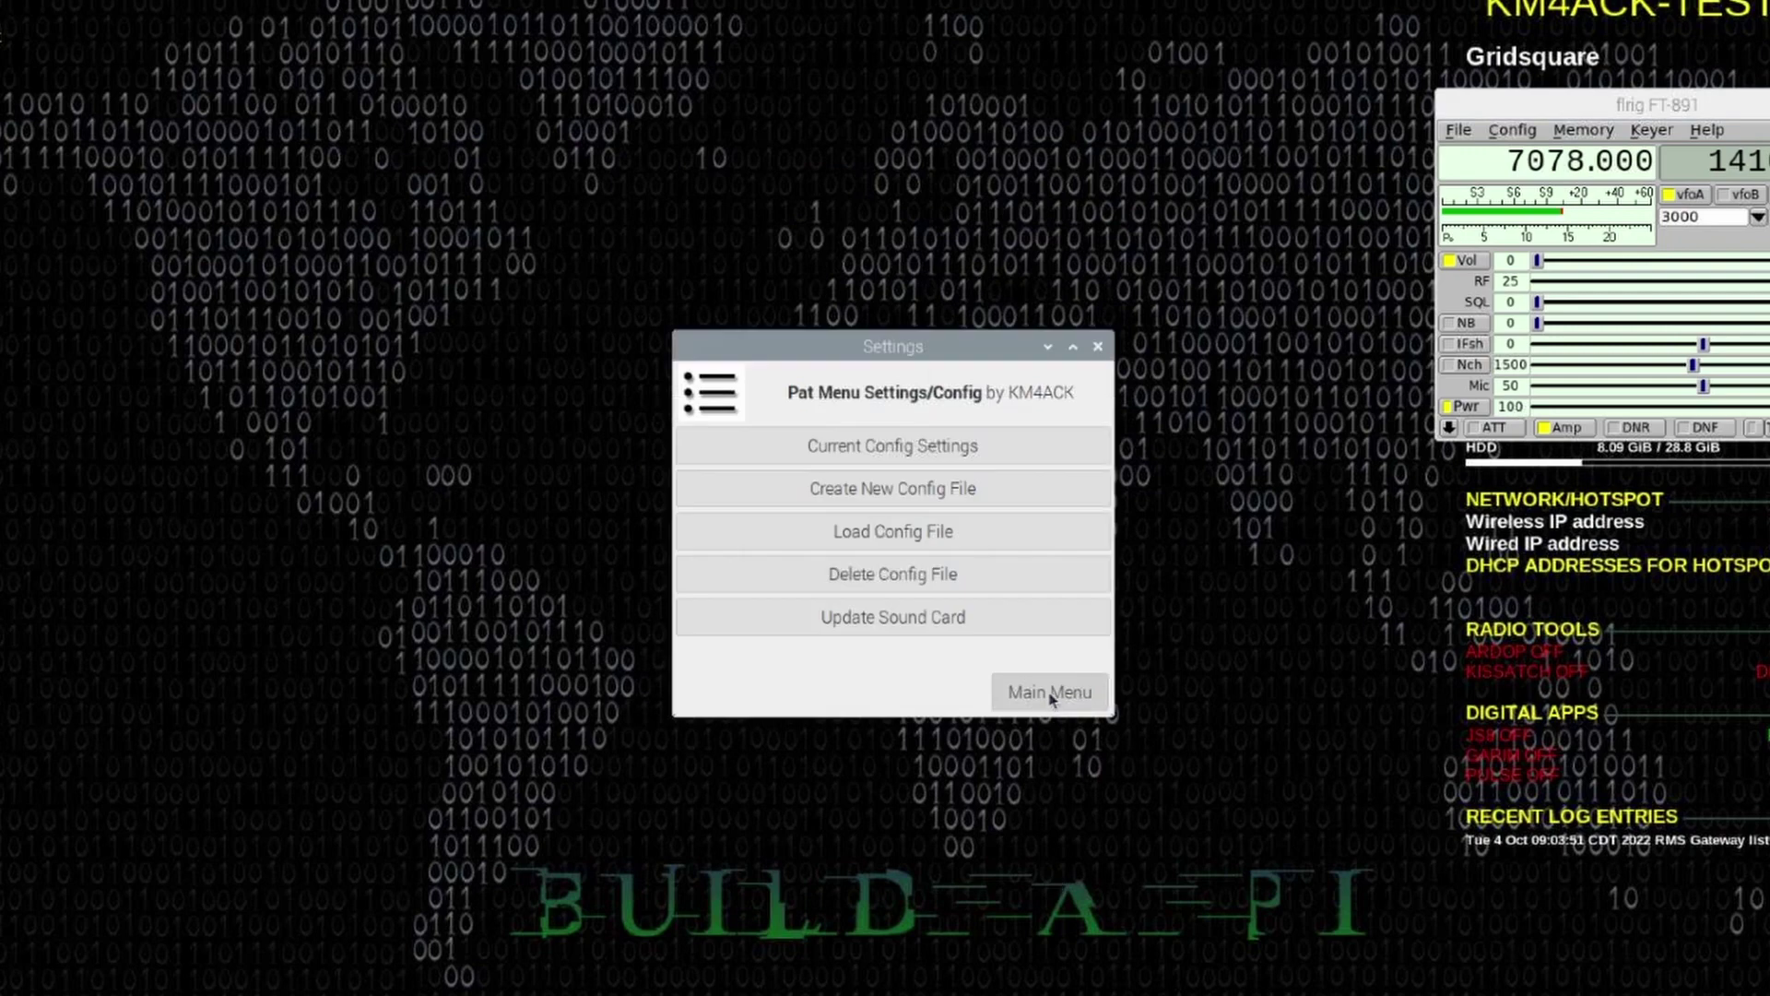
- Set ARDOP PTT to true under Manage Pat Winlink, confirm it, and return to the main menu
{"action": "left_click", "coordinate": [1050, 692]}
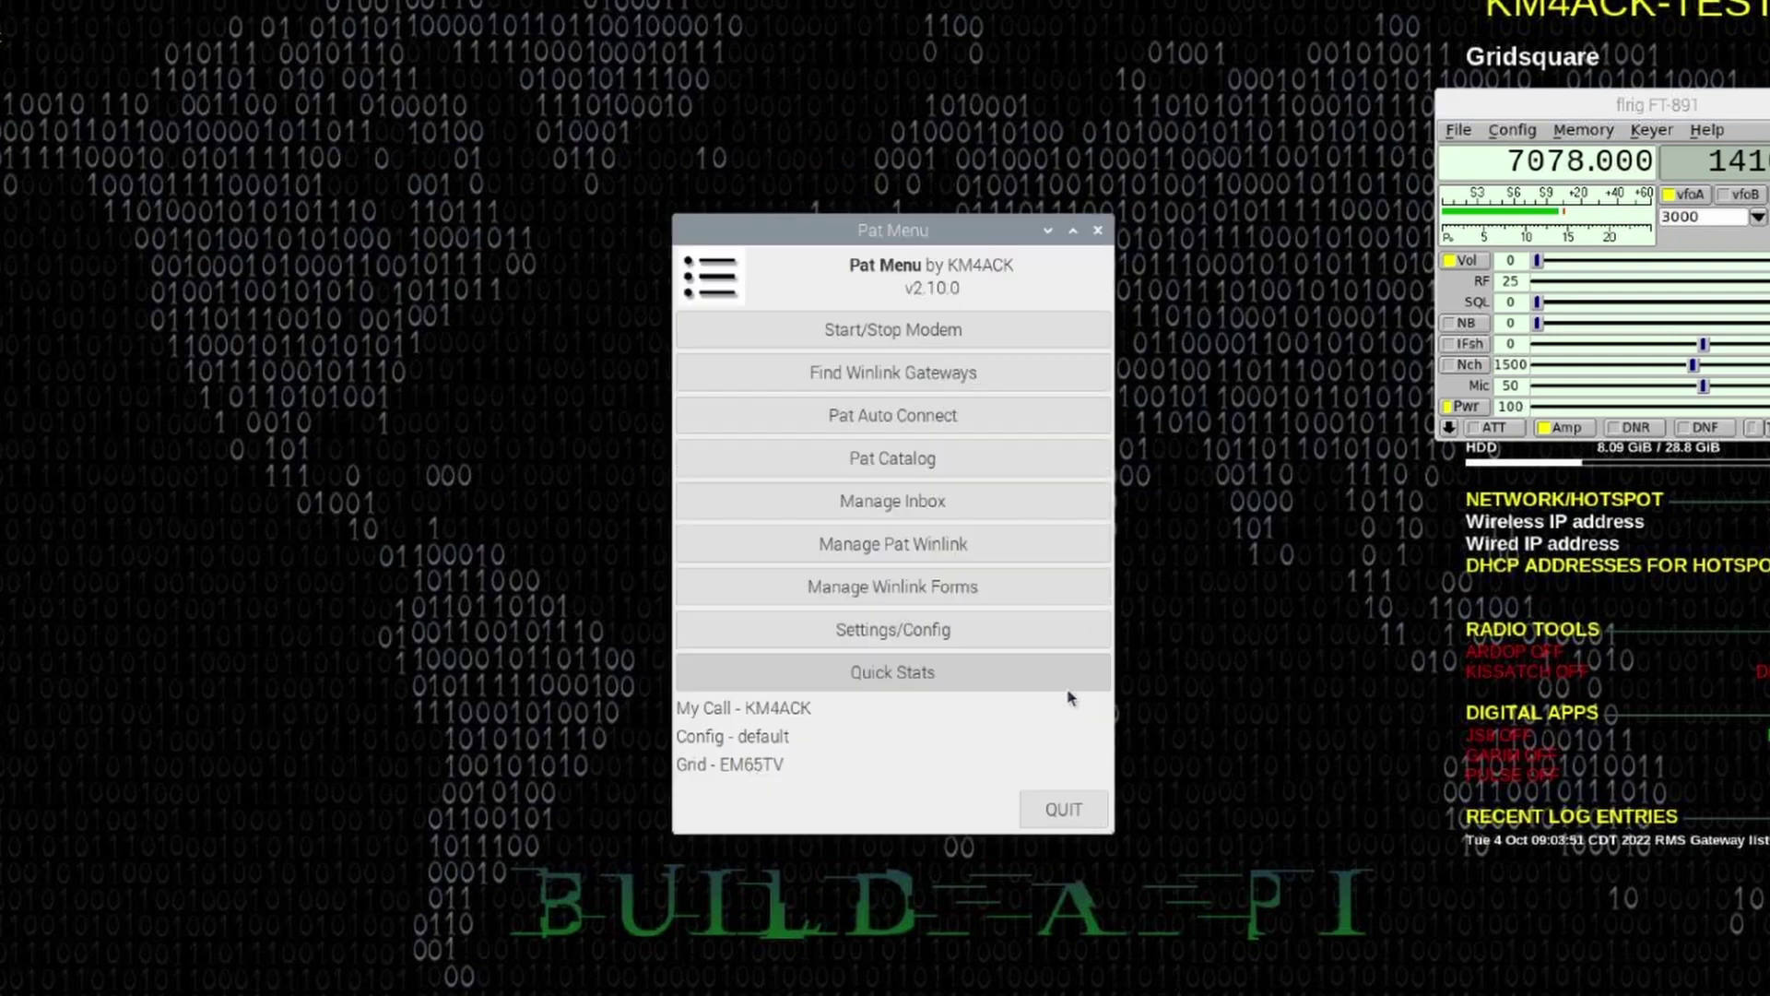
{"action": "left_click", "coordinate": [890, 550]}
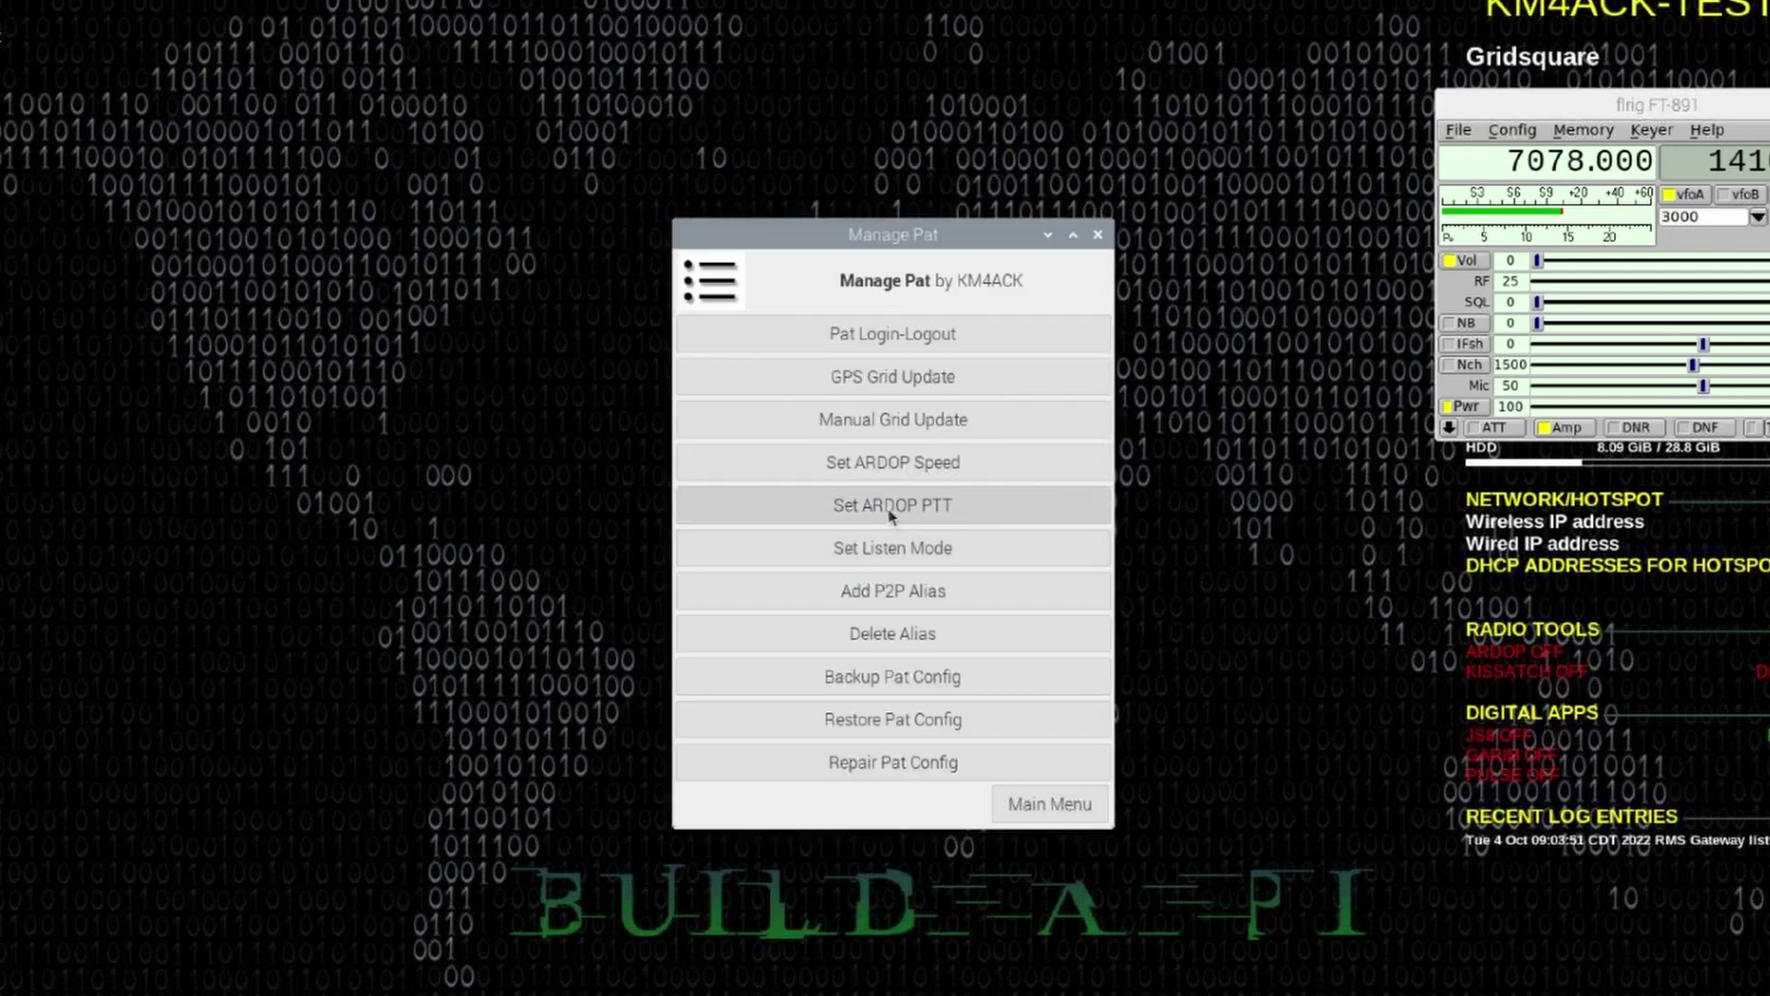
{"action": "left_click", "coordinate": [923, 512]}
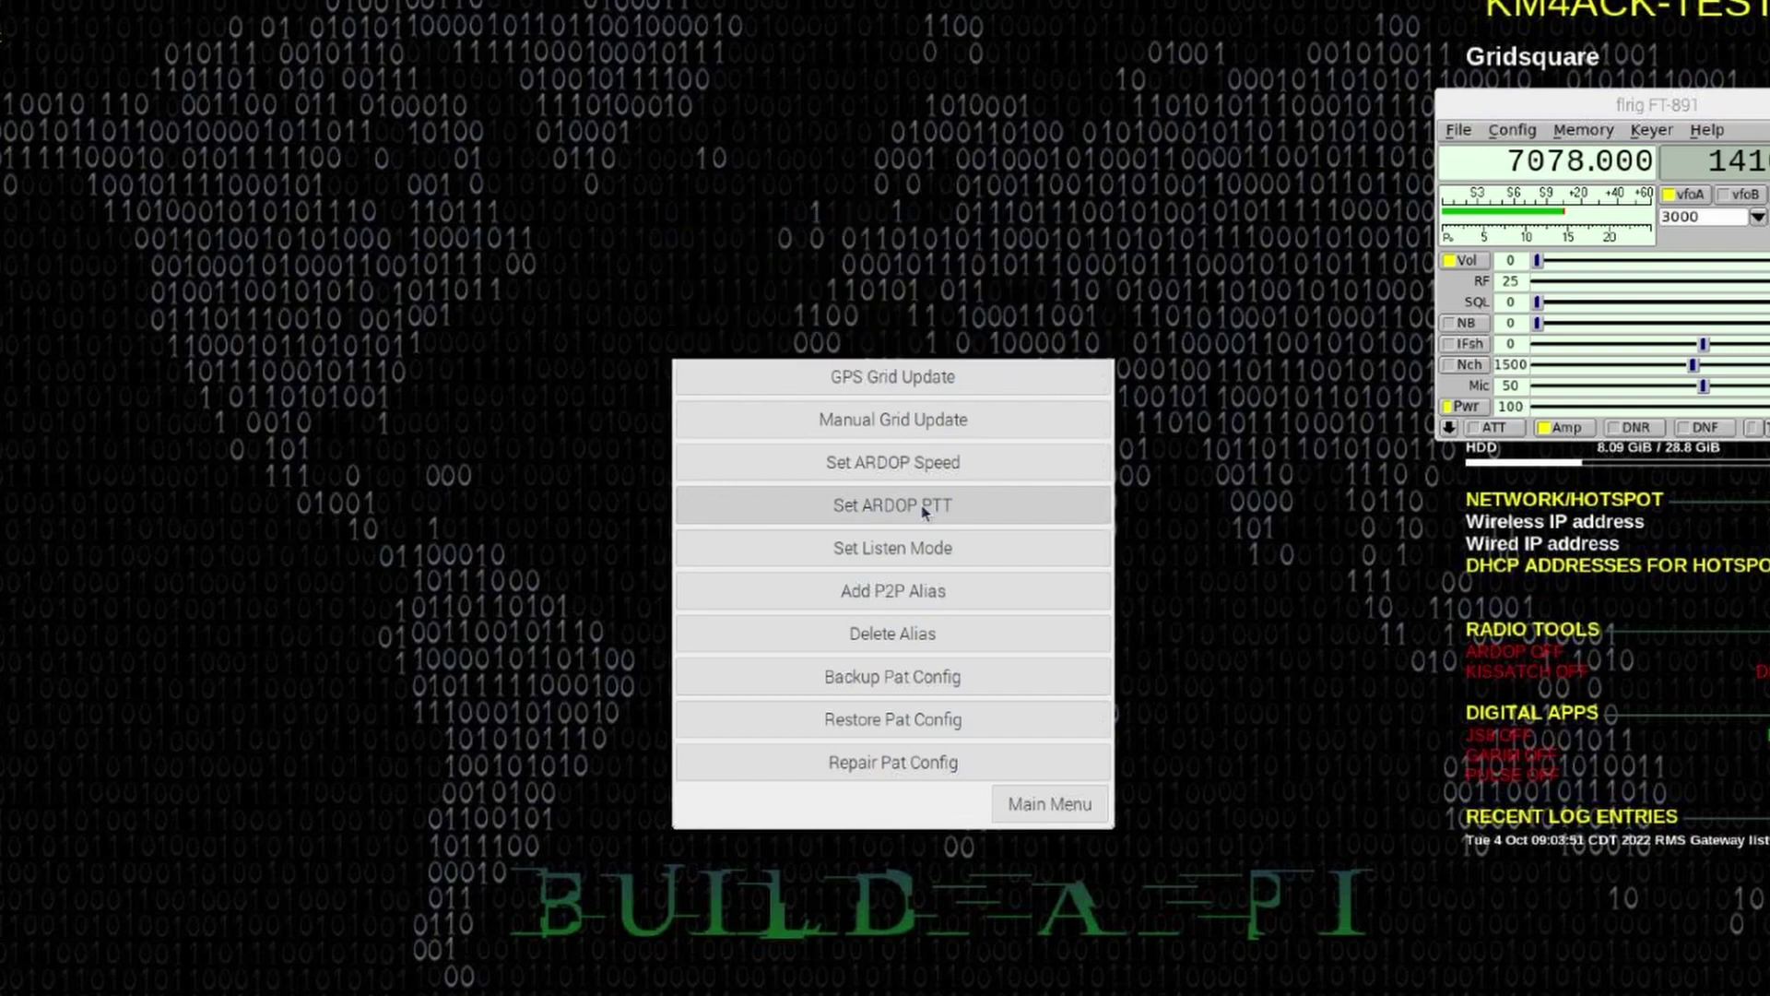
{"action": "left_click", "coordinate": [919, 551]}
{"action": "left_click", "coordinate": [899, 574]}
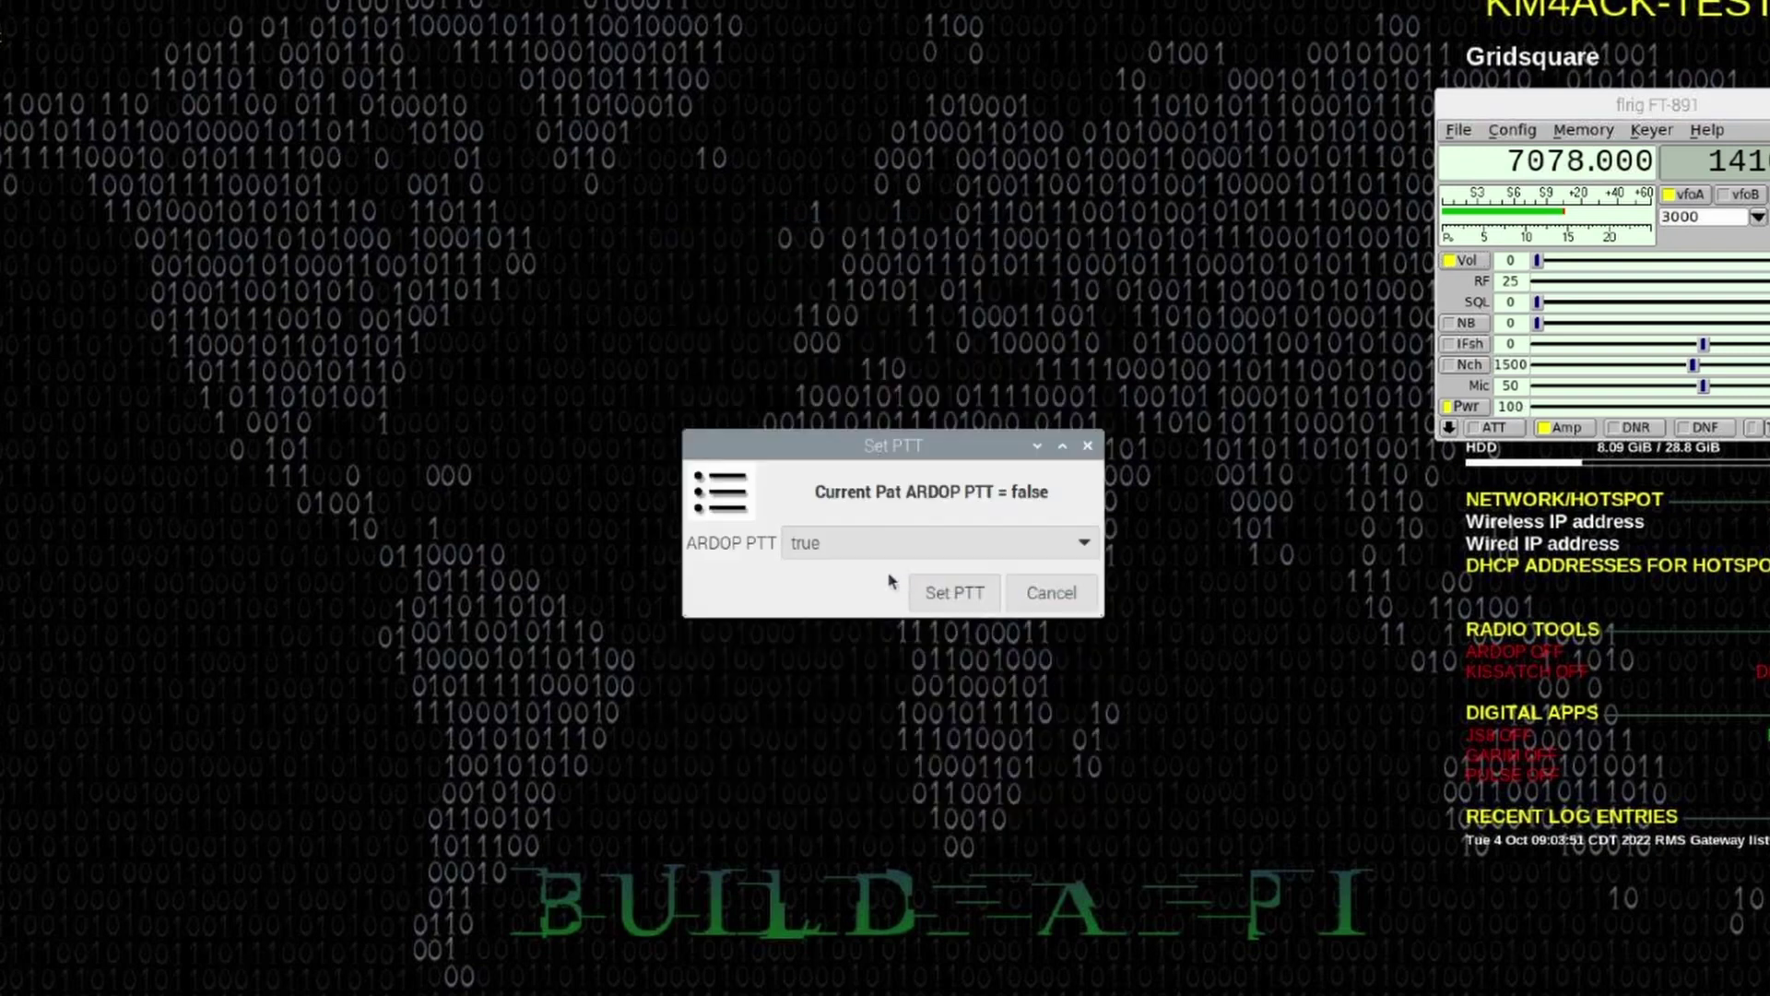
{"action": "left_click", "coordinate": [940, 602]}
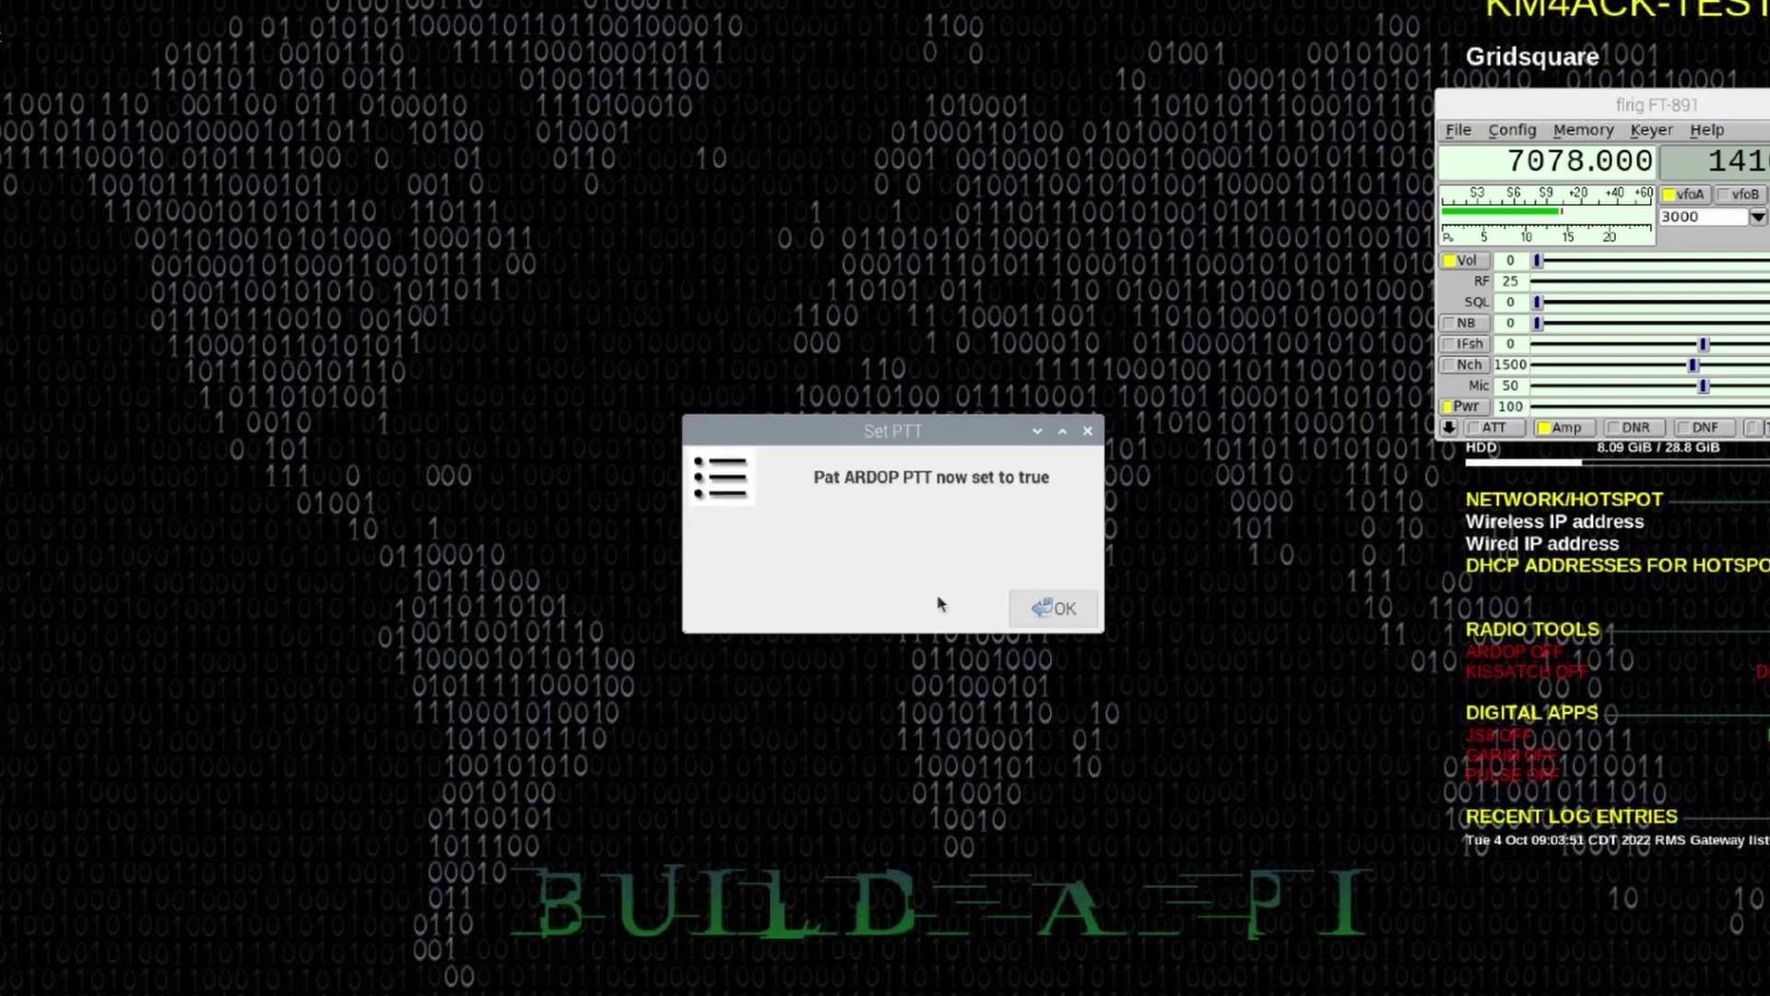
{"action": "left_click", "coordinate": [1051, 609]}
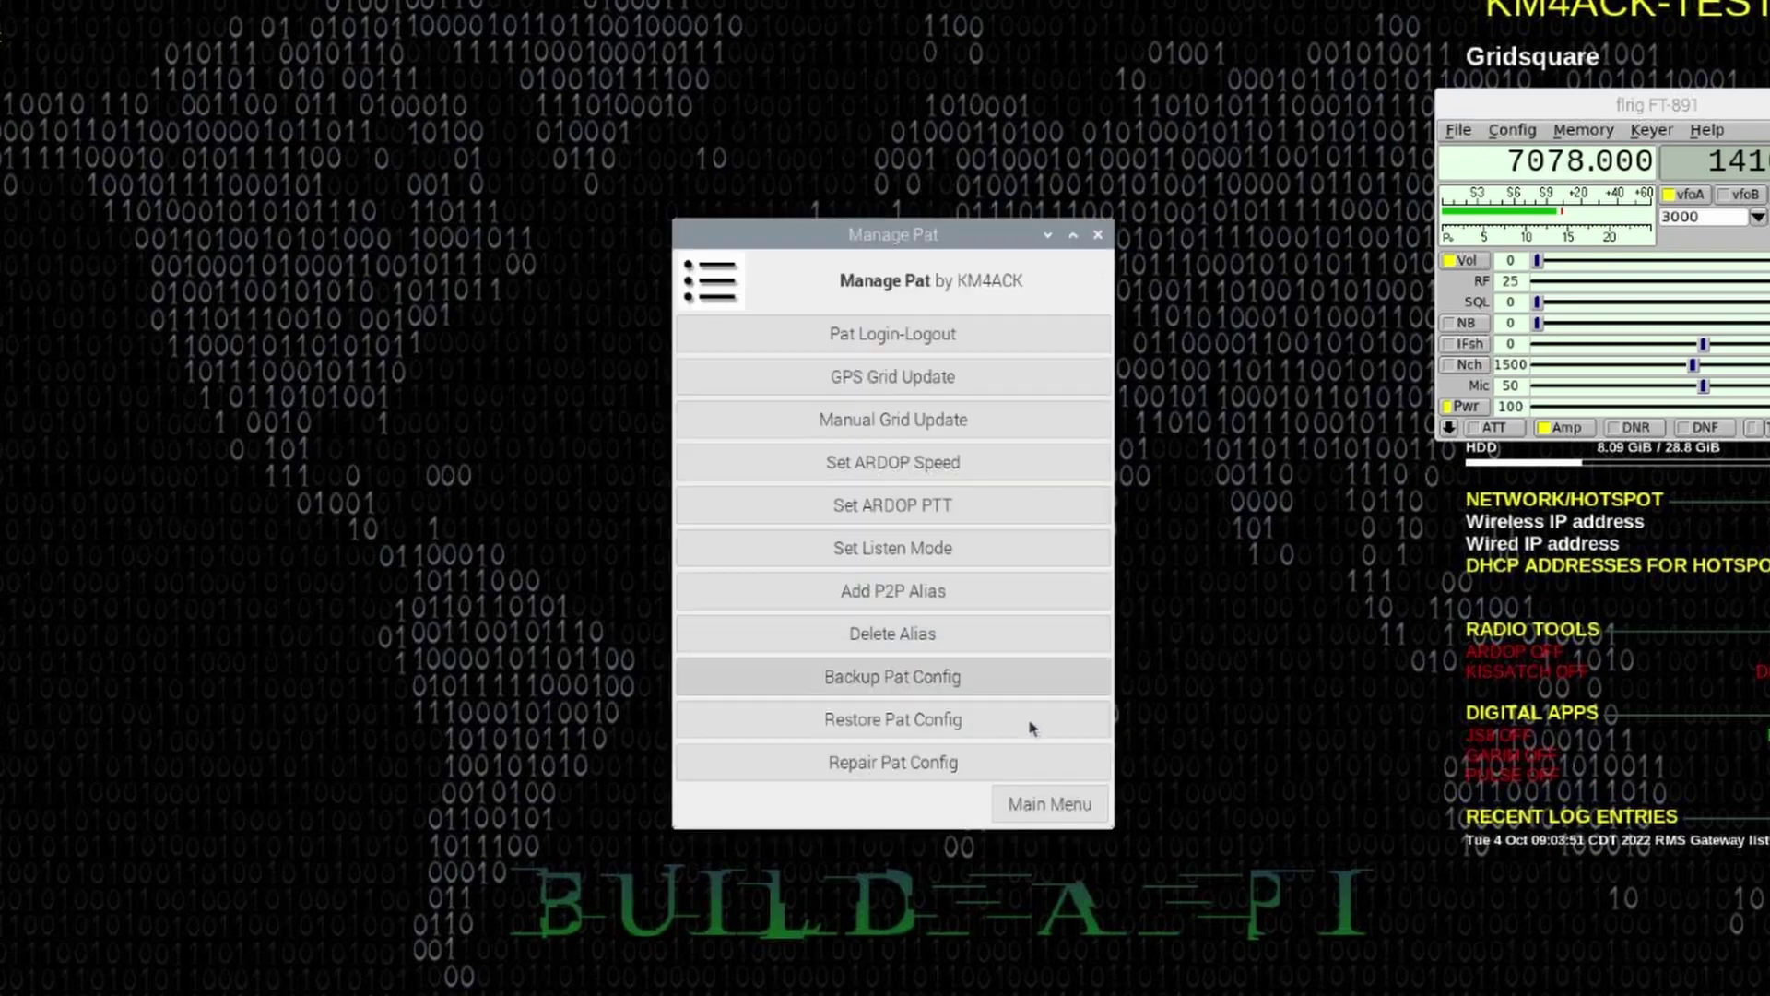
{"action": "left_click", "coordinate": [1047, 804]}
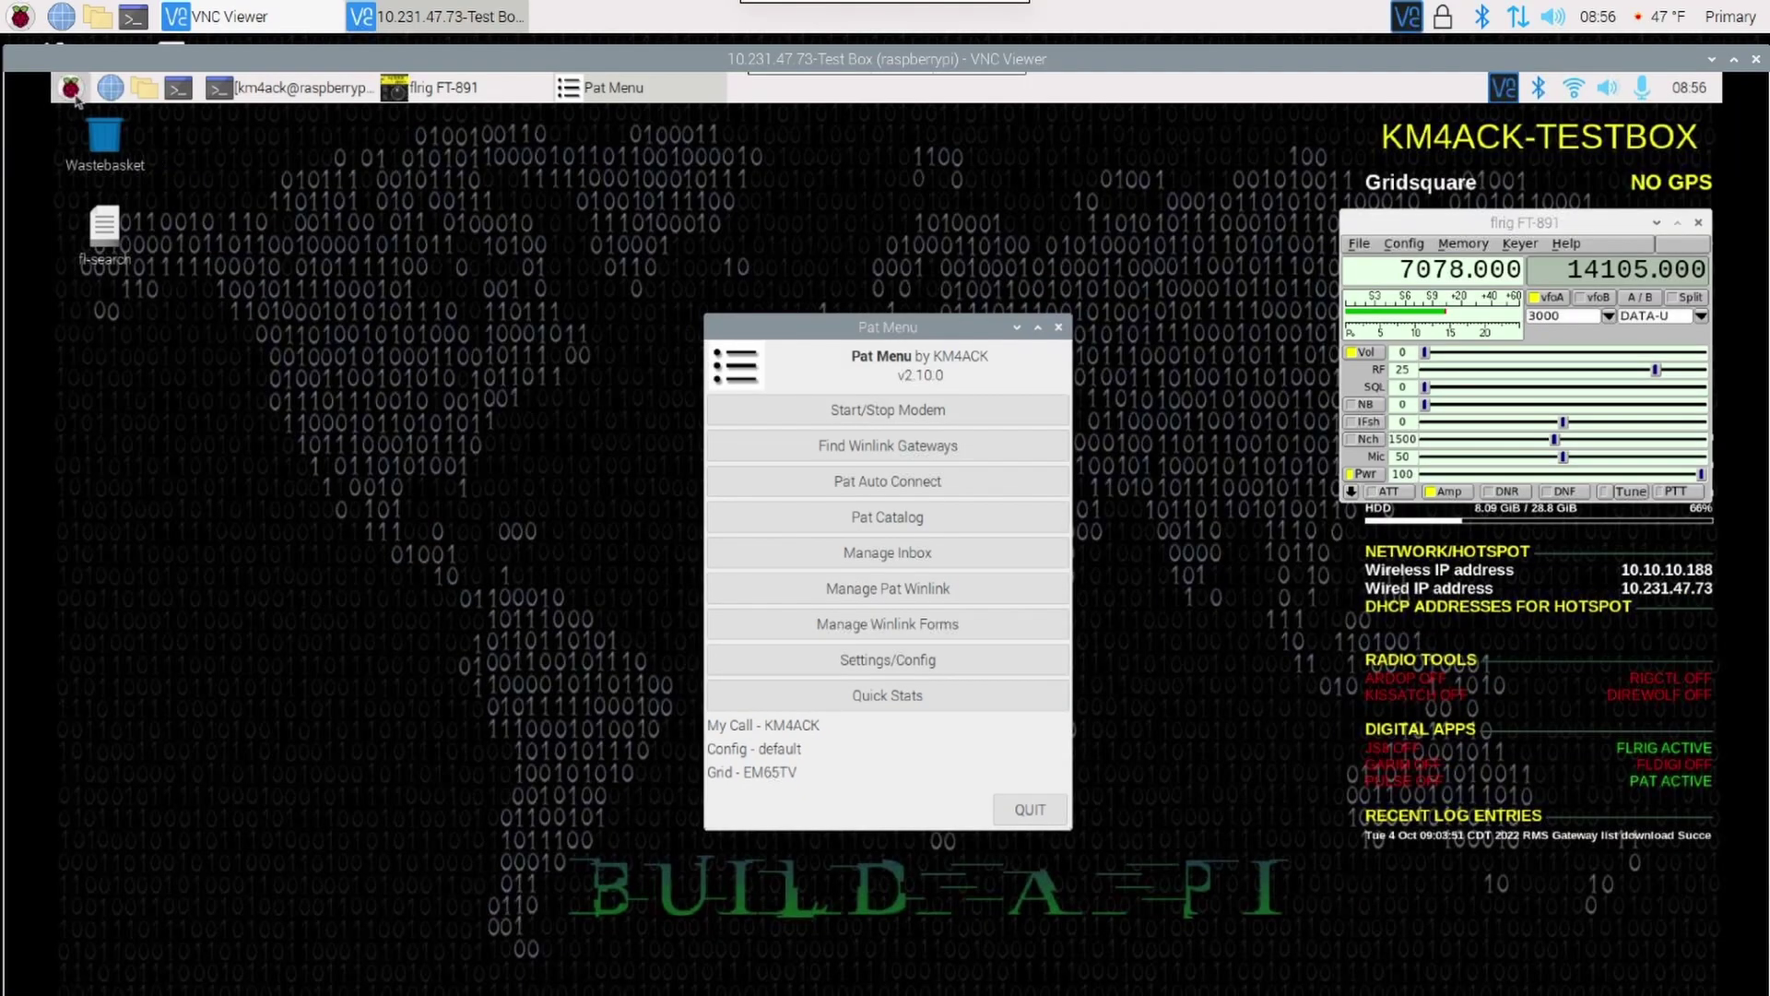
- Launch VARA HF from the Raspberry Pi menu under Hamradio > VARA
{"action": "left_click", "coordinate": [71, 88]}
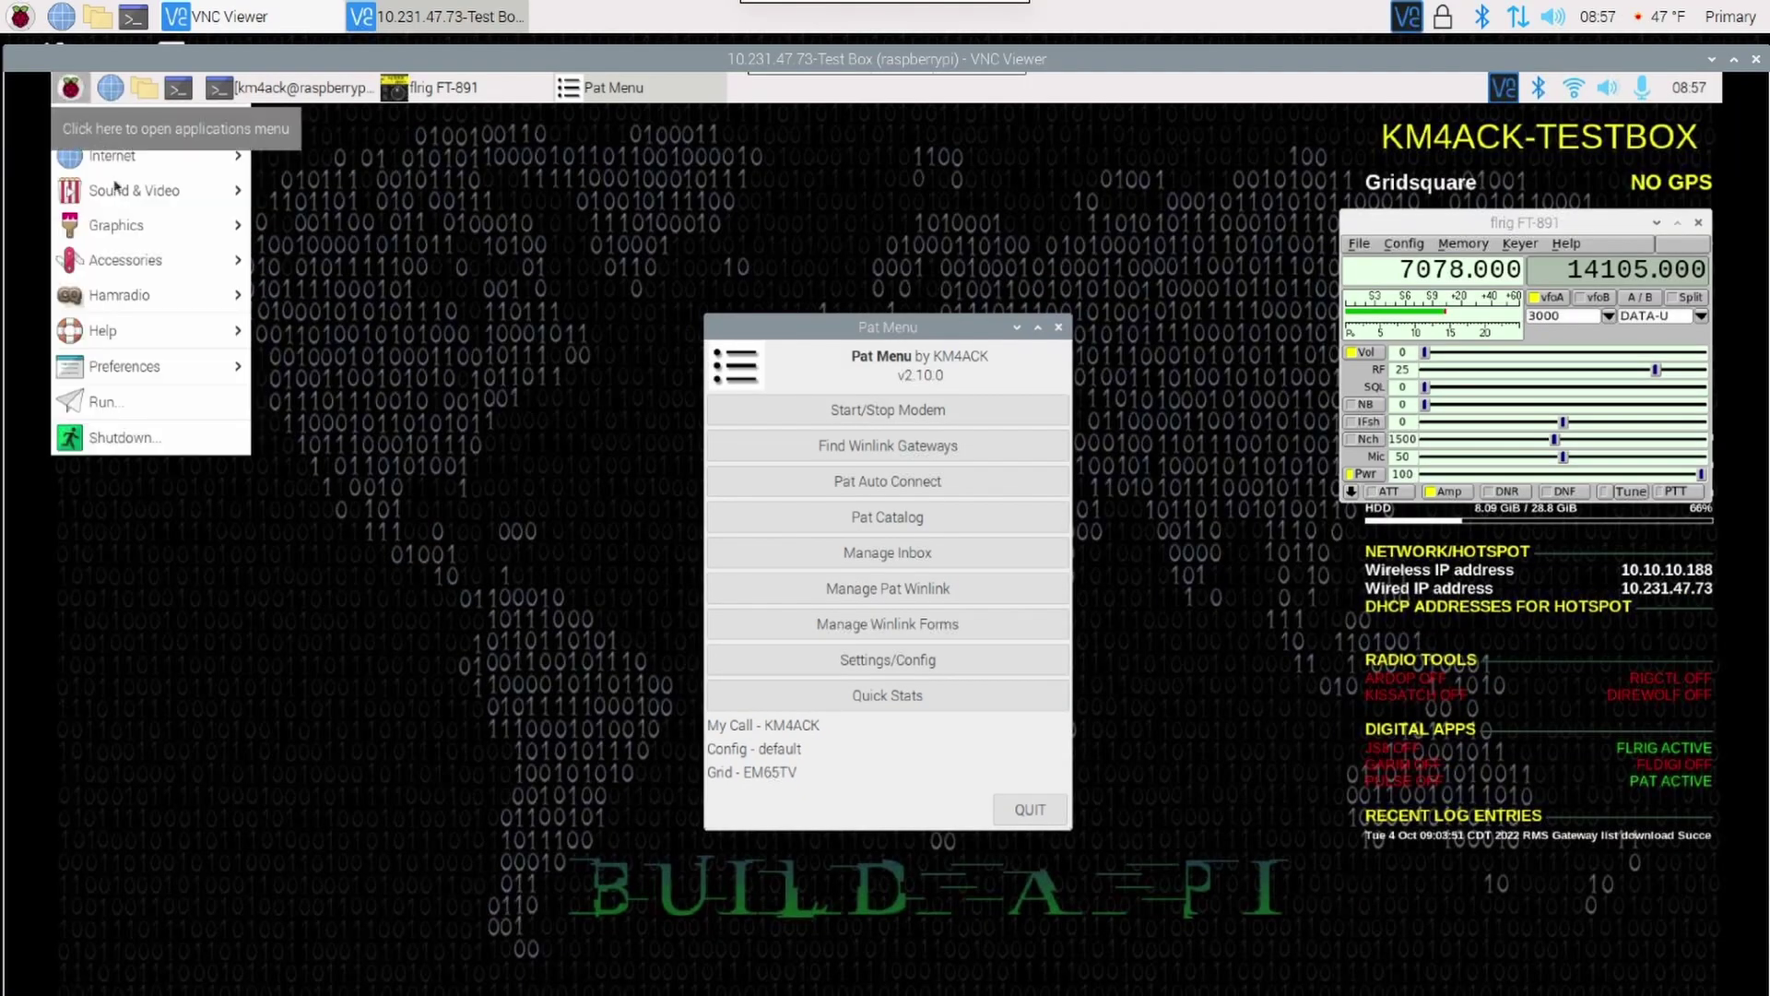
{"action": "mouse_move", "coordinate": [189, 295]}
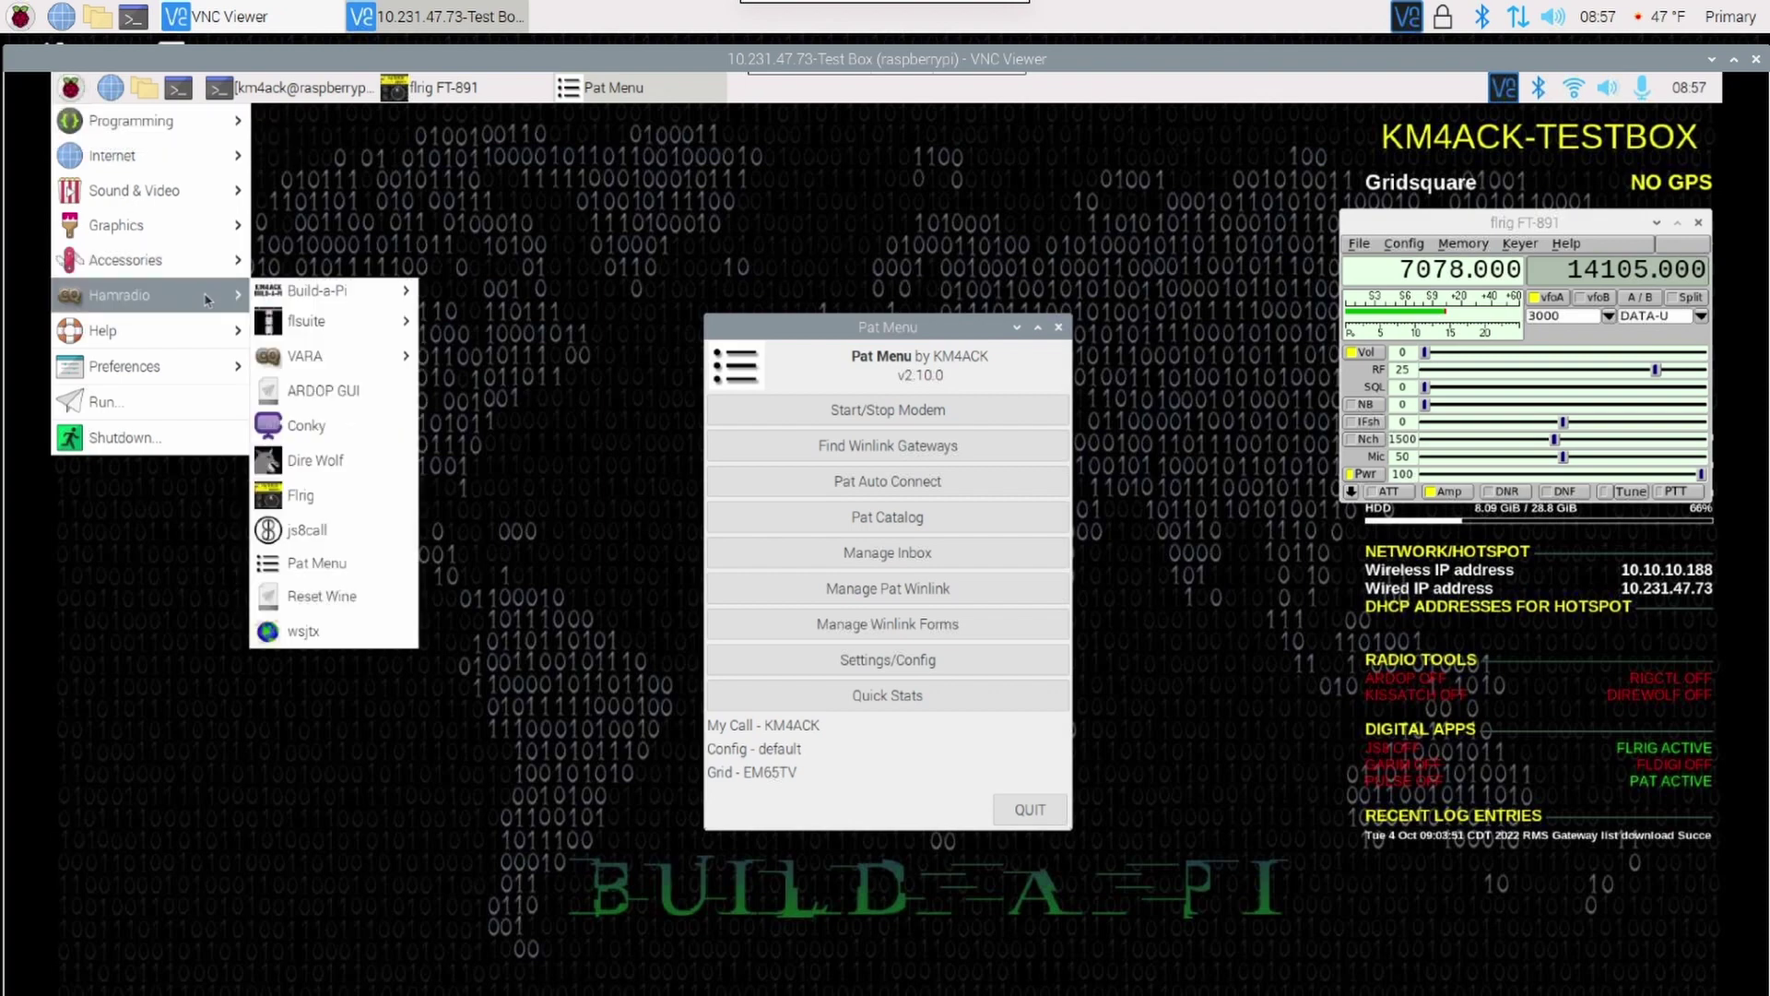
{"action": "mouse_move", "coordinate": [332, 359]}
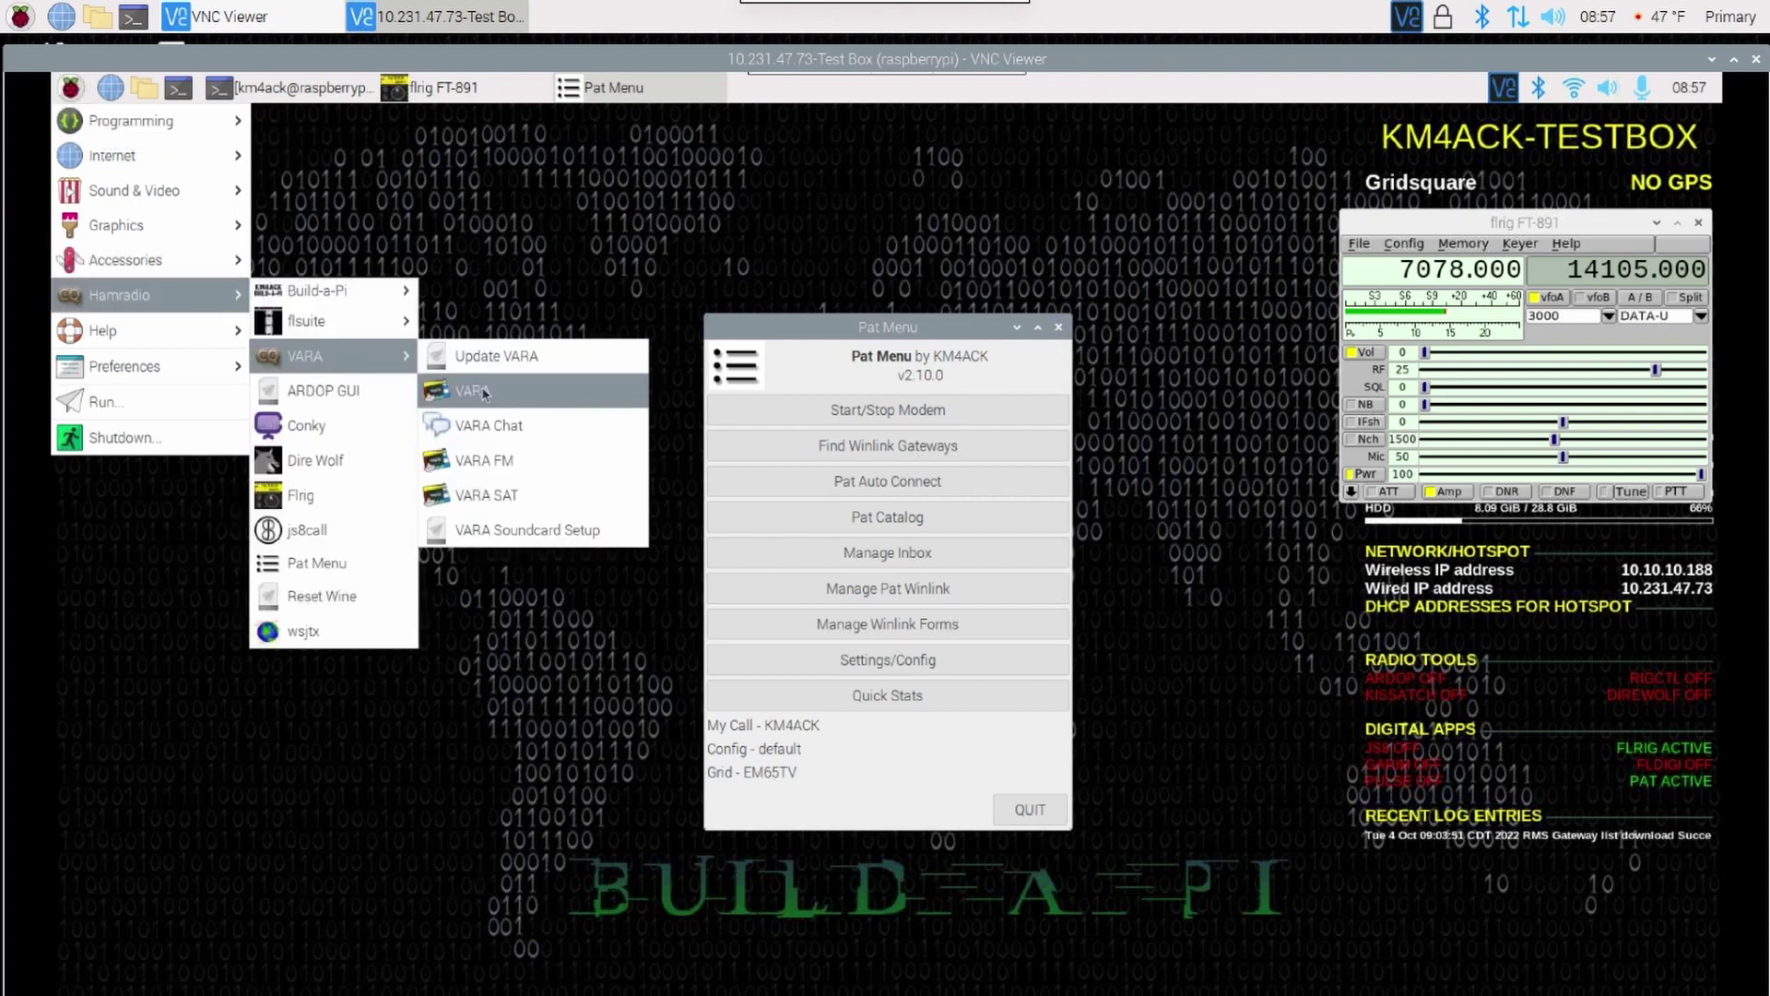
{"action": "left_click", "coordinate": [484, 393]}
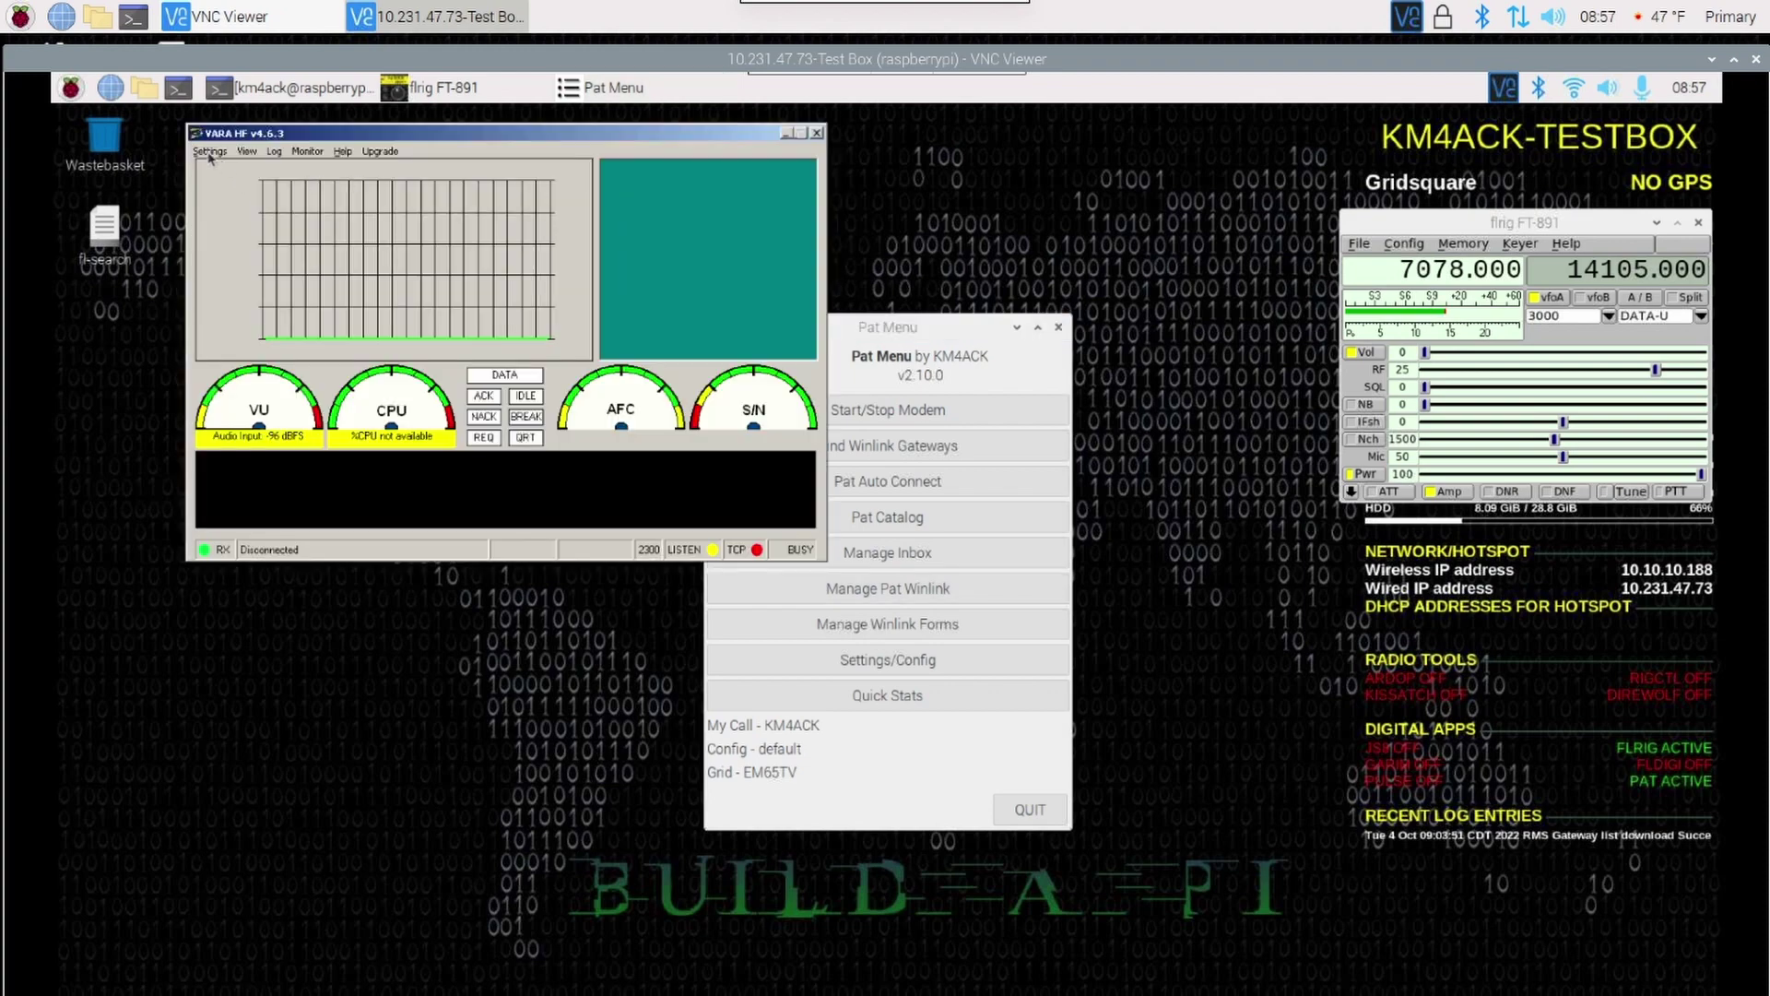
- Review the VARA Setup dialog from the Settings menu and close it
{"action": "left_click", "coordinate": [211, 152]}
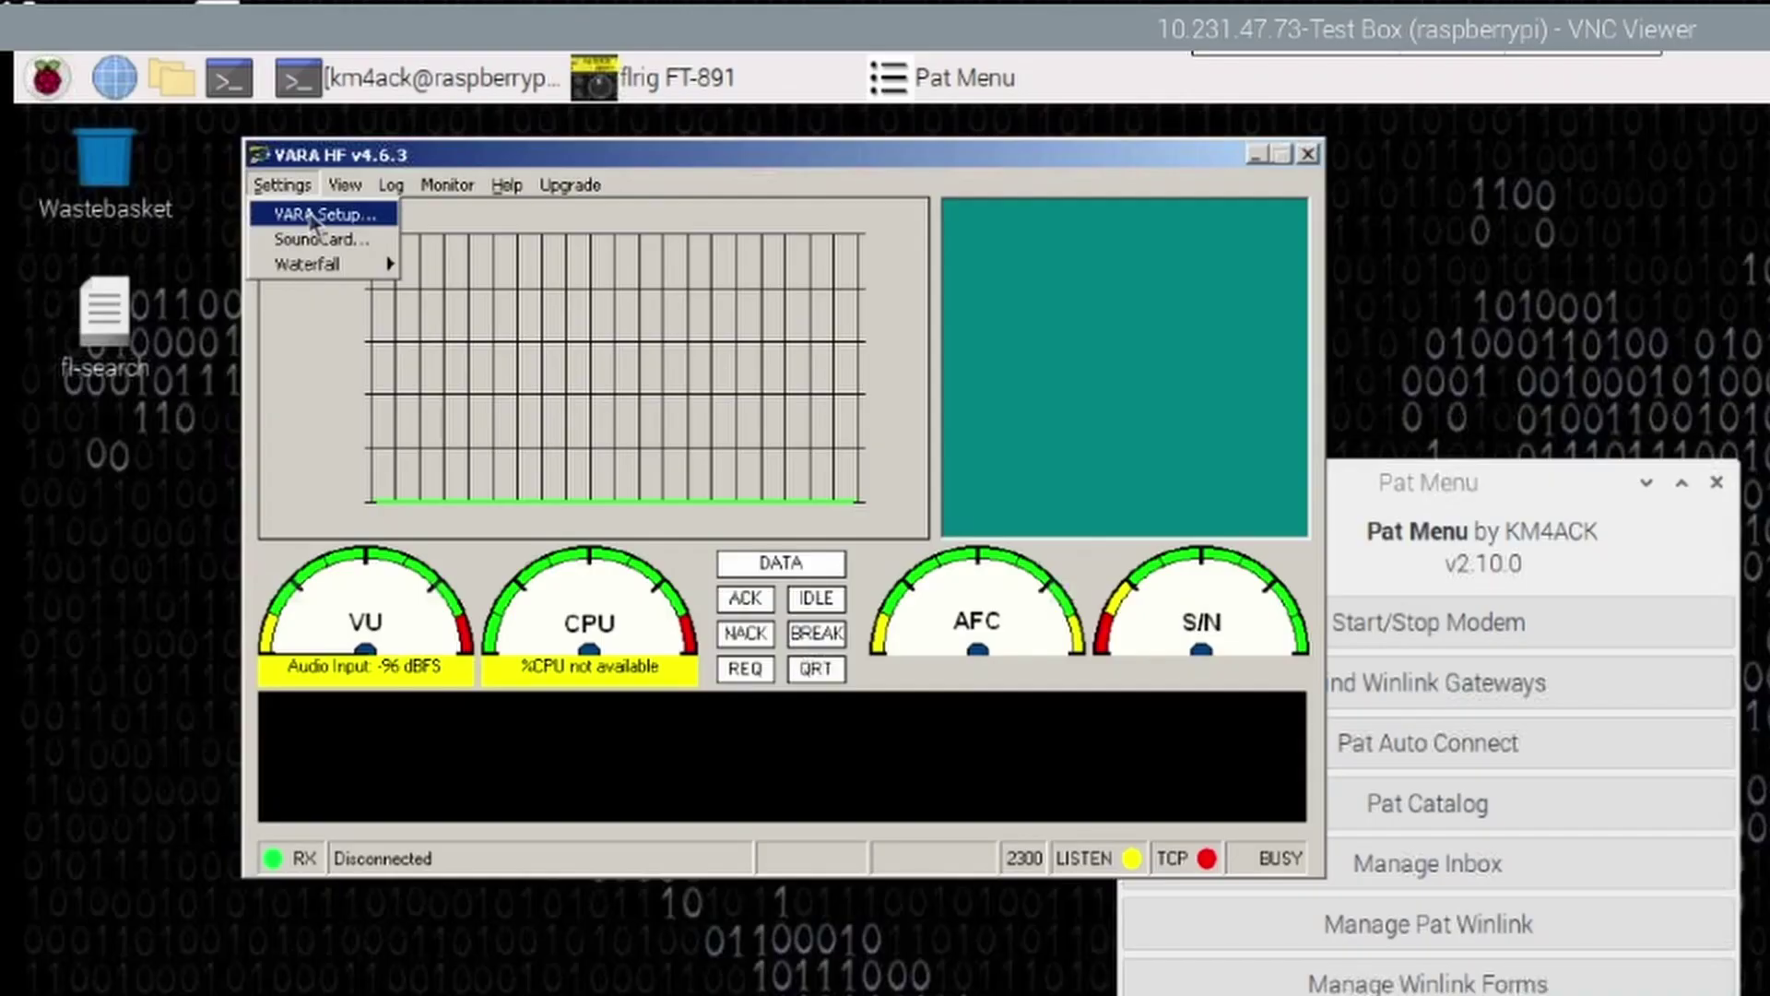
{"action": "left_click", "coordinate": [314, 216]}
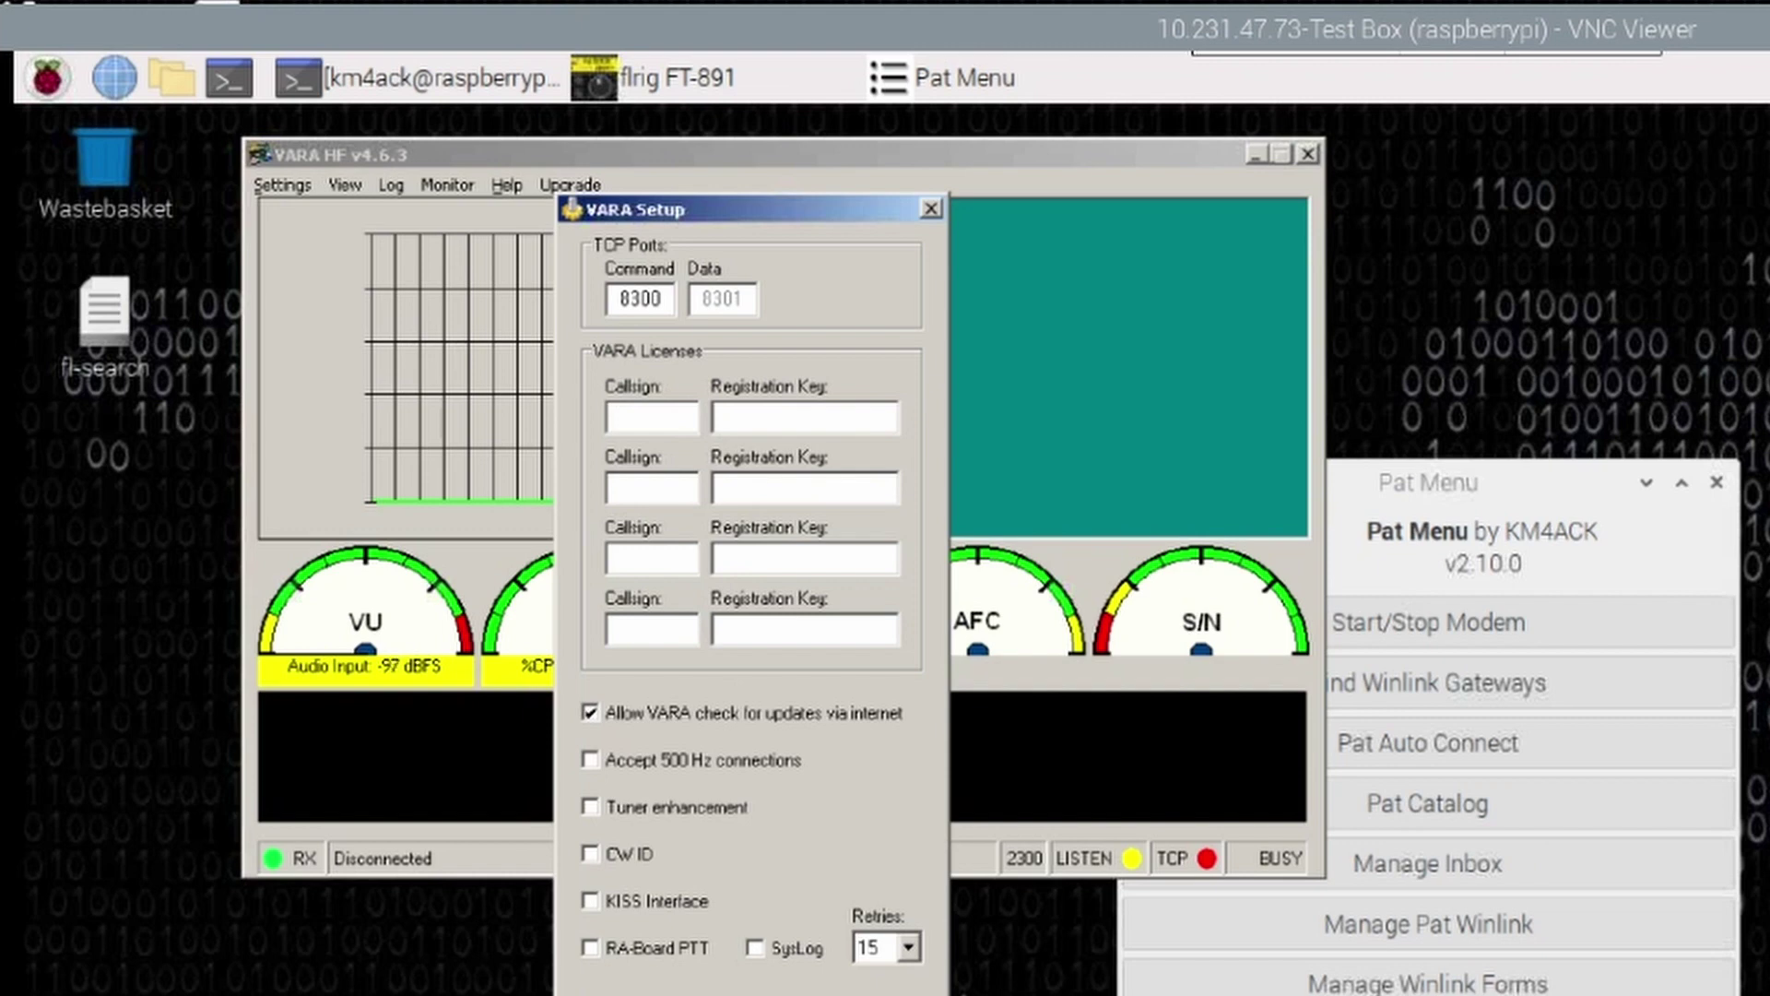
{"action": "key", "text": "Escape"}
- Select USB Audio Device for both VARA HF sound card input and output, then close the dialog
{"action": "left_click", "coordinate": [279, 187]}
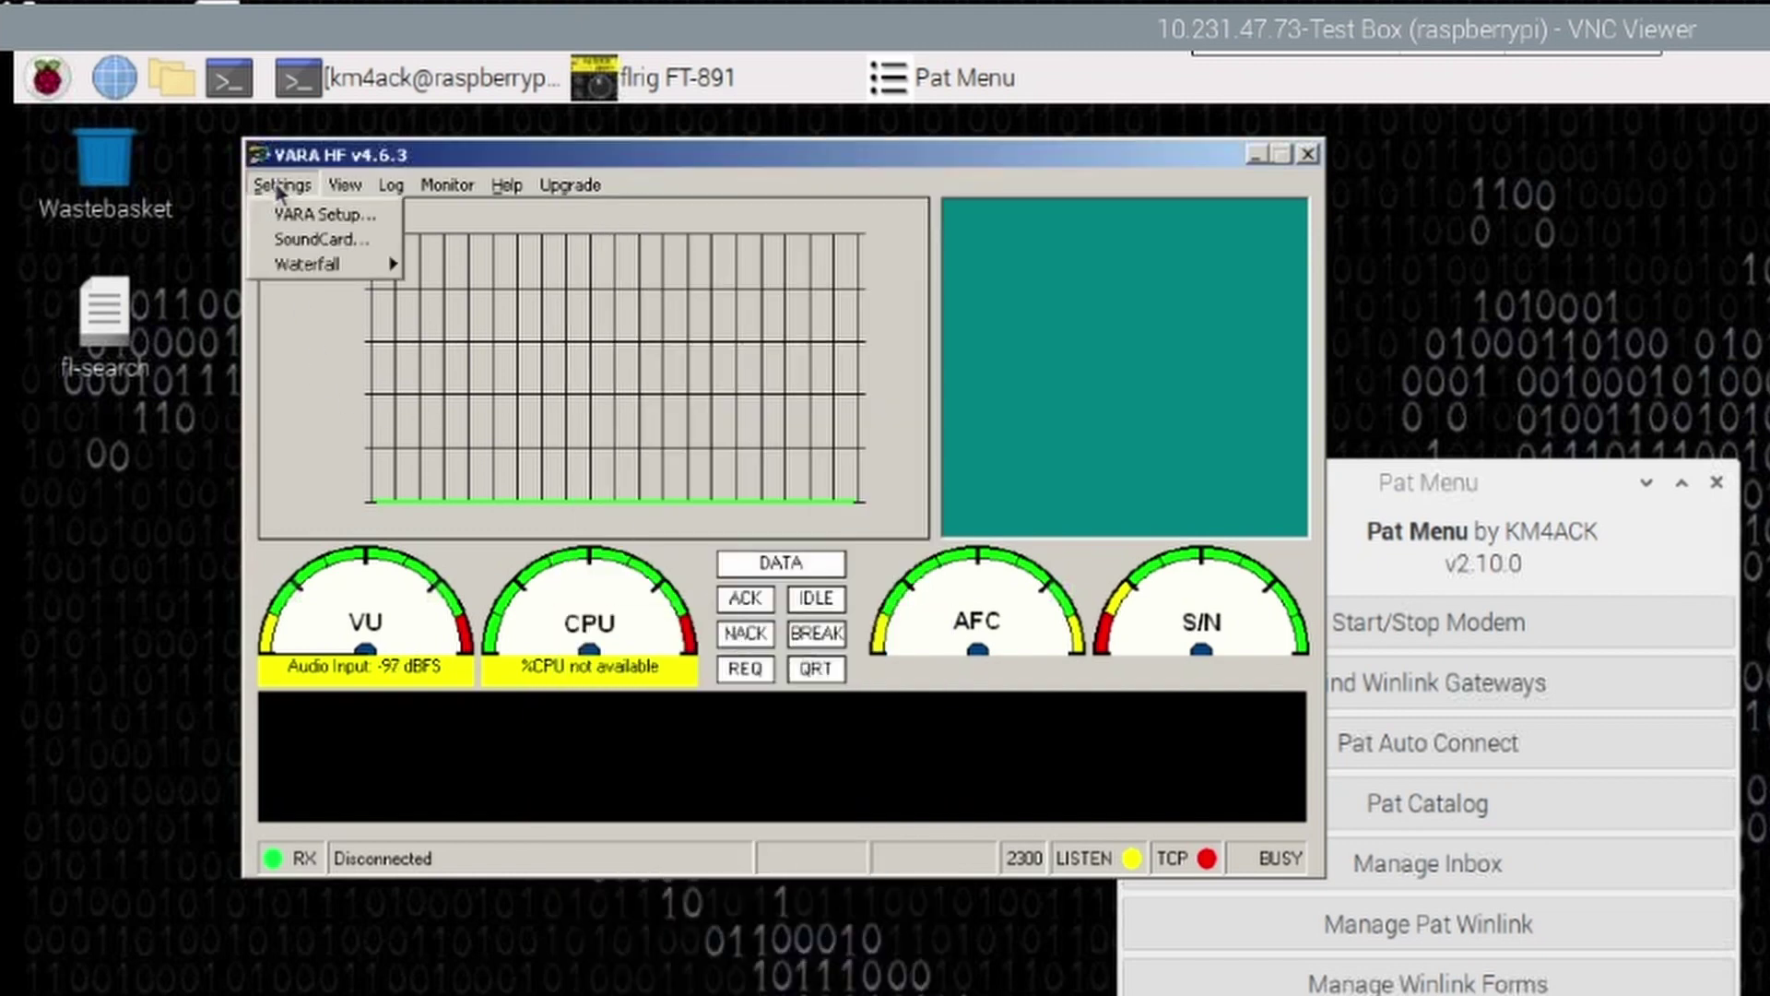
{"action": "left_click", "coordinate": [318, 242]}
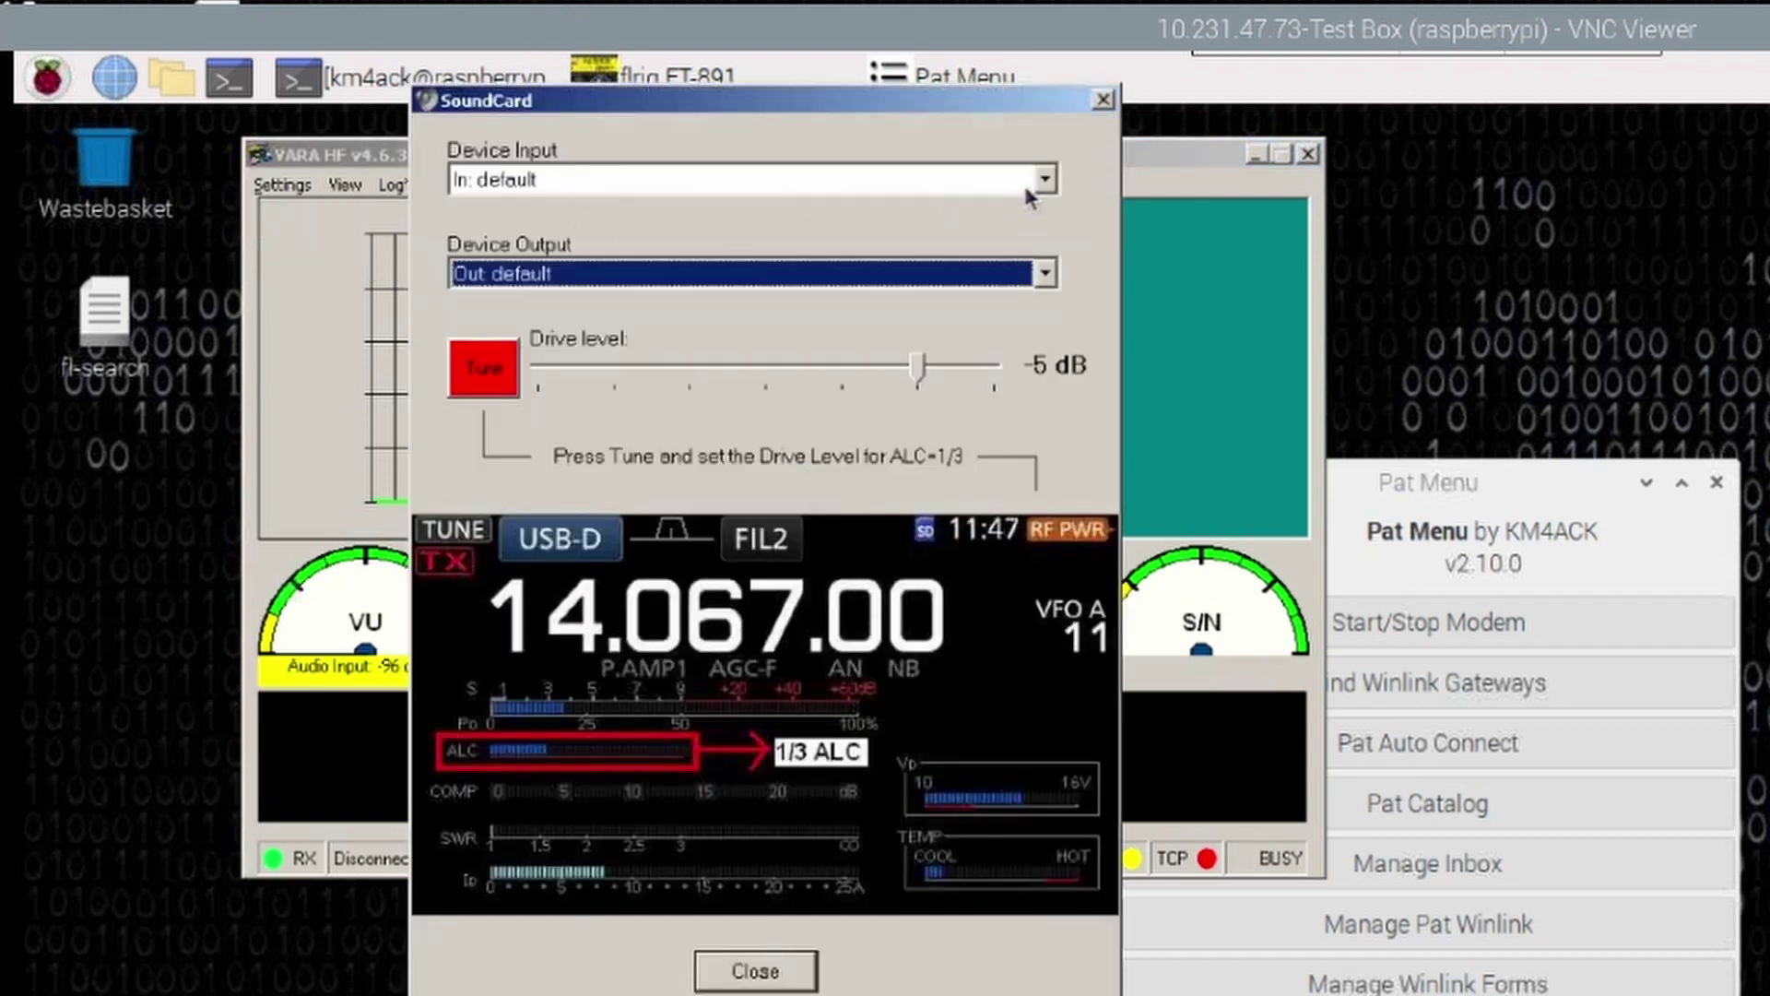
{"action": "left_click", "coordinate": [1043, 181]}
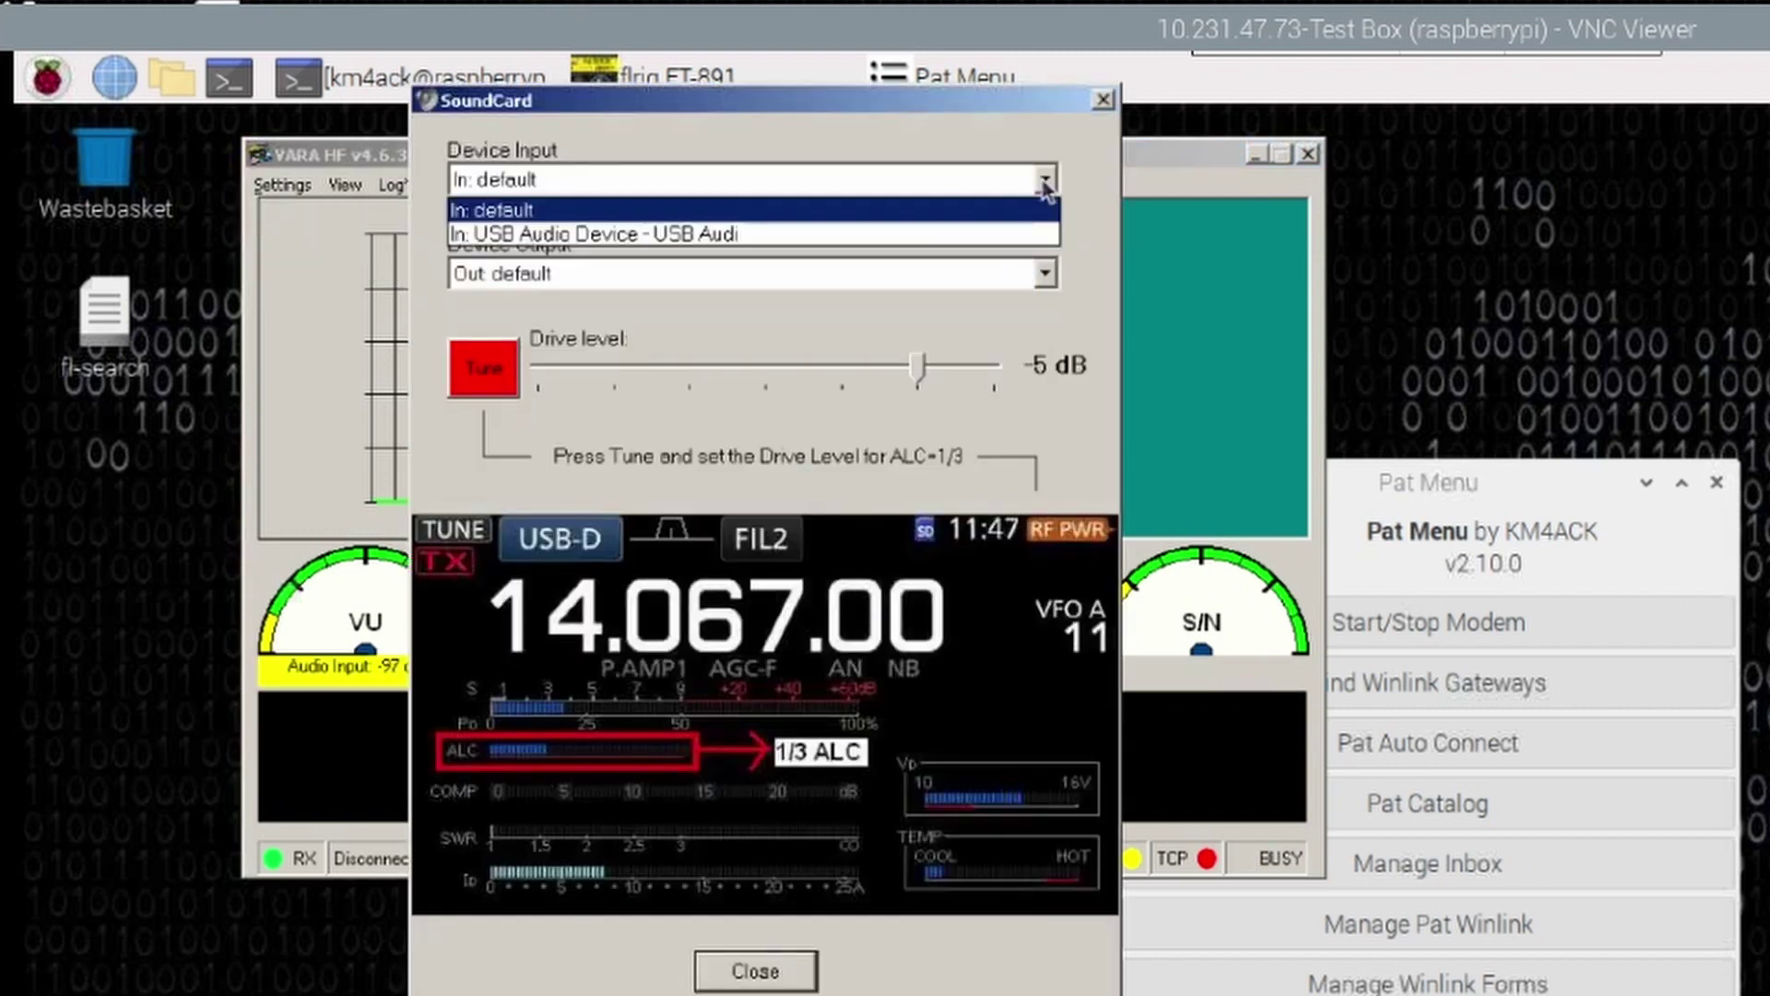
{"action": "left_click", "coordinate": [645, 236]}
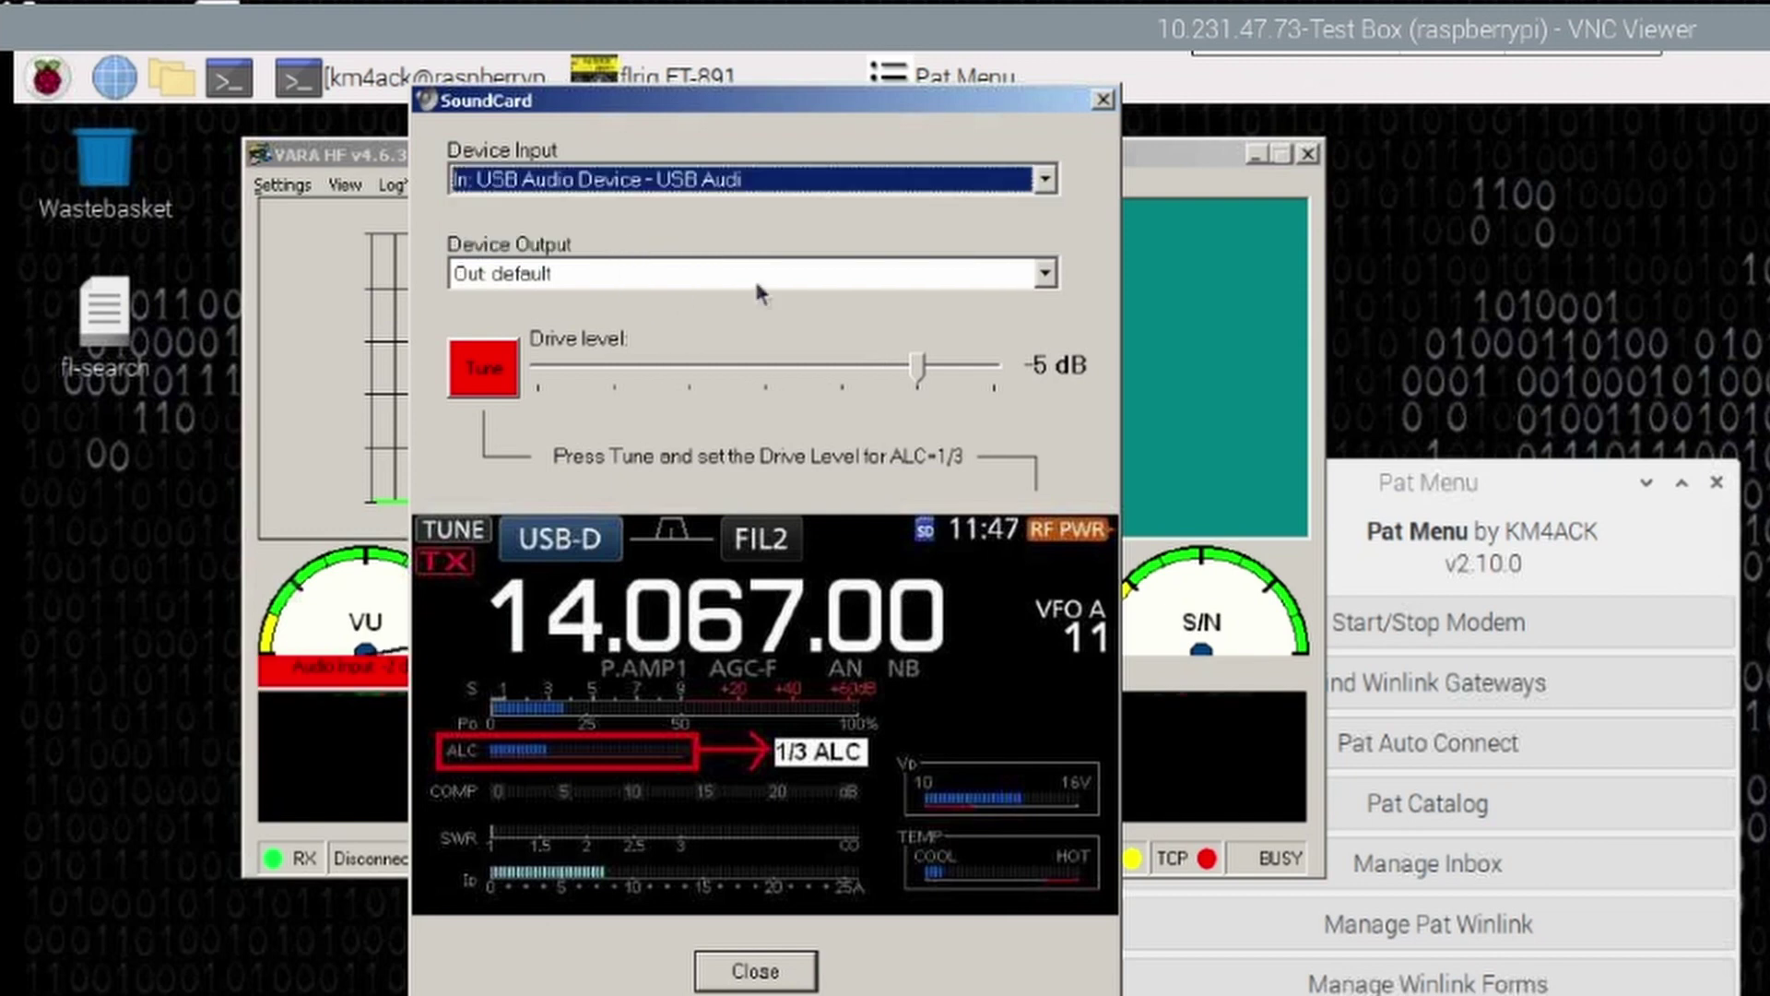
{"action": "left_click", "coordinate": [1046, 274]}
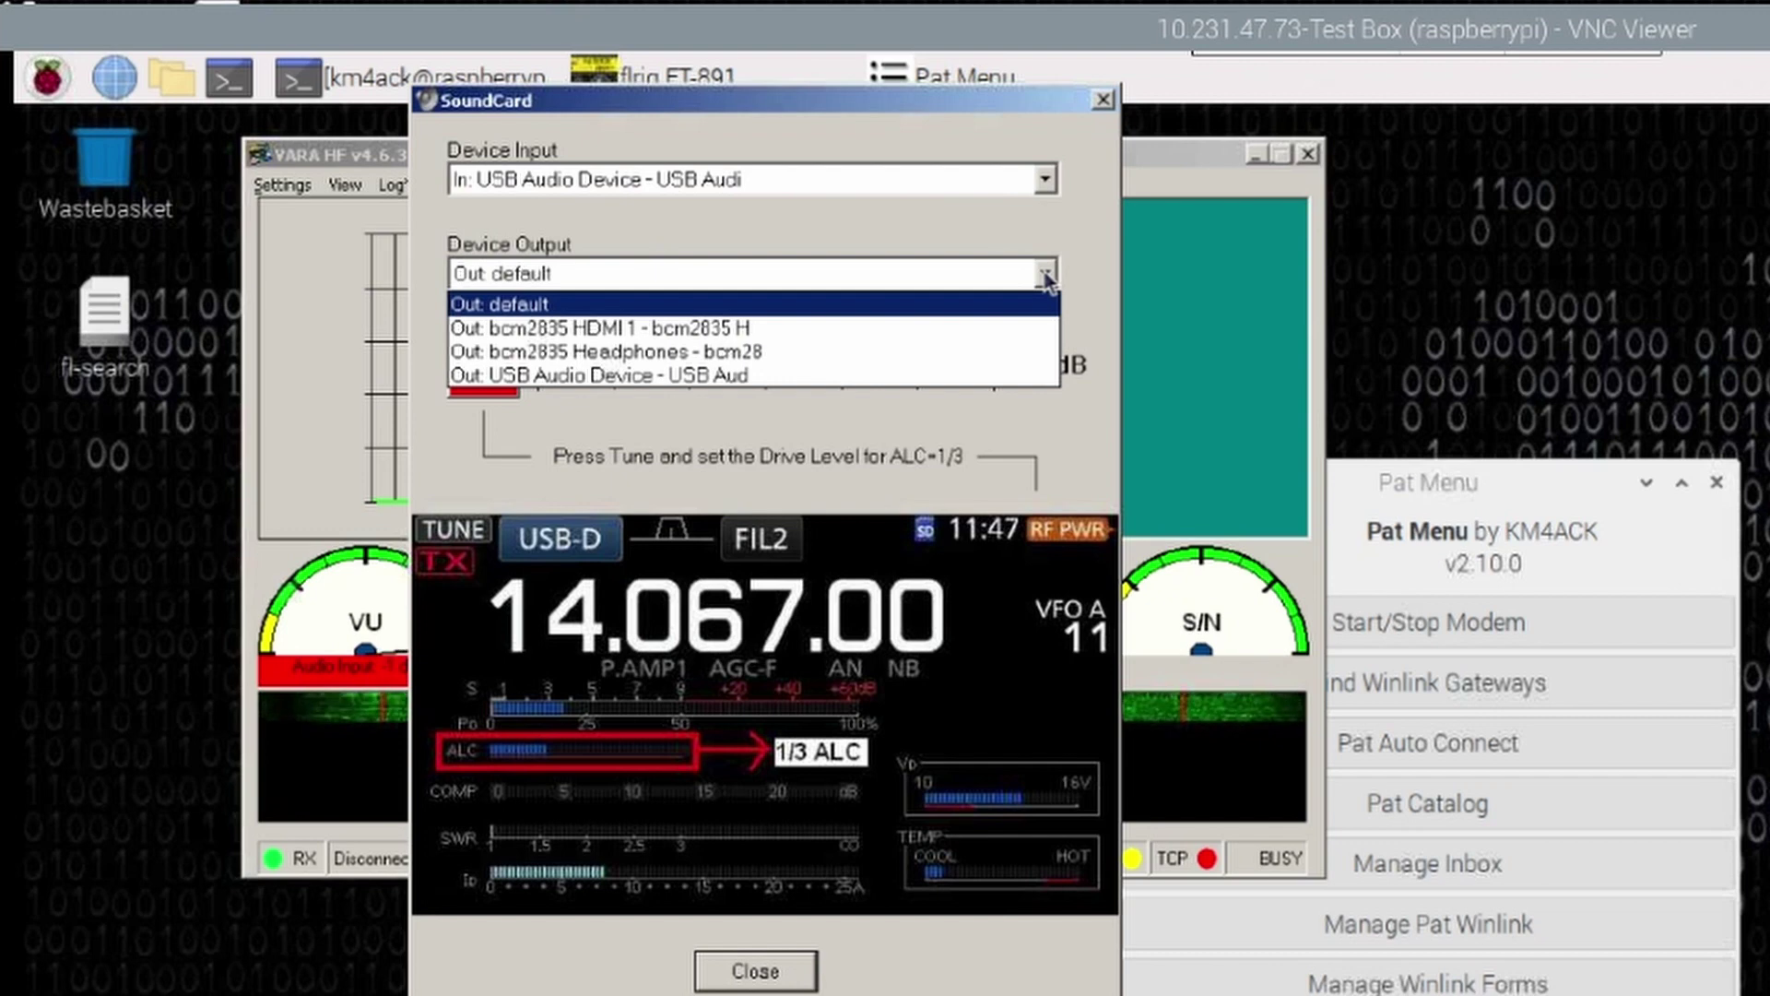
{"action": "left_click", "coordinate": [703, 375]}
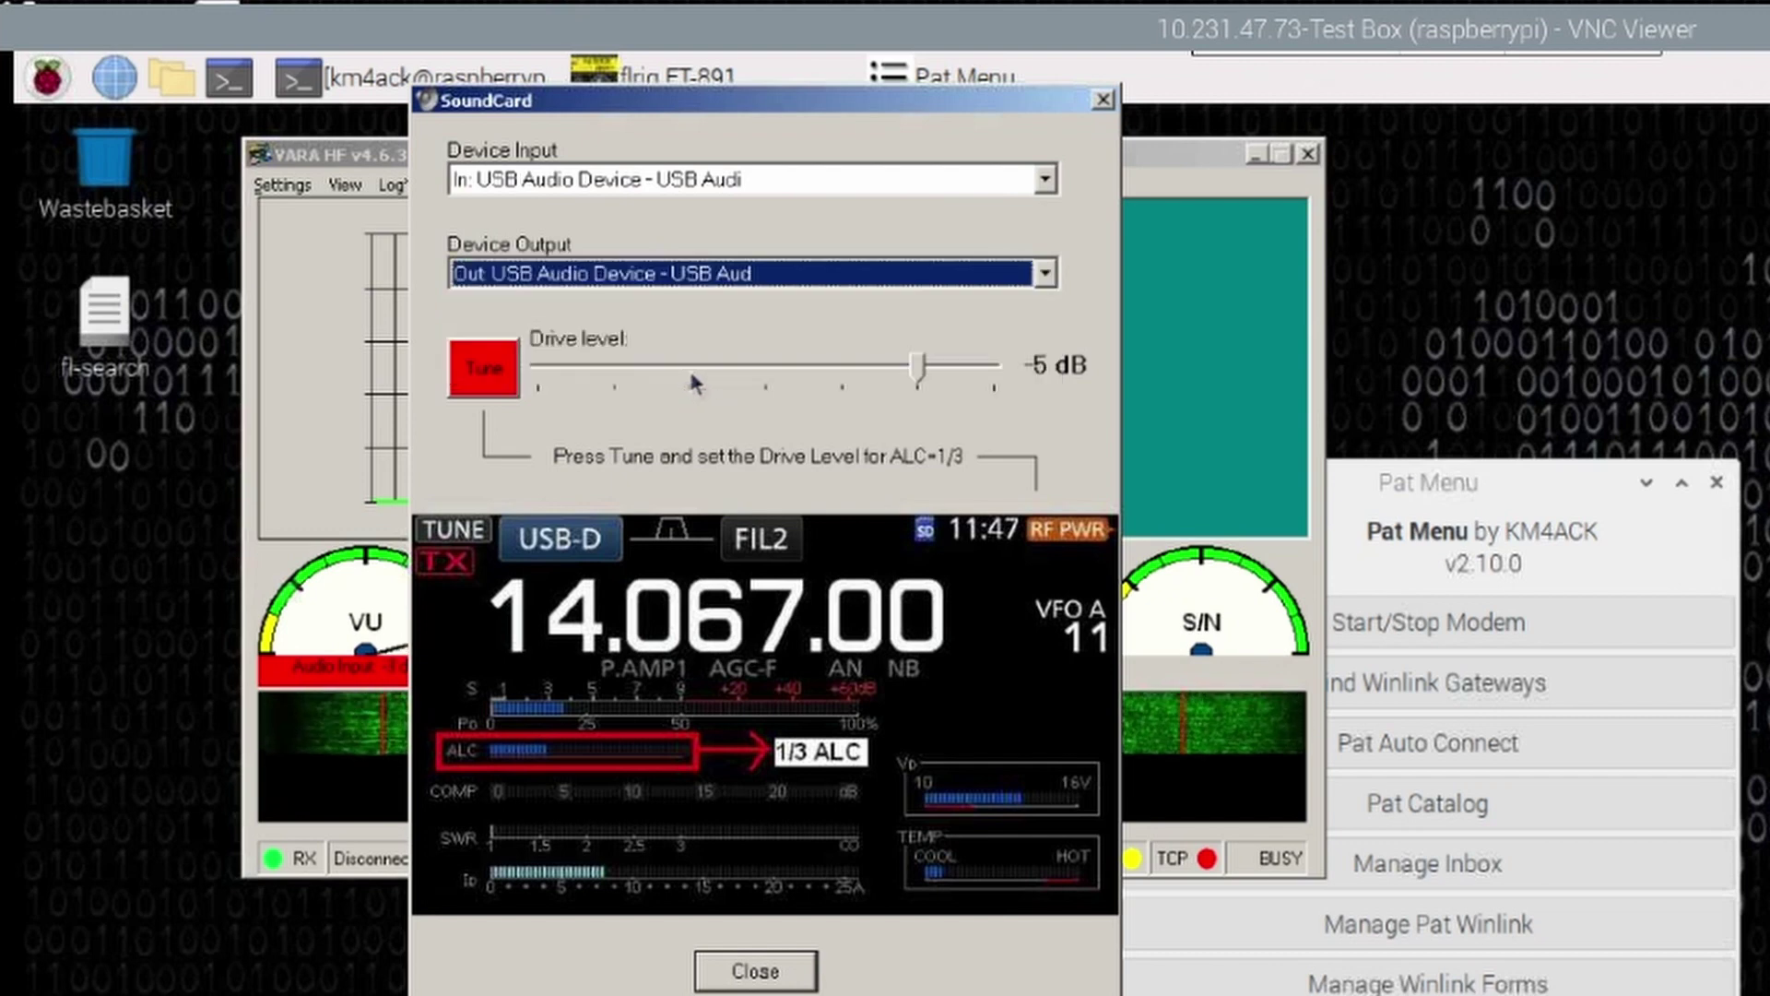
{"action": "left_click", "coordinate": [773, 971]}
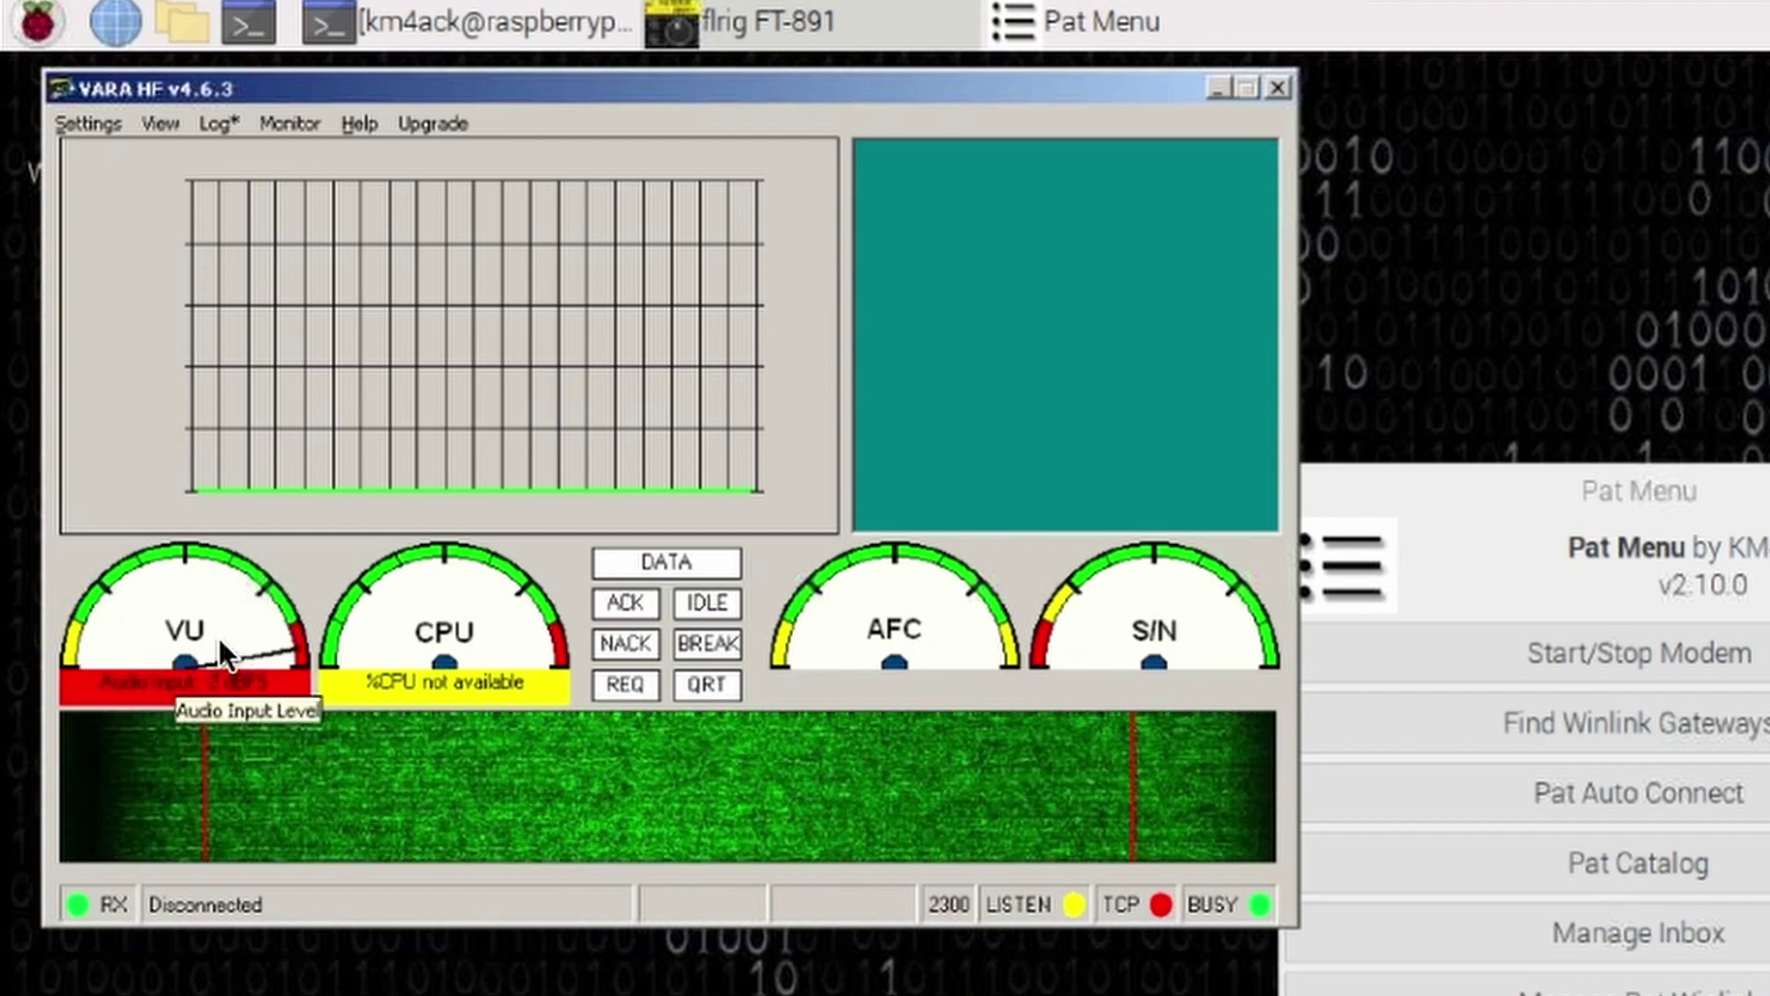
- Open a new terminal beside VARA HF and run alsamixer, showing PulseAudio Master at 48<>48
{"action": "left_click", "coordinate": [250, 24]}
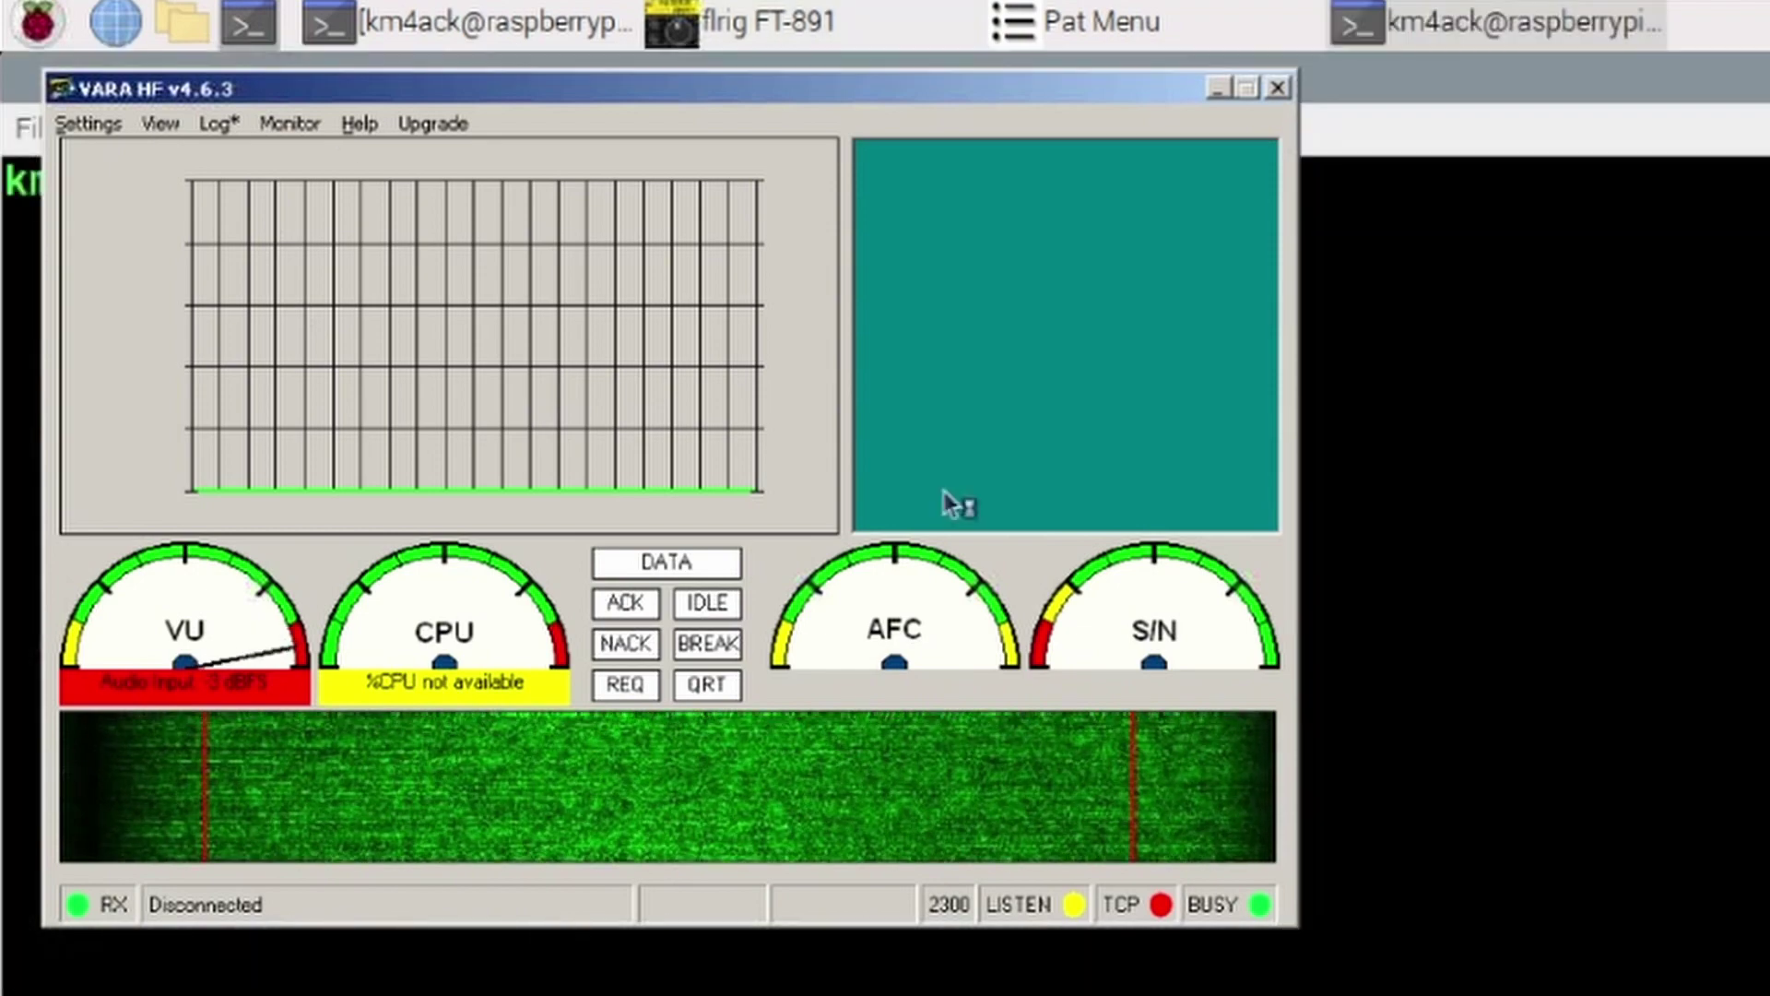
{"action": "left_click_drag", "start_coordinate": [1533, 95], "coordinate": [1457, 415]}
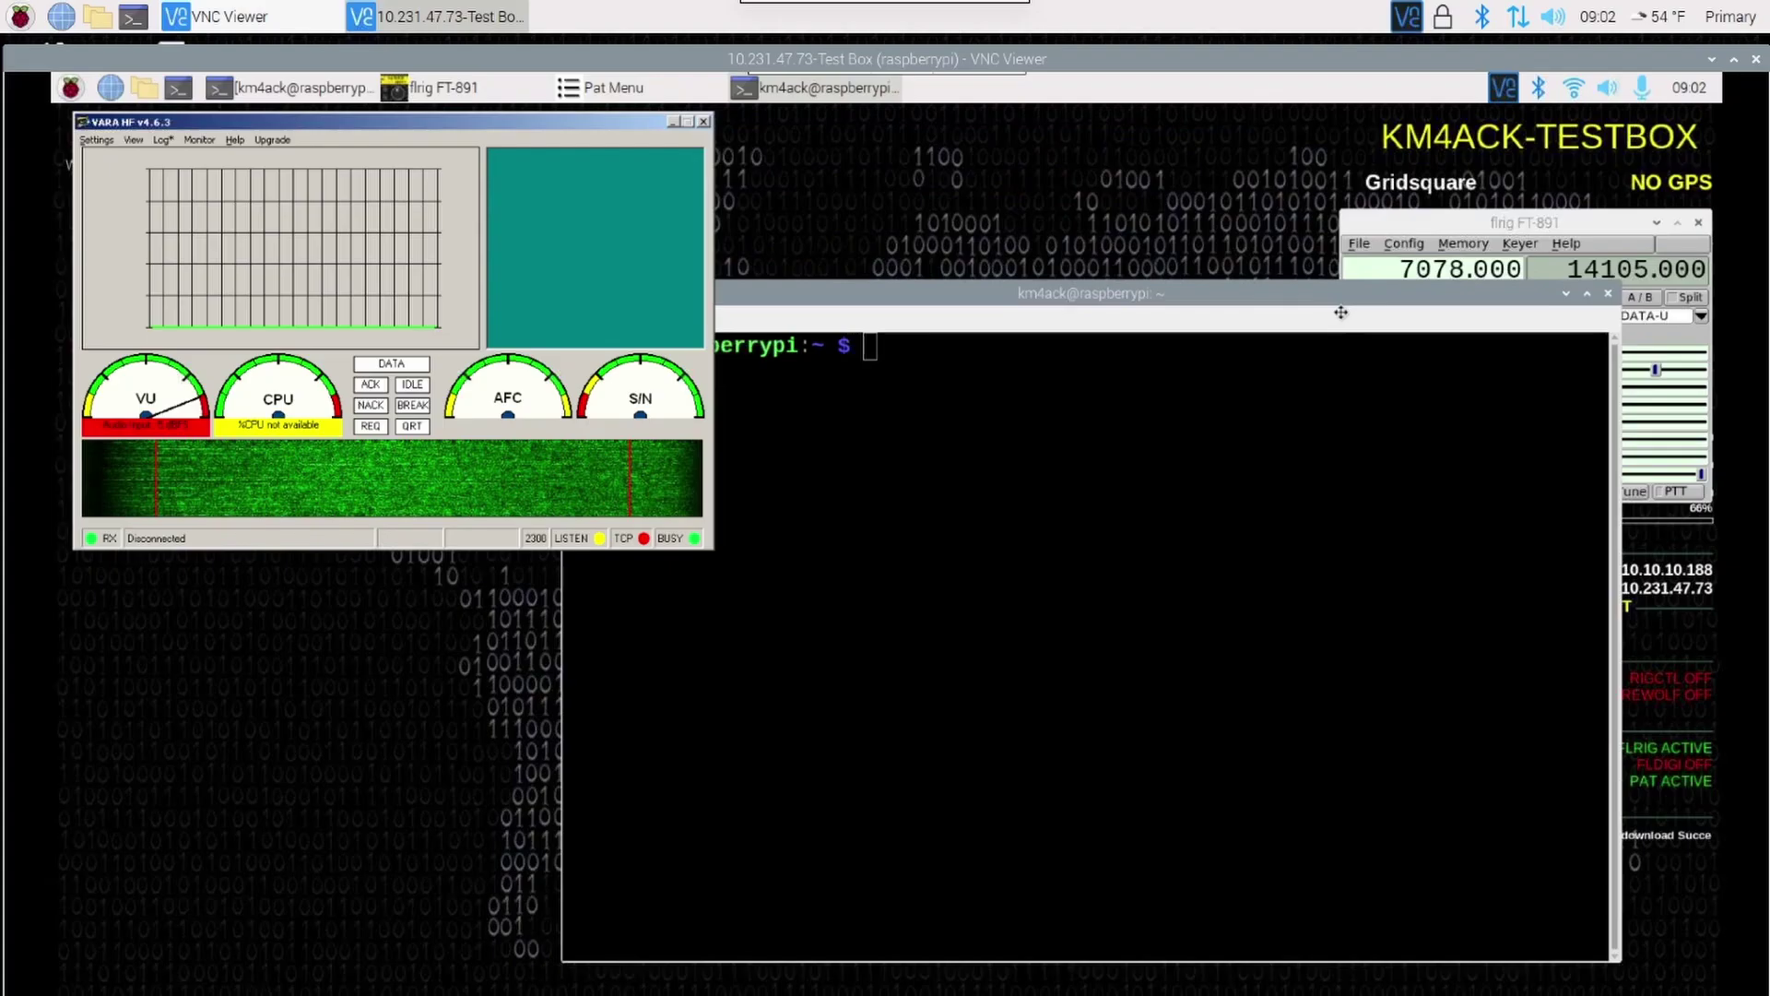
{"action": "left_click_drag", "start_coordinate": [1340, 312], "coordinate": [1366, 322]}
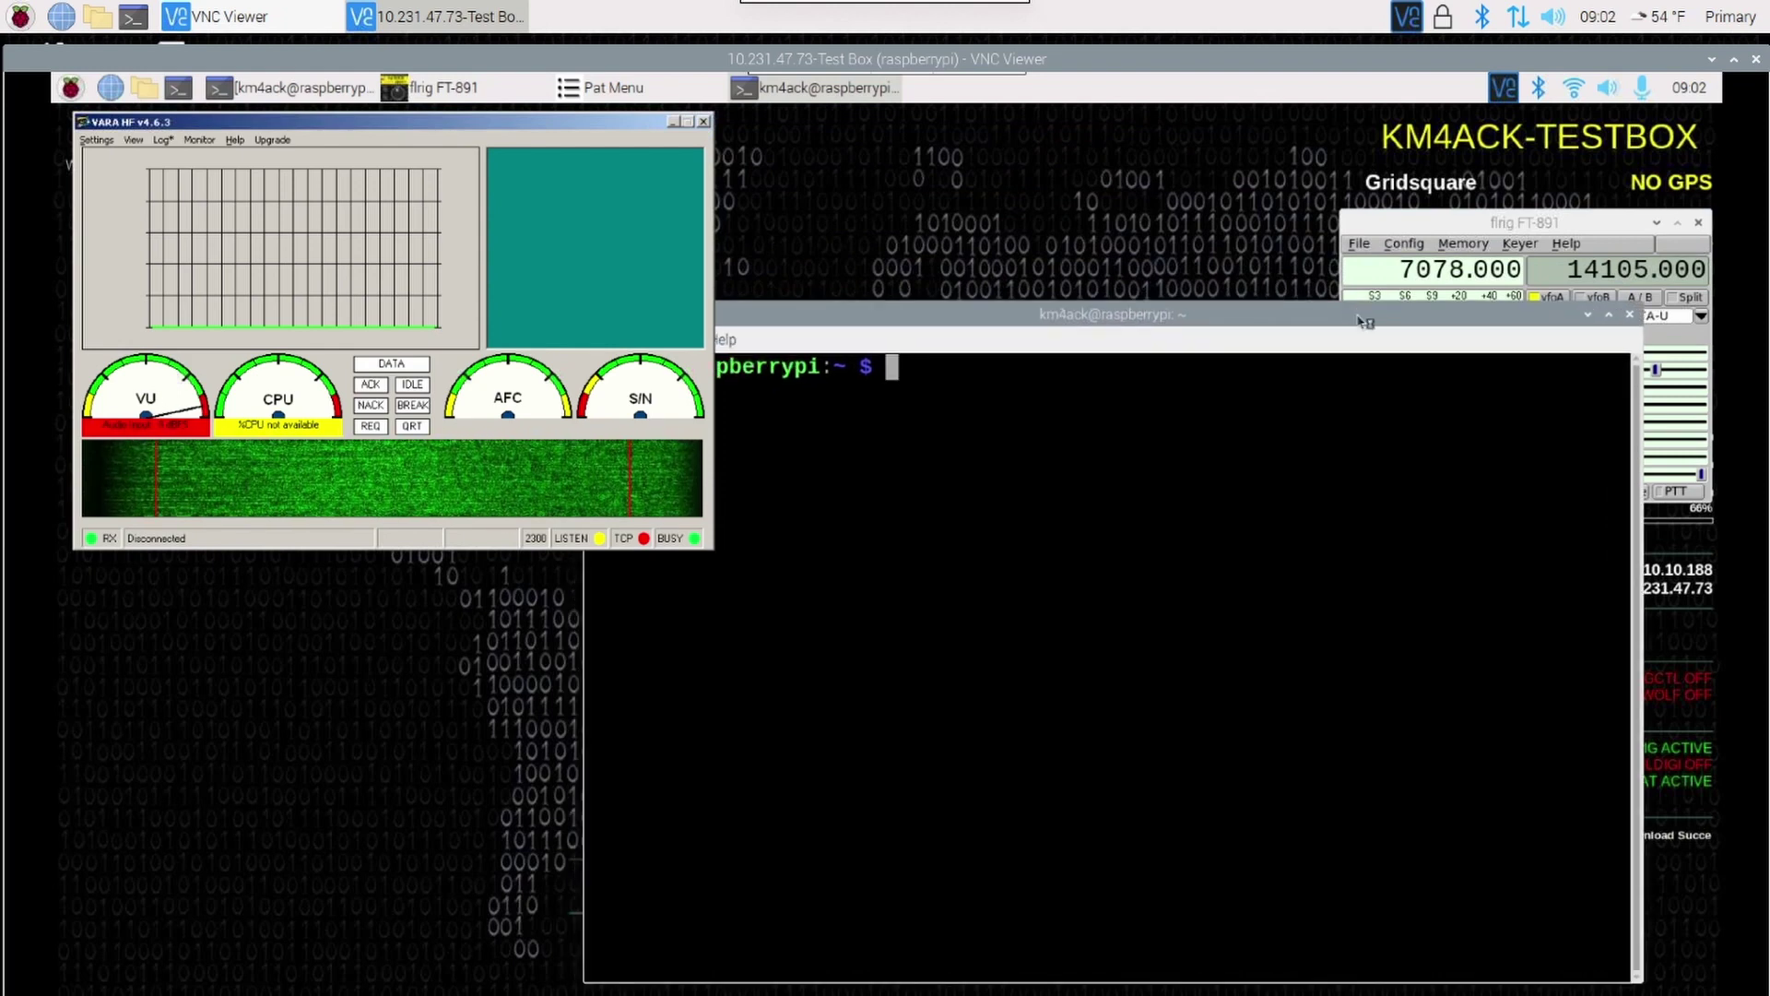
{"action": "type", "text": "alsamixer"}
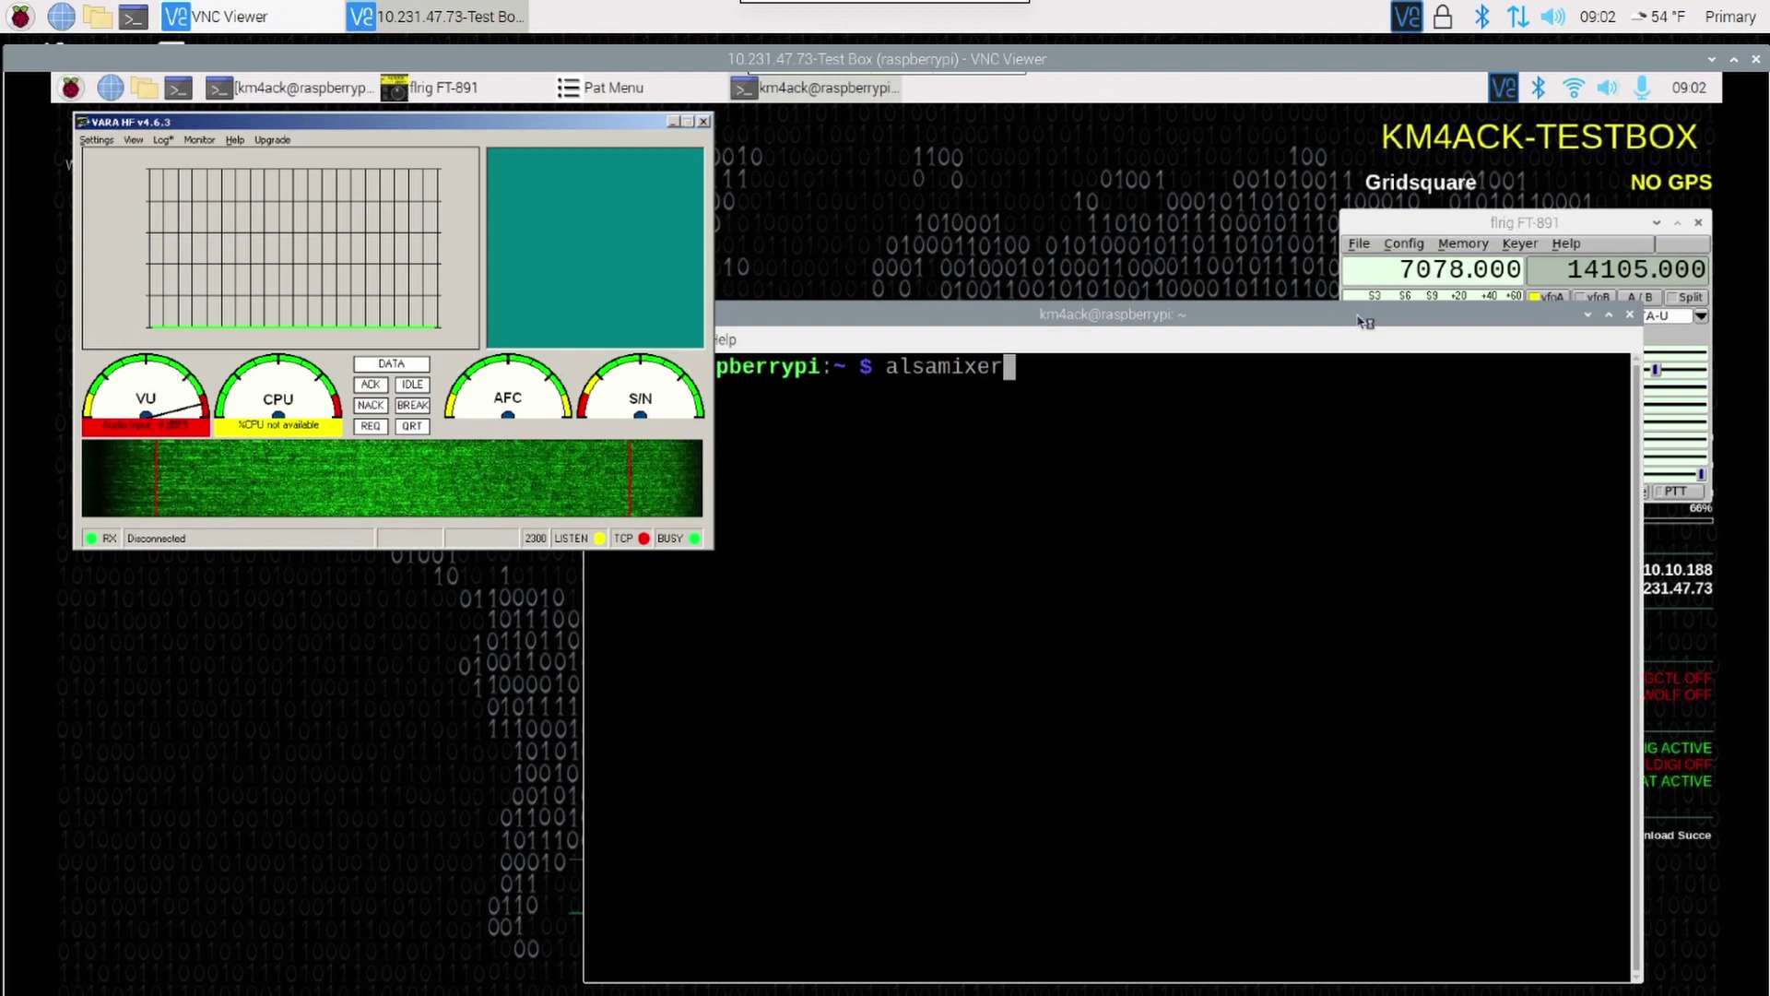
{"action": "key", "text": "Return"}
{"action": "left_click_drag", "start_coordinate": [959, 315], "coordinate": [1030, 309]}
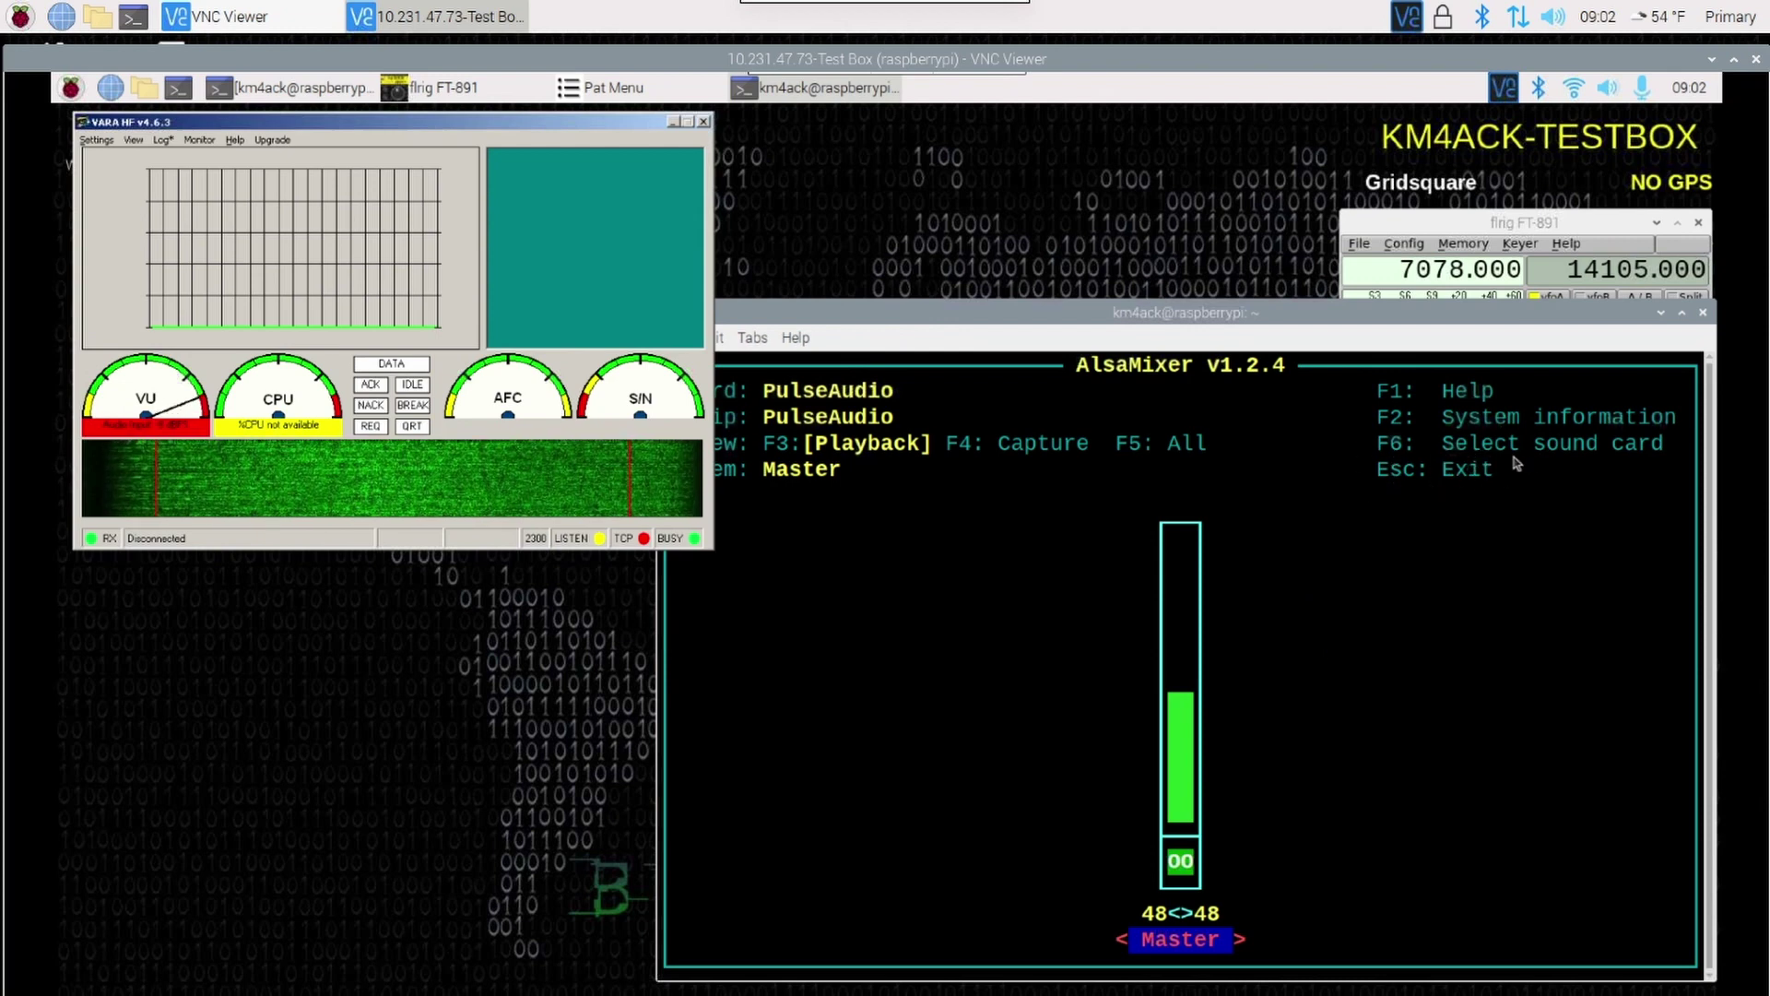
- Switch AlsaMixer to the USB Audio Device card, mute its Auto Gain Control, then exit
{"action": "key", "text": "F6"}
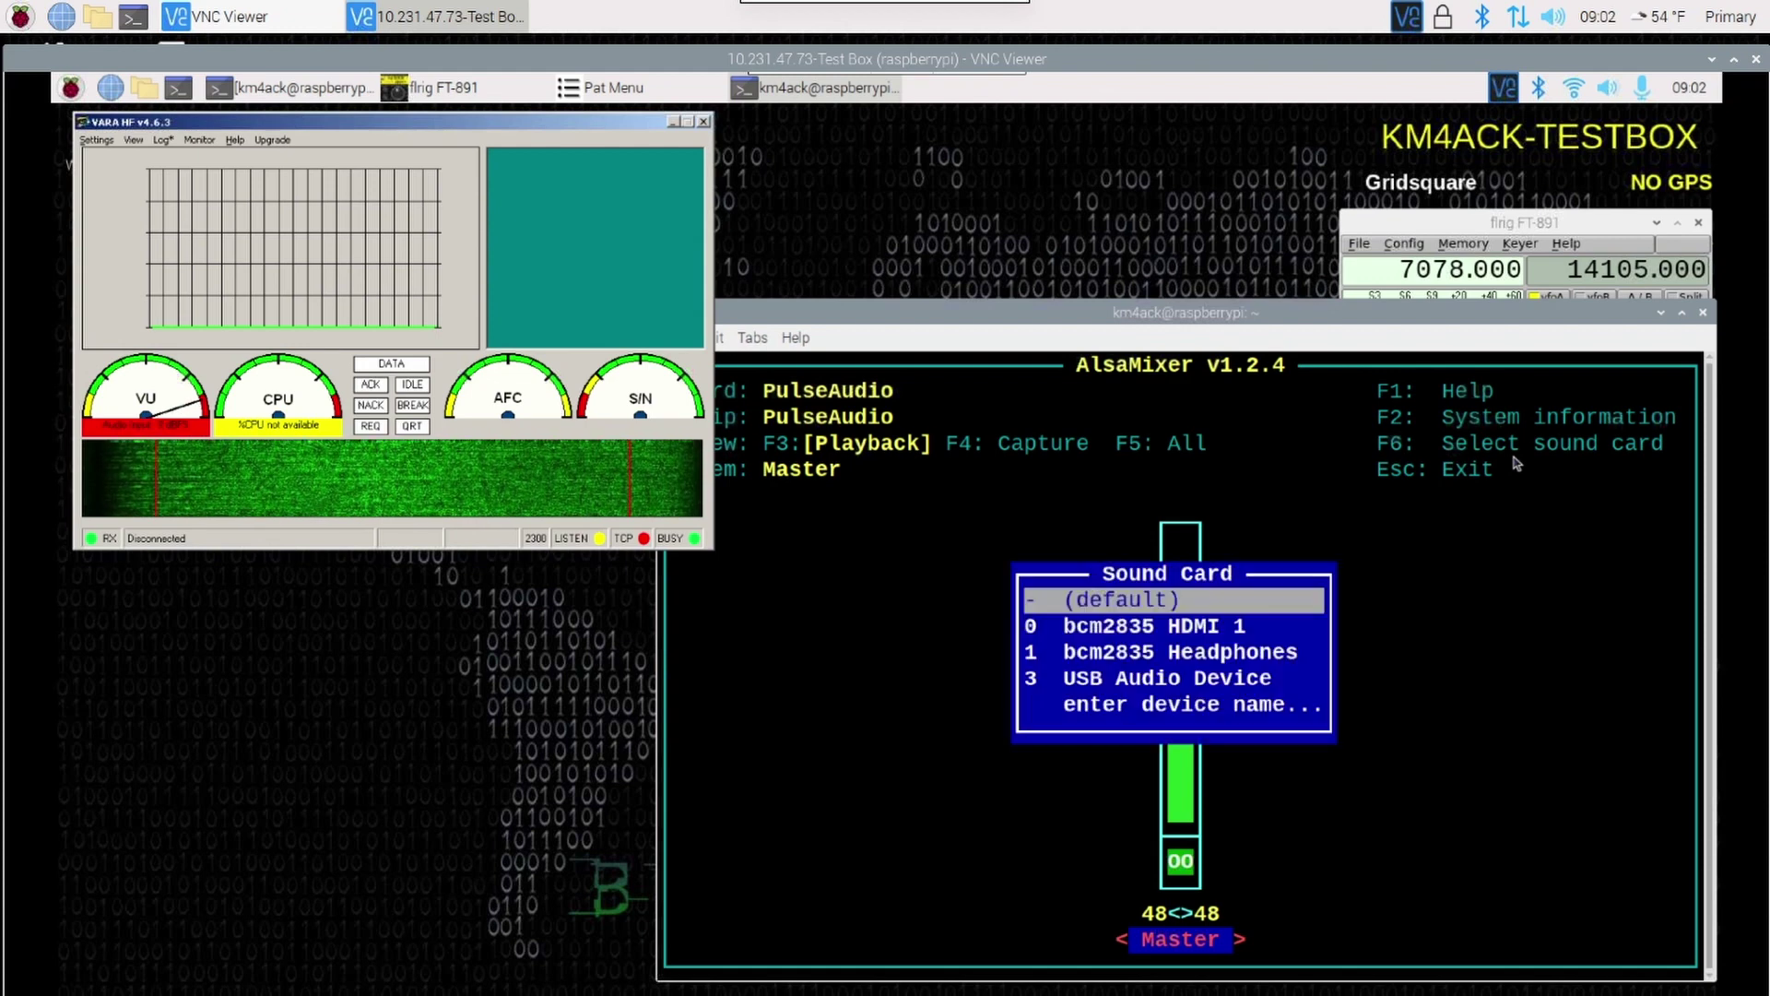
{"action": "key", "text": "Down"}
{"action": "key", "text": "Down"}
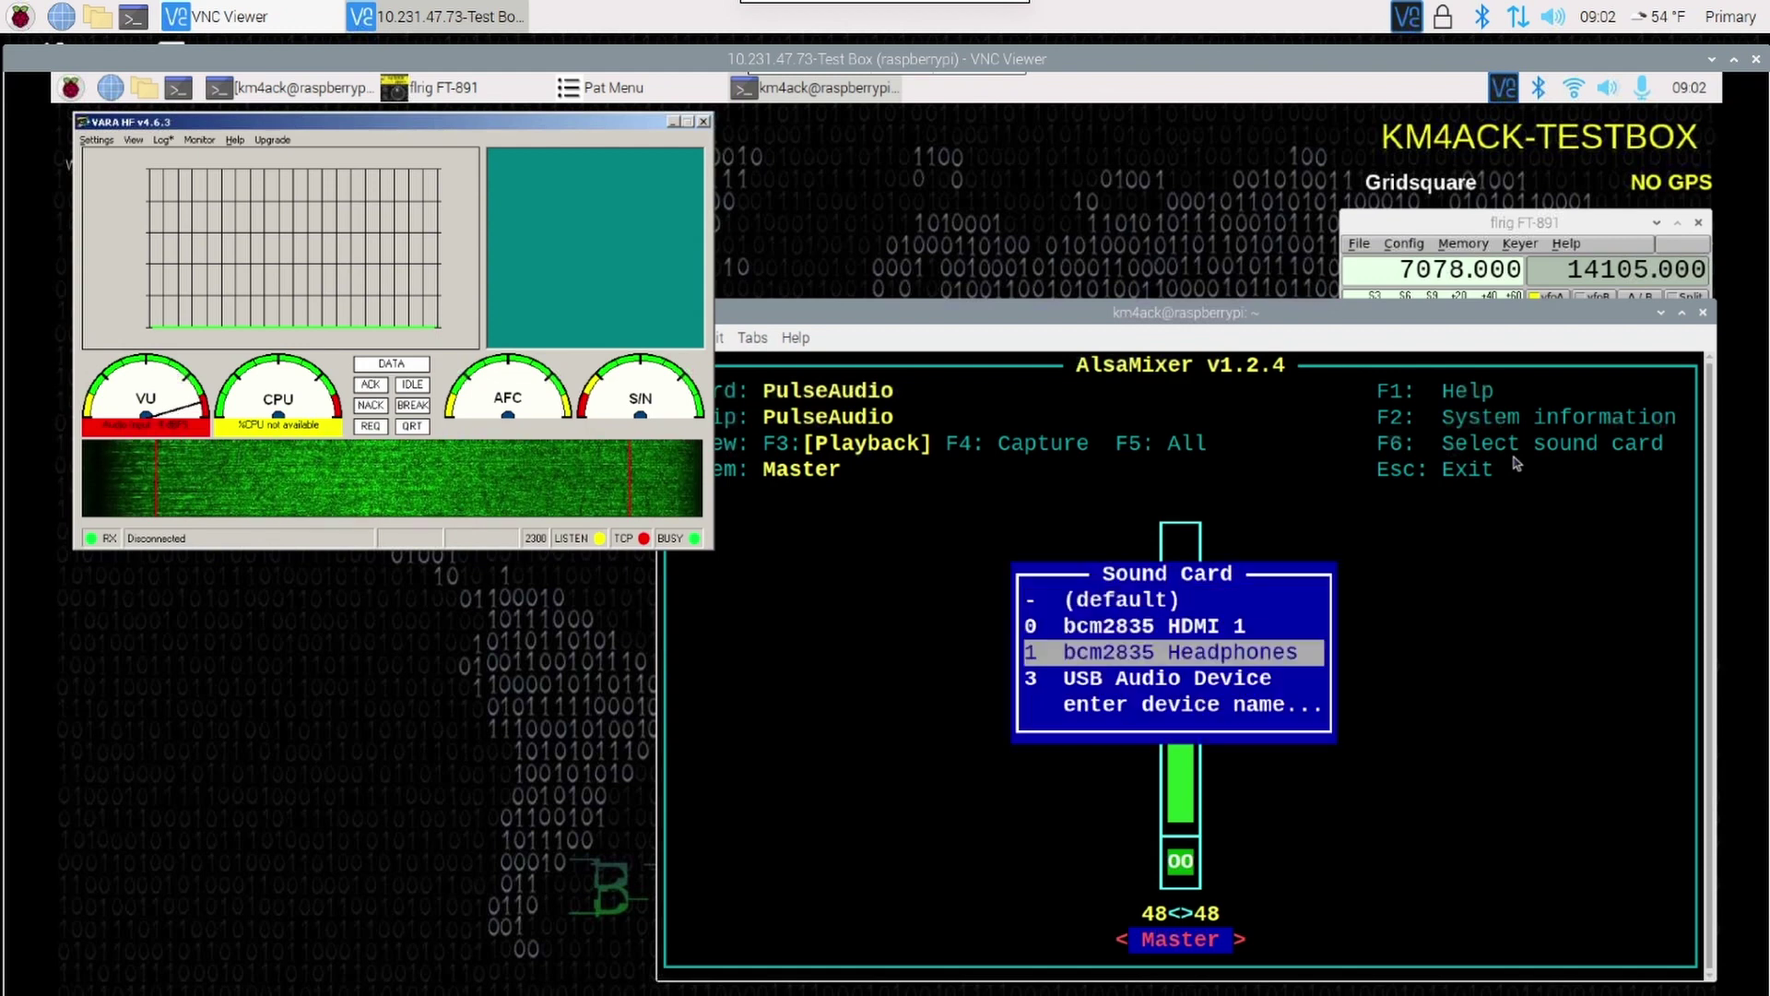
{"action": "key", "text": "Down"}
{"action": "key", "text": "Return"}
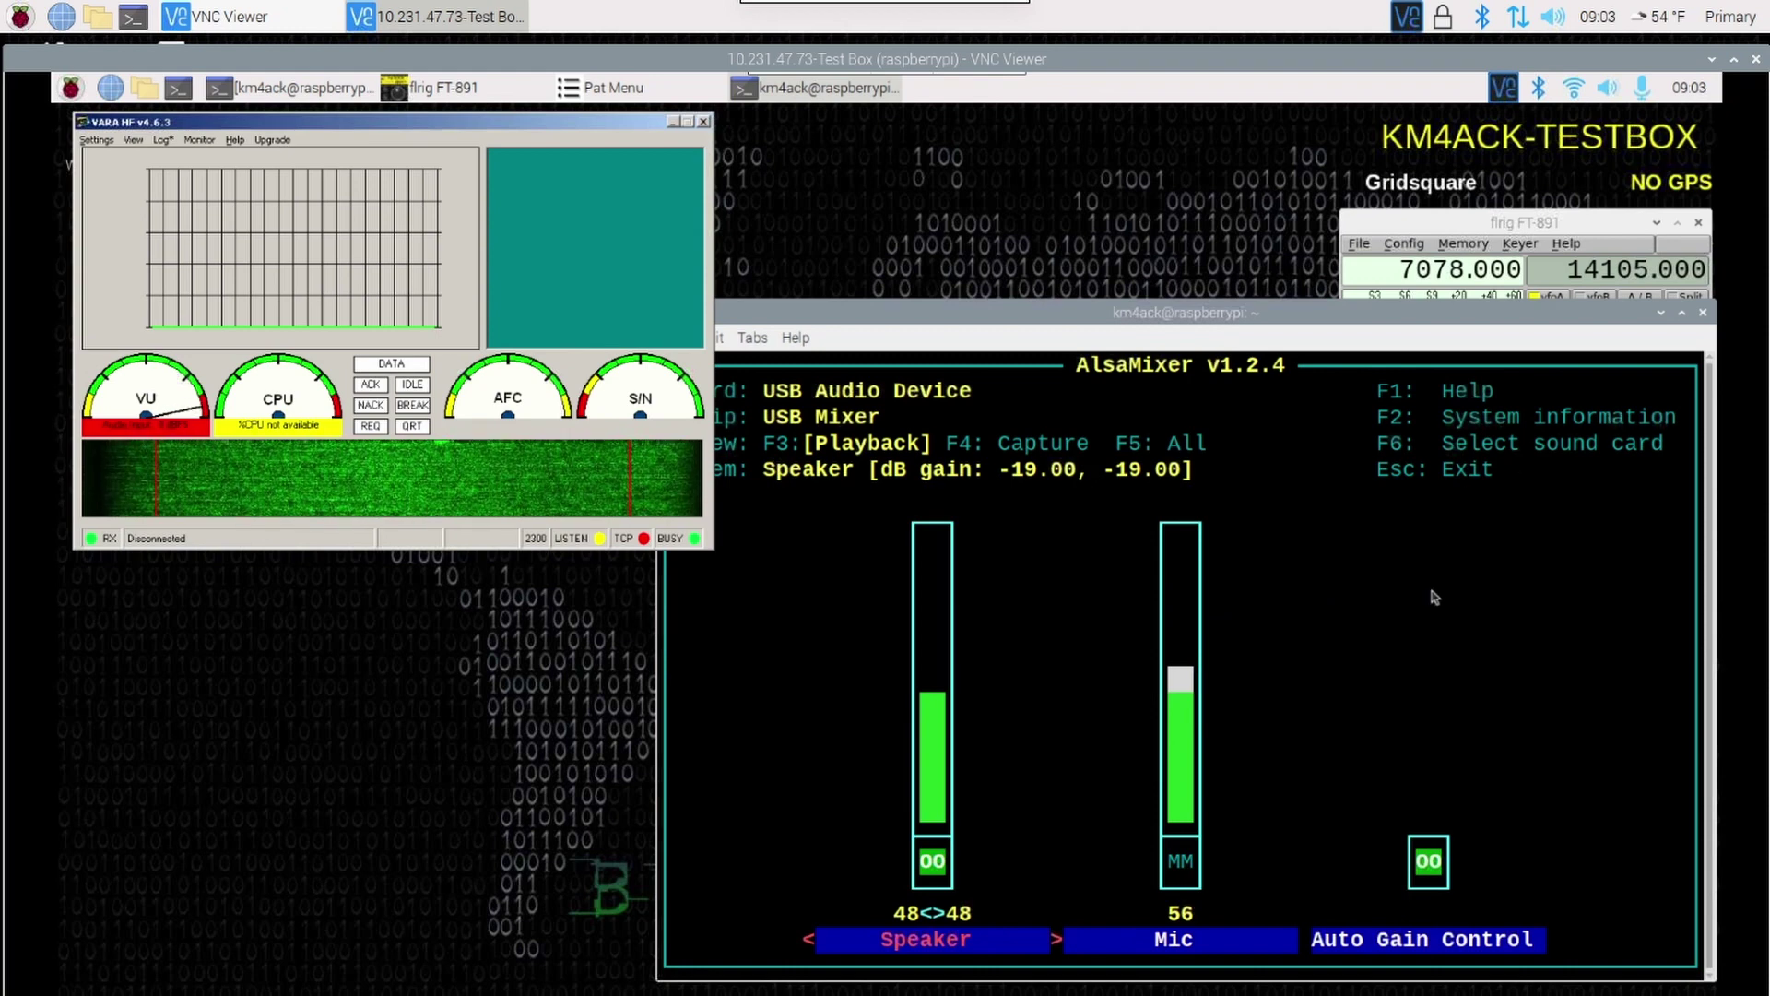
{"action": "key", "text": "Right"}
{"action": "key", "text": "Right"}
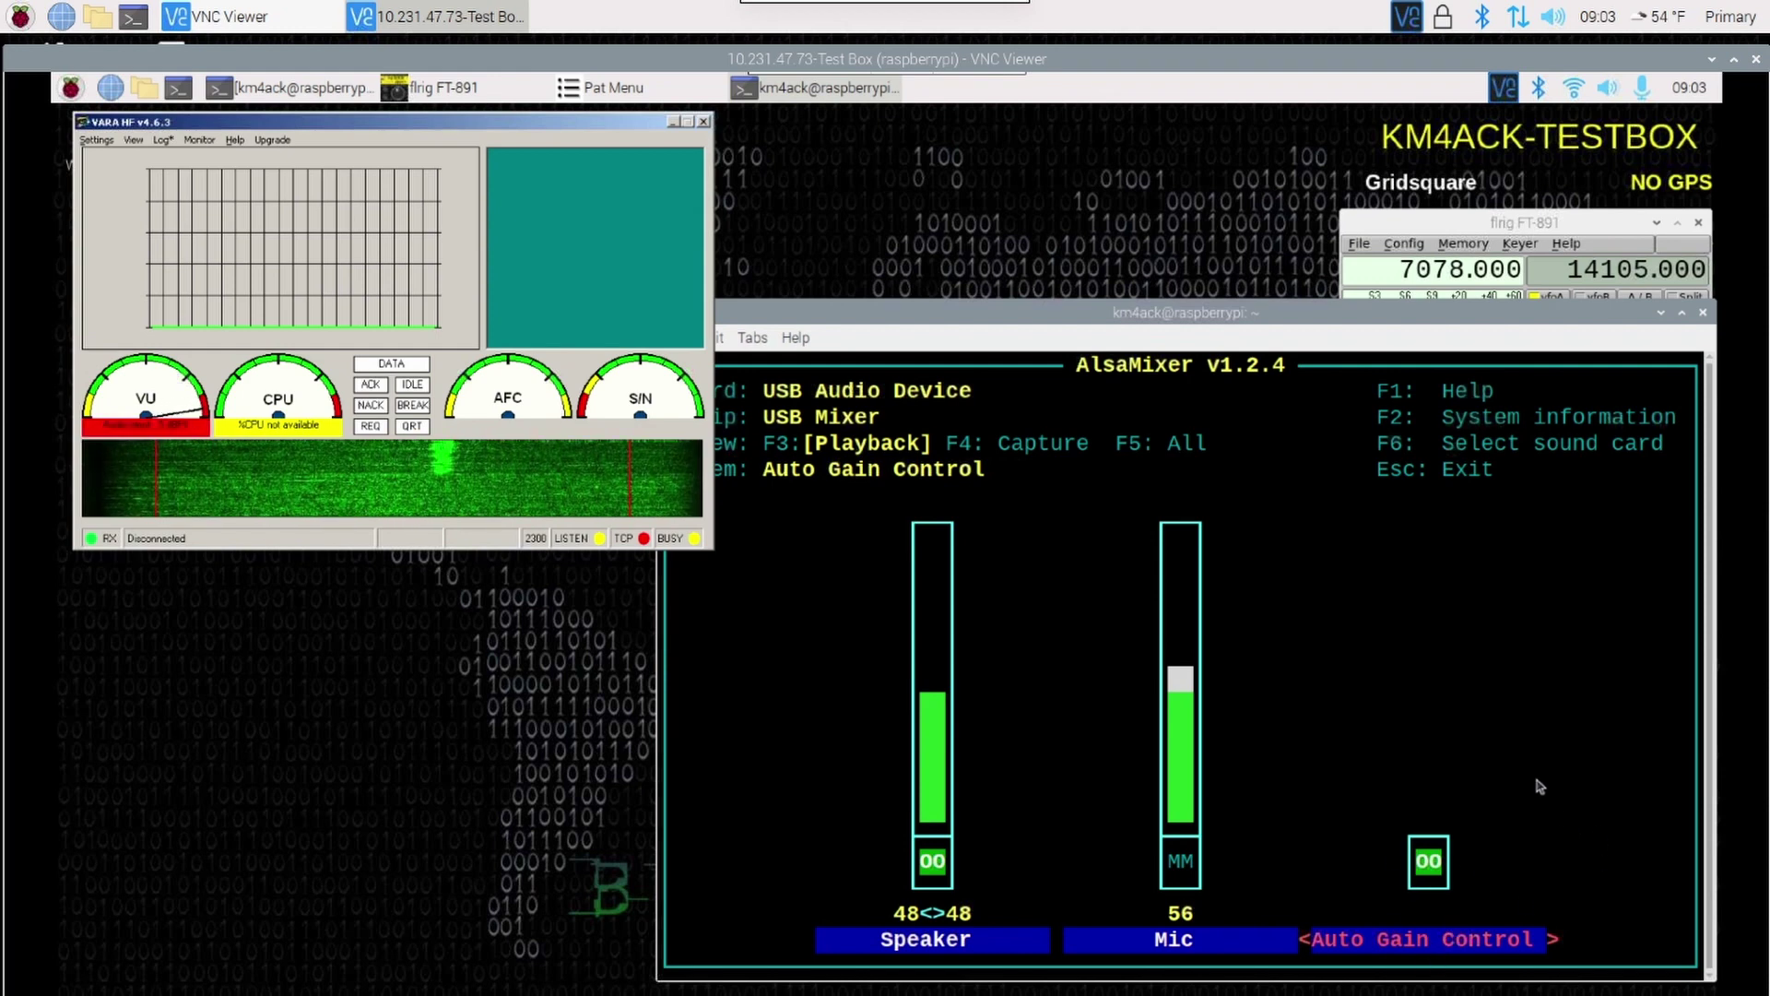
{"action": "key", "text": "m"}
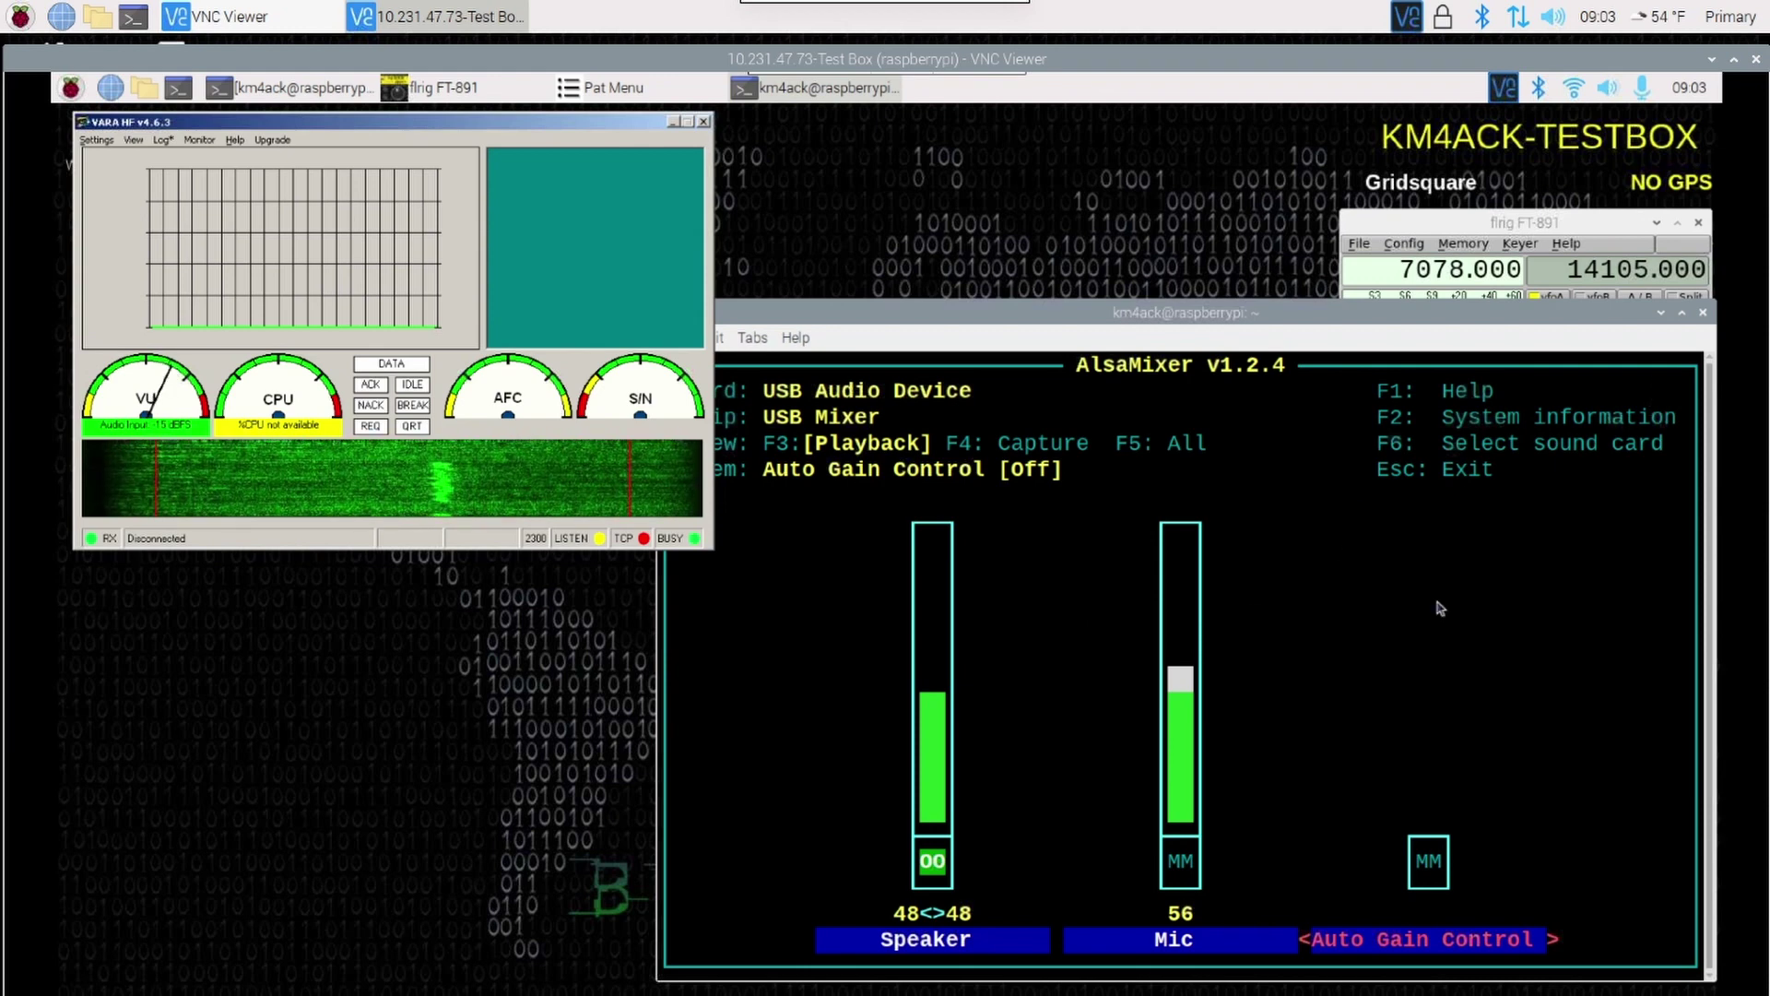
{"action": "key", "text": "Escape"}
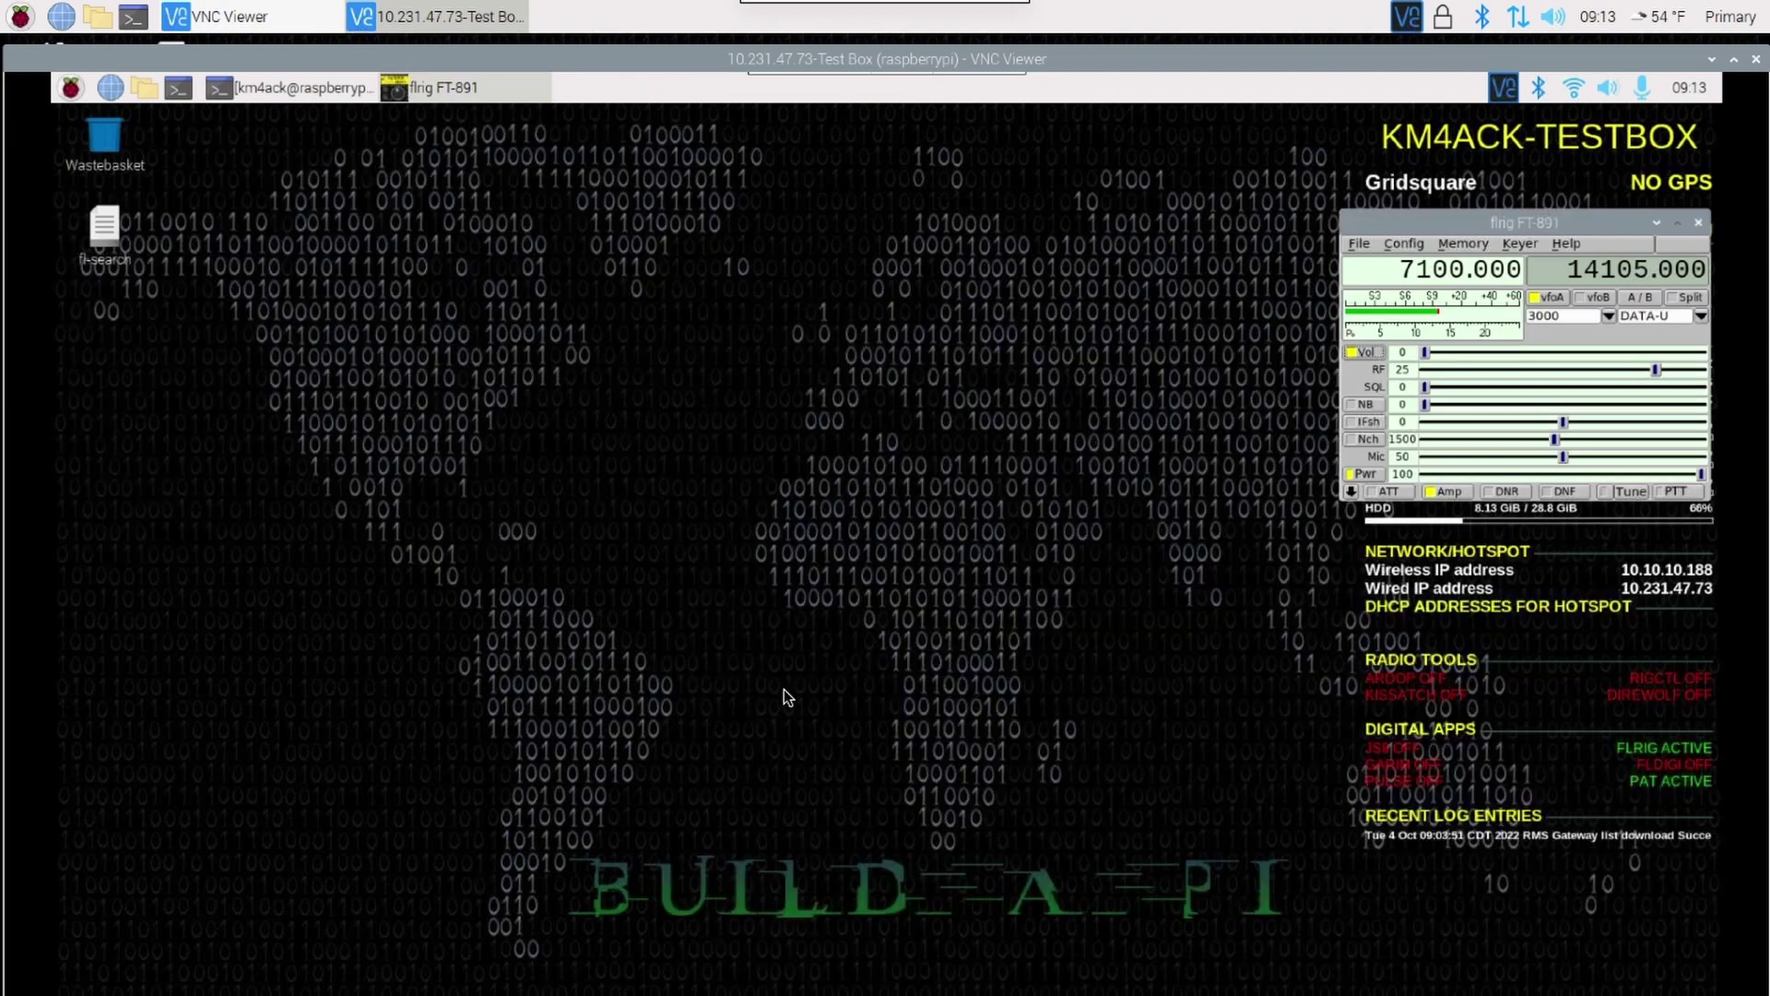
- Launch the GPS Update Tool from the Accessories menu
{"action": "left_click", "coordinate": [72, 89]}
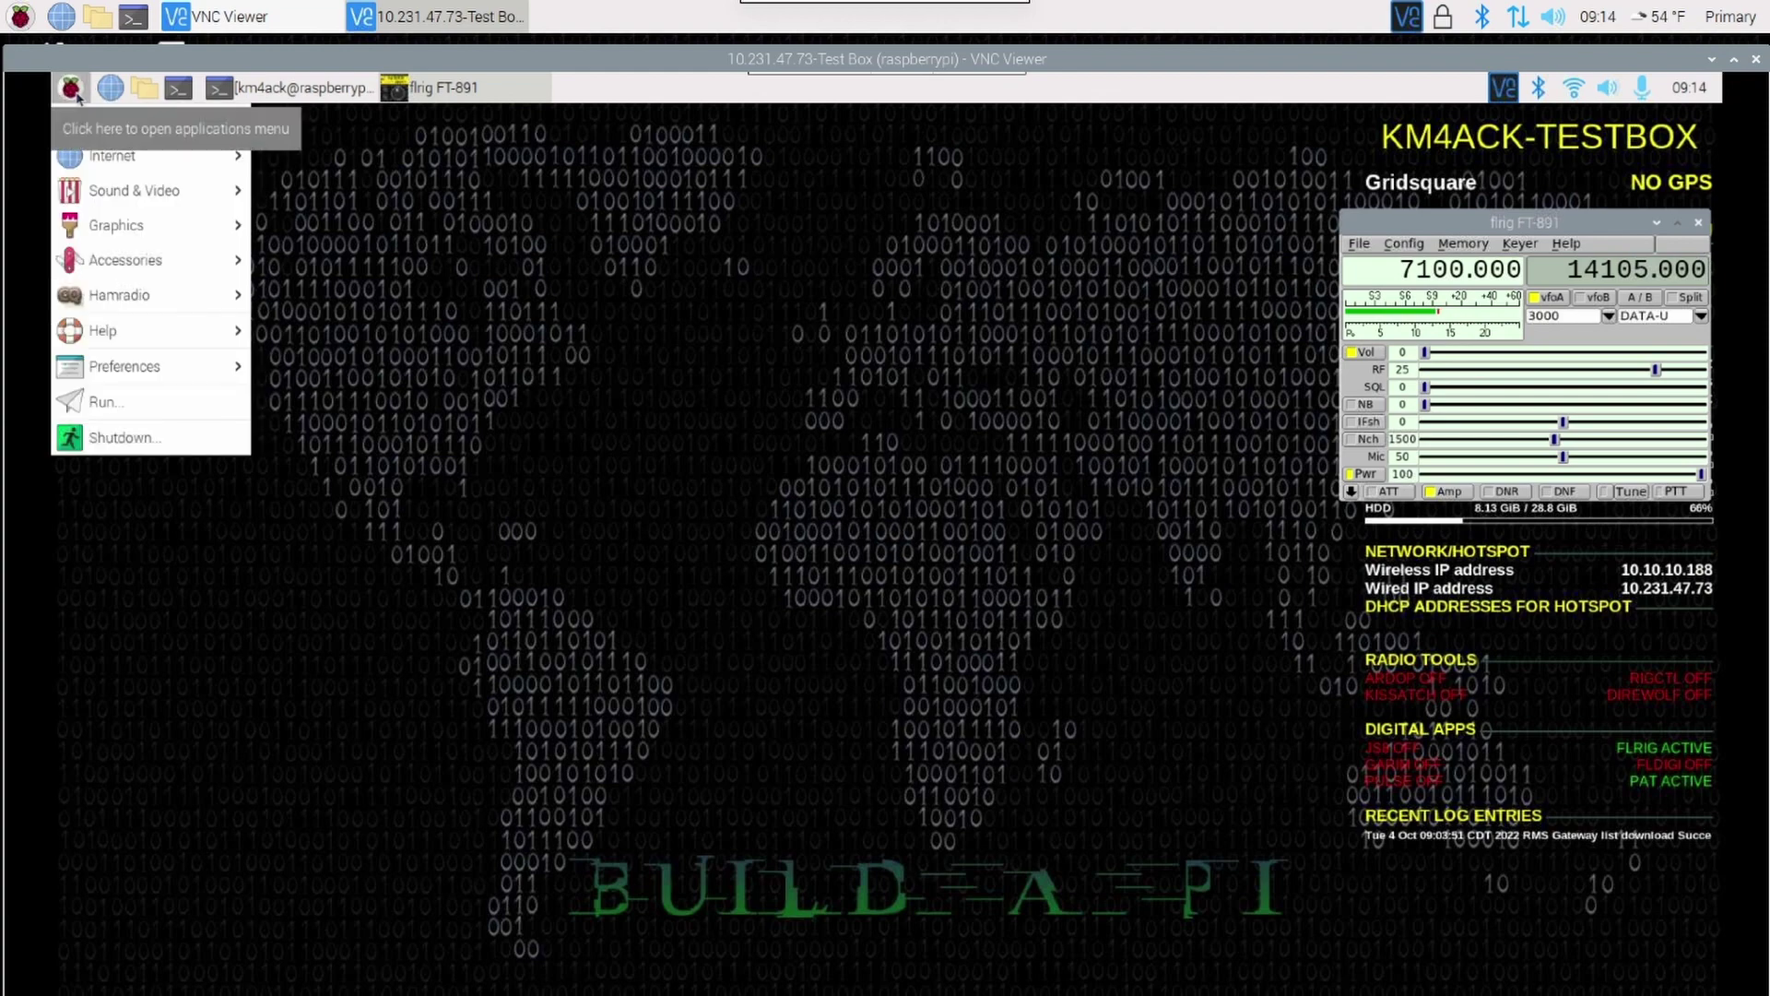
{"action": "mouse_move", "coordinate": [192, 269]}
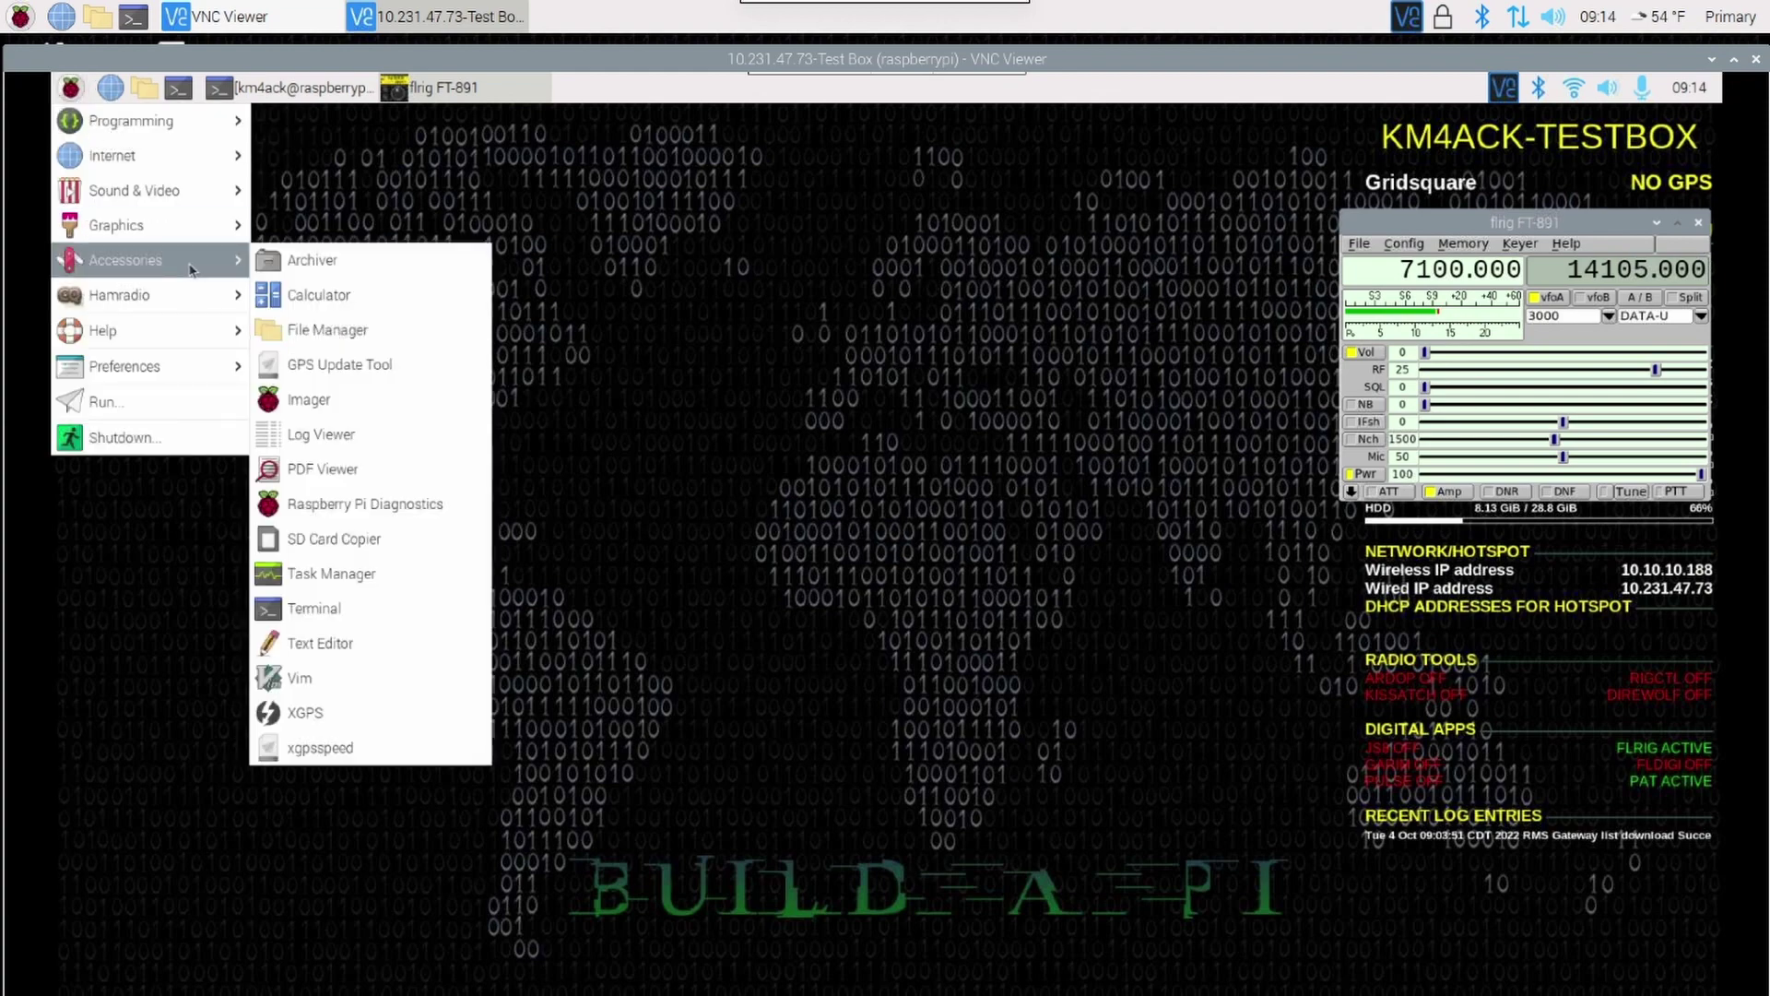
{"action": "left_click", "coordinate": [380, 366]}
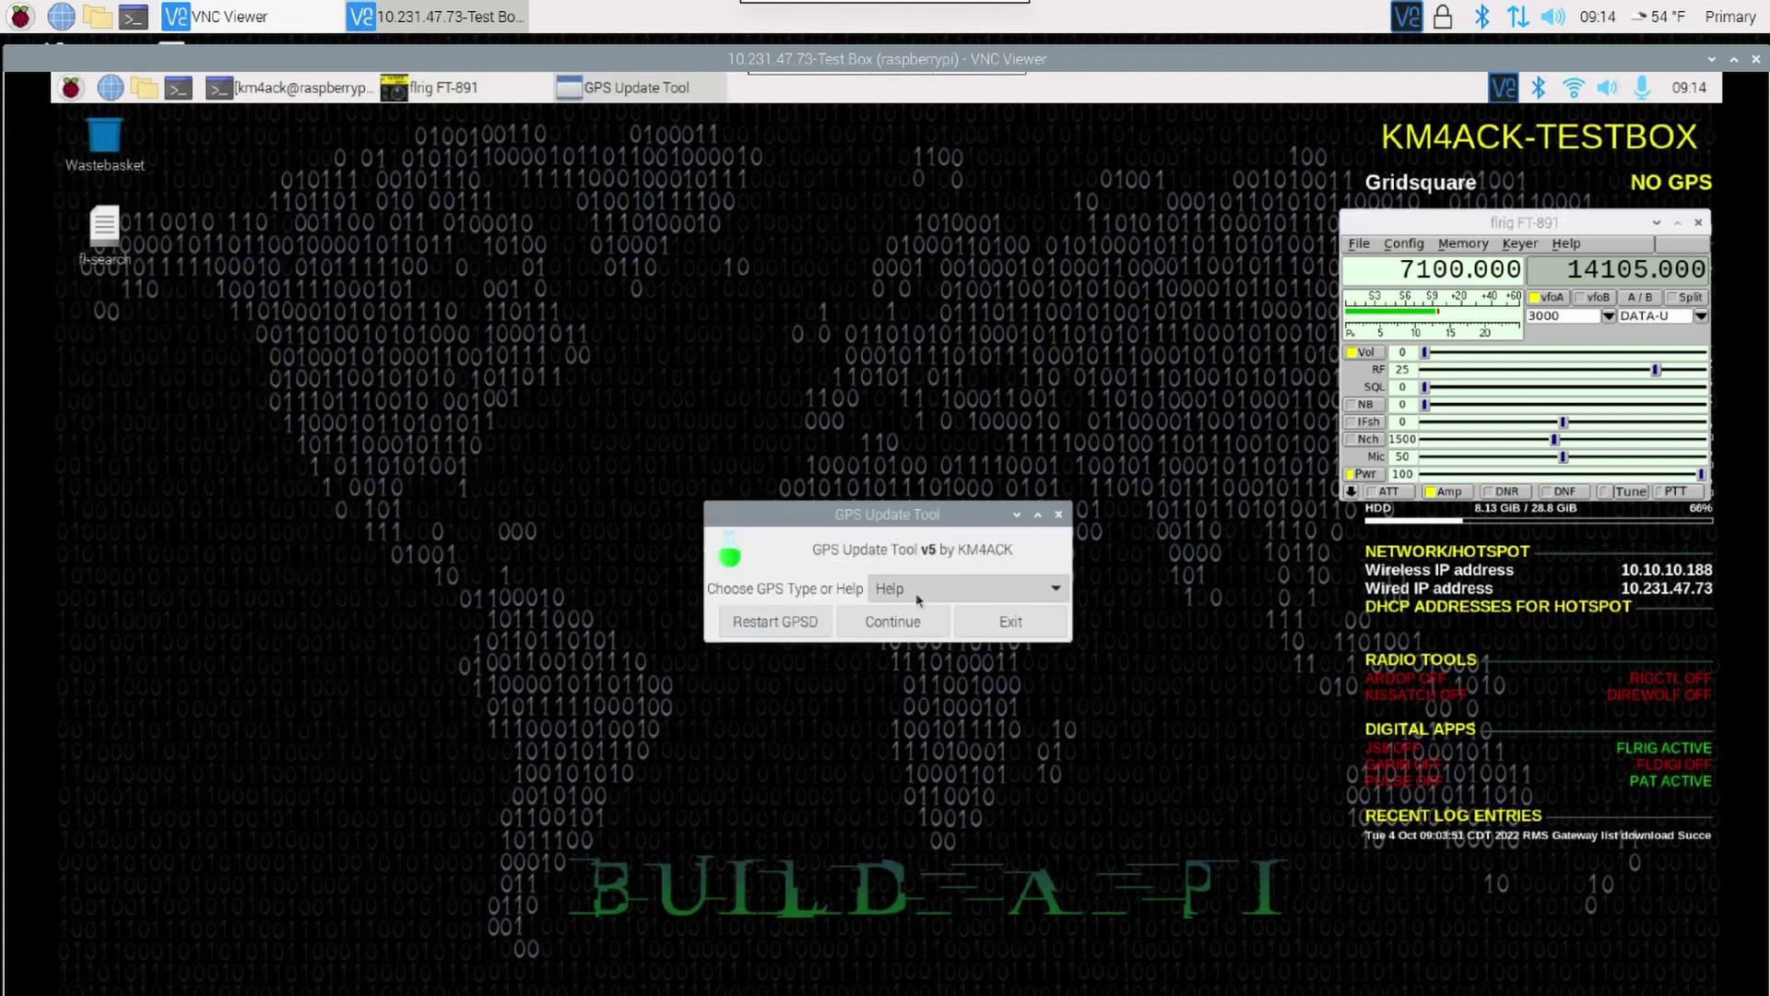
- Set the GPS type to USB and apply the u-blox 7 receiver as the GPS device
{"action": "left_click", "coordinate": [959, 596]}
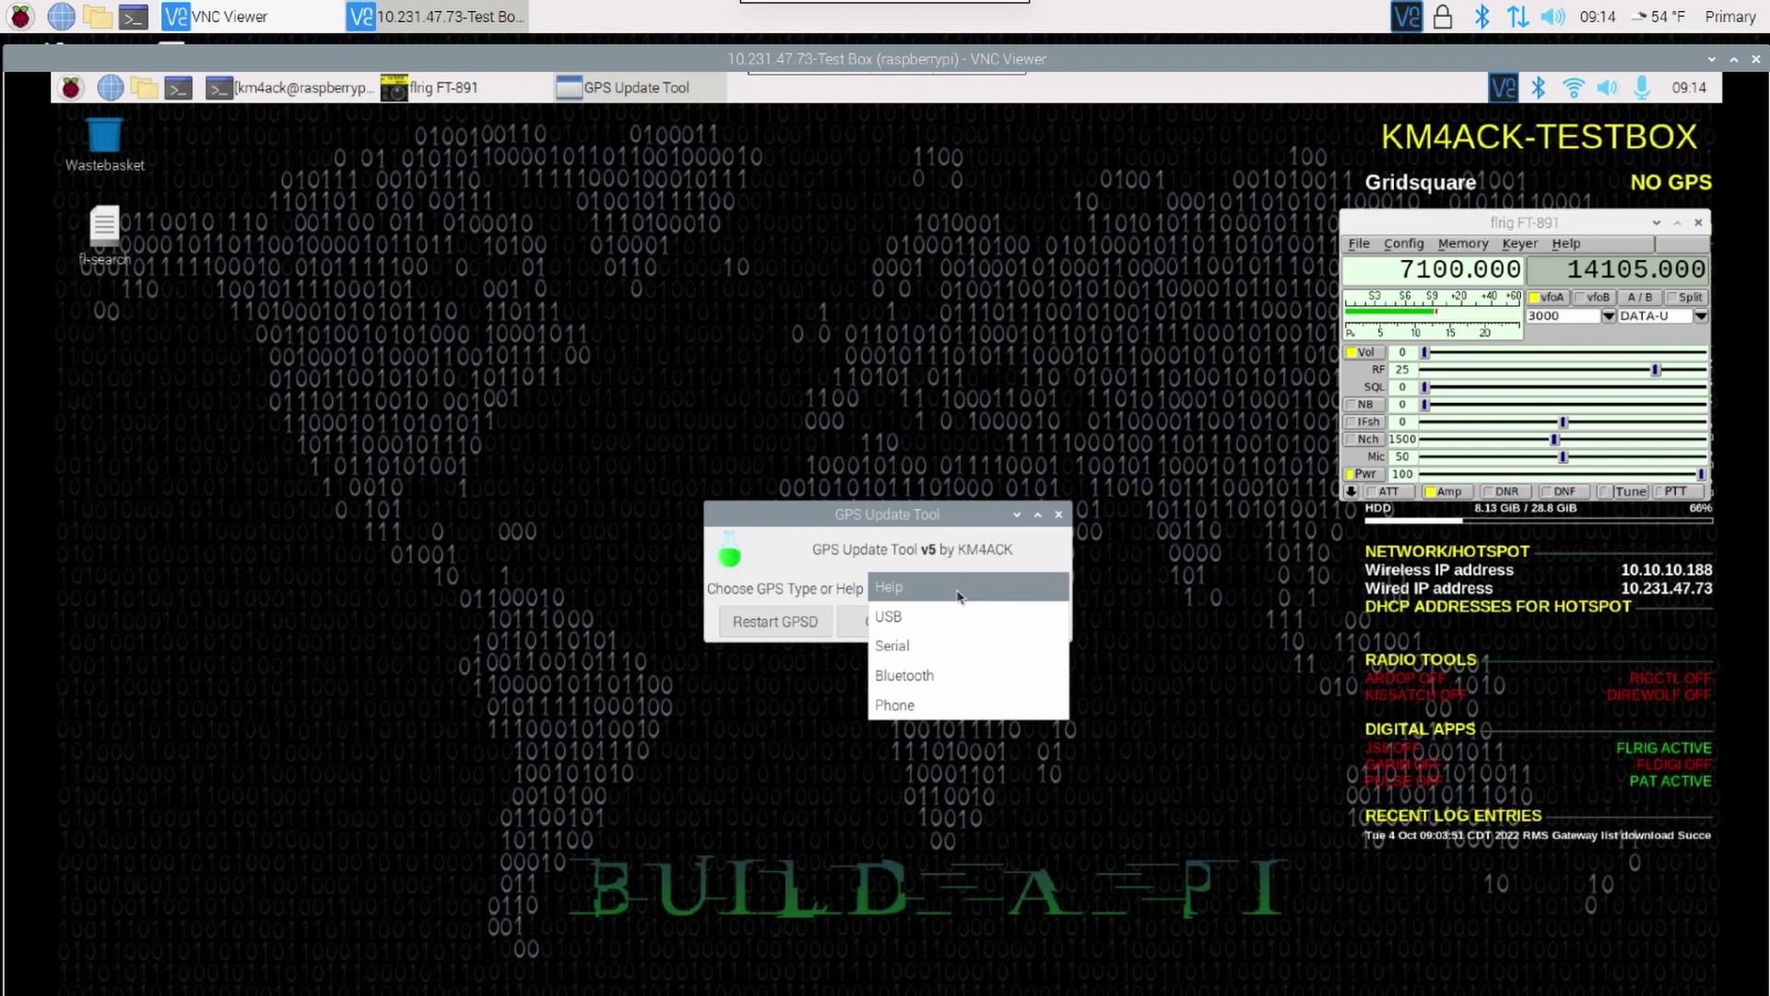
{"action": "left_click", "coordinate": [938, 625]}
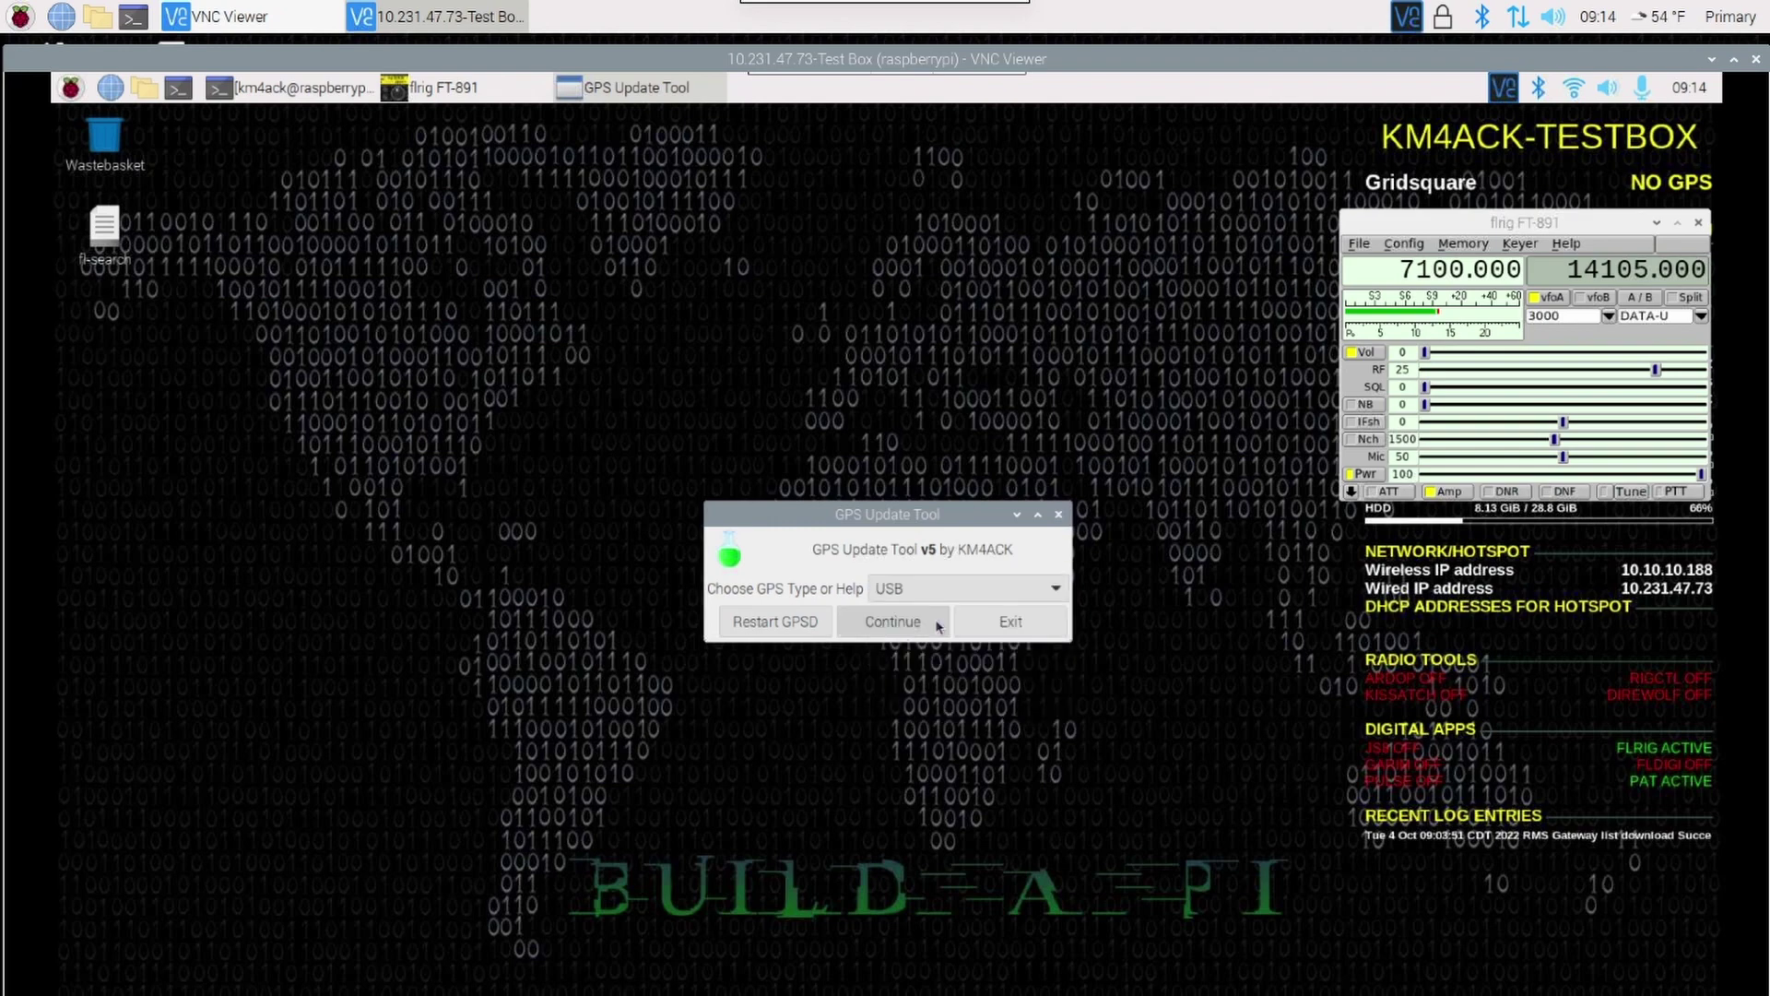
{"action": "left_click", "coordinate": [906, 624]}
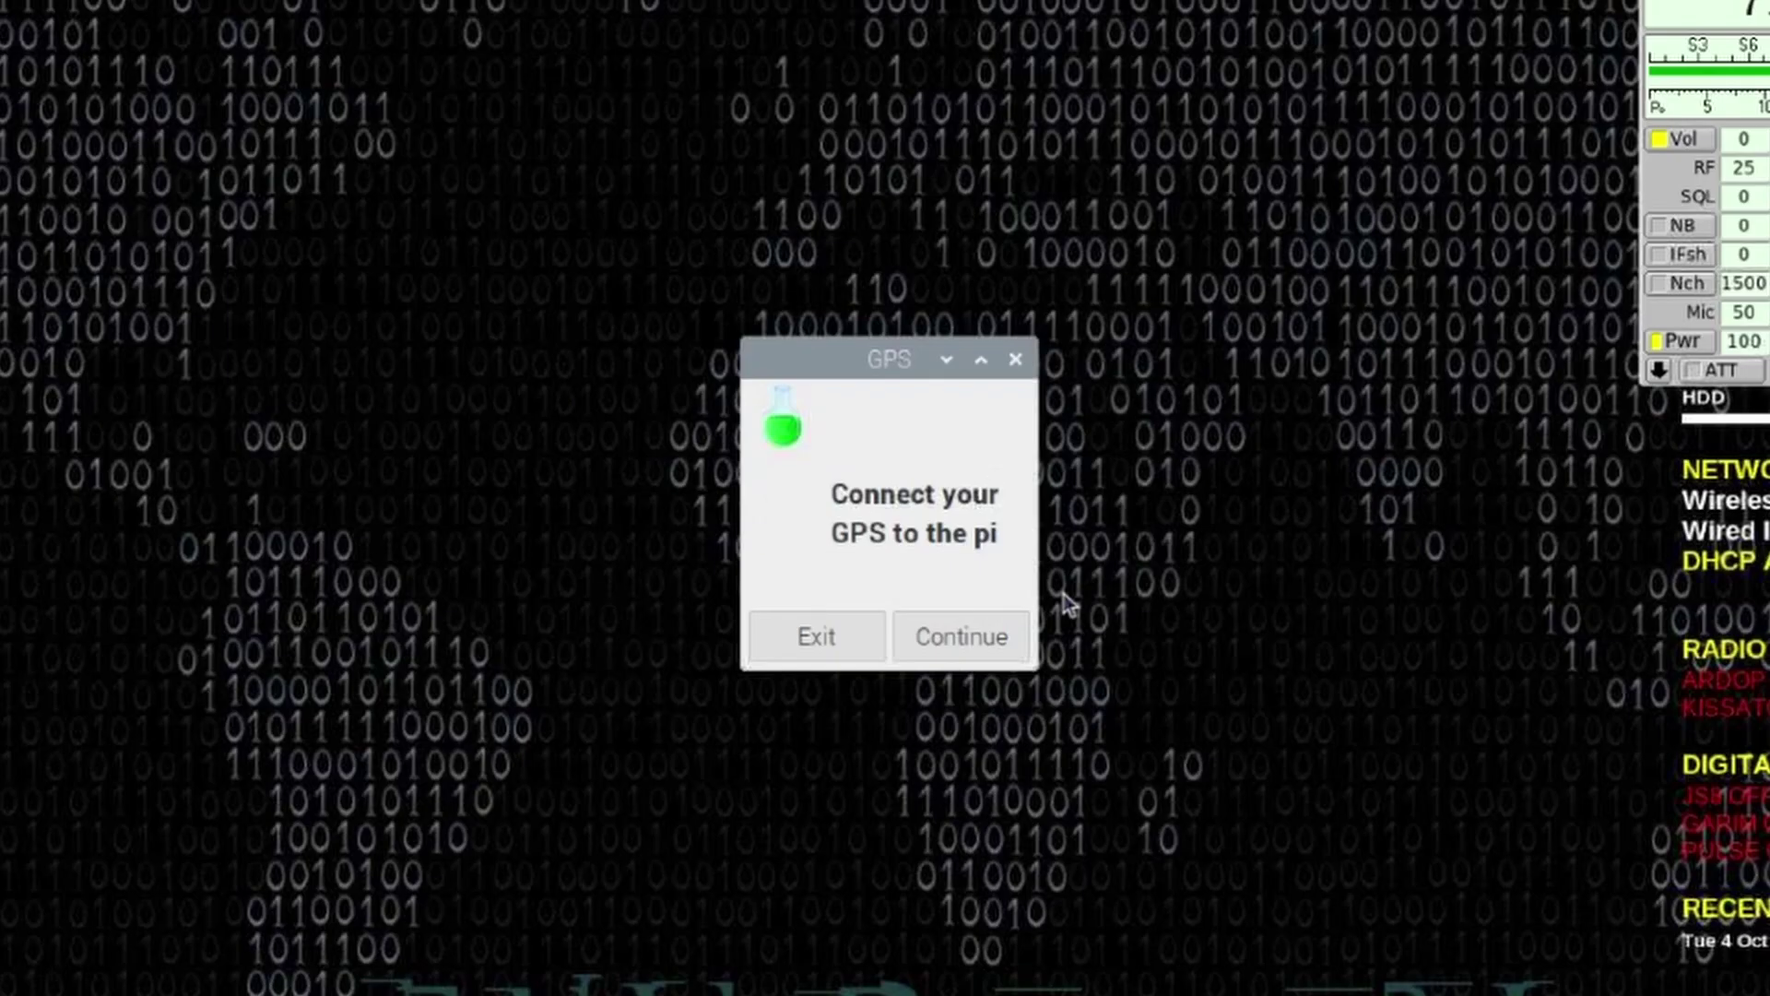
{"action": "left_click", "coordinate": [991, 641]}
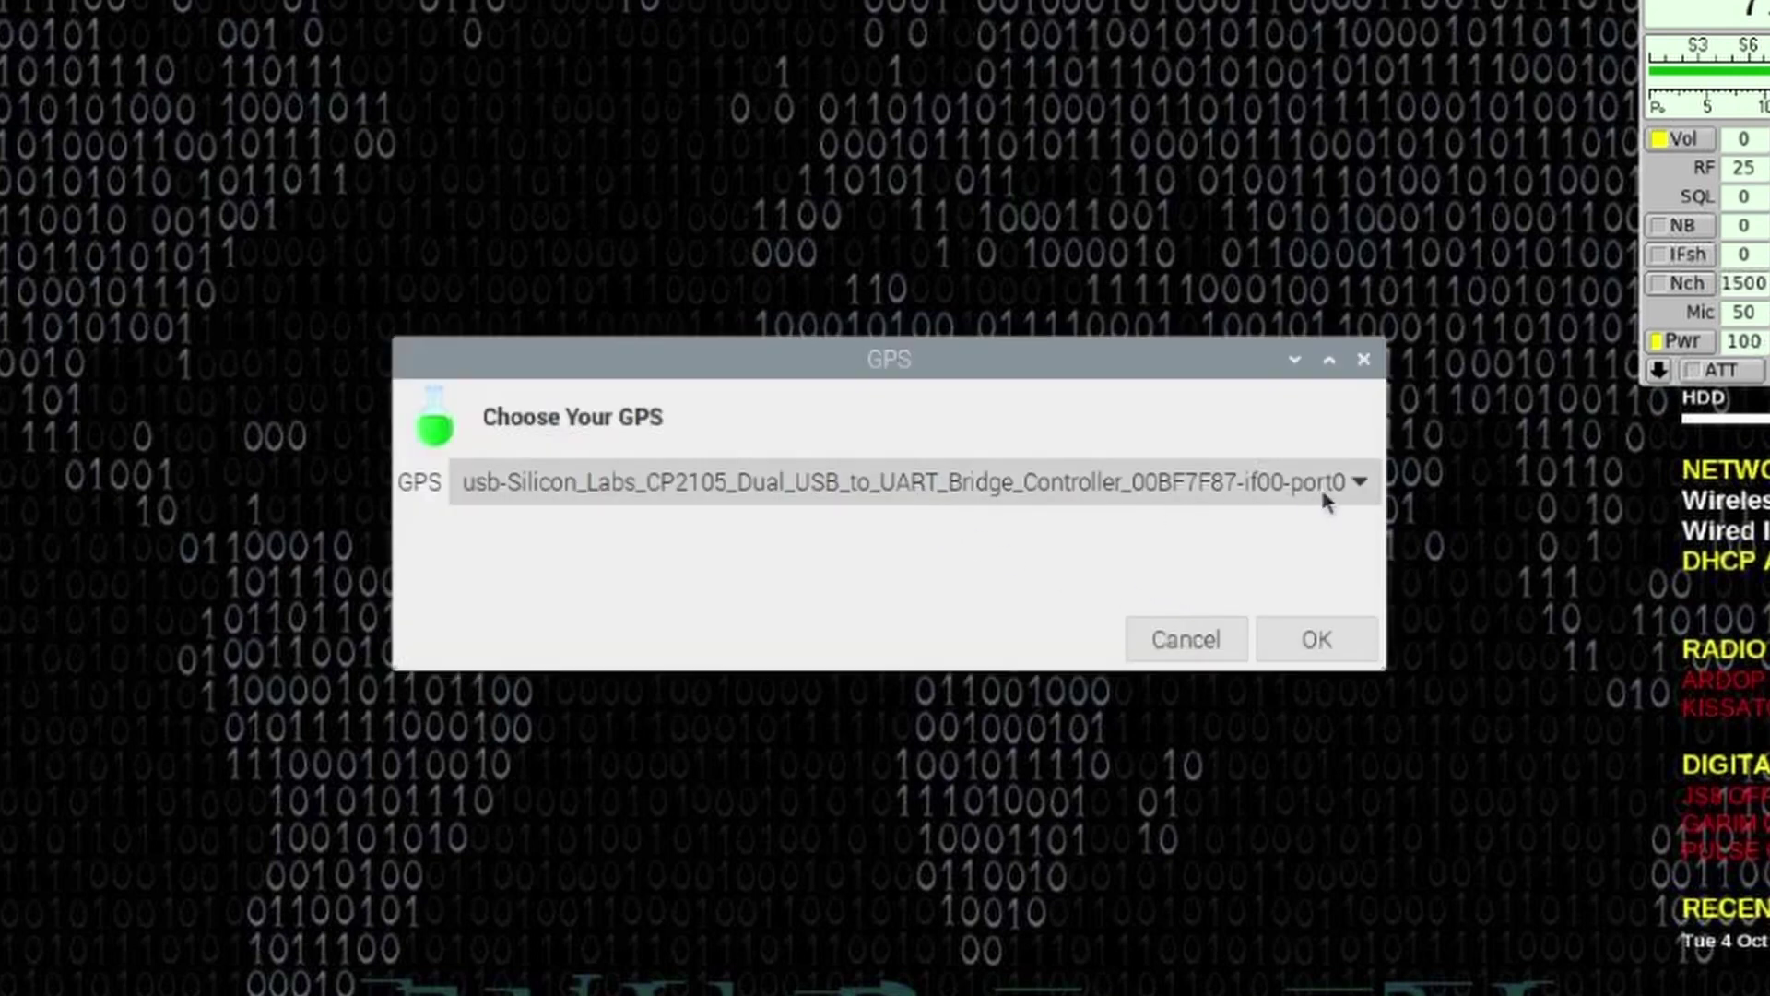
{"action": "left_click", "coordinate": [1357, 482]}
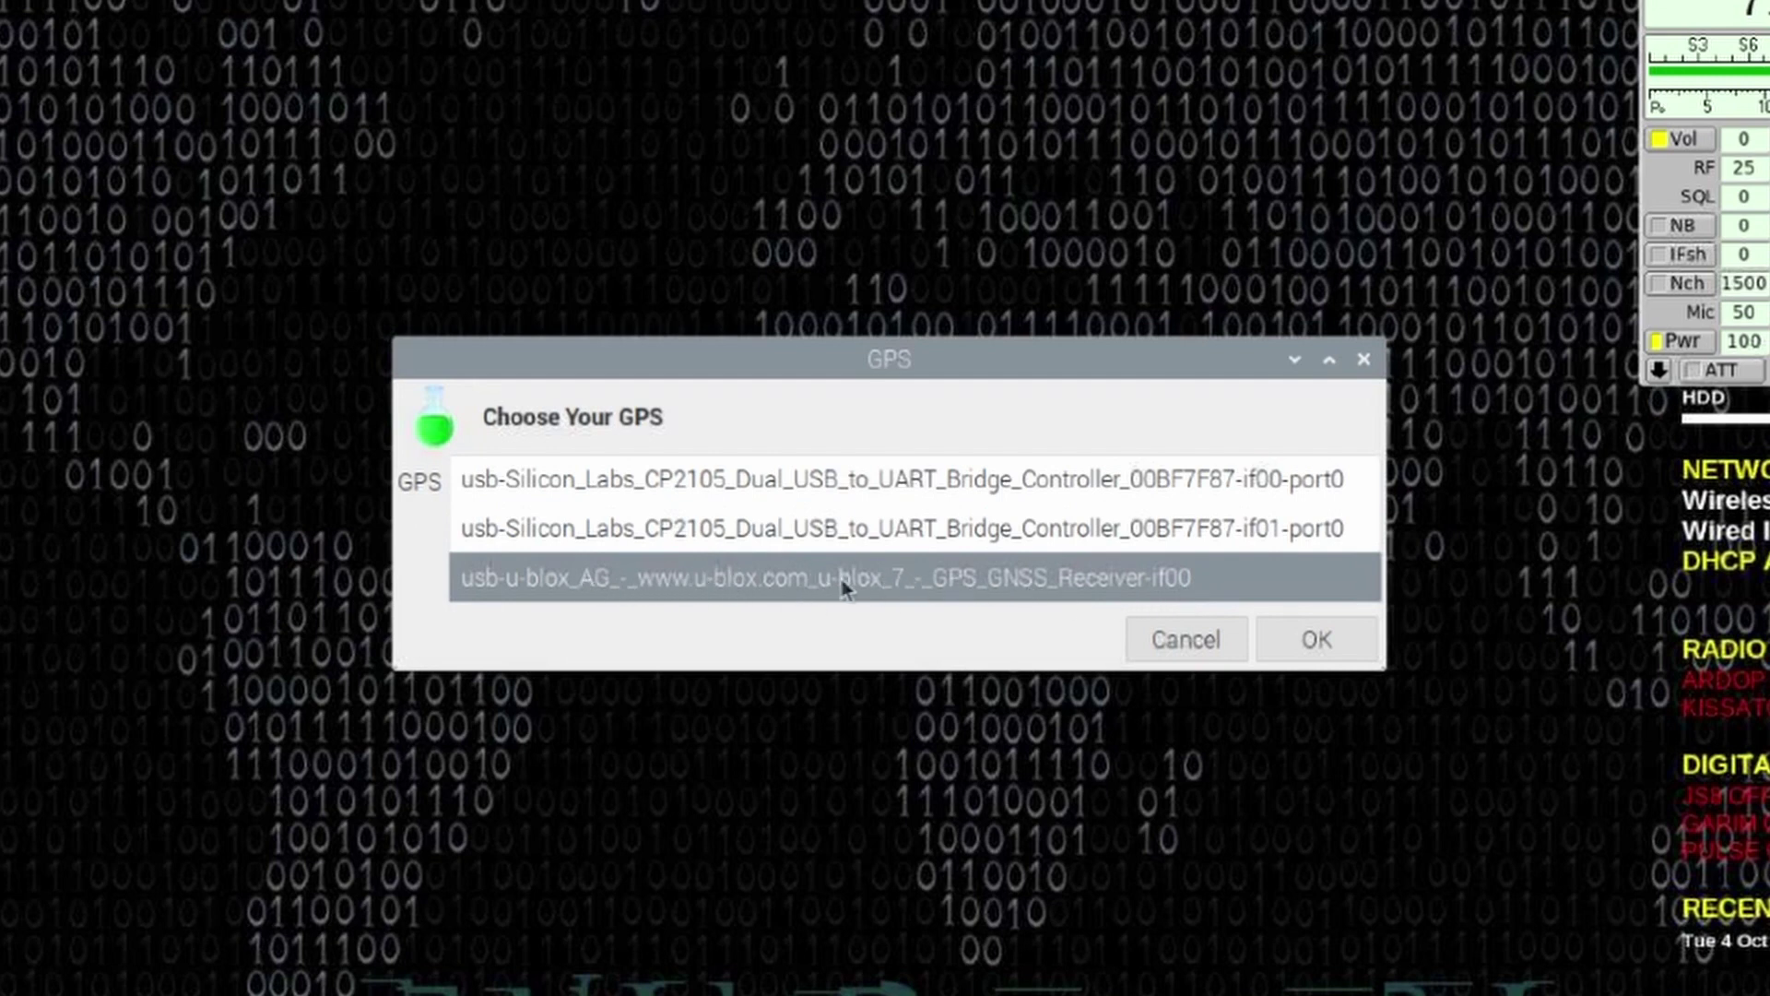
{"action": "left_click", "coordinate": [968, 579]}
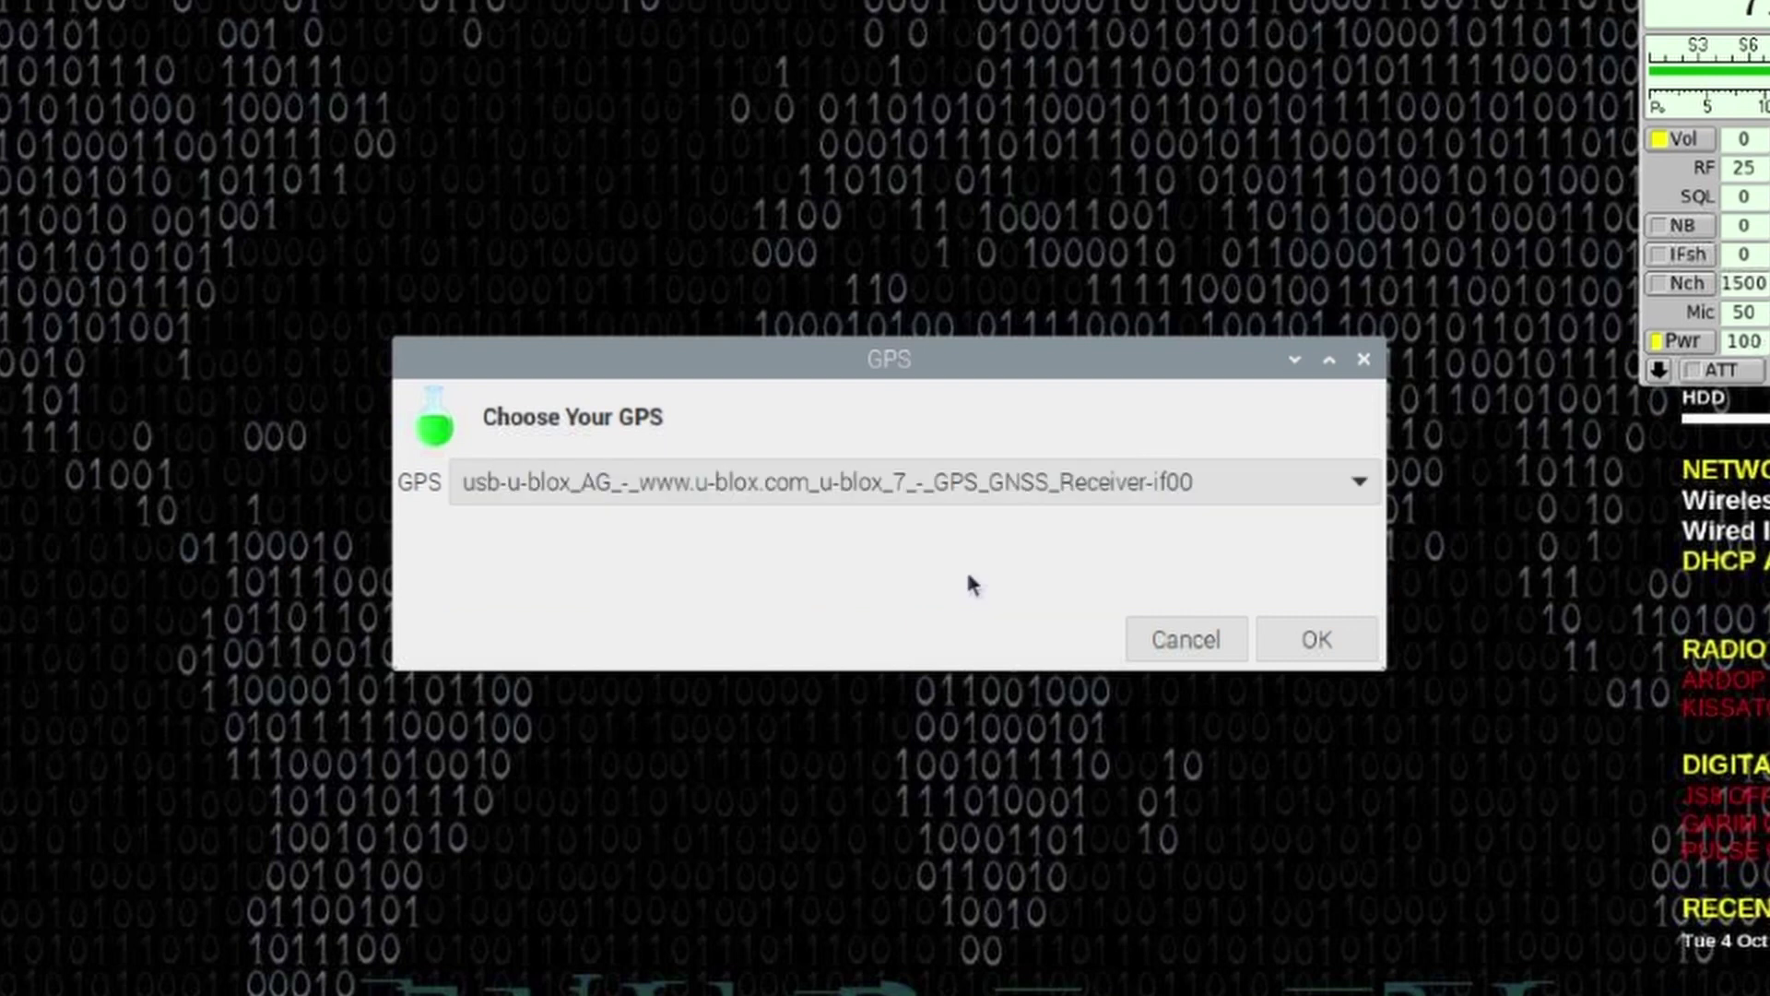
{"action": "left_click", "coordinate": [1317, 646]}
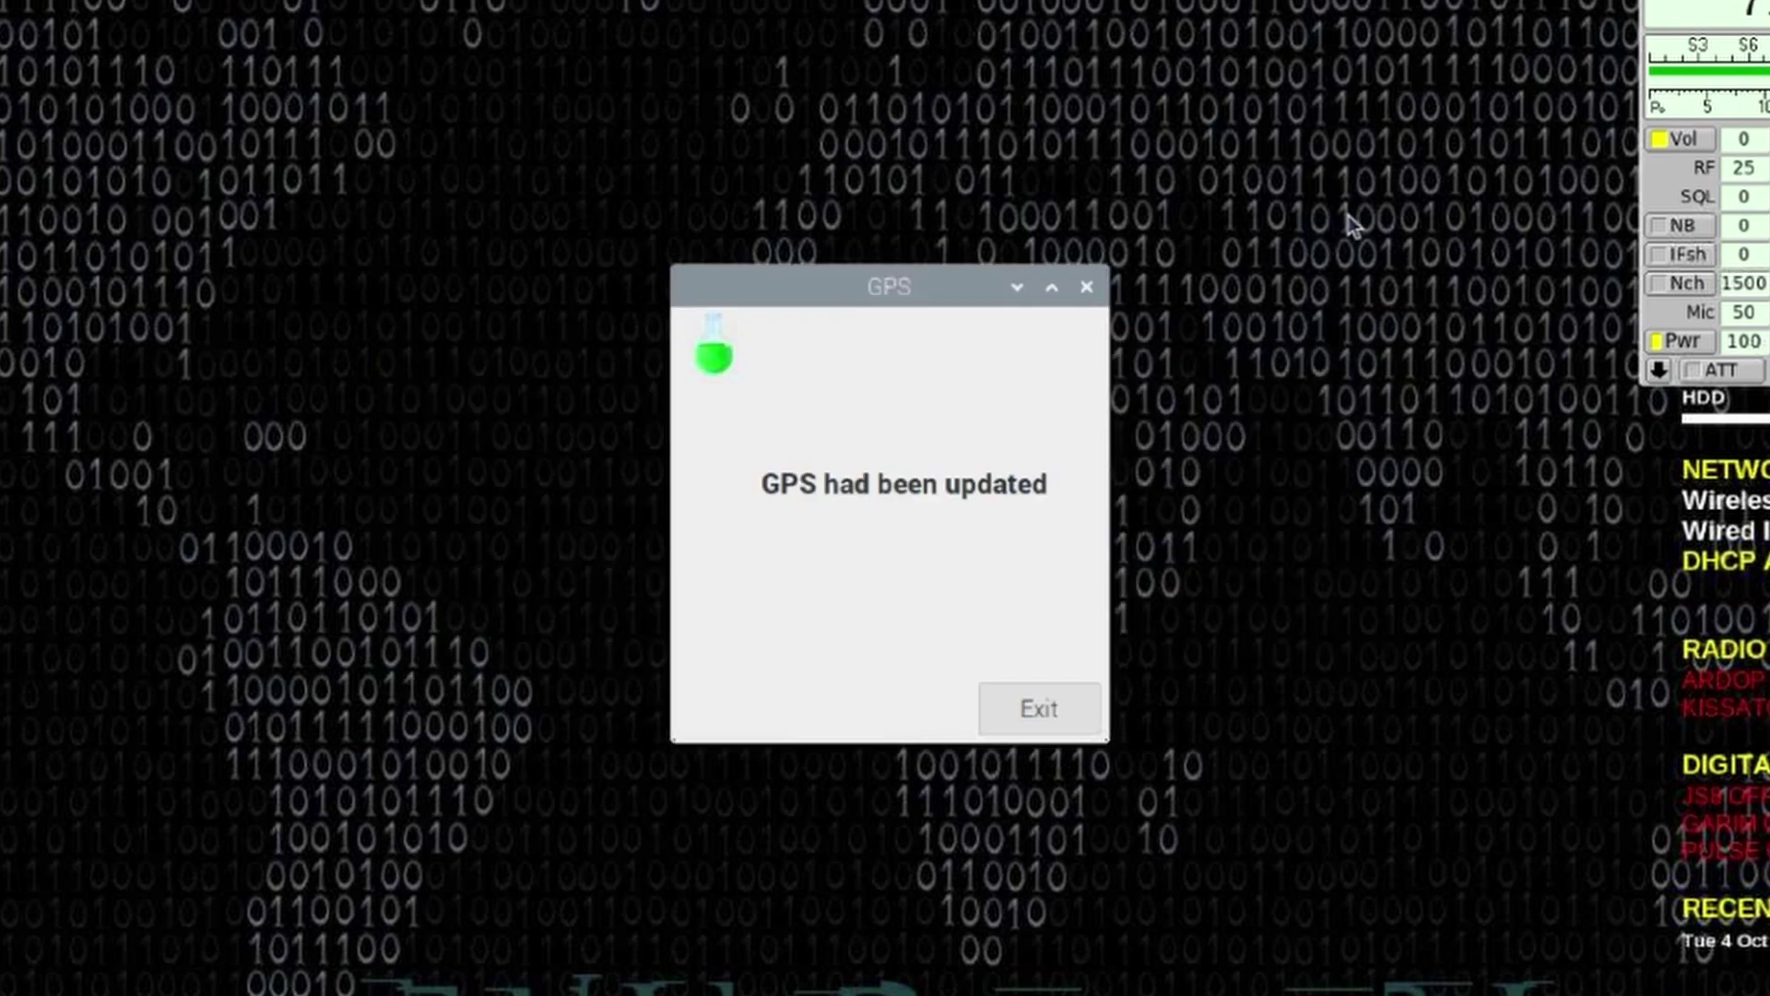
- Dismiss the GPS updated message and run cgps in LXTerminal to check the fix
{"action": "left_click", "coordinate": [1031, 711]}
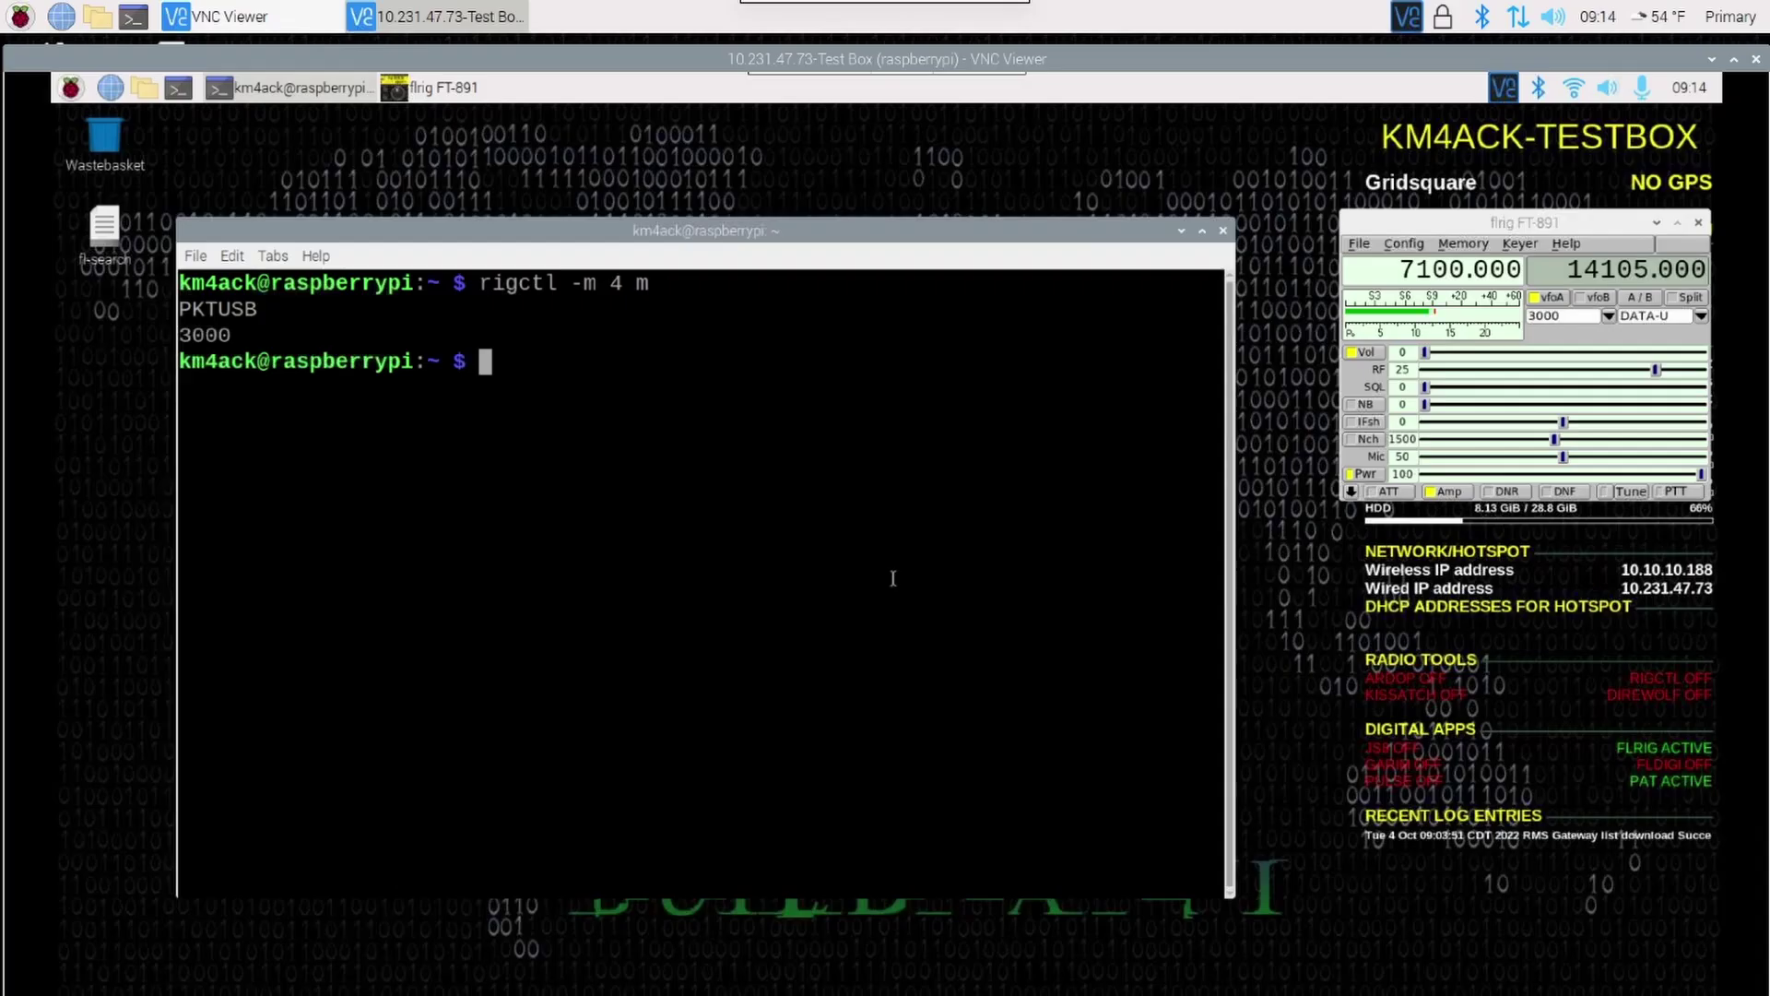
{"action": "type", "text": "cgps"}
{"action": "key", "text": "Return"}
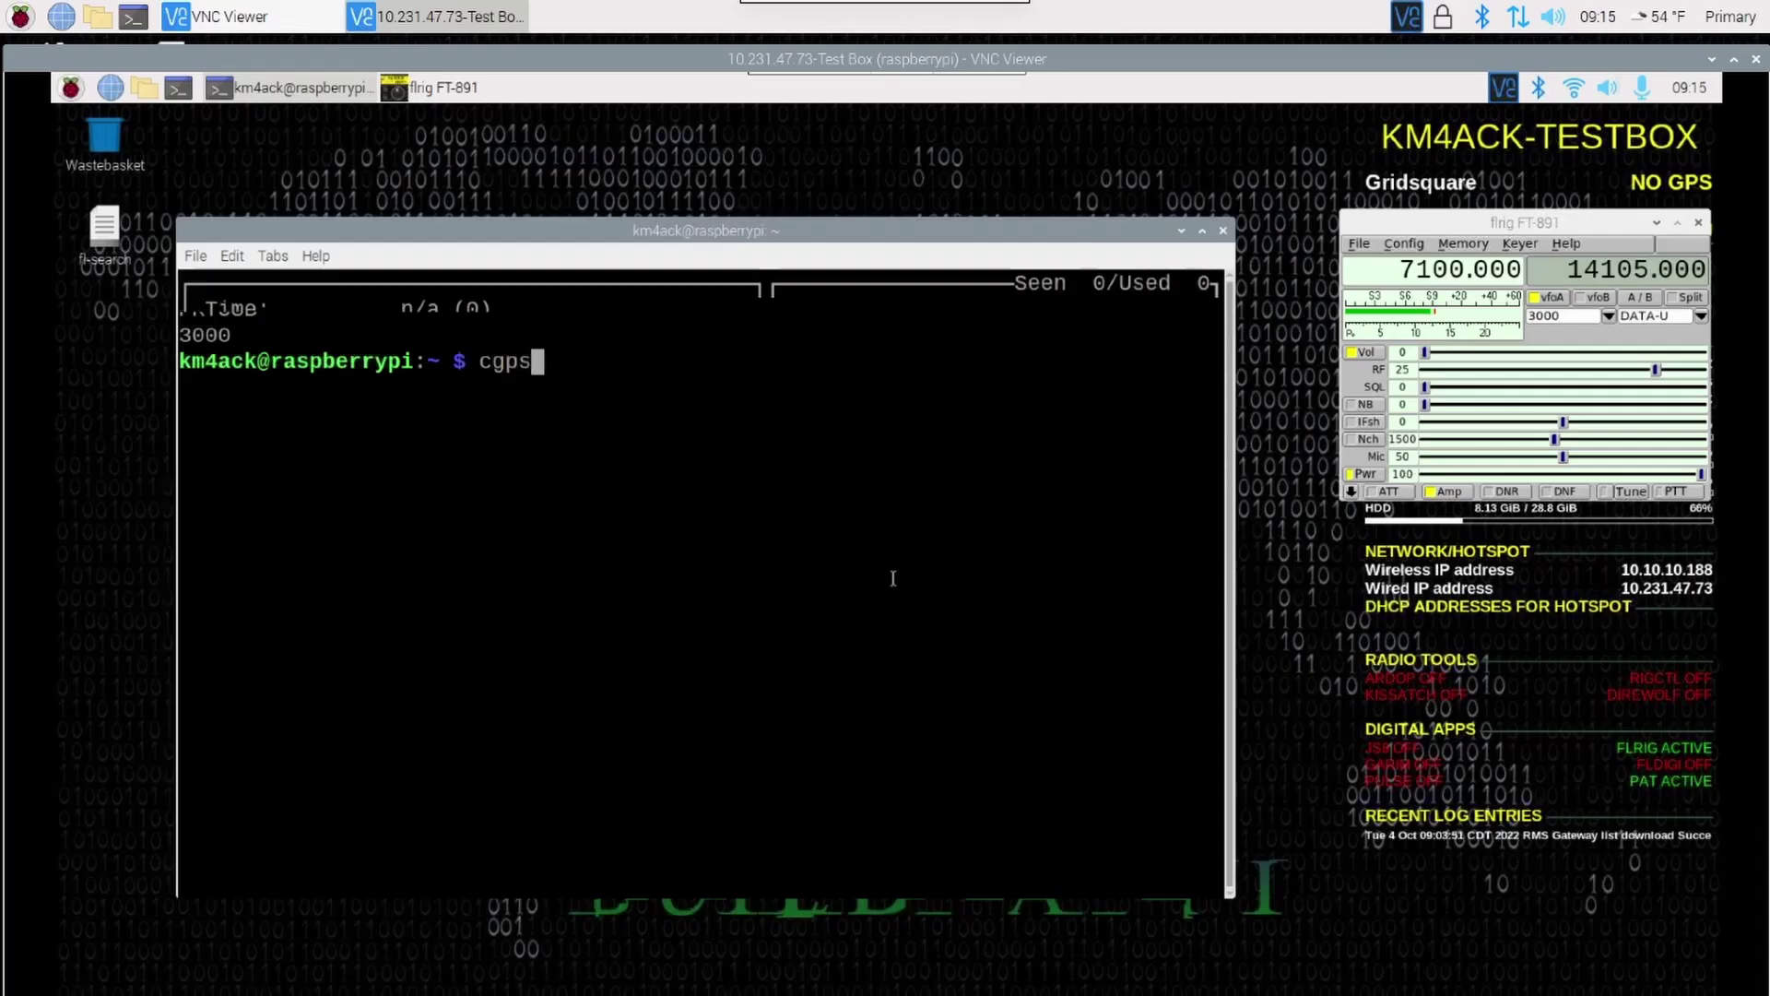